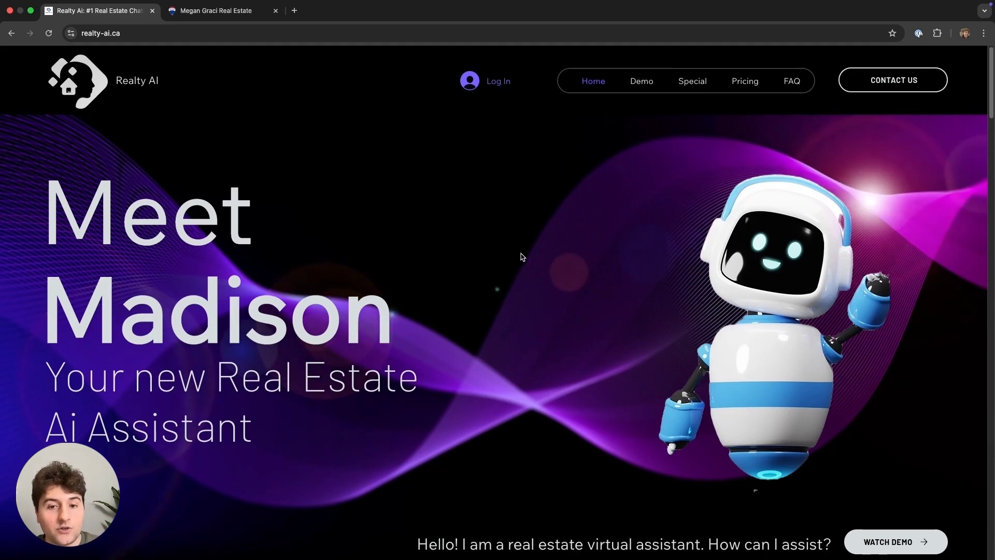
- Scroll the Realty AI homepage to the agents section and bring up the RE/MAX agent's website
scroll(524, 246, down, 5)
scroll(526, 249, down, 2)
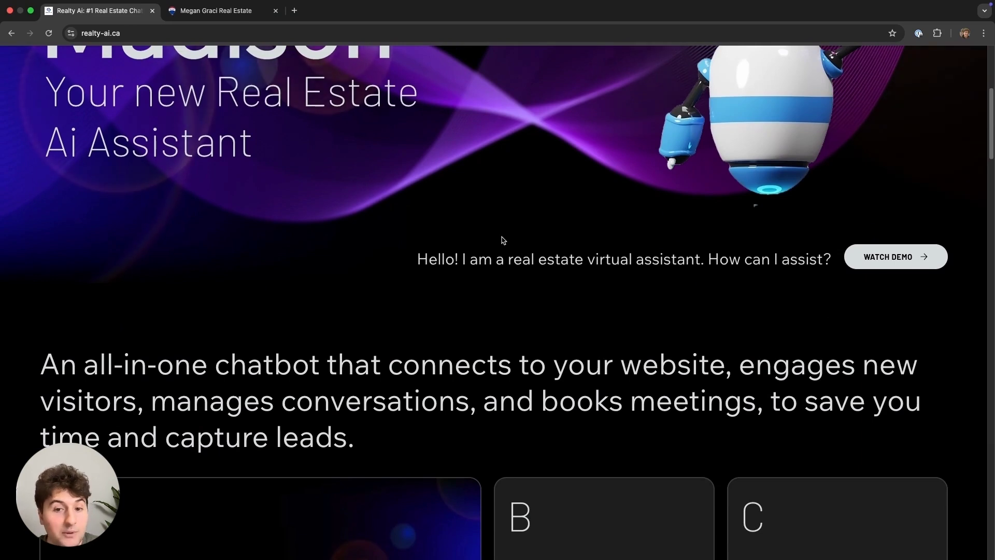
scroll(443, 244, down, 7)
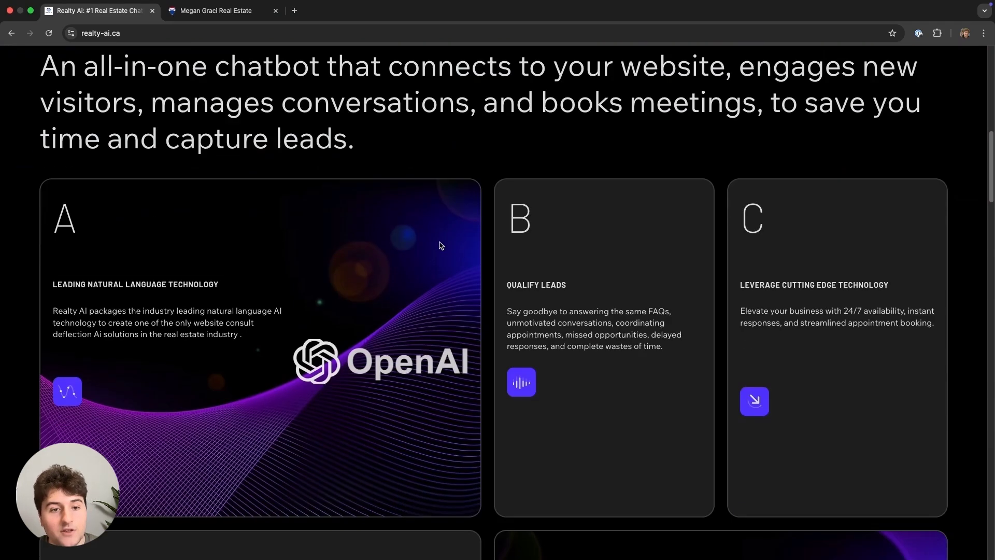
scroll(441, 245, down, 15)
scroll(438, 241, down, 20)
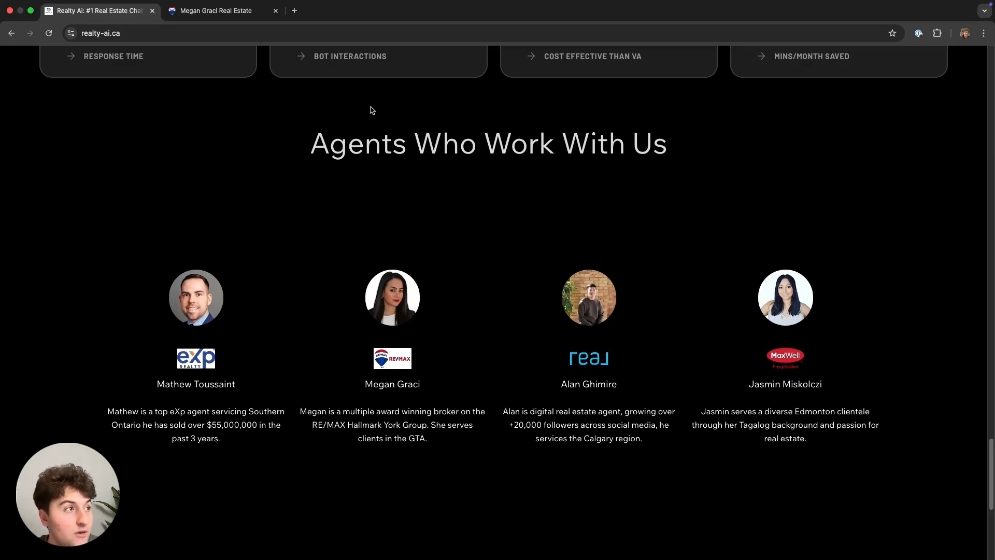
click(247, 19)
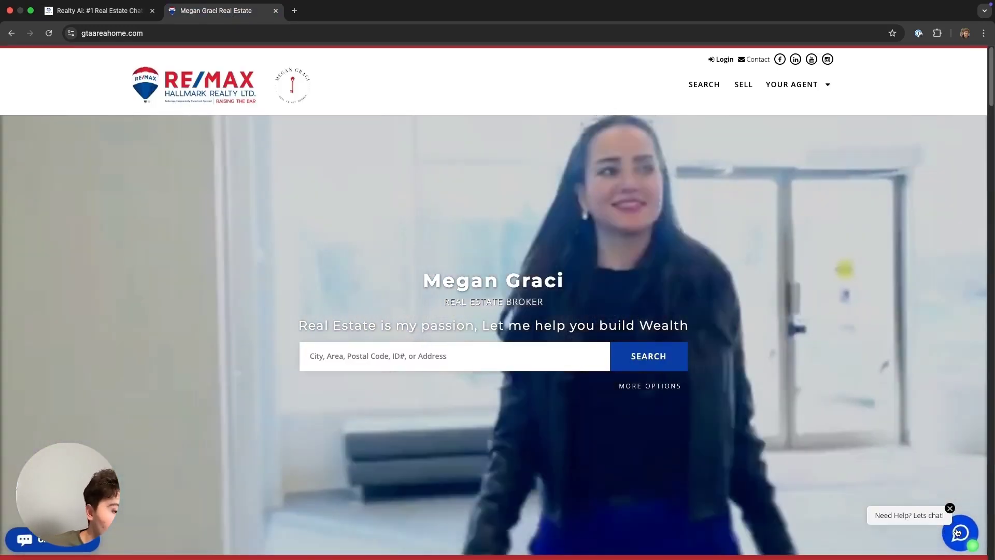
- Greet the RE/MAX site's chat assistant with 'hi', then return to the Realty AI site
click(959, 521)
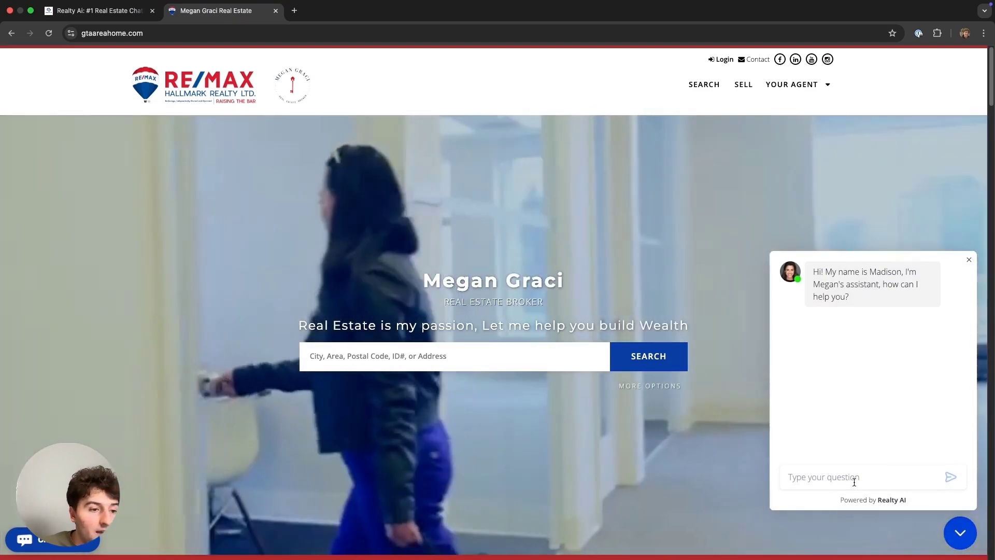
click(847, 476)
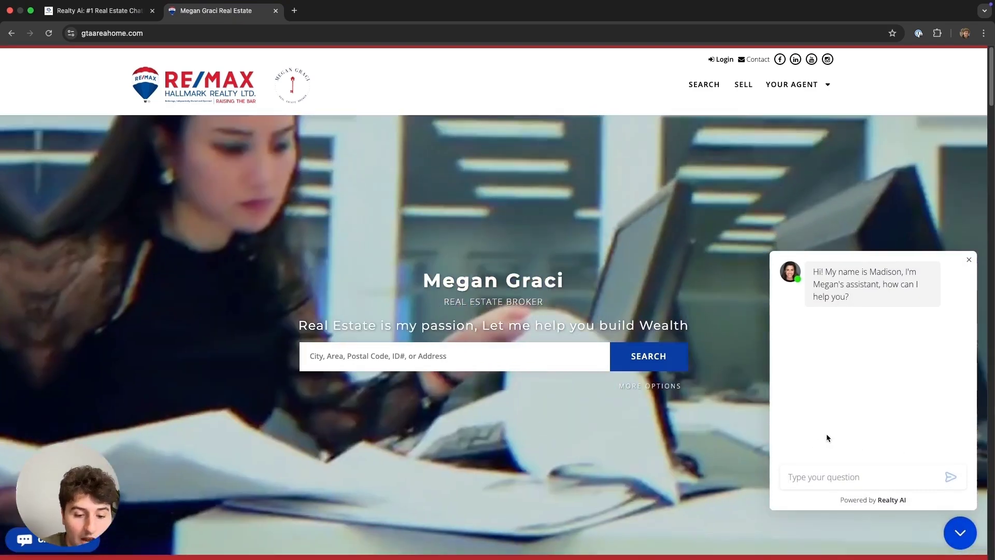
text(hi)
key(Return)
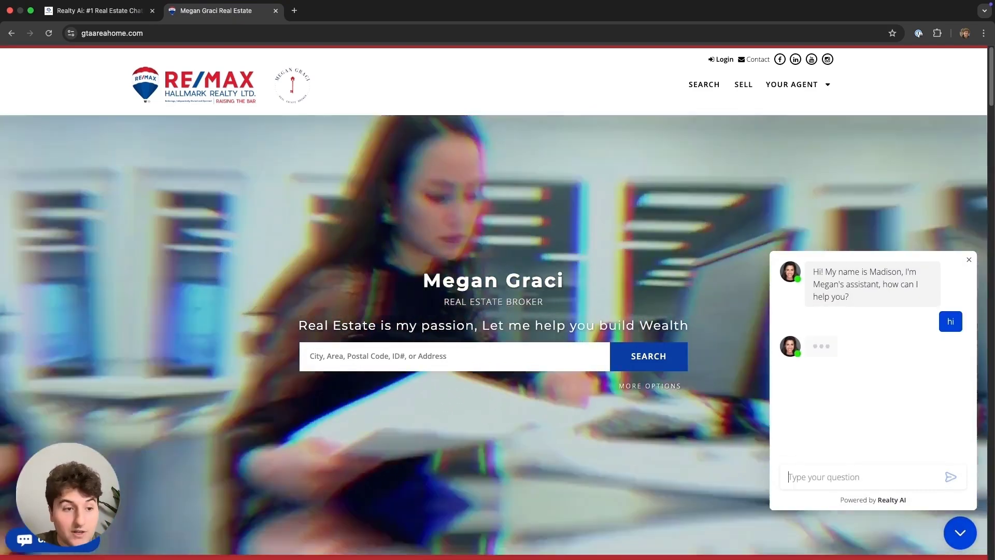
click(110, 14)
scroll(655, 239, up, 8)
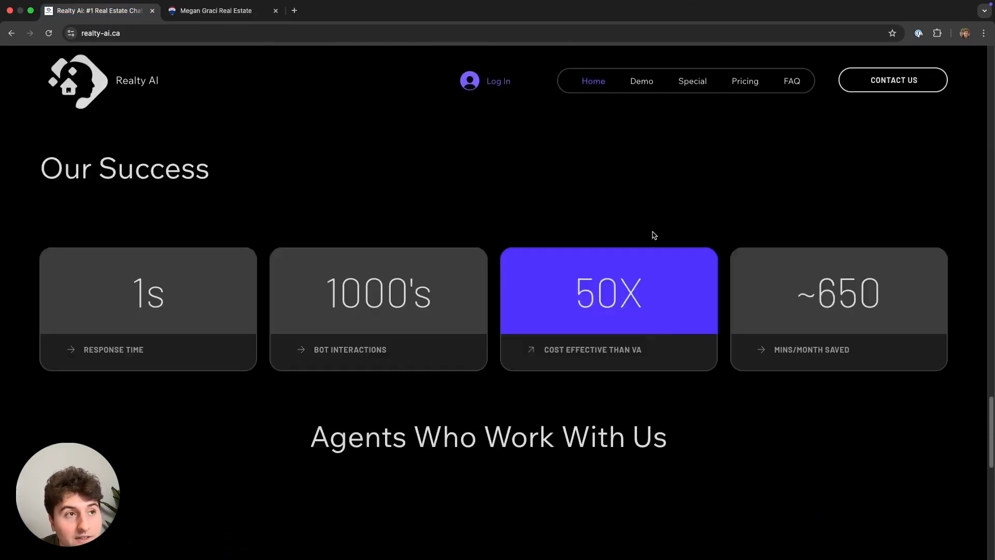
- Open the Realty AI Pricing page and highlight the Premium plan's CA$250 monthly price
click(740, 92)
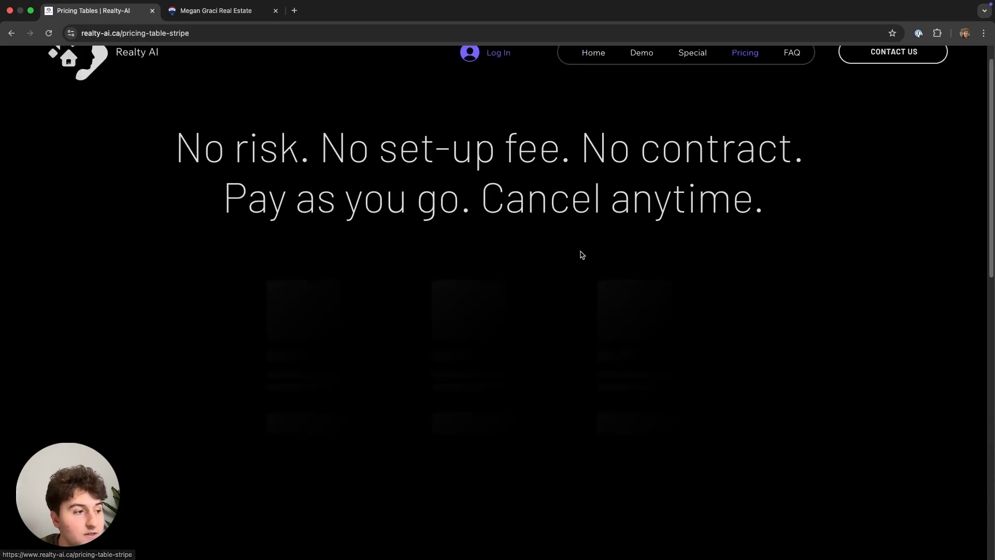
scroll(582, 253, down, 3)
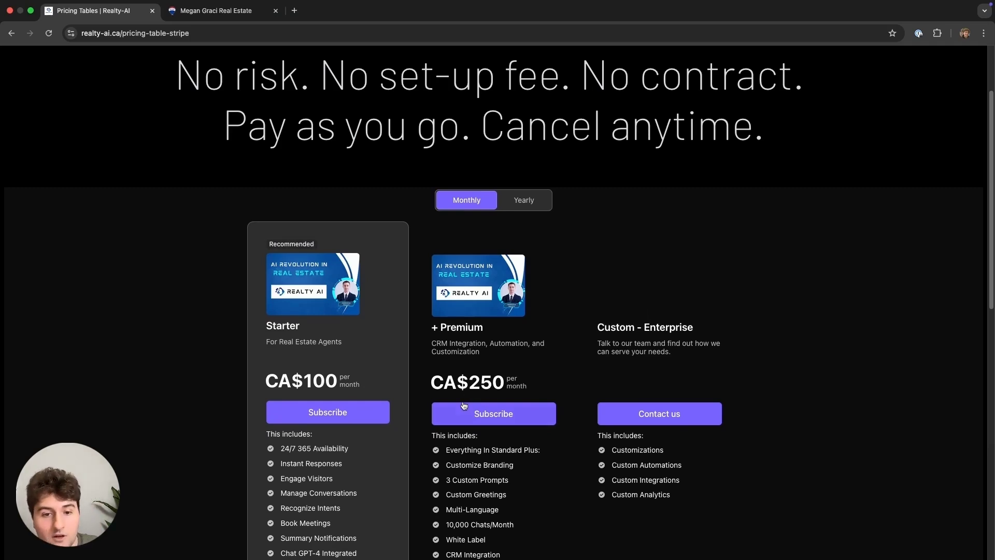
double_click(480, 374)
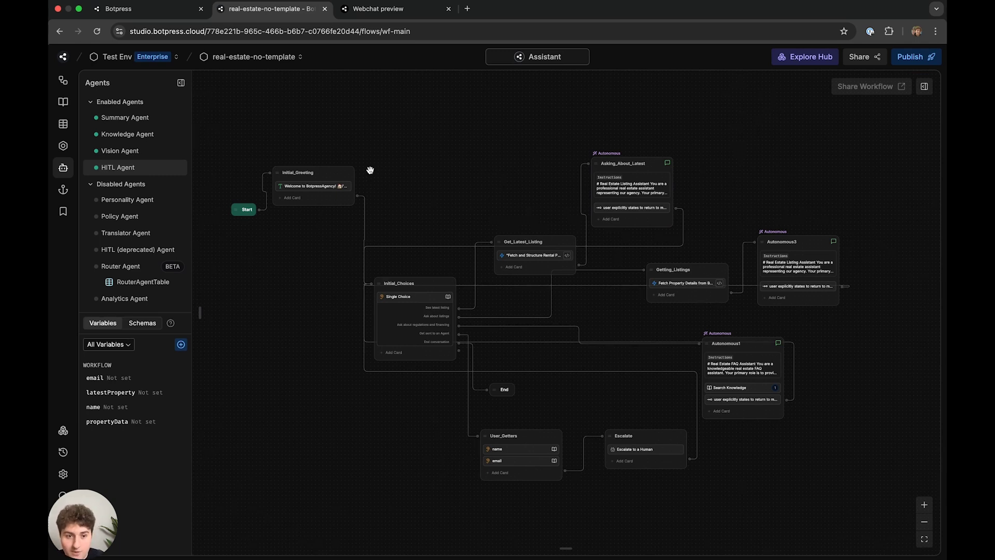
click(366, 10)
click(306, 8)
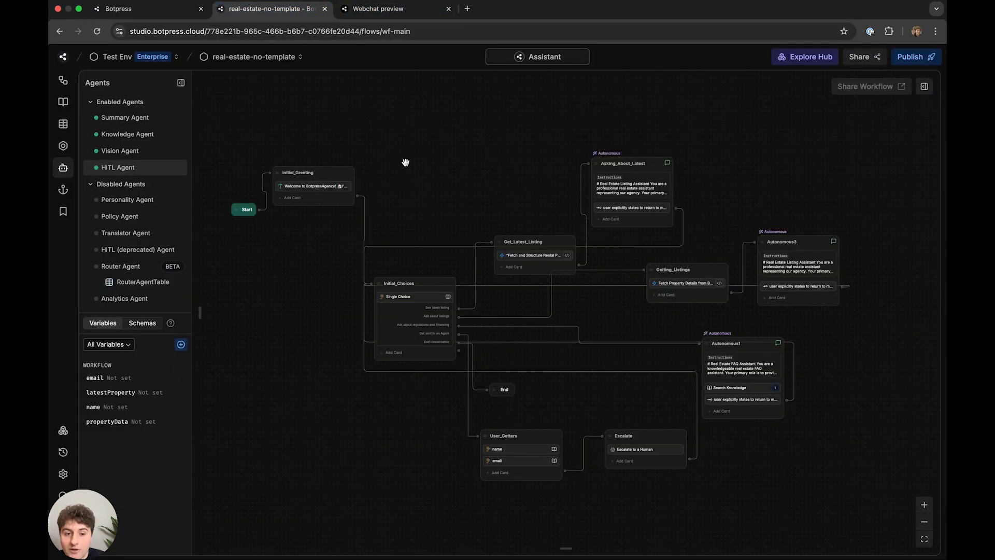
scroll(409, 167, left, 5)
scroll(408, 174, up, 5)
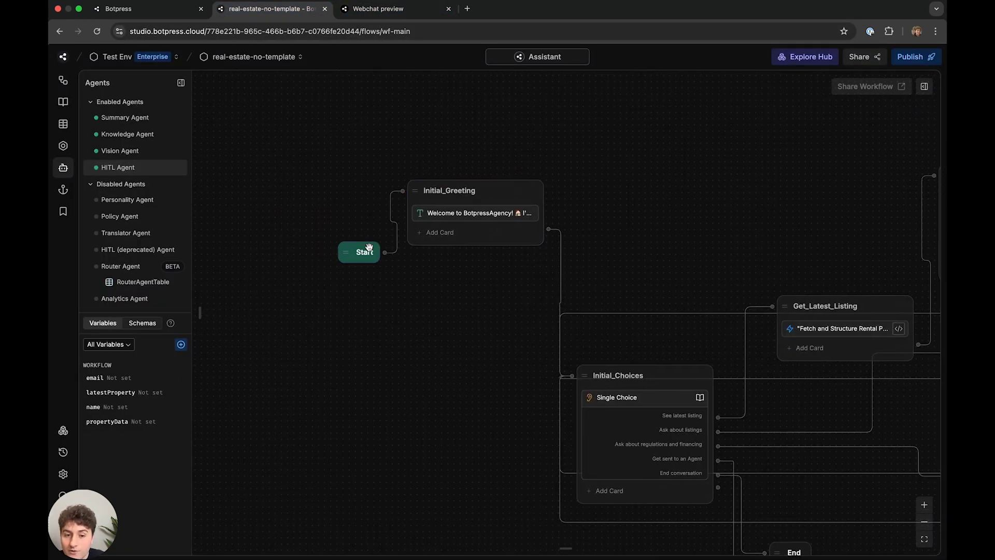
click(518, 212)
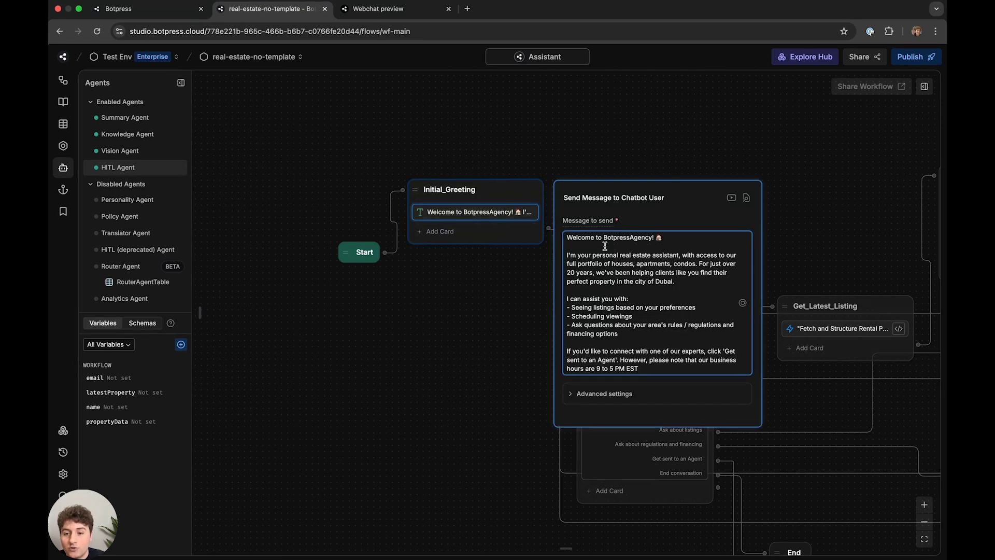
drag(663, 239, 604, 240)
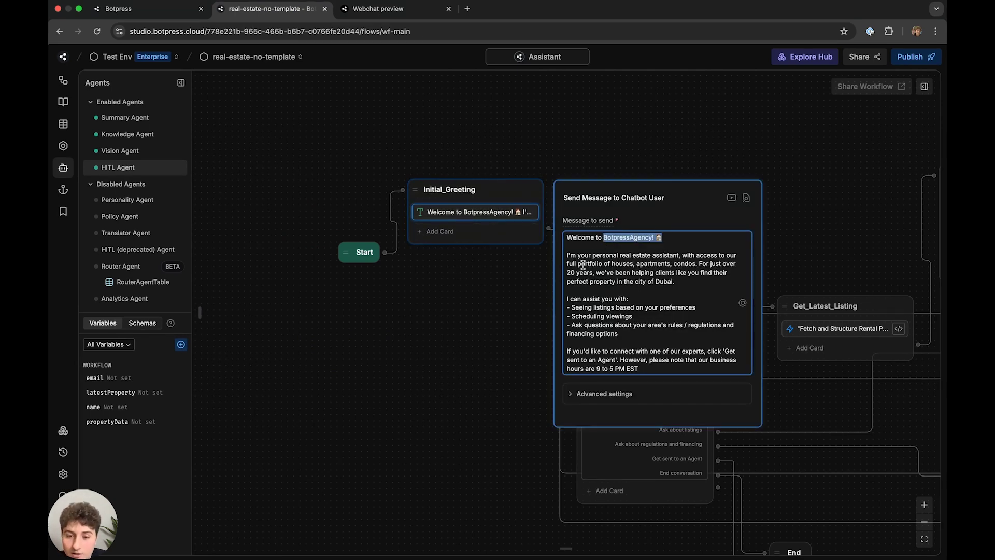
drag(592, 273, 570, 272)
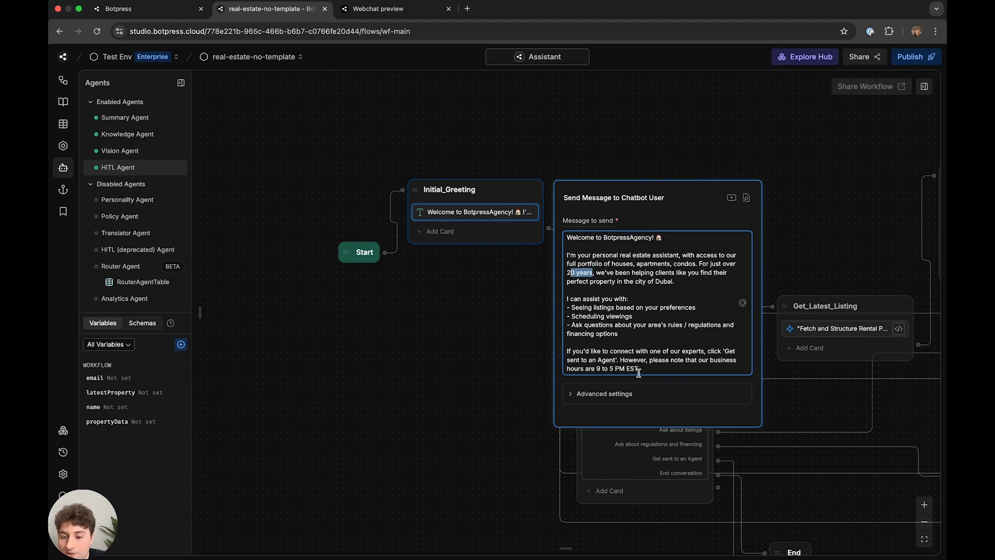
drag(639, 369, 601, 370)
drag(675, 282, 576, 237)
click(671, 314)
drag(651, 333, 568, 233)
click(622, 300)
drag(649, 361, 566, 236)
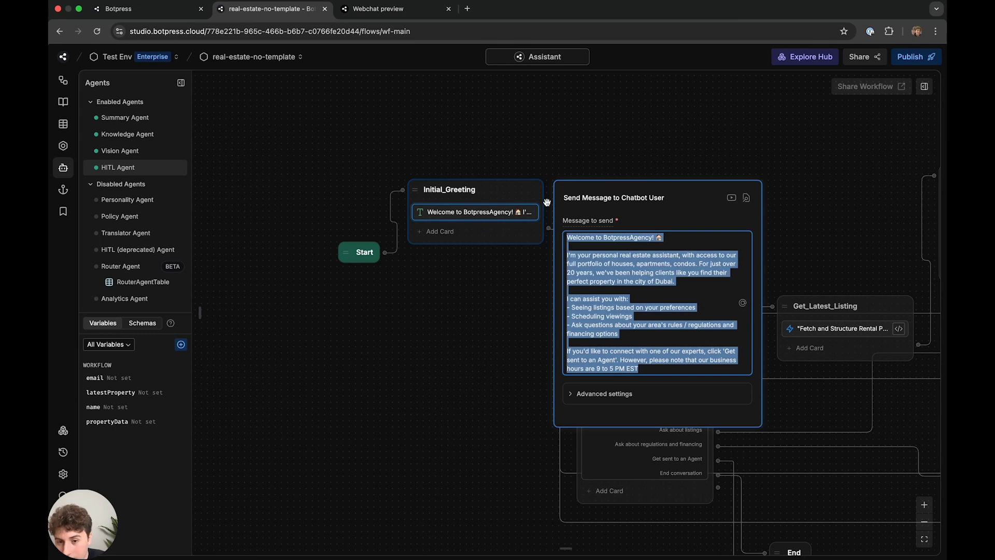
click(507, 211)
click(506, 211)
drag(707, 305, 566, 294)
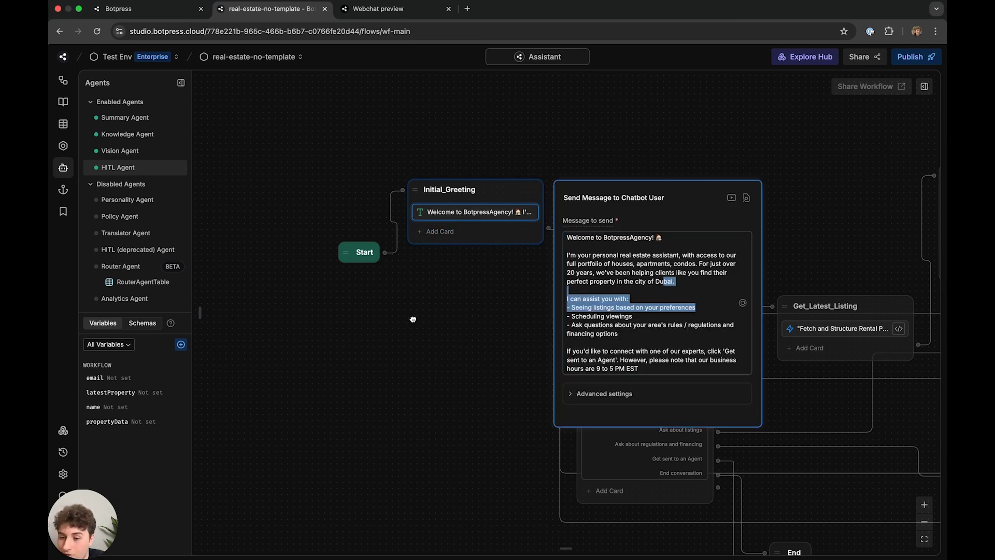
click(413, 317)
scroll(284, 231, down, 5)
scroll(284, 231, right, 5)
scroll(503, 206, right, 2)
scroll(503, 205, up, 1)
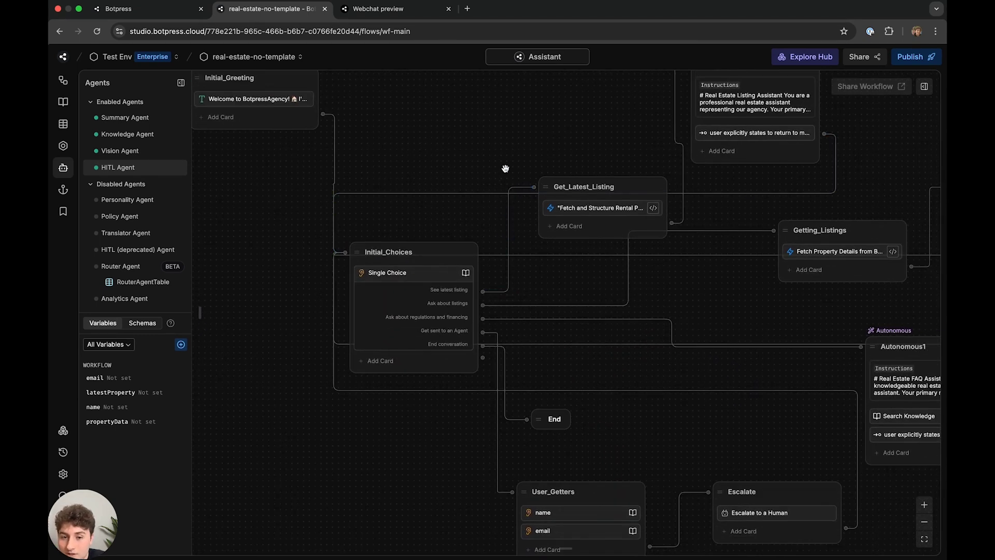
- Trace Initial_Choices' 'Get sent to an Agent' path through User_Getters to Escalate, then open Webchat
scroll(467, 177, down, 5)
click(418, 248)
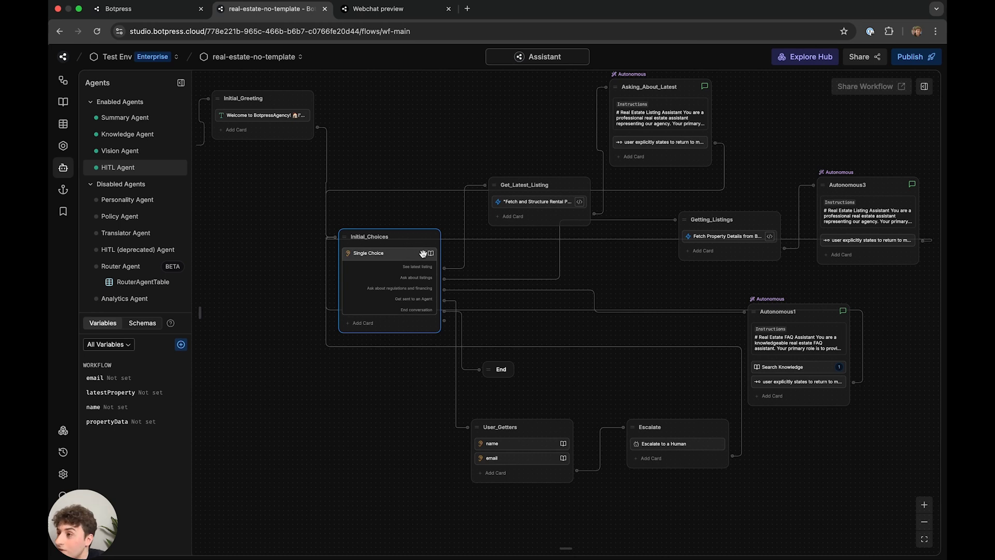
click(487, 233)
scroll(496, 252, up, 1)
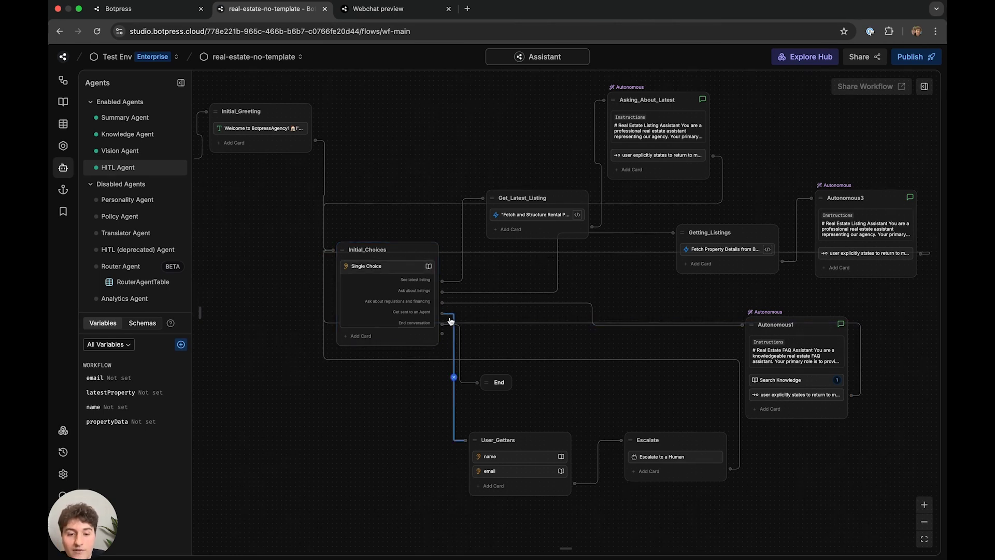
scroll(429, 220, up, 2)
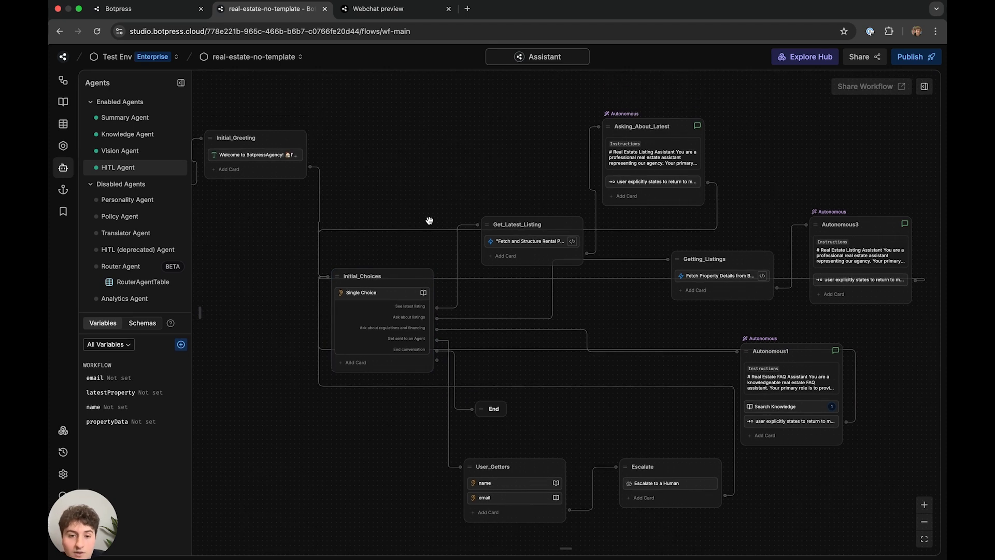
scroll(429, 220, up, 2)
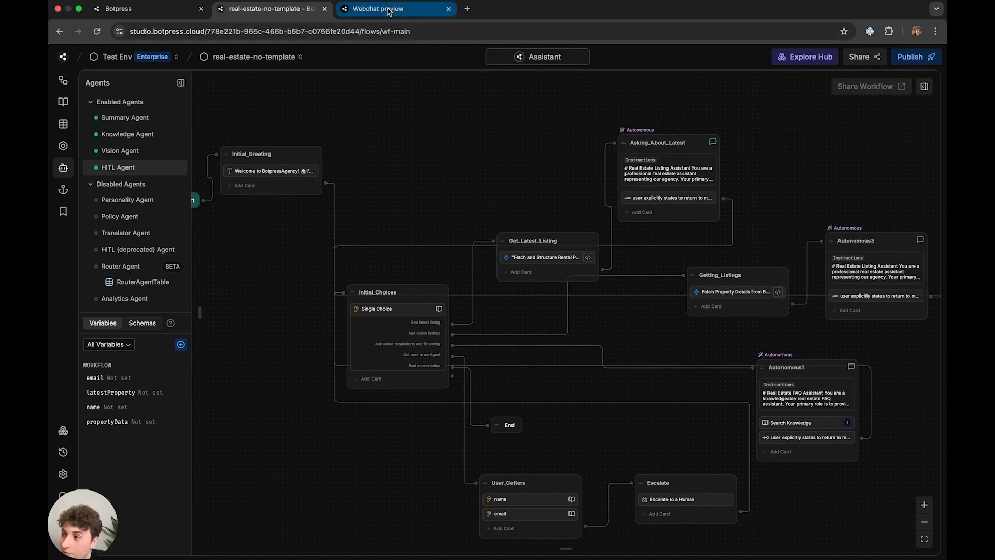
scroll(444, 166, down, 3)
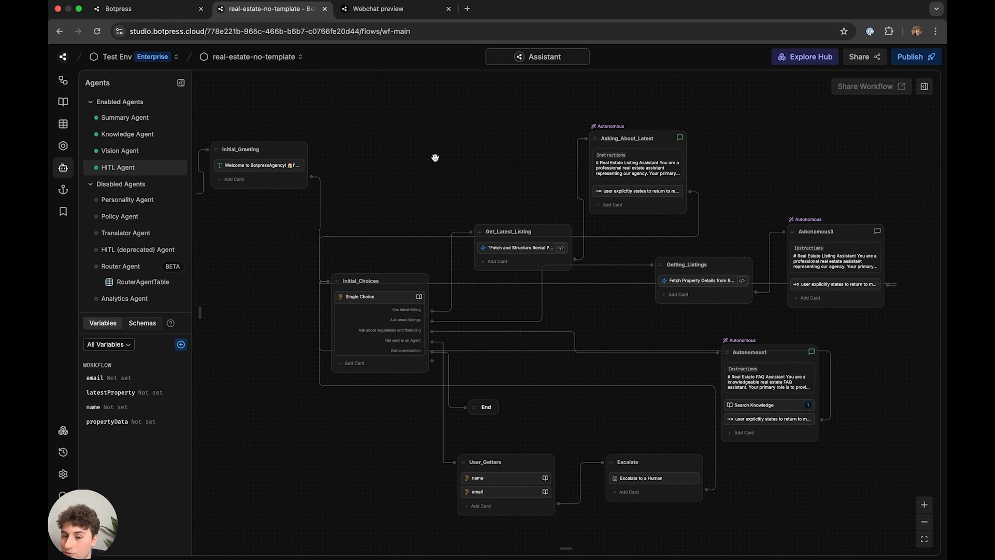
scroll(467, 138, down, 5)
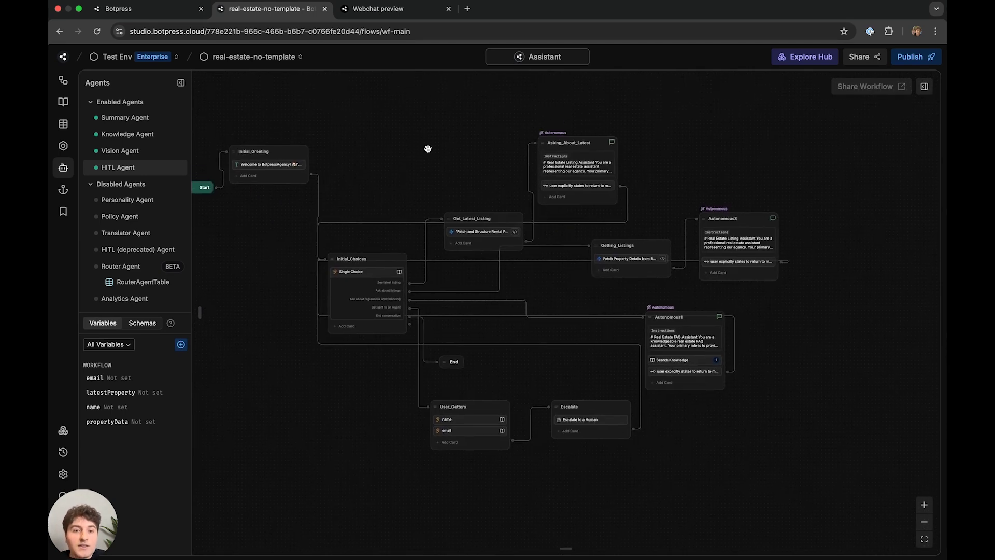
click(397, 12)
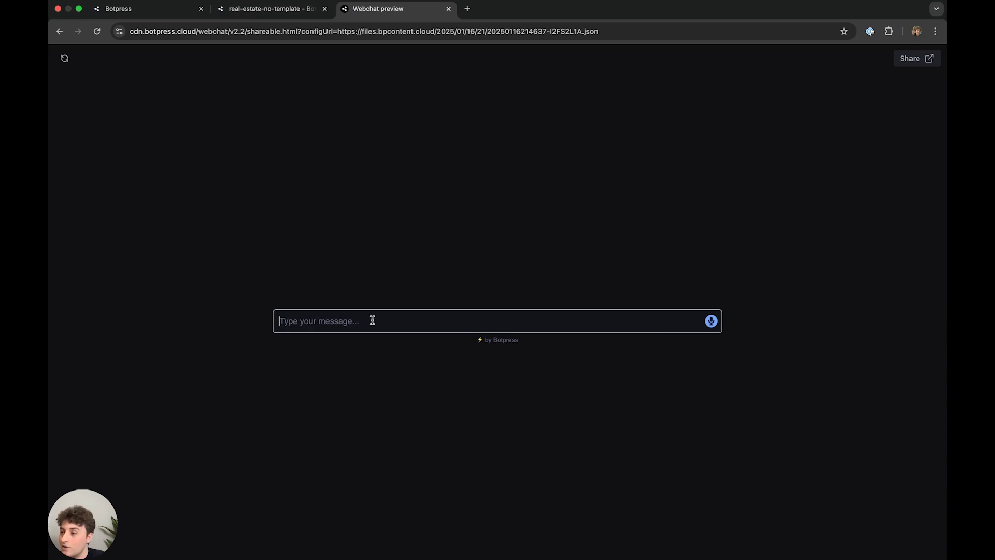
- Send 'hi' to the bot in Webchat and highlight its welcome message
drag(526, 343, 477, 339)
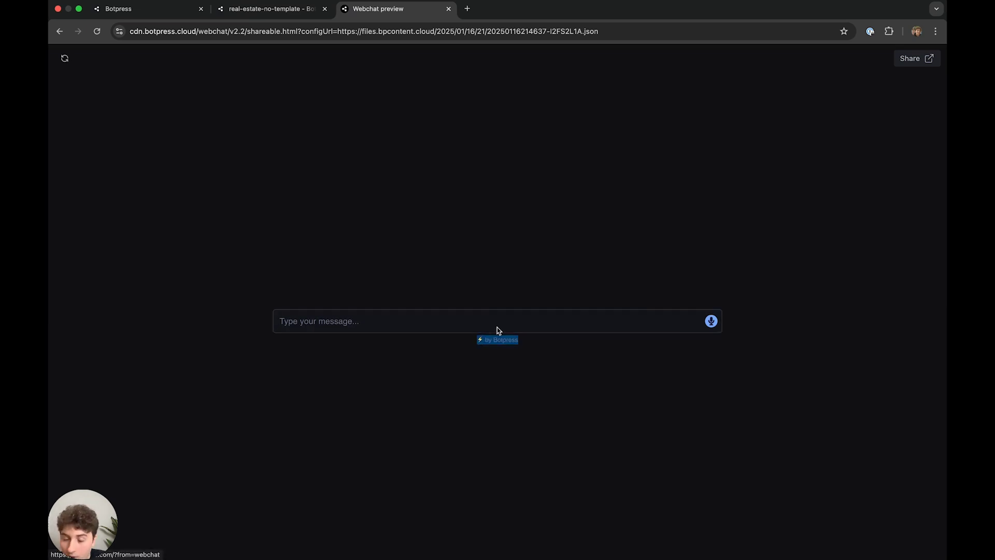
click(473, 329)
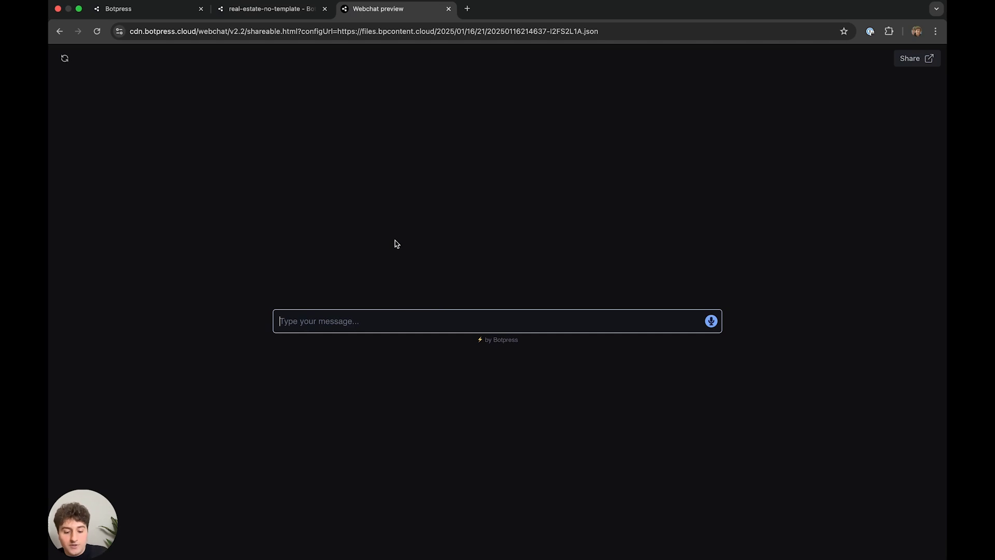
text(hi)
key(Return)
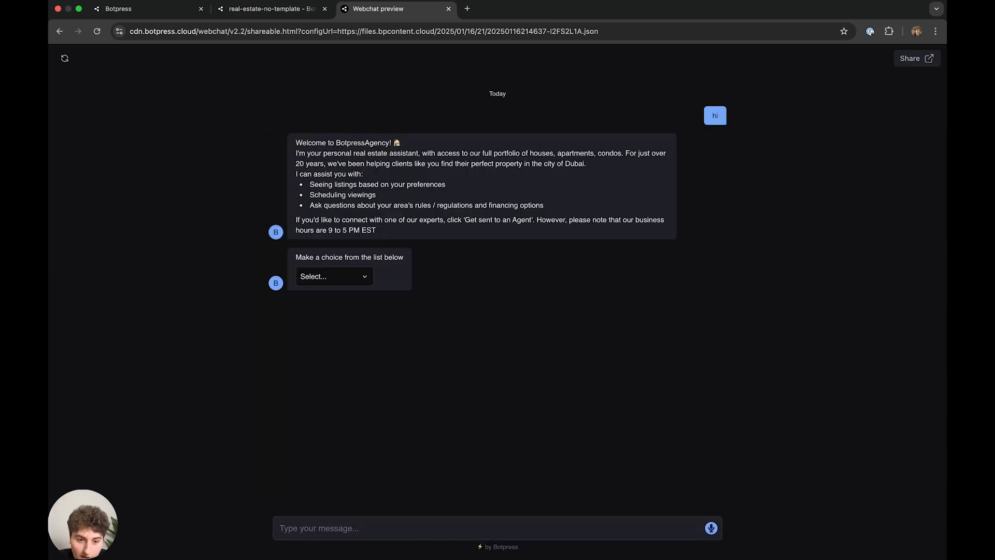
drag(431, 215, 280, 143)
click(421, 186)
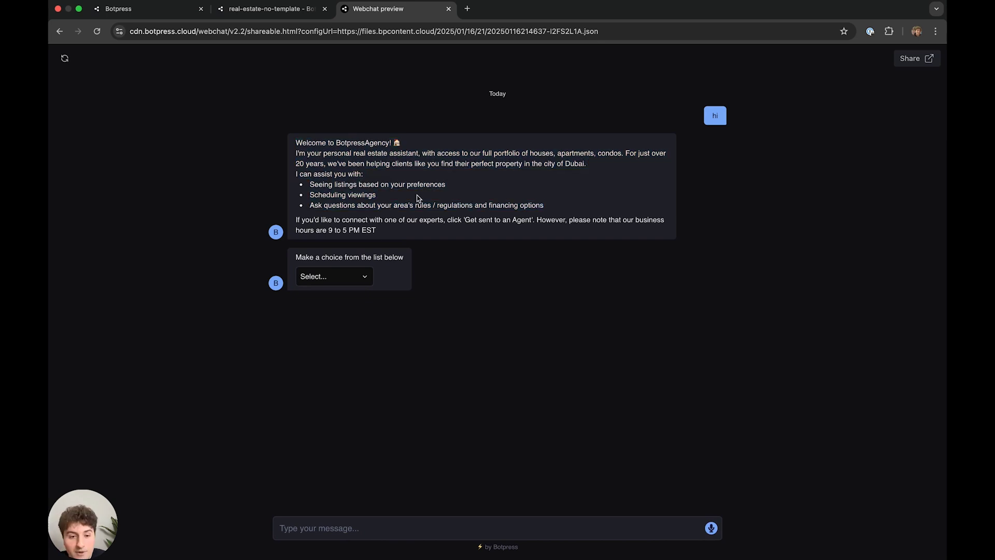
- Choose 'See latest listing' to get the furnished 3BHK card at AED 26,999 monthly rent
click(360, 277)
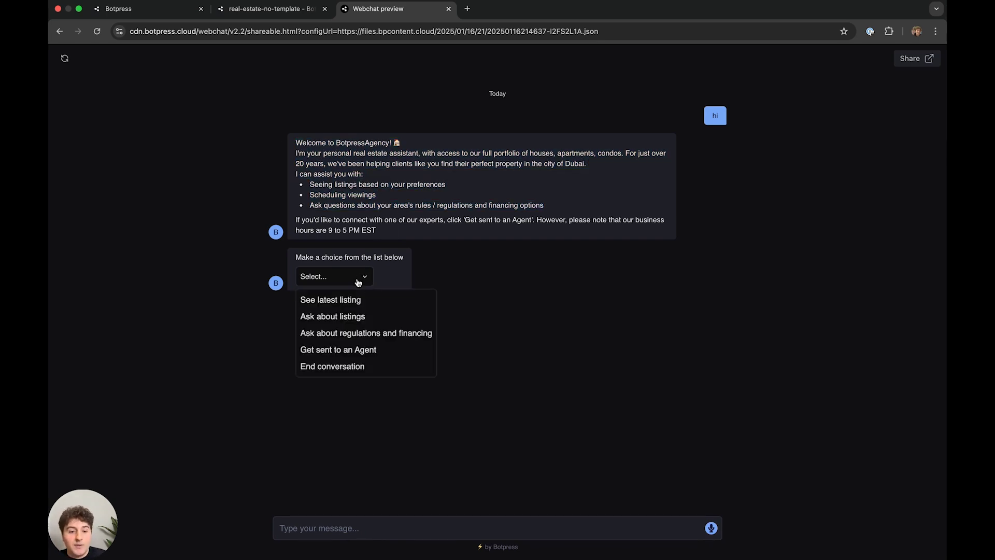
click(344, 305)
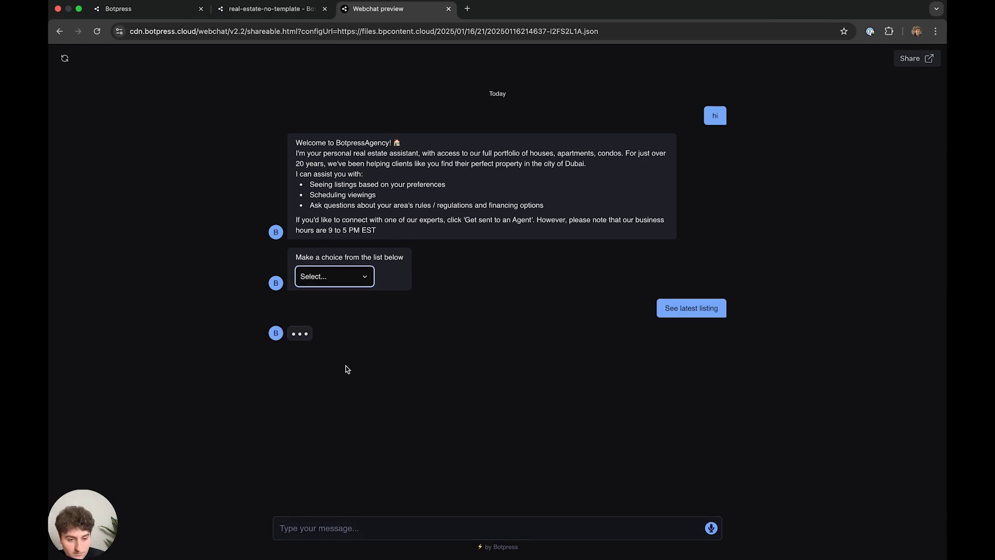
click(326, 524)
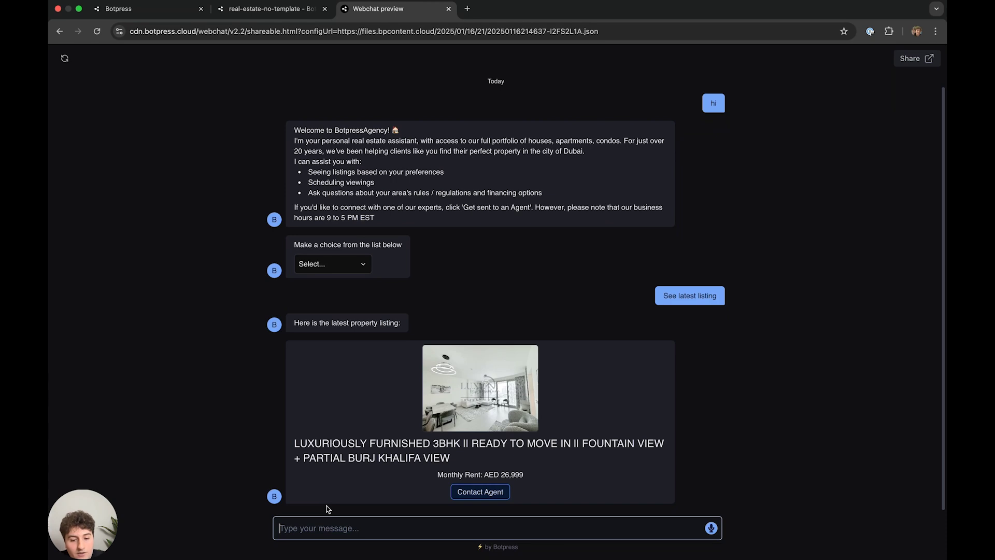
- Ask 'More details on this luxuriously furnished 3bhk fountain view' after highlighting the listing's rent
click(480, 484)
drag(481, 483, 438, 476)
click(394, 525)
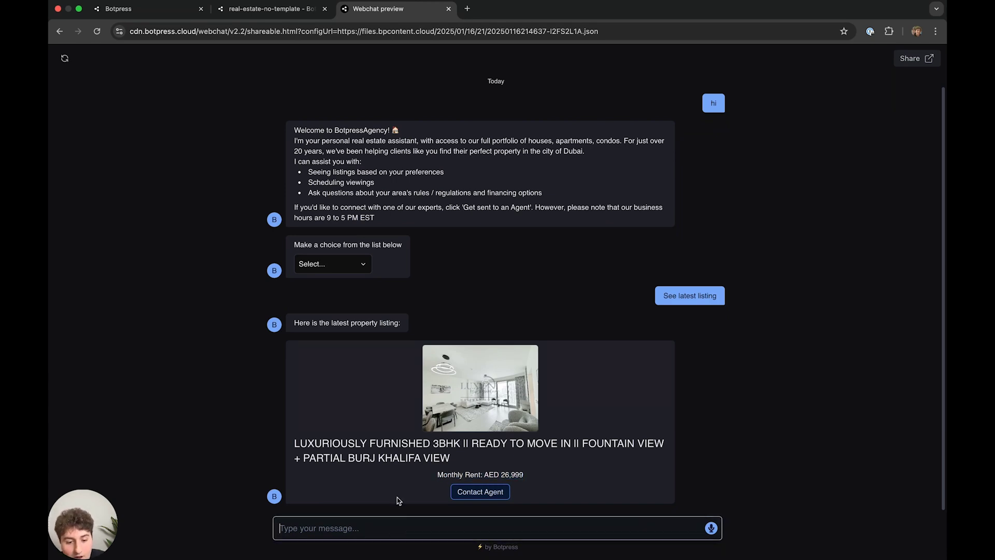
text(More d)
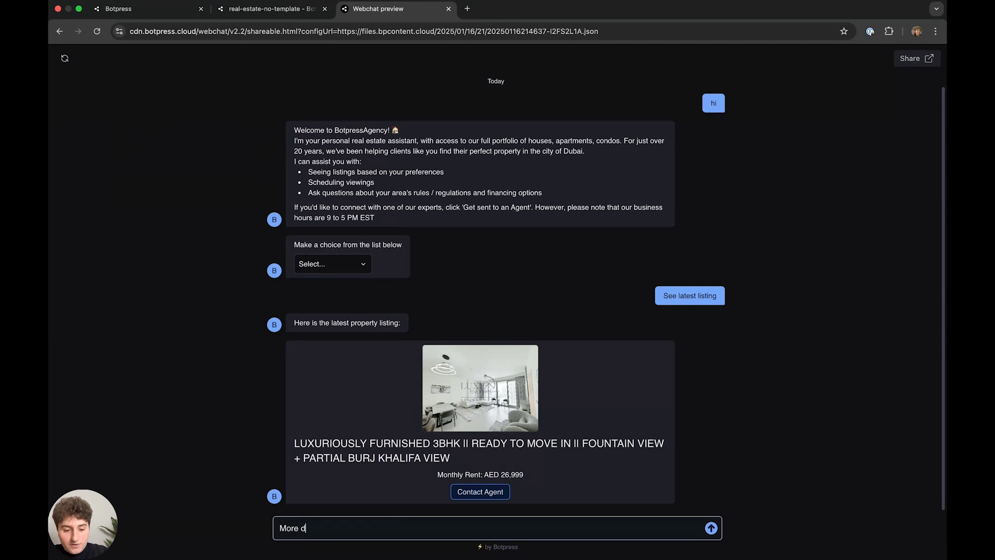
text(etails on this lu)
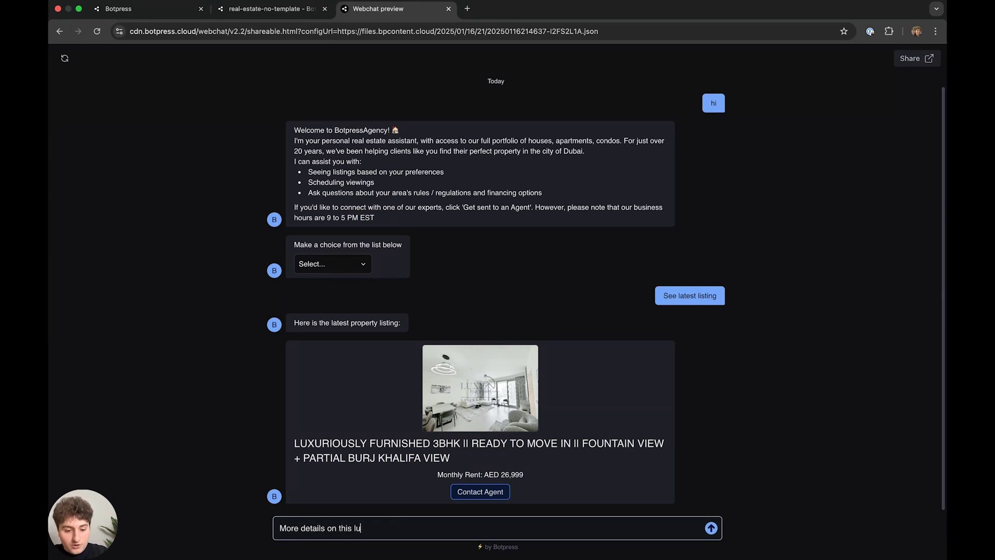
text(xuriously furnished 3bhk )
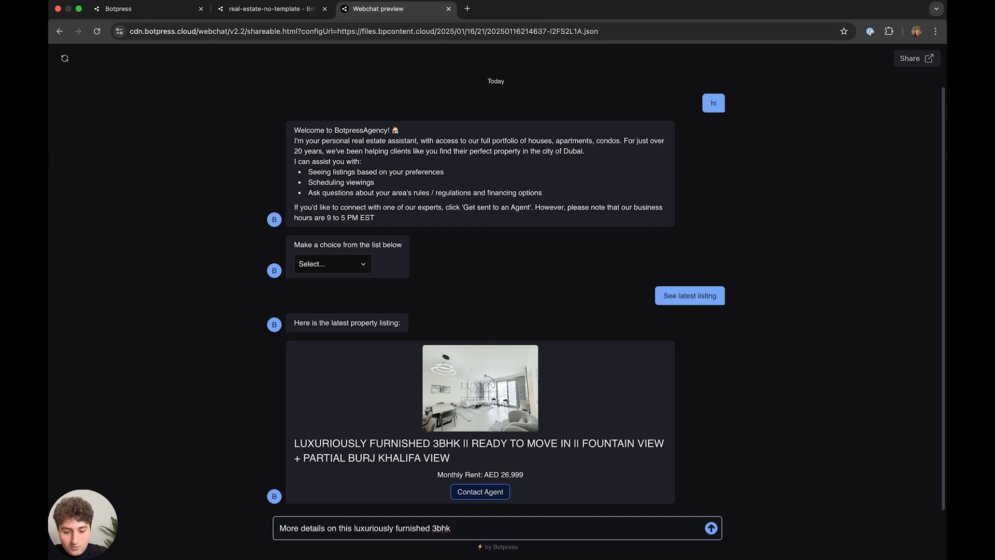
text(fountain view)
key(Return)
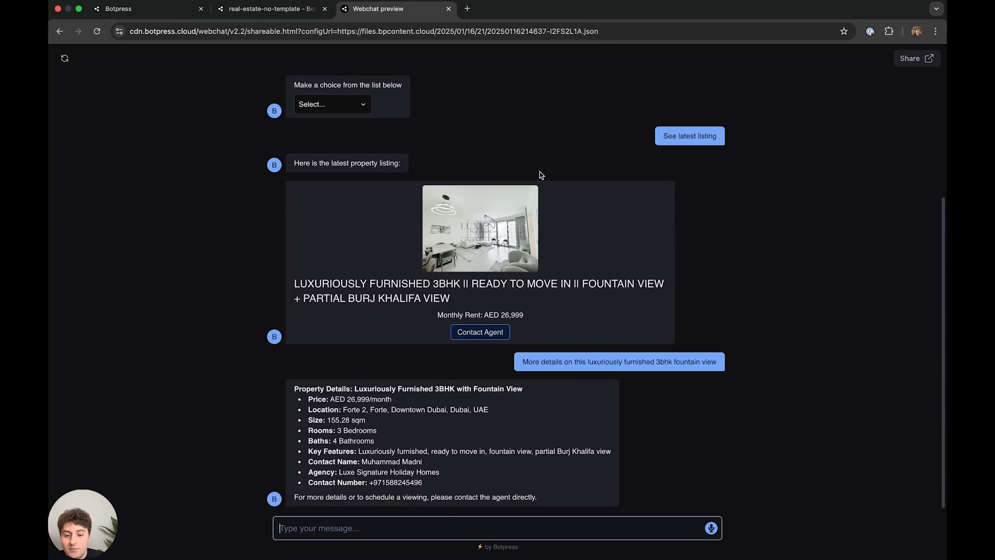
- Highlight the bathroom count and price in the details, then send 'go back to main menu'
click(375, 429)
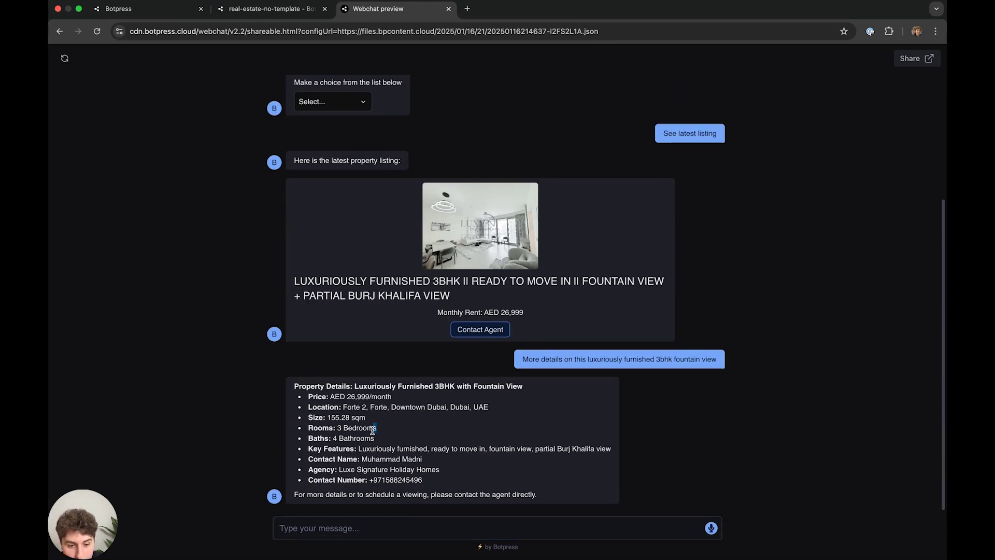
drag(380, 441, 343, 439)
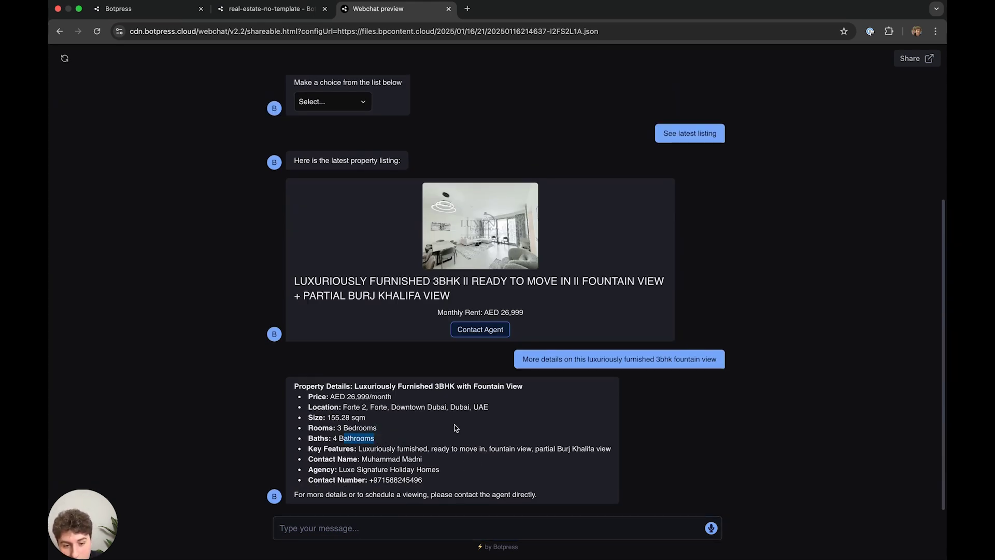
drag(392, 397, 347, 397)
click(391, 528)
text(go back to main menu)
key(Return)
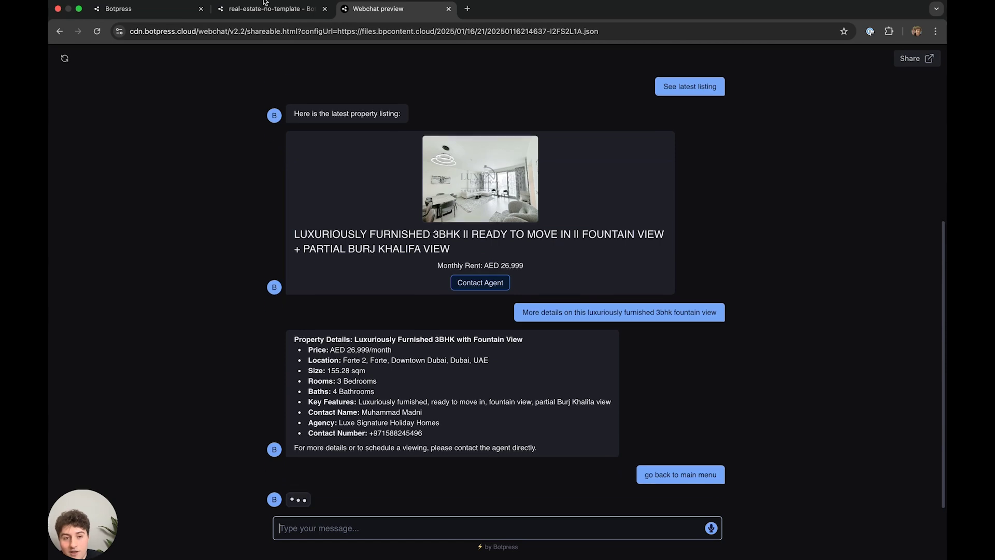
- In Studio, inspect Asking_About_Latest's return-to-main-menu transition condition and pan over the initial choices
click(247, 11)
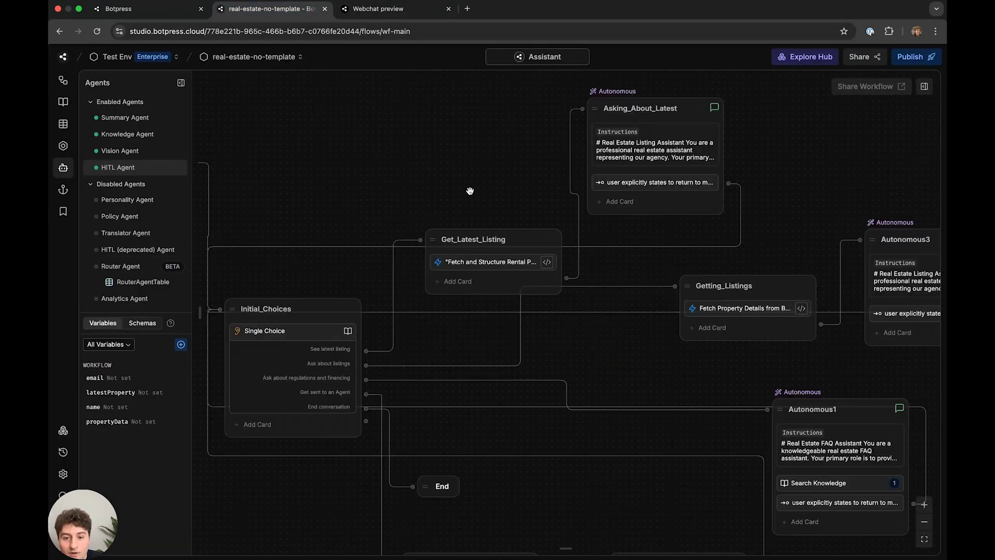
click(766, 239)
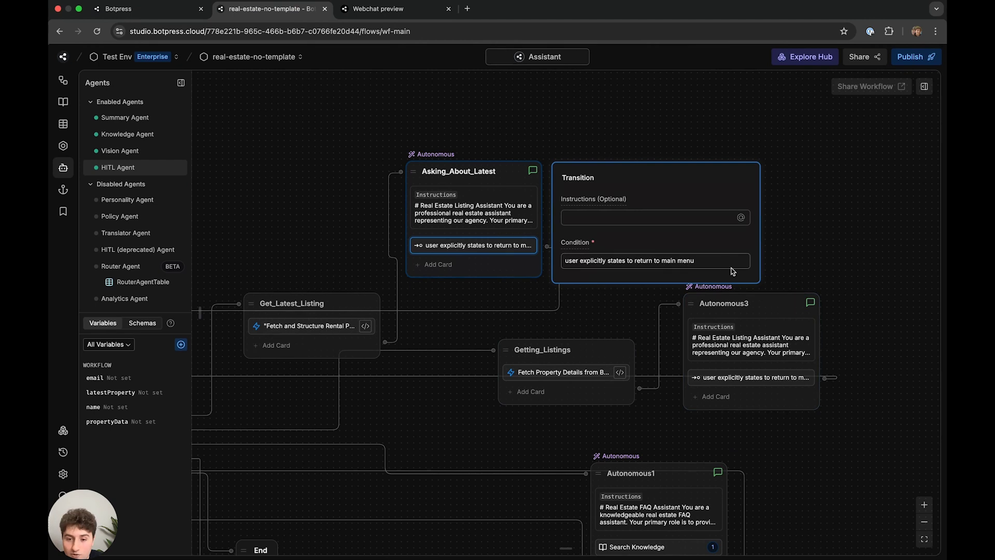
drag(709, 261, 599, 252)
drag(332, 188, 569, 230)
scroll(570, 230, down, 5)
scroll(518, 337, right, 10)
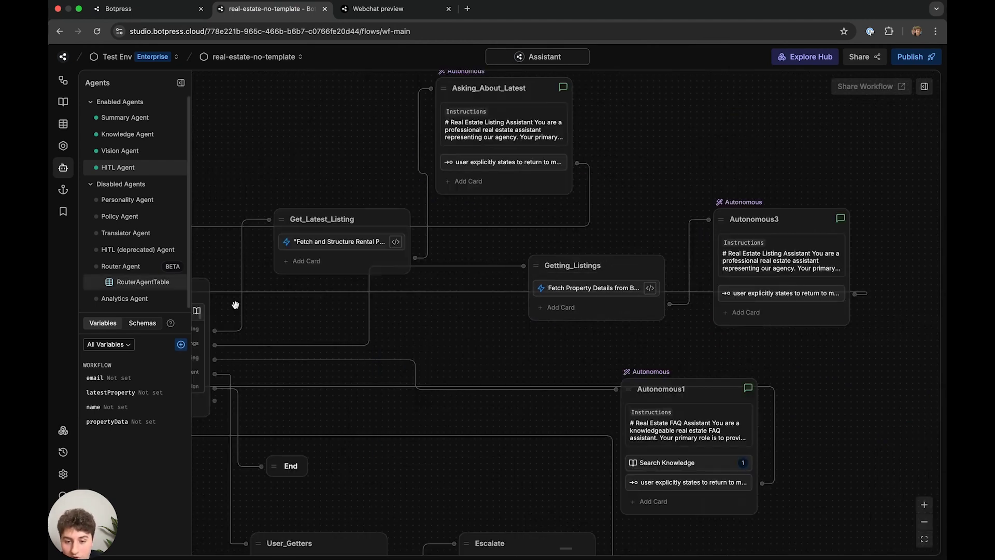
scroll(491, 429, left, 8)
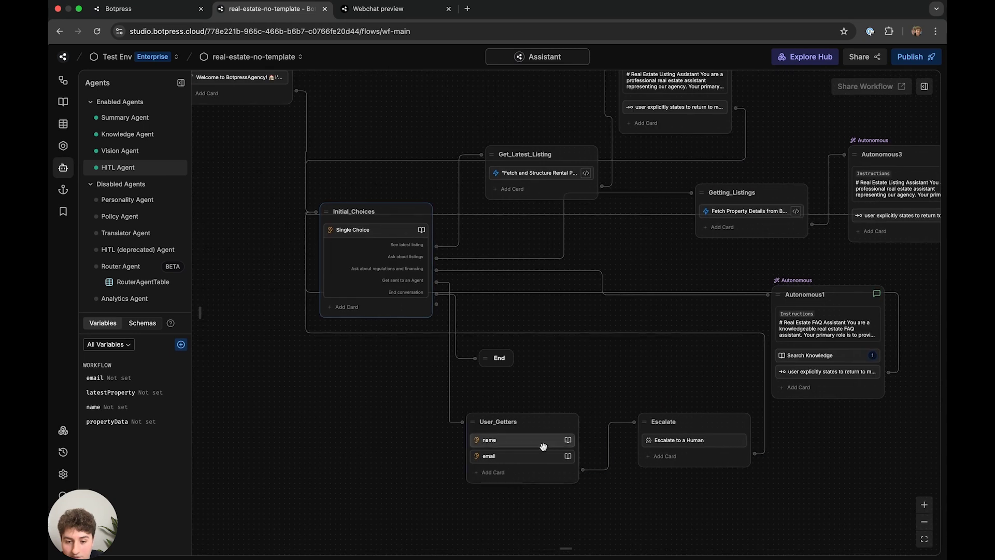
scroll(430, 233, up, 1)
scroll(430, 233, right, 1)
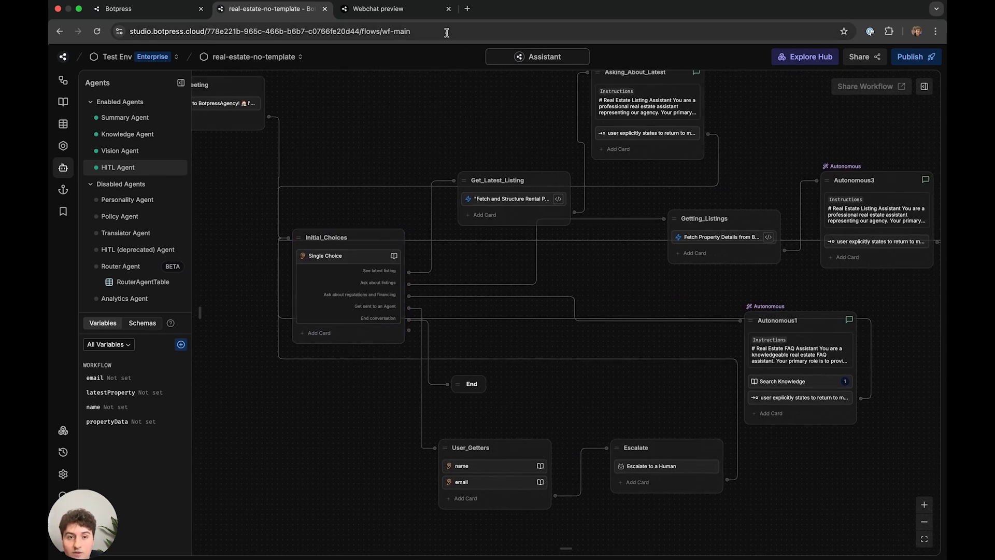
- Back in Webchat, pick 'Ask about listings' from the main menu choices
click(384, 9)
click(317, 490)
click(313, 491)
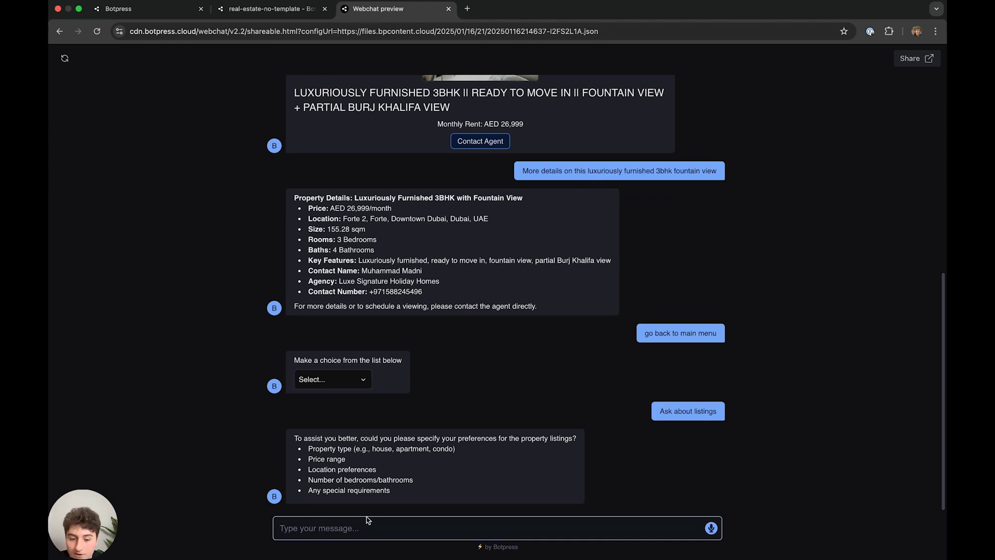
- Send the preferences 'apartment 1 bedroom mid range pricing' and scroll through the bot's reply
text(apartment 1 bedroom mid ran)
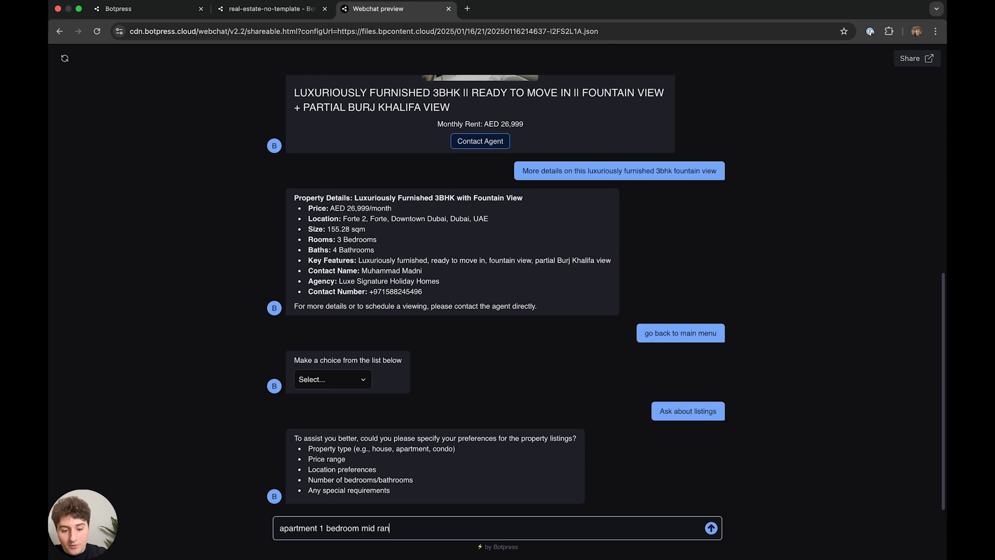
text(ge pricing)
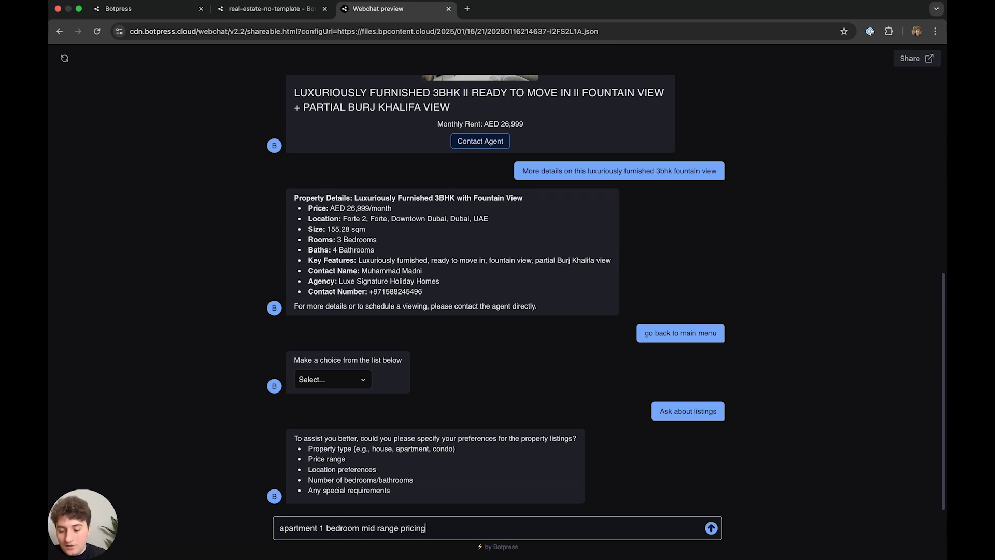
key(Return)
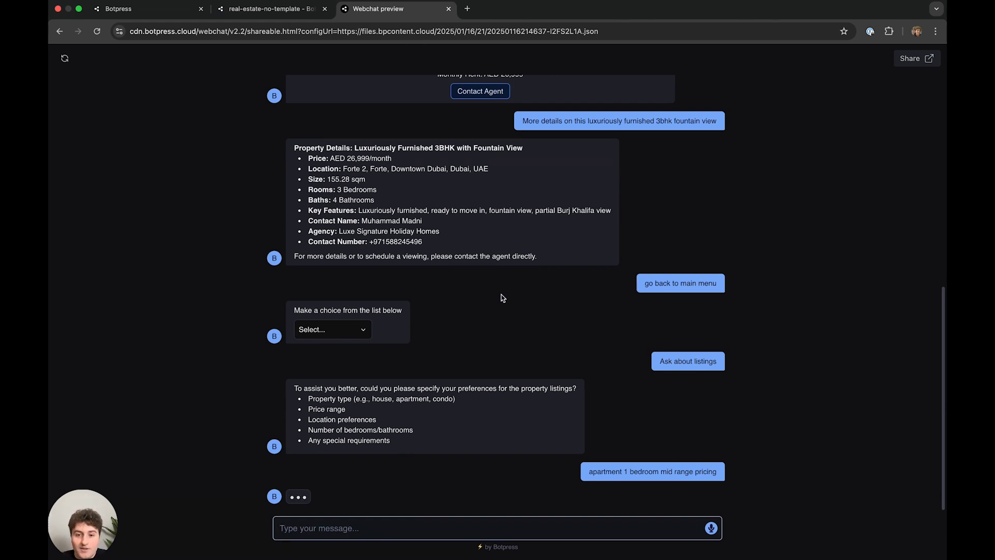
scroll(417, 184, up, 5)
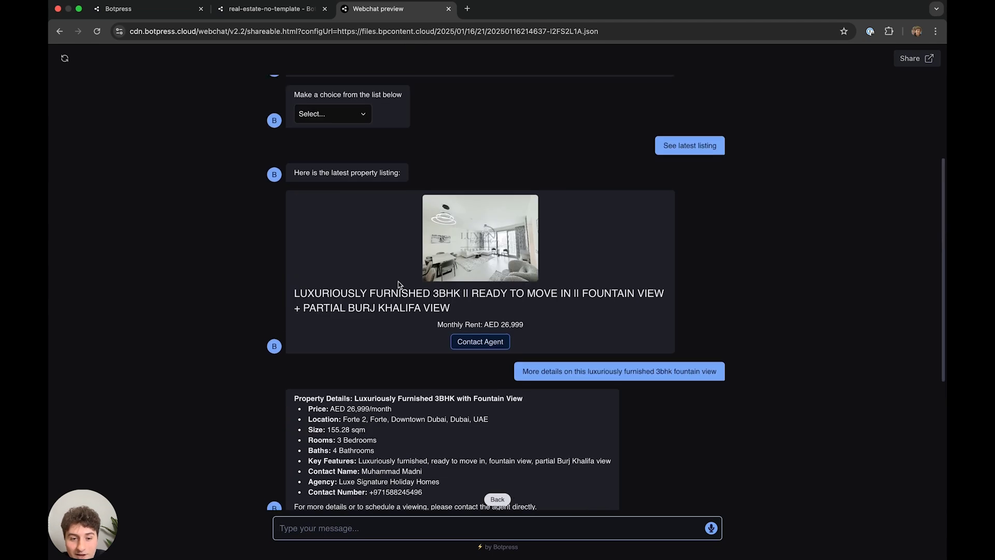
scroll(450, 342, down, 2)
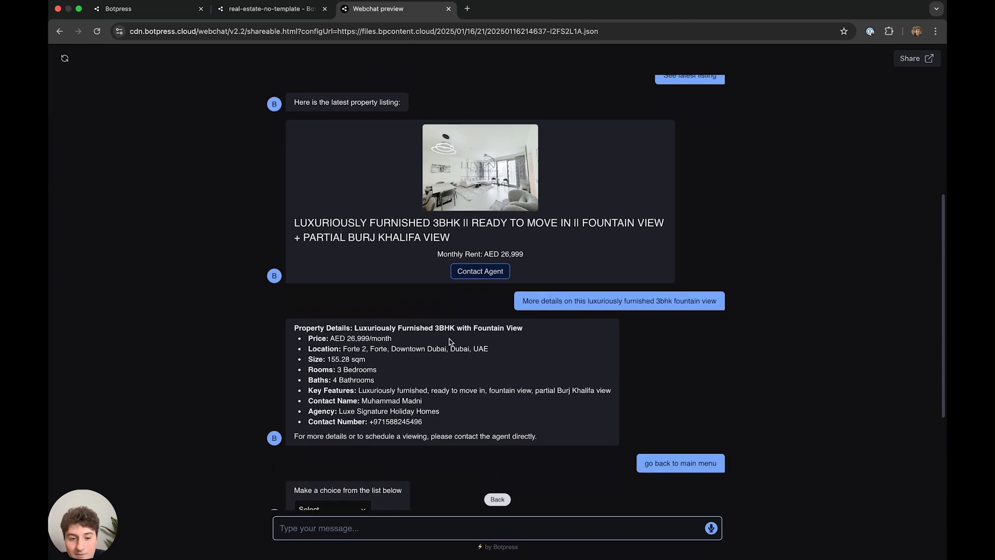
scroll(452, 343, down, 4)
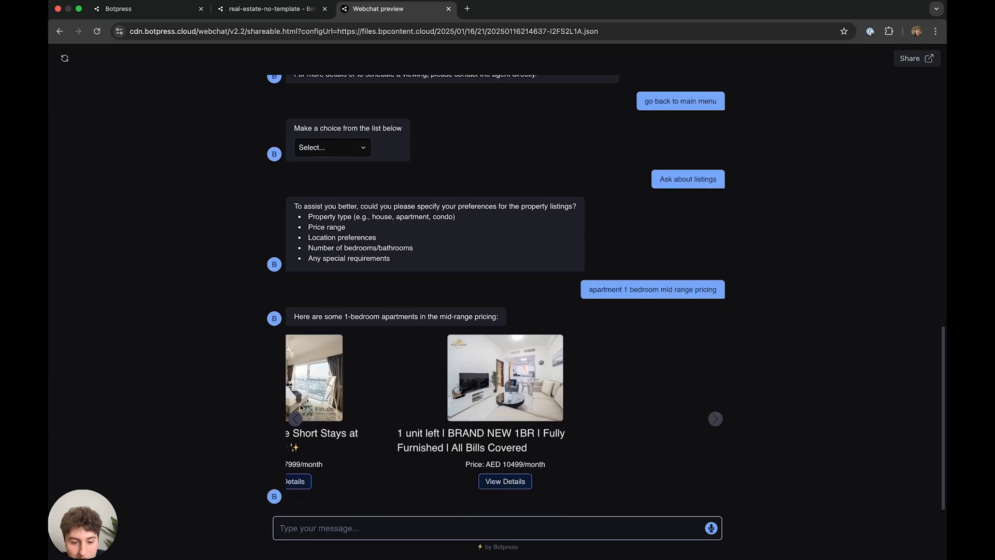
- Step back through the 1-bedroom apartment listing cards in the results carousel
click(295, 419)
click(296, 419)
click(296, 418)
click(295, 419)
click(295, 419)
scroll(544, 425, right, 4)
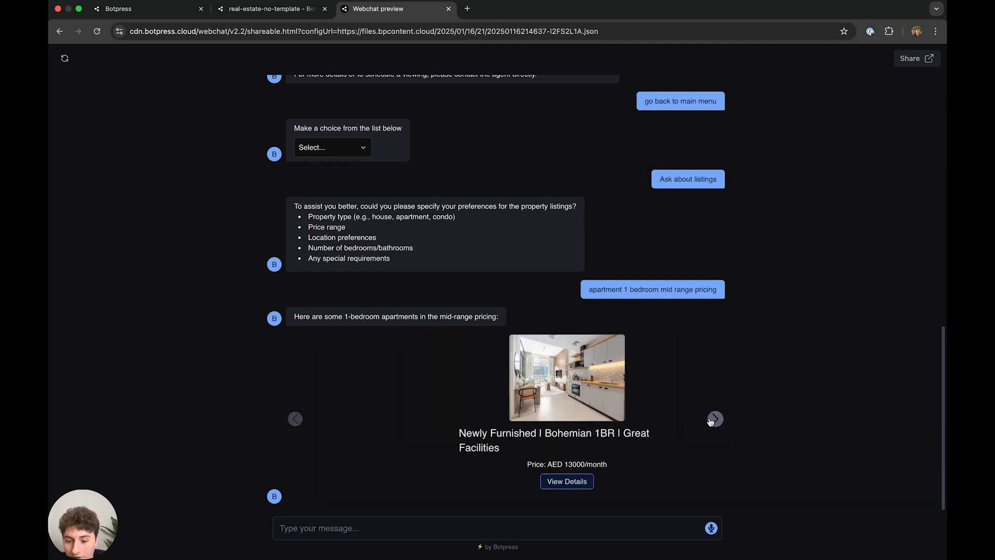
scroll(499, 424, up, 15)
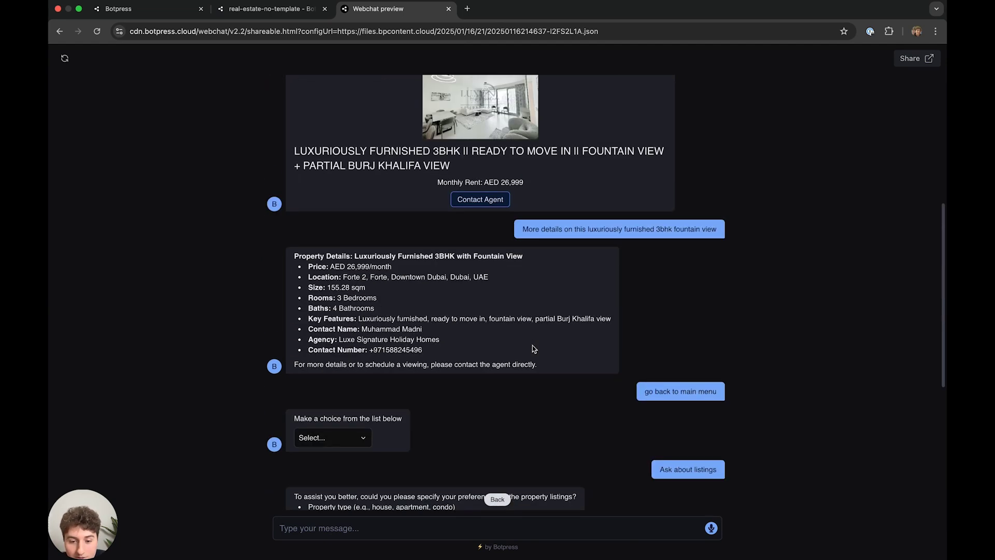
scroll(528, 340, down, 15)
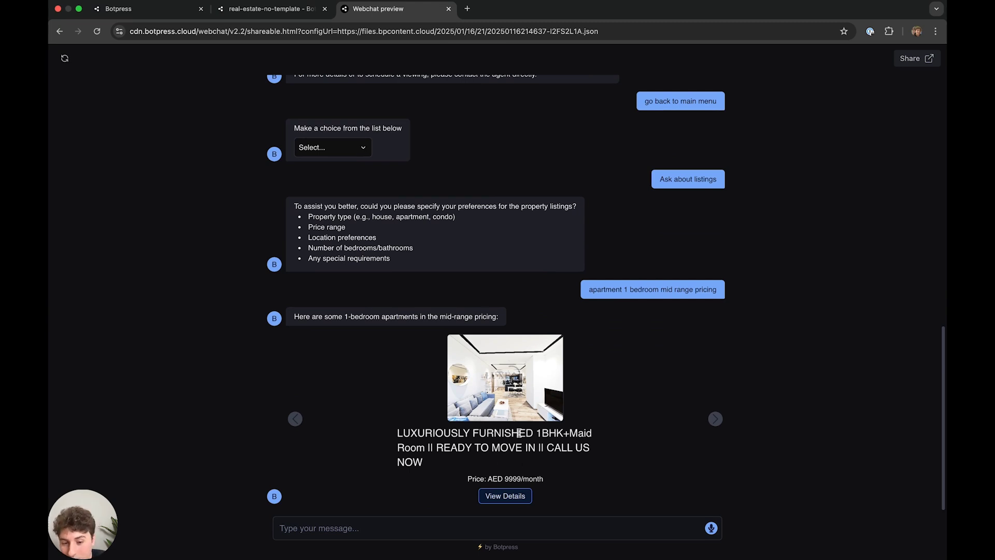
scroll(518, 433, up, 15)
scroll(514, 424, down, 15)
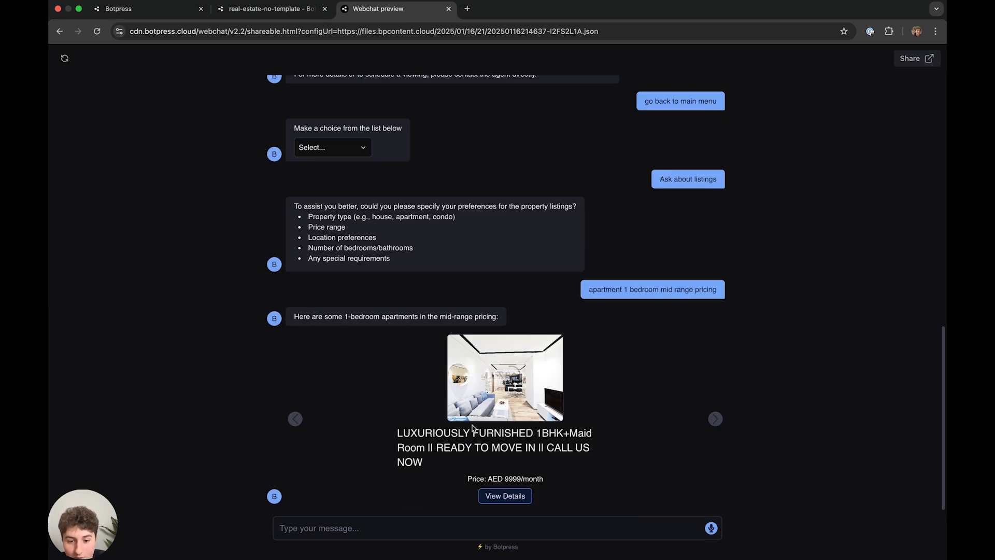
click(295, 419)
click(295, 419)
click(296, 420)
click(296, 420)
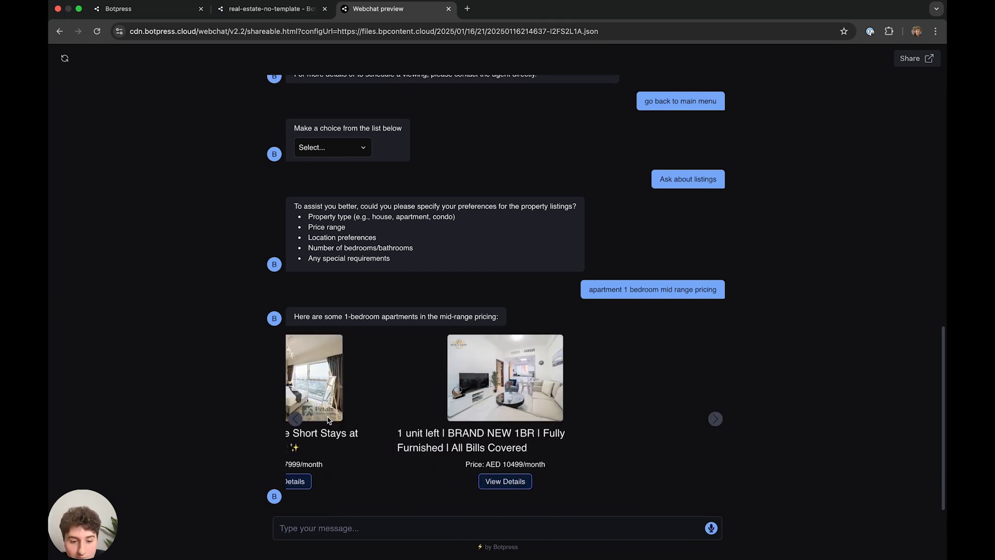
click(296, 419)
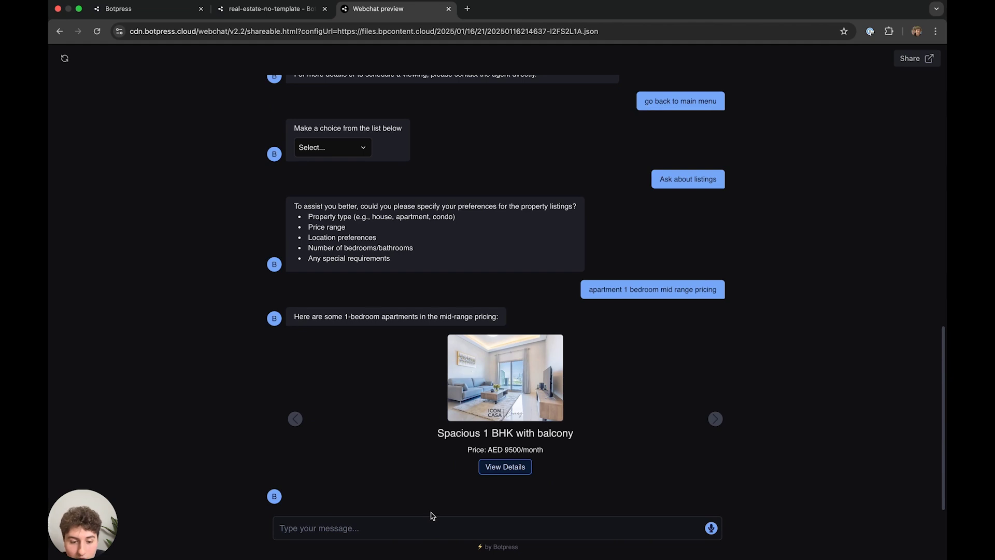
- Send 'go back to main menu' to the bot
click(372, 527)
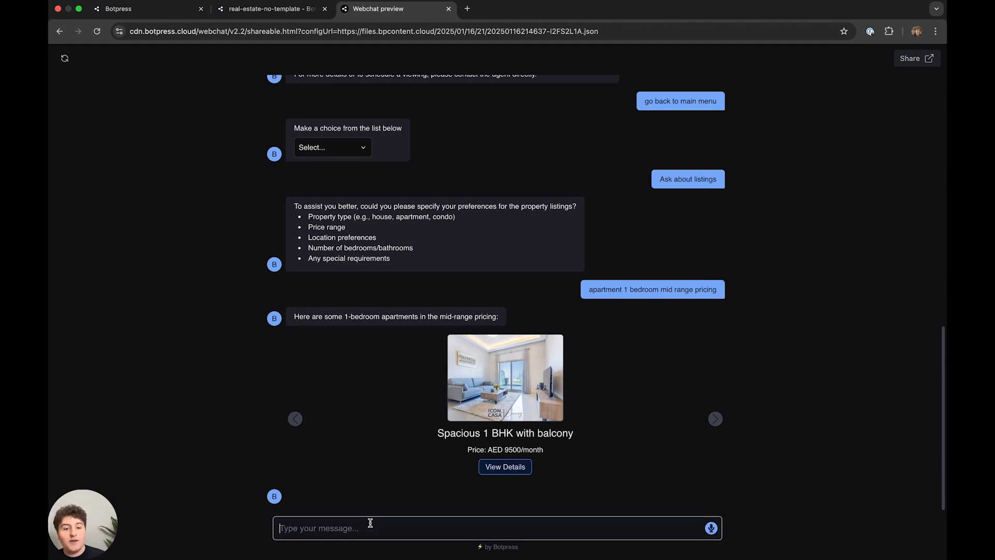
text(go back to main menu)
key(Return)
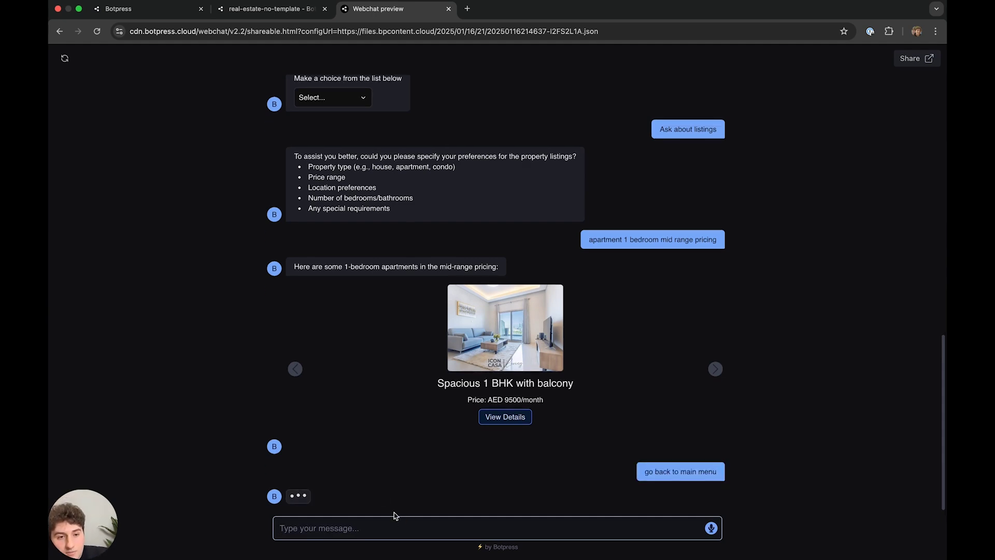
- Review the Studio workflow and the Documentation knowledge base's Montreal PDFs, then reopen the chat's menu choices
click(260, 9)
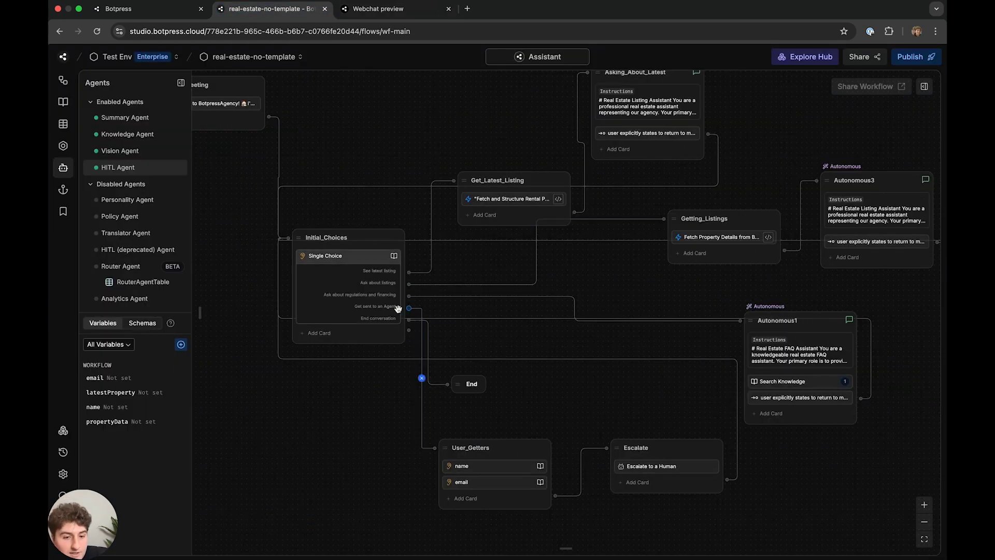
scroll(419, 311, up, 3)
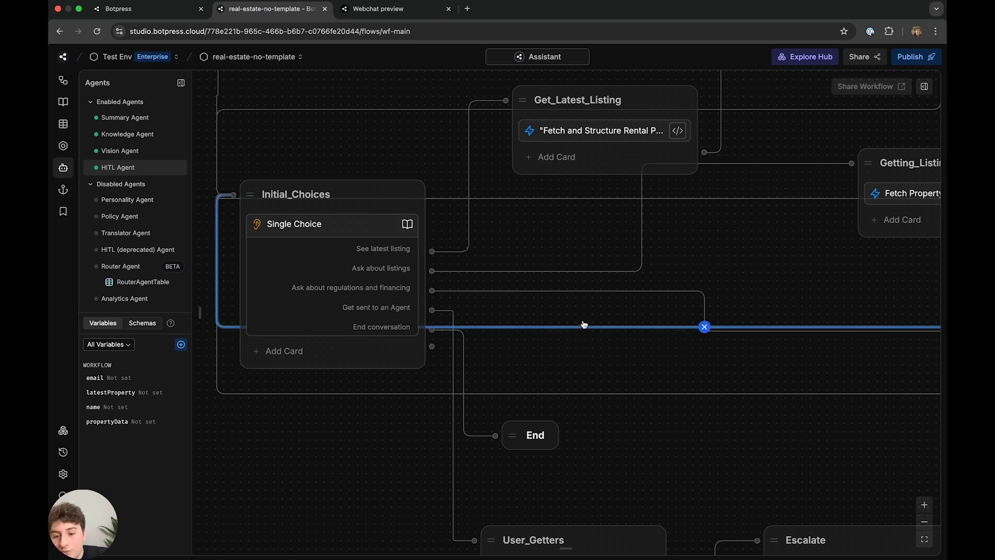
scroll(570, 314, down, 5)
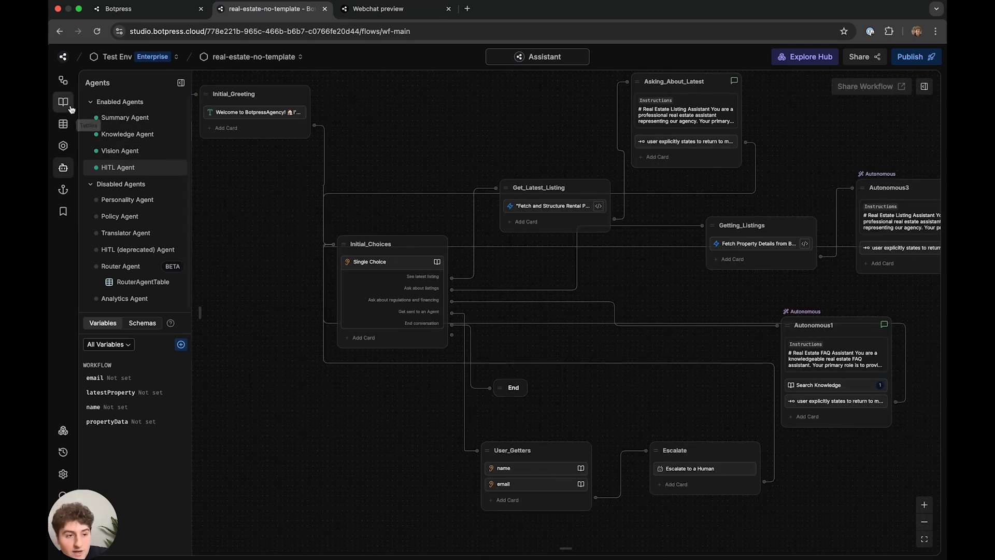
click(63, 101)
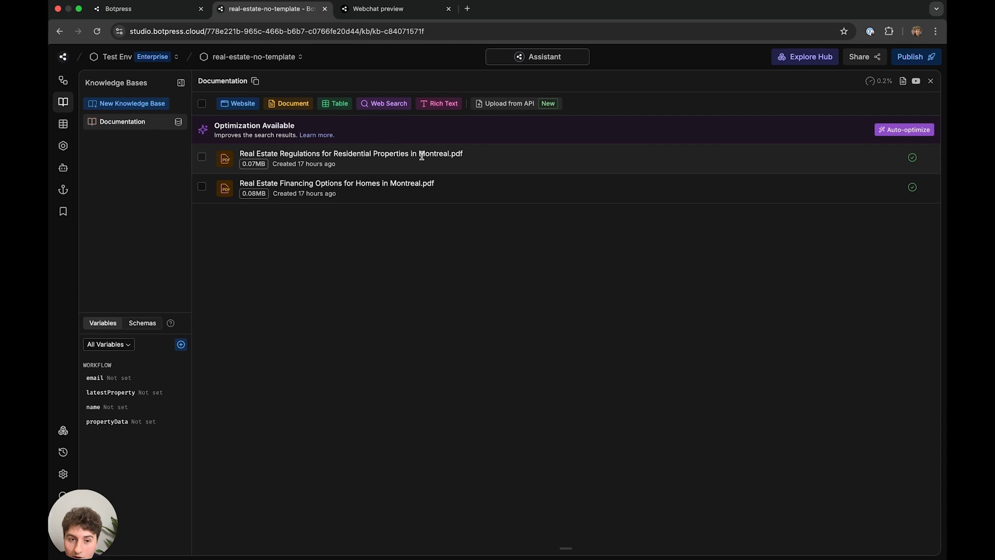
click(371, 11)
click(357, 490)
- Choose 'Ask about regulations and financing' and highlight the Zoning and Mortgage Loans points in the answer
click(365, 511)
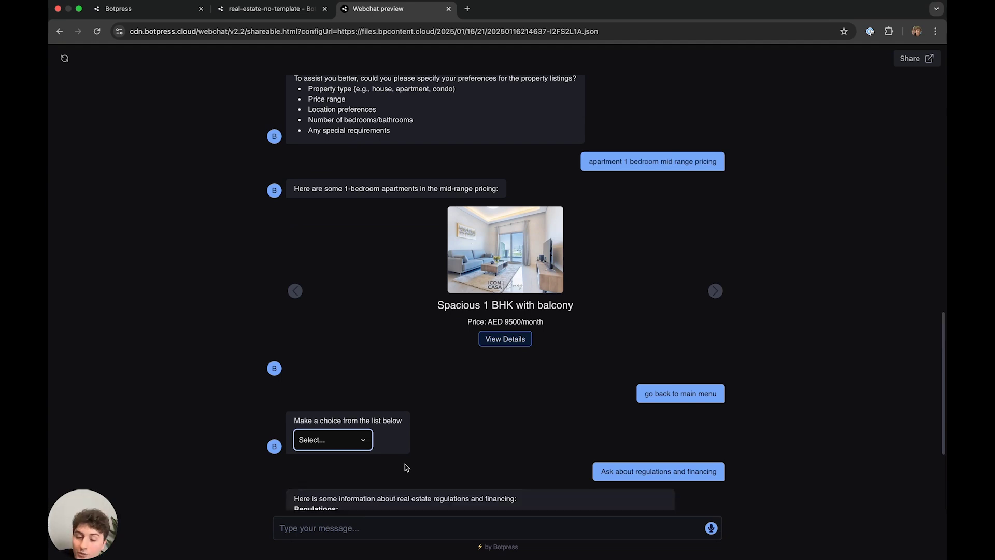
double_click(332, 340)
click(365, 360)
drag(354, 351, 456, 404)
click(426, 422)
drag(415, 435, 337, 428)
drag(444, 438, 510, 439)
click(540, 456)
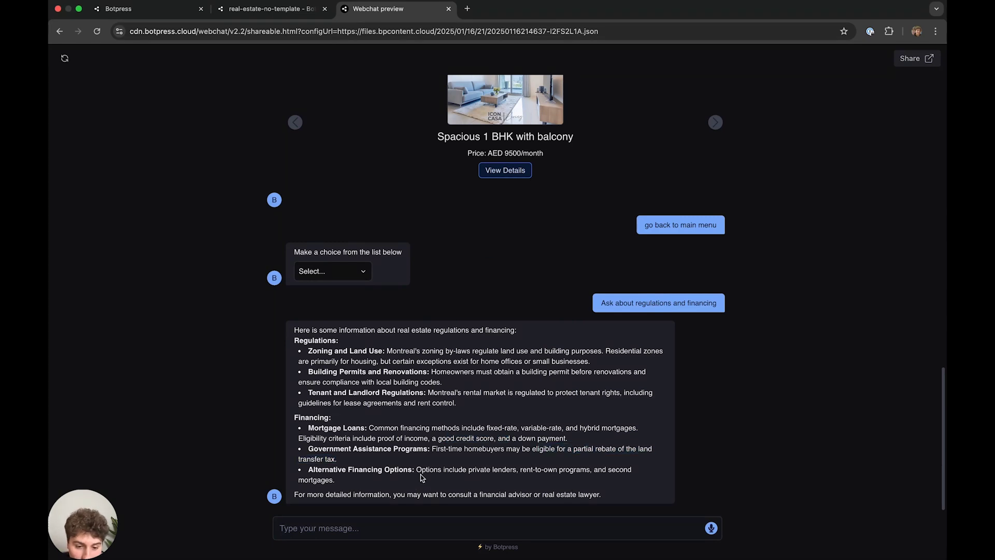
- Send 'go back to main menu' to return to the choice menu
click(414, 537)
text(go back to main menu)
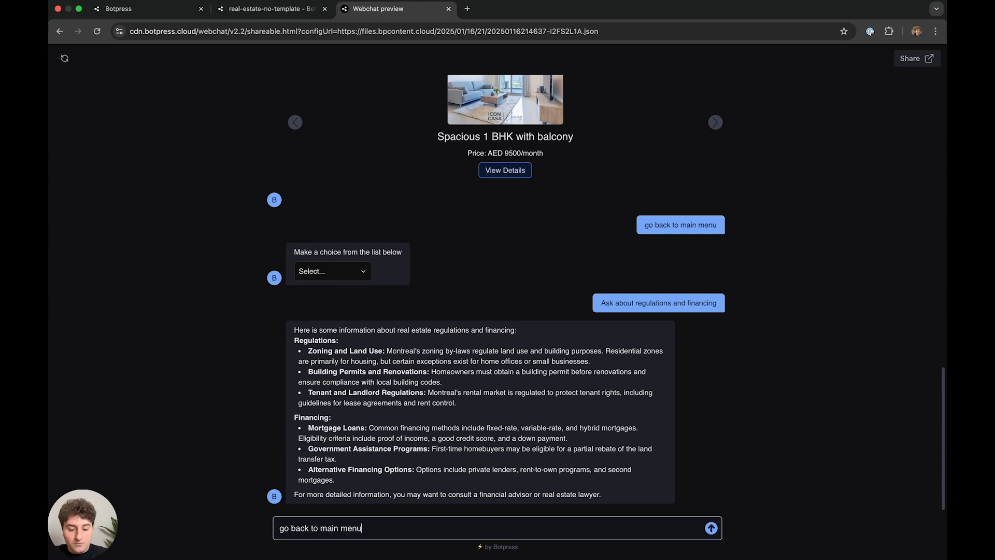
key(Return)
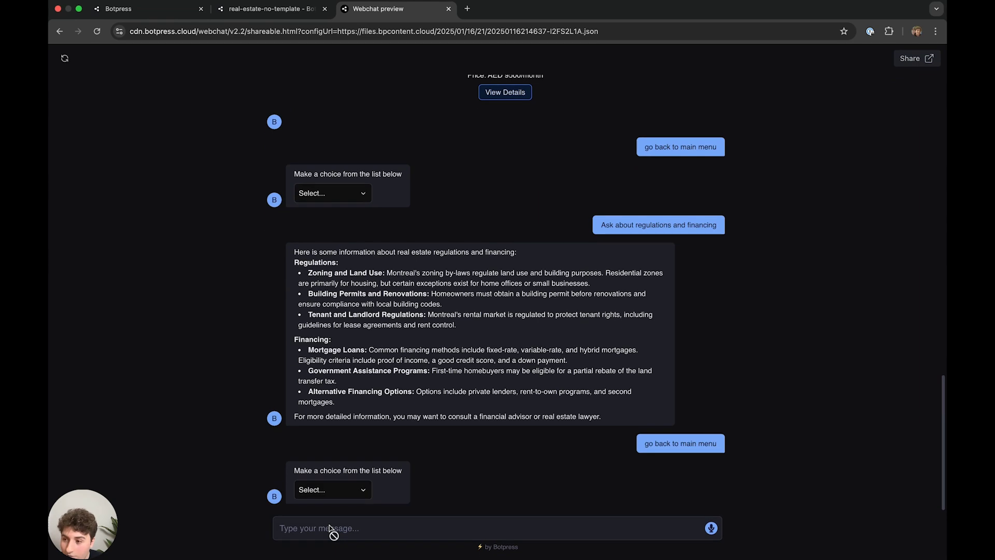
- Choose 'Get sent to an Agent' in Webchat and submit the user's name and e-mail address
click(333, 491)
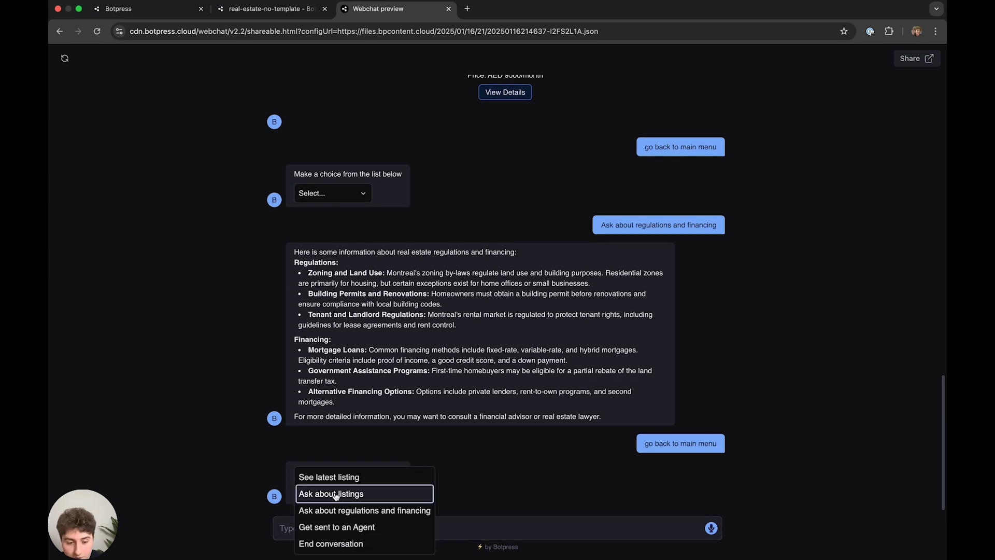
click(326, 527)
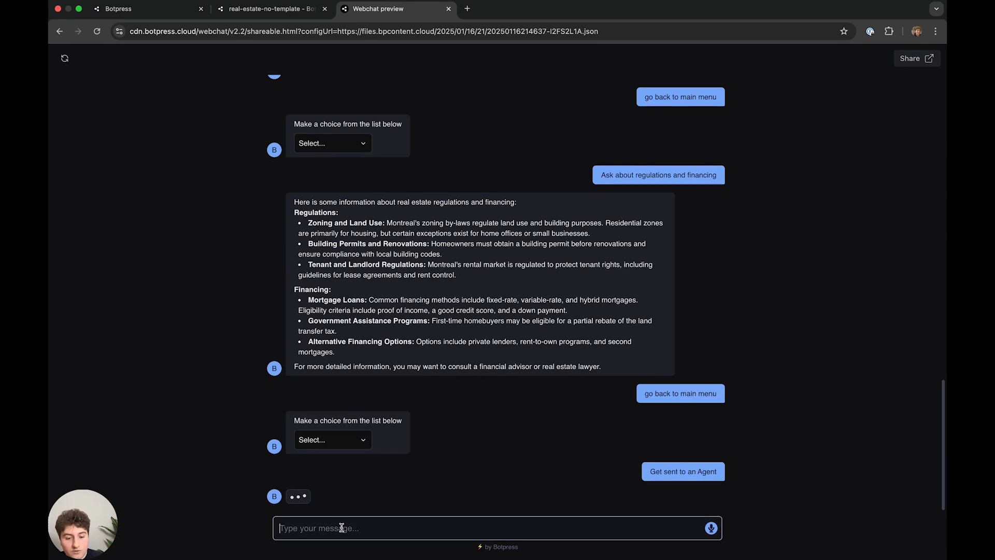
text(Matthew)
key(Return)
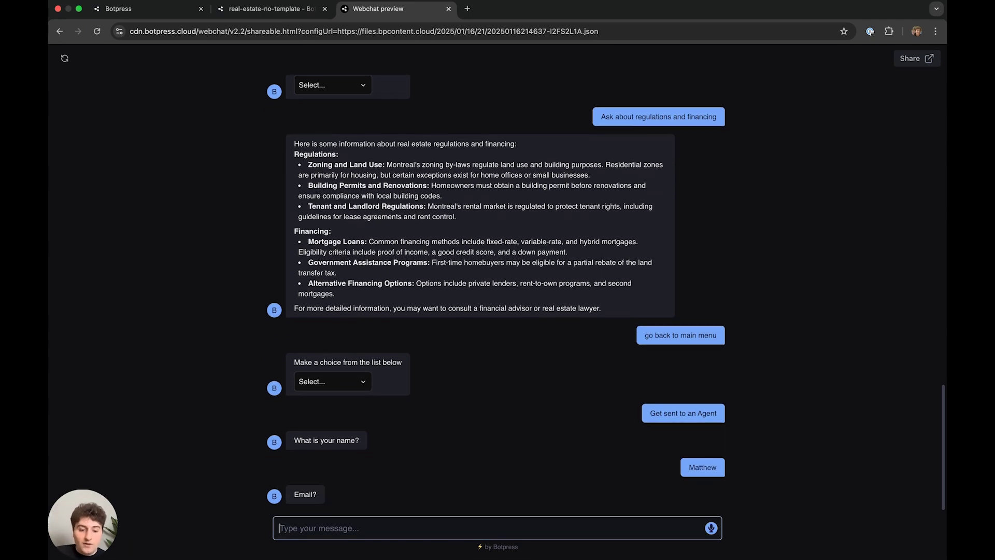
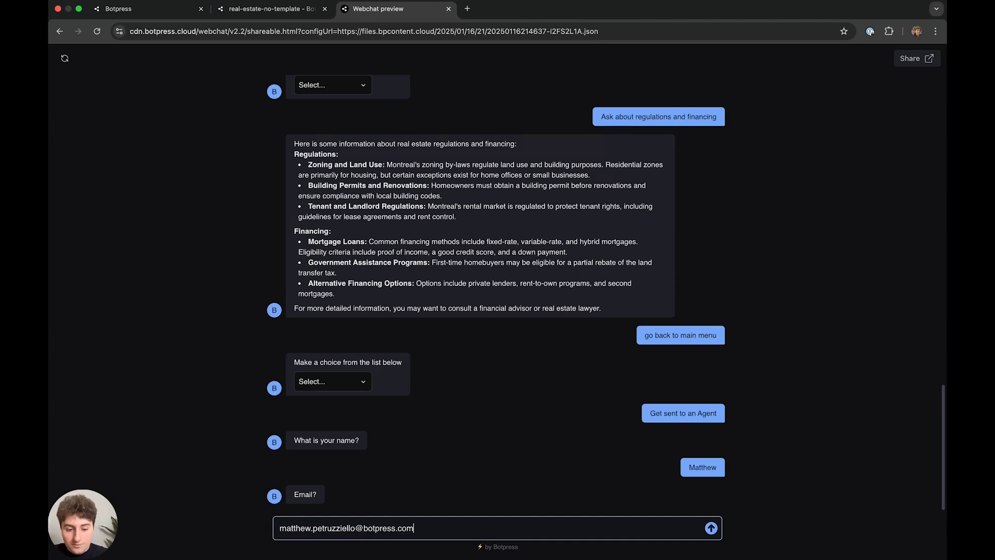
key(Return)
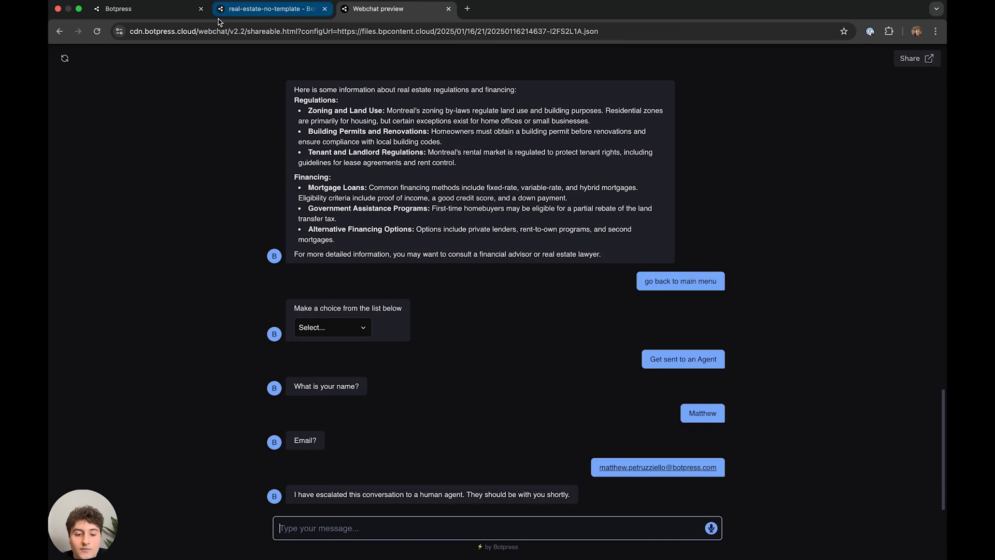
- Review the escalation confirmation message in the chat, then return to the Studio project
triple_click(567, 494)
click(437, 420)
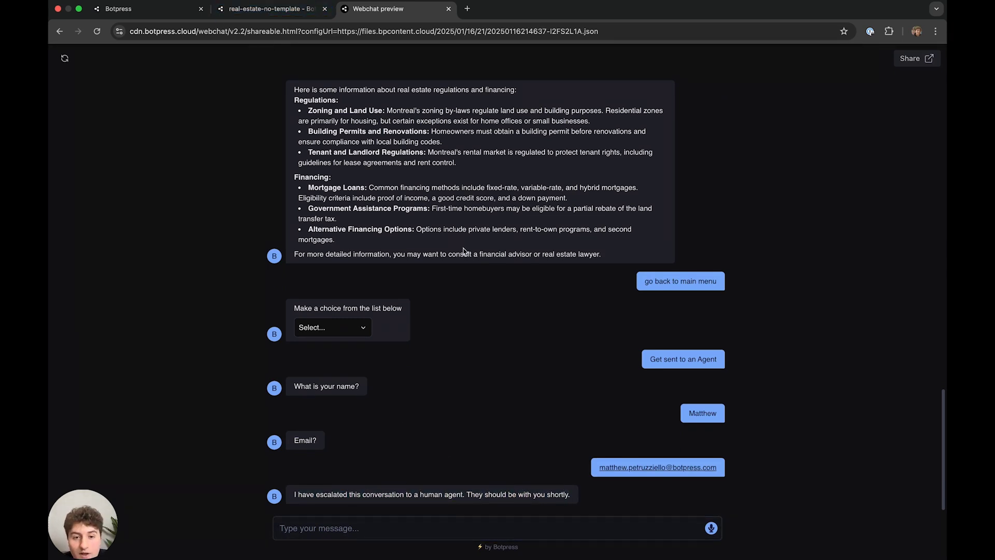
triple_click(573, 496)
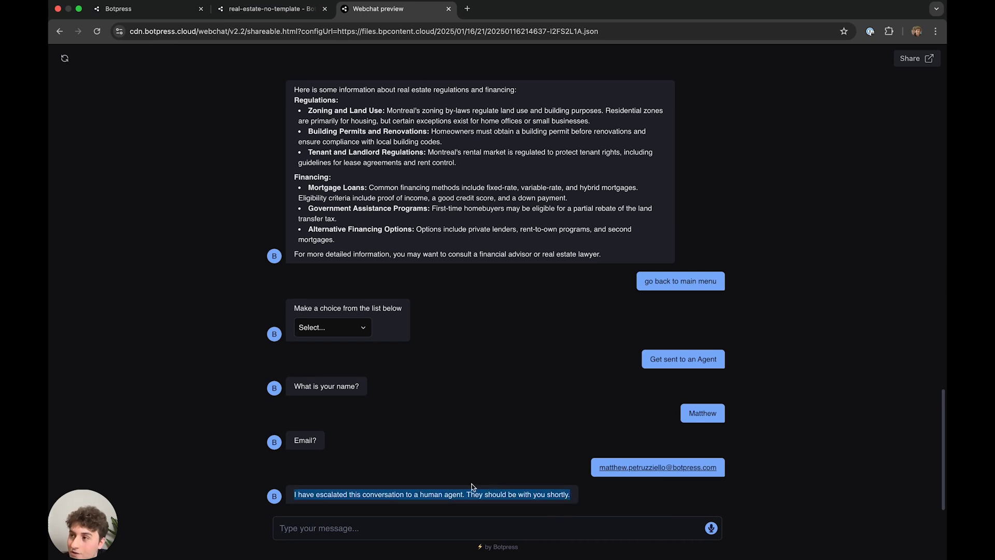
click(428, 488)
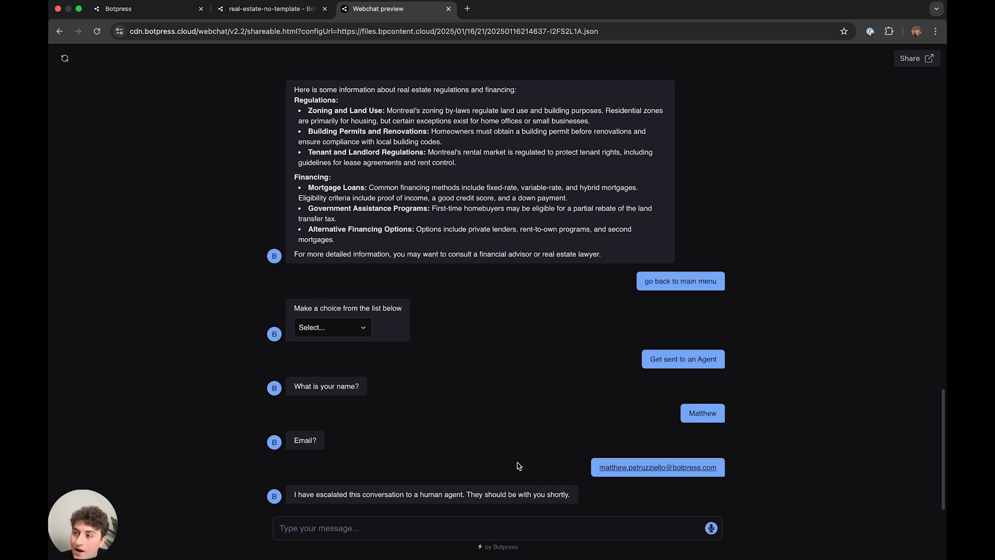
drag(556, 494, 511, 512)
click(336, 495)
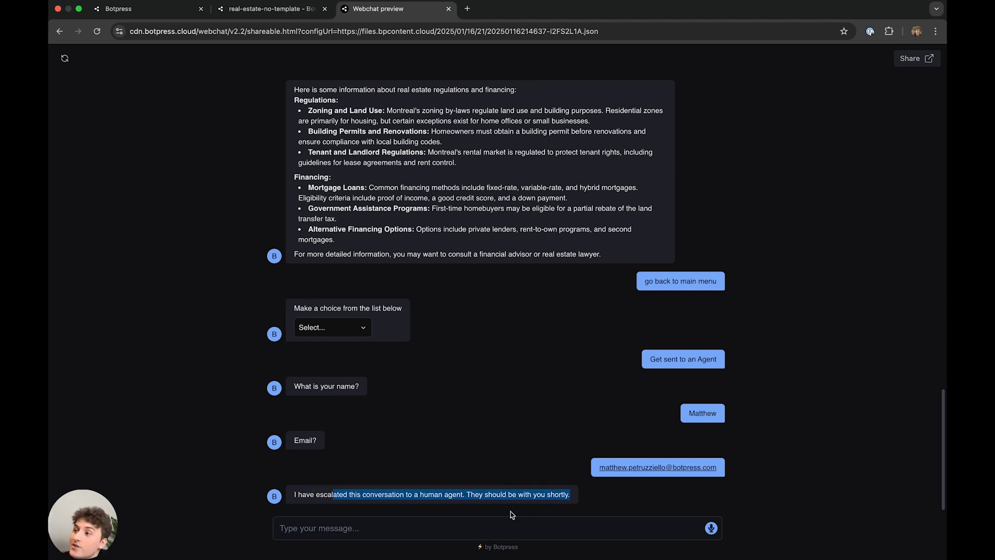
click(515, 471)
click(247, 12)
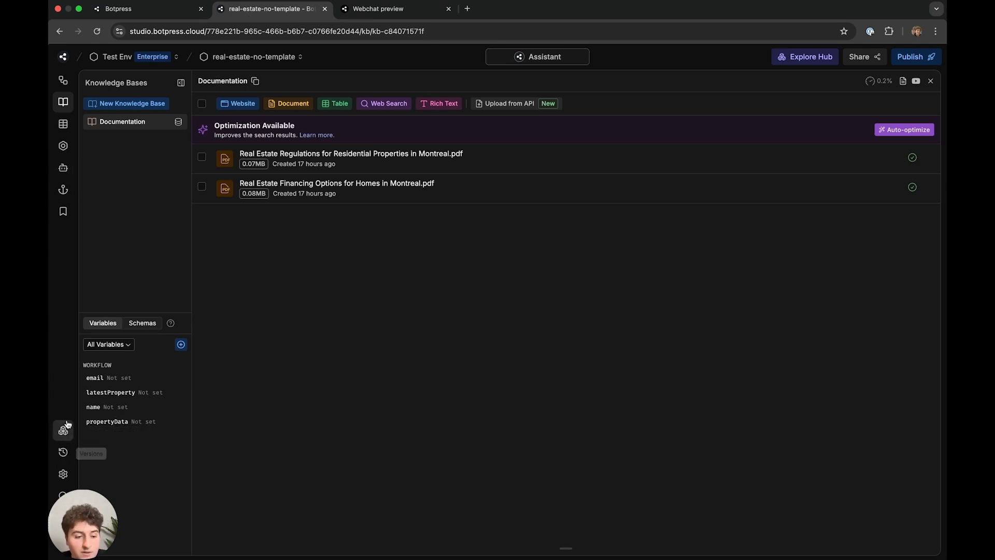
- Open the pending Anonymous User conversation under Human in the loop and read through its transcript
click(136, 9)
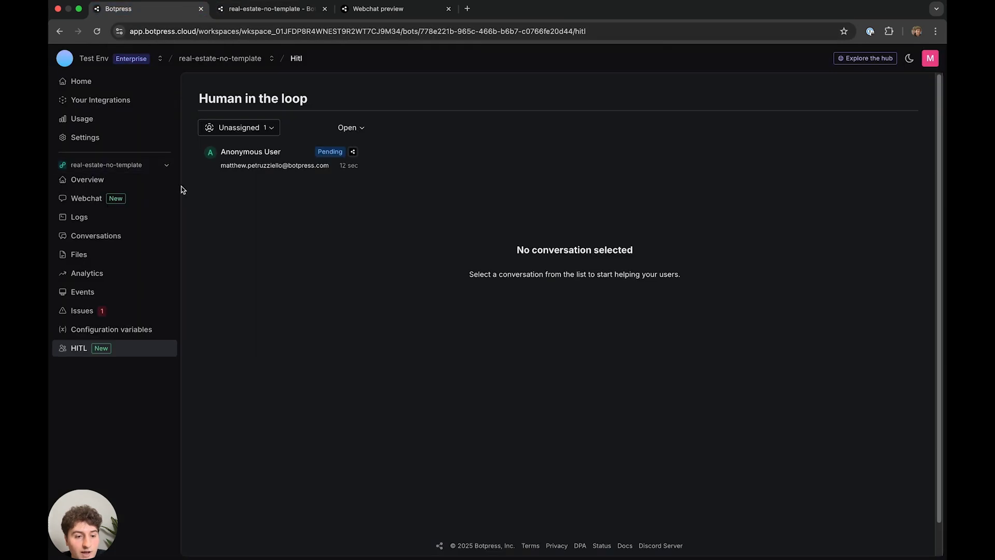
click(117, 330)
click(135, 346)
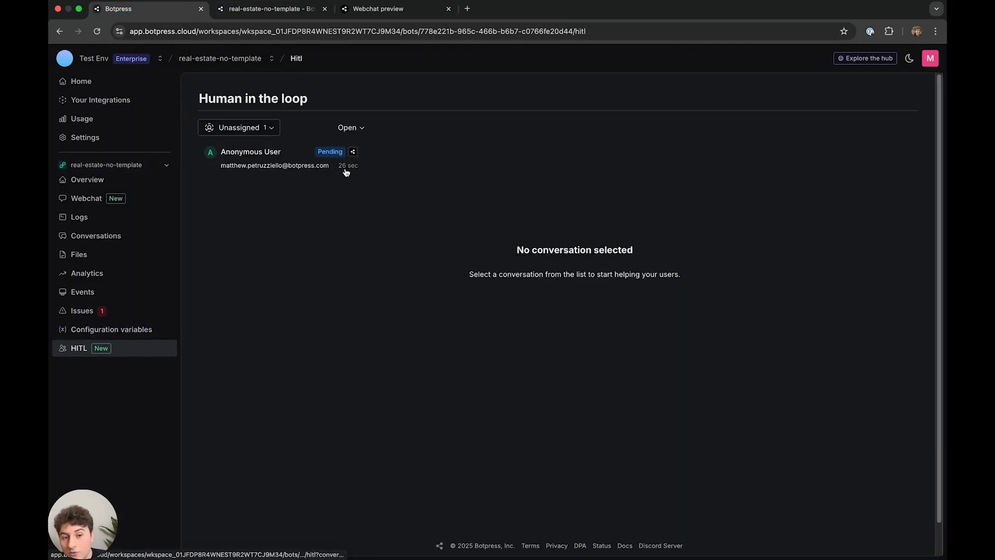
click(261, 160)
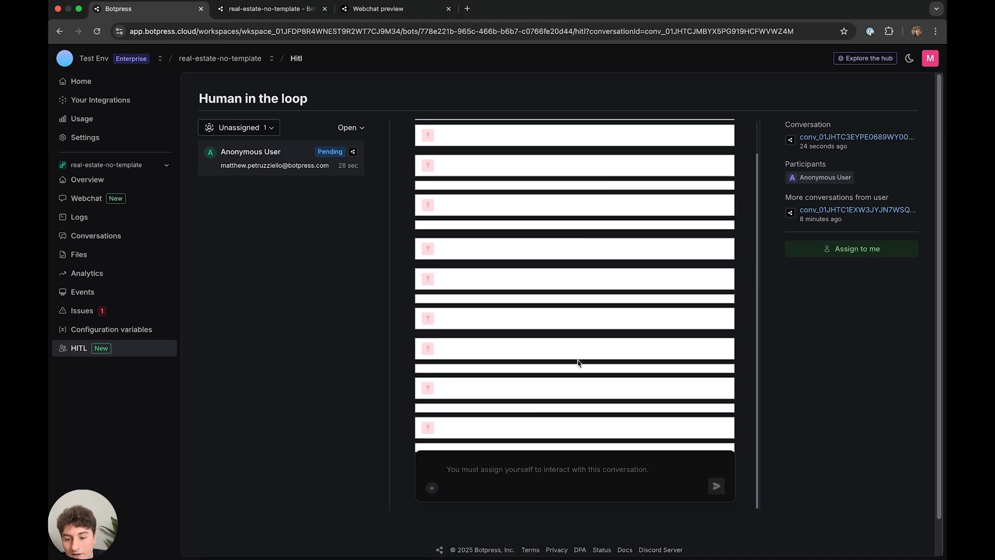
scroll(513, 293, down, 4)
scroll(518, 292, up, 5)
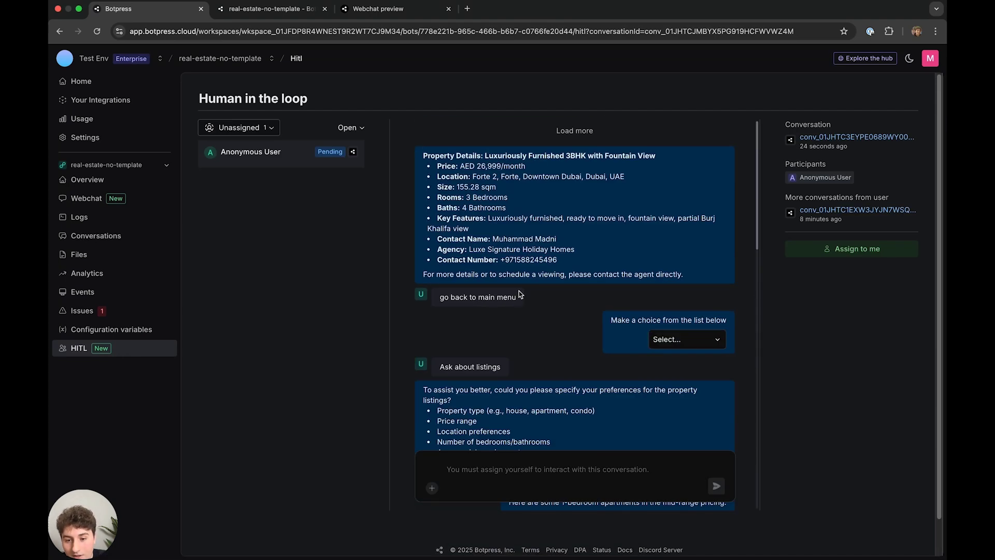
scroll(521, 290, down, 15)
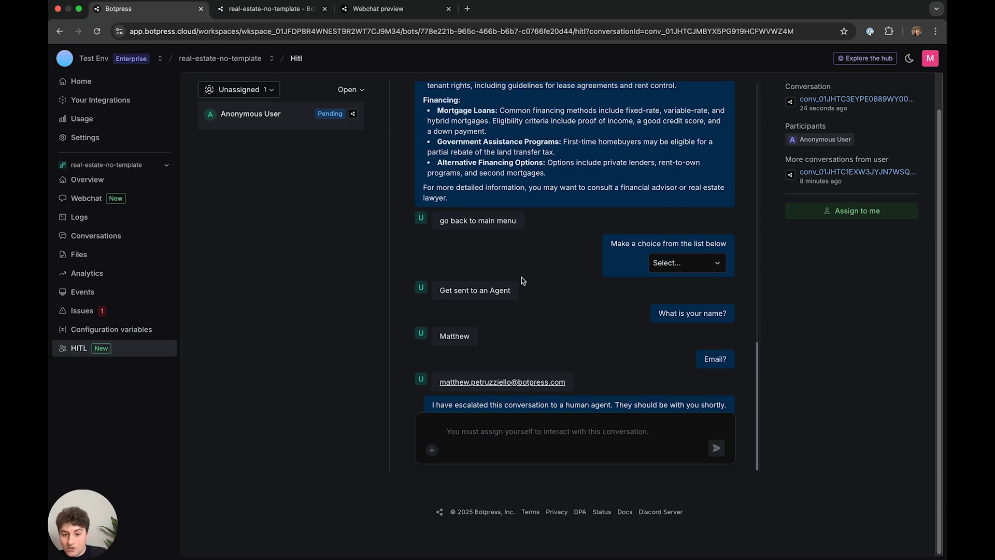
scroll(531, 289, up, 12)
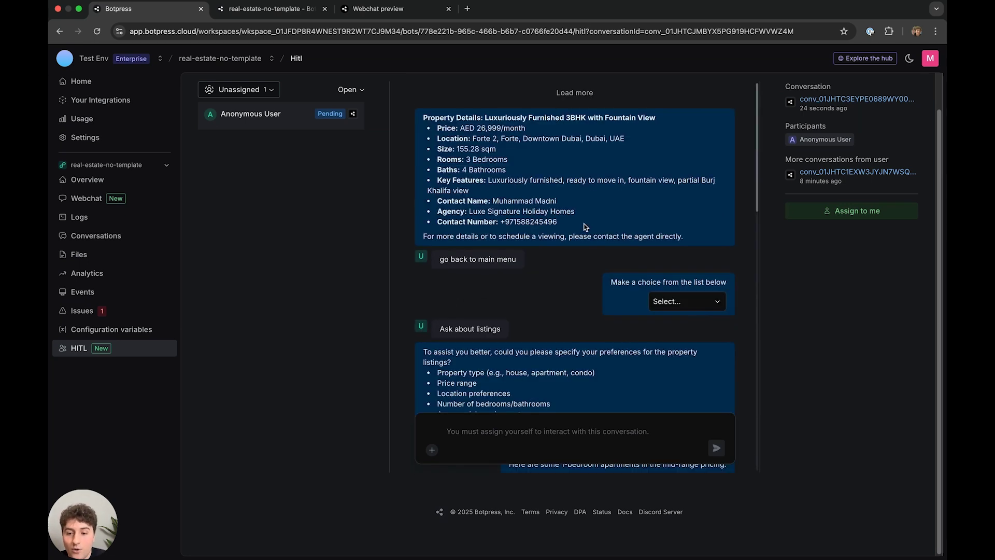
scroll(584, 221, up, 2)
scroll(620, 275, down, 10)
scroll(620, 241, down, 4)
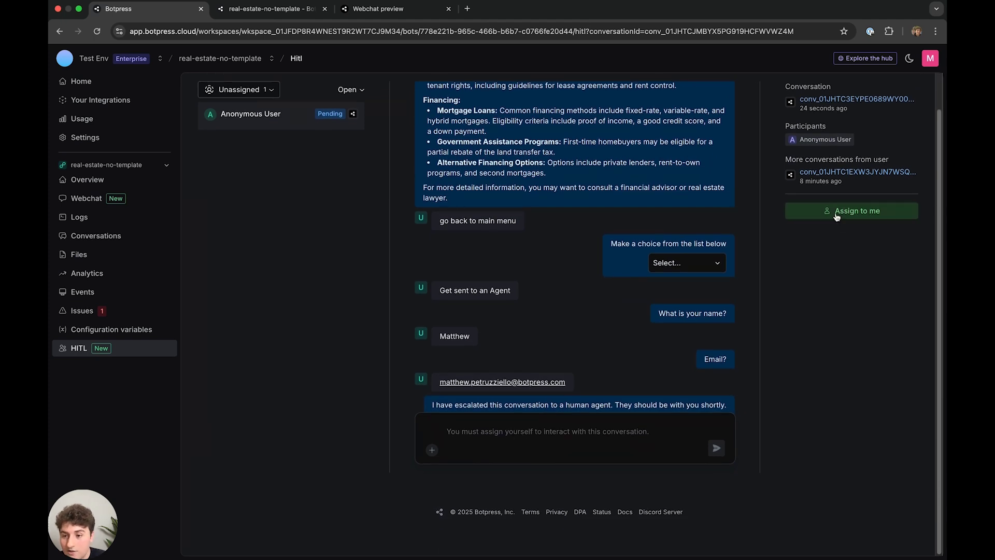
- Assign the escalated conversation to yourself and confirm in Webchat that an agent joined
click(837, 216)
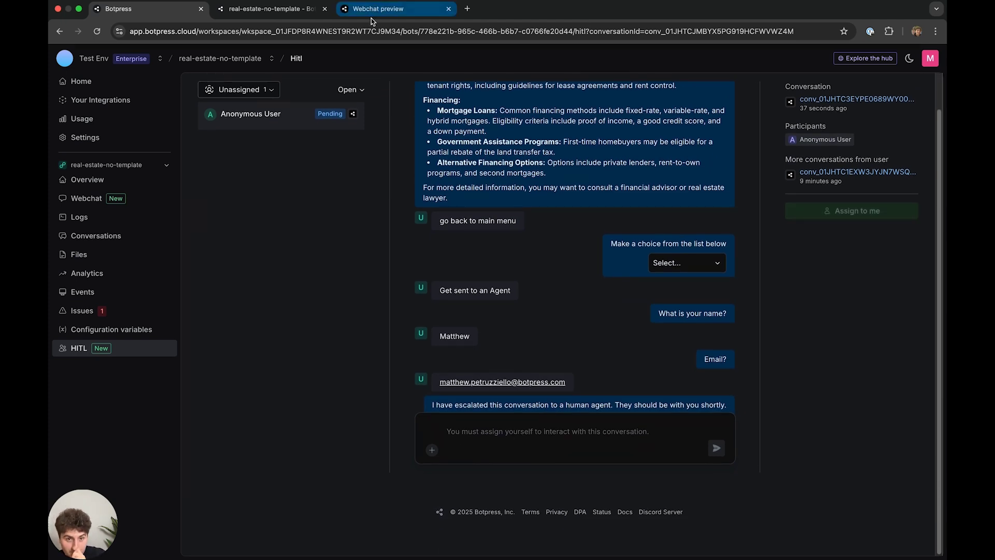
click(373, 12)
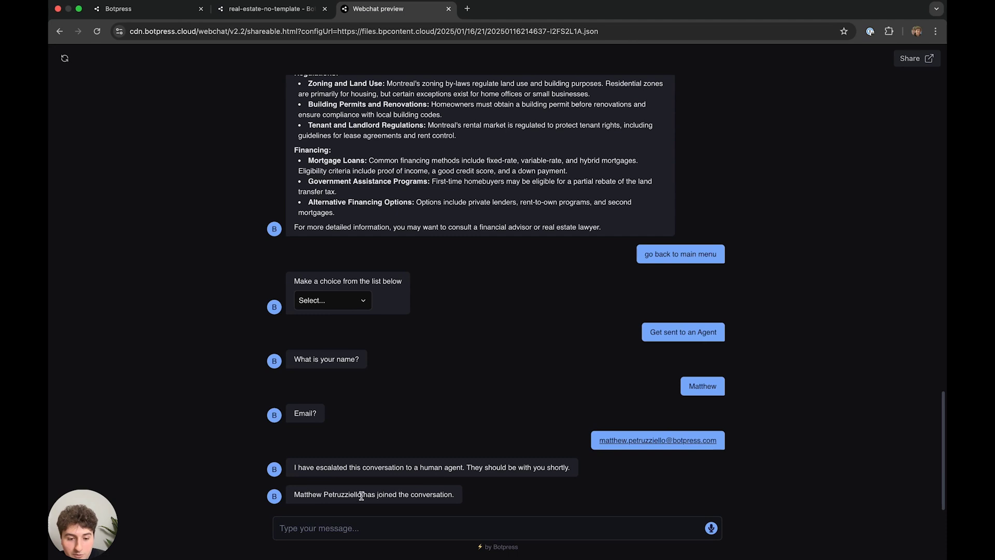
drag(316, 493, 493, 495)
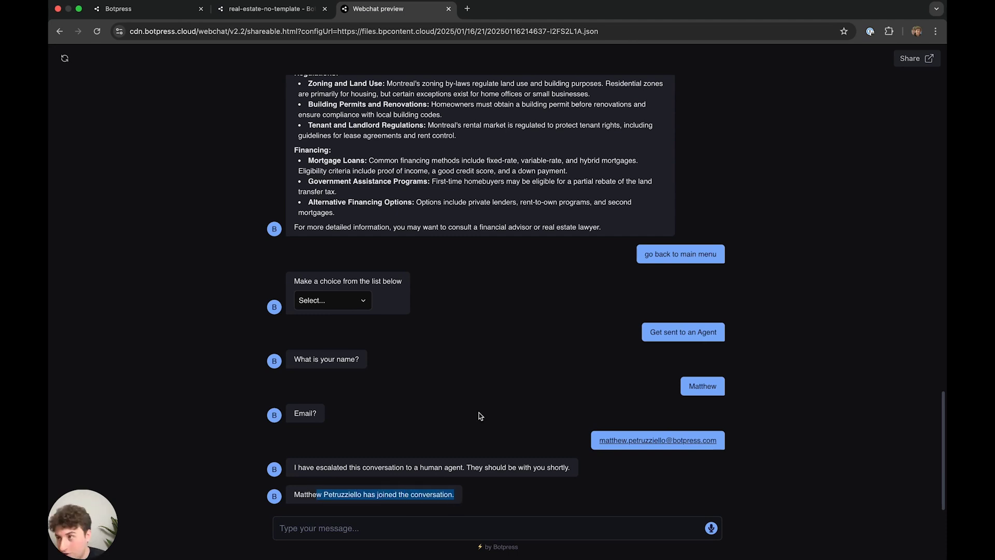
- Send the reply 'Hi what do you need?' from the HITL conversation
click(107, 9)
click(529, 441)
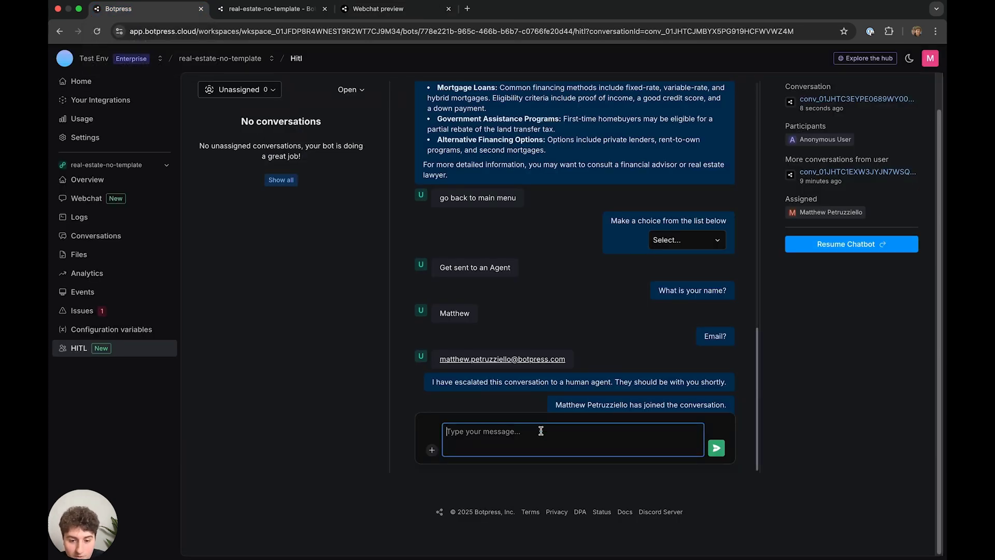
text(Hi what do y)
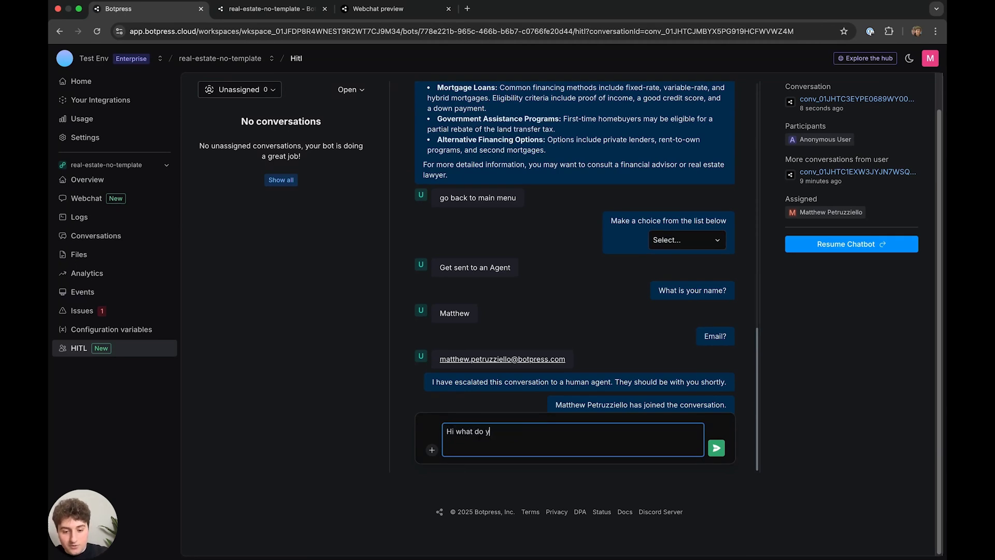
key(Return)
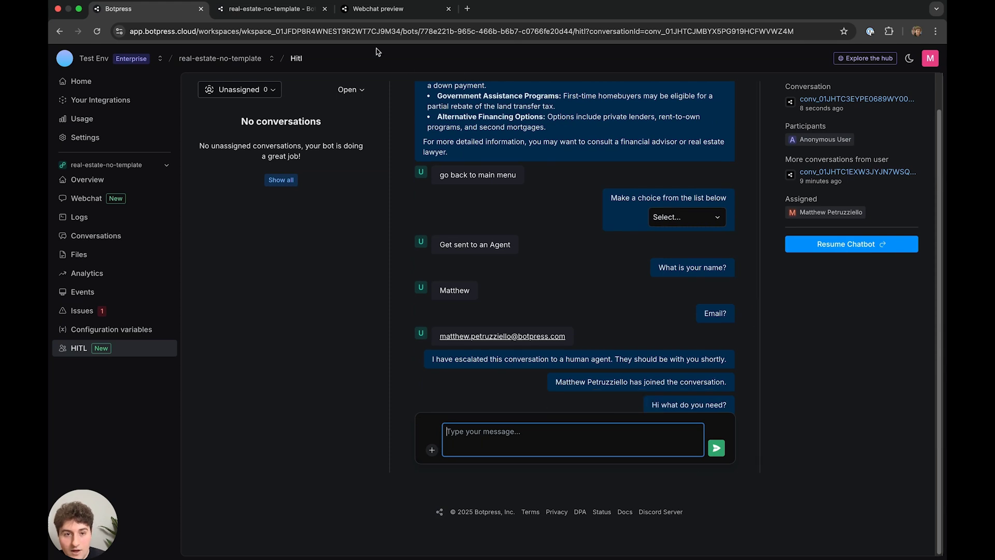
- Verify the agent's reply appears in the Webchat preview, then return to the HITL page
click(378, 8)
drag(381, 503, 288, 498)
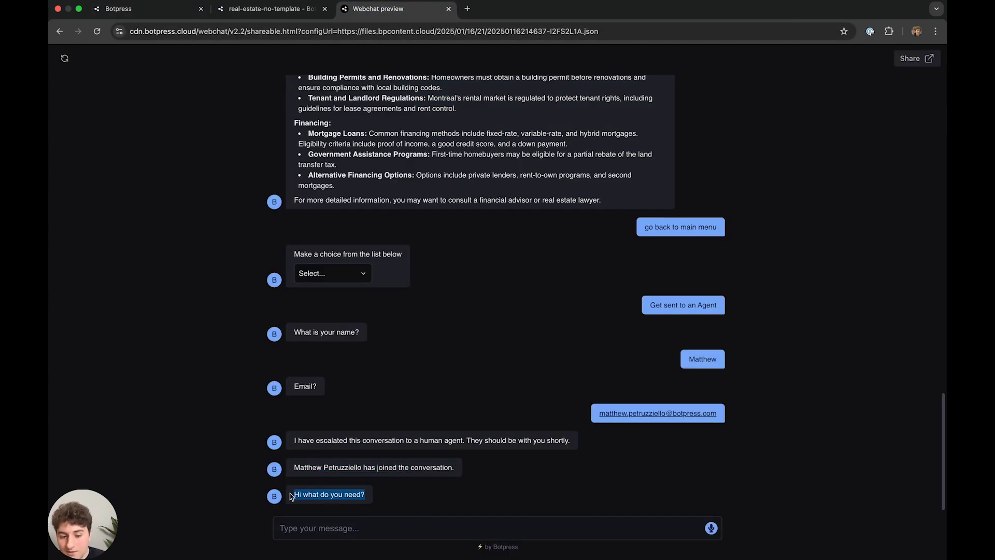
click(352, 512)
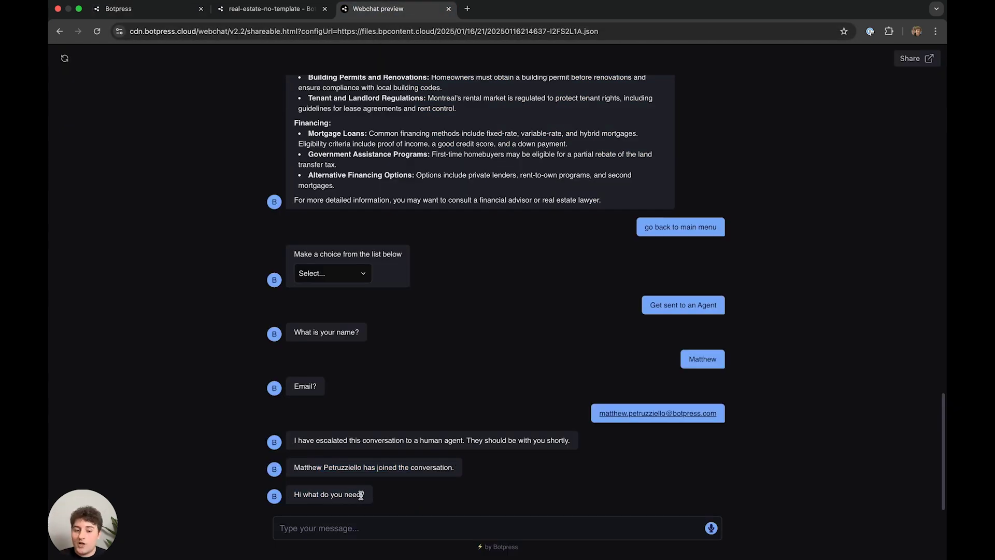
drag(361, 495, 358, 488)
click(359, 417)
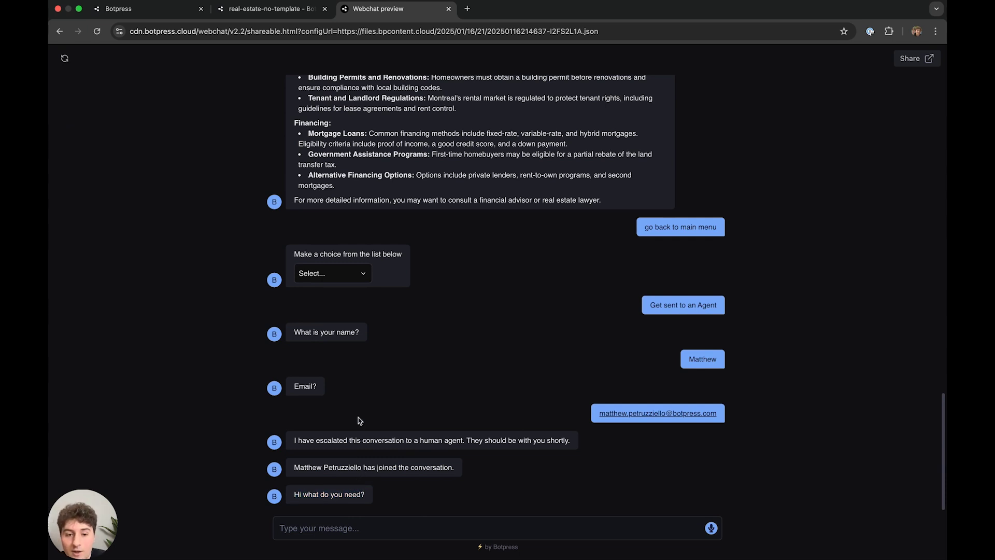
drag(384, 468, 462, 478)
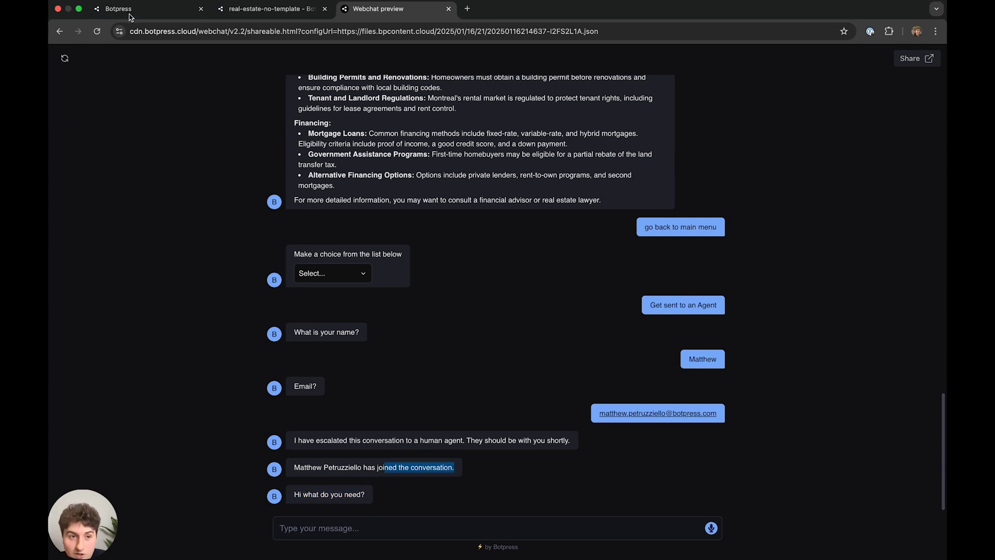
click(190, 11)
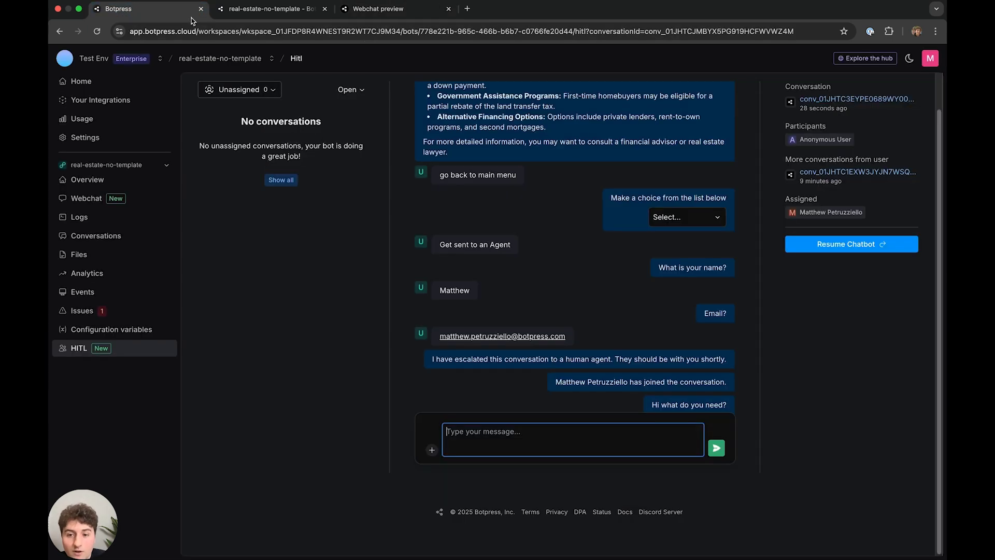
- Resume the chatbot on the conversation and confirm the bot's resumed-assistance message in Webchat
click(818, 246)
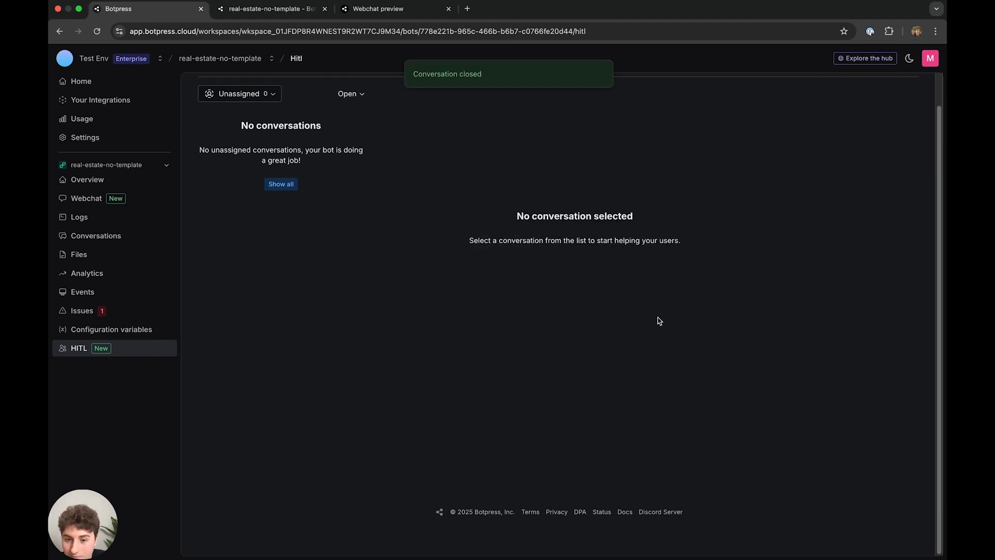
click(392, 11)
drag(486, 494, 408, 493)
click(550, 483)
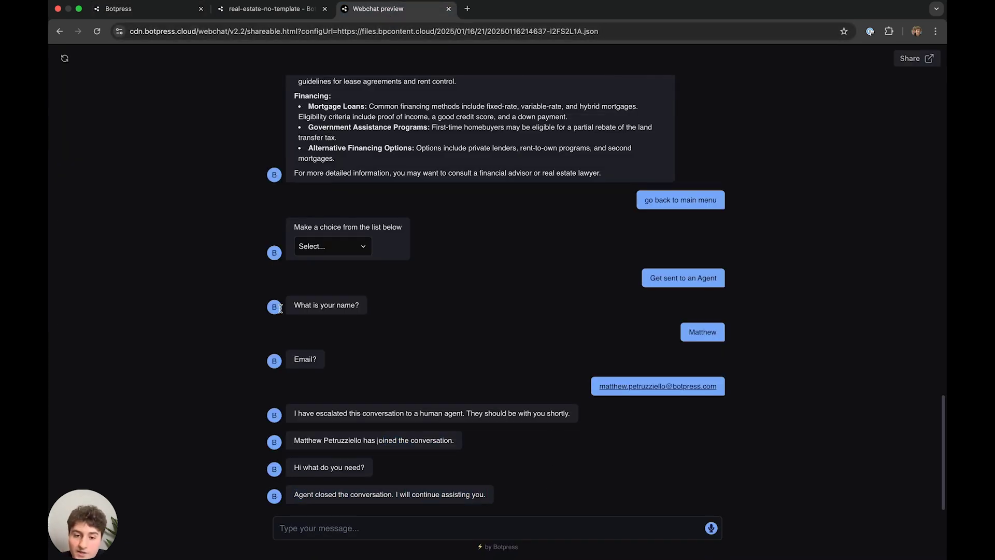
scroll(467, 289, up, 10)
scroll(650, 281, down, 10)
- Go to the bot's Overview page in the Botpress dashboard
click(267, 9)
click(177, 9)
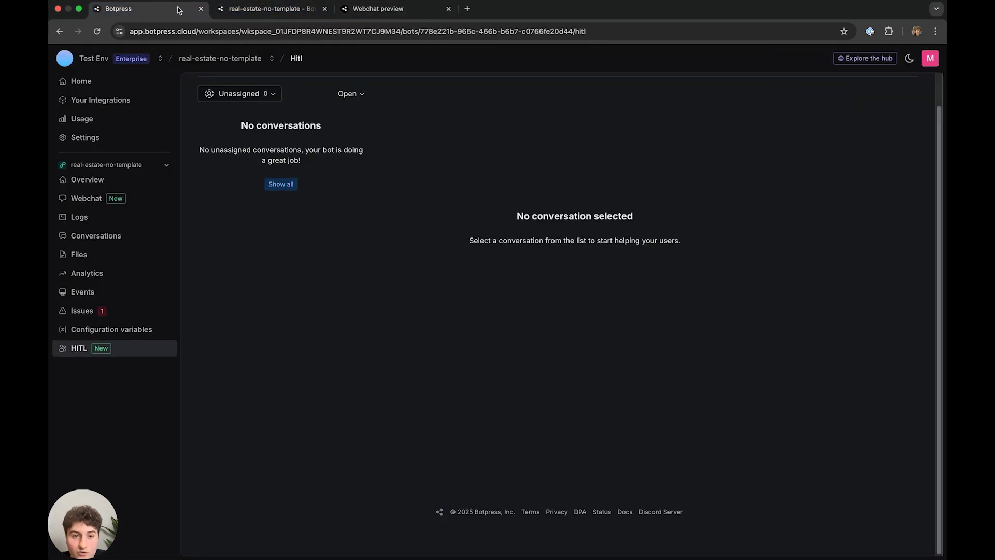
click(86, 180)
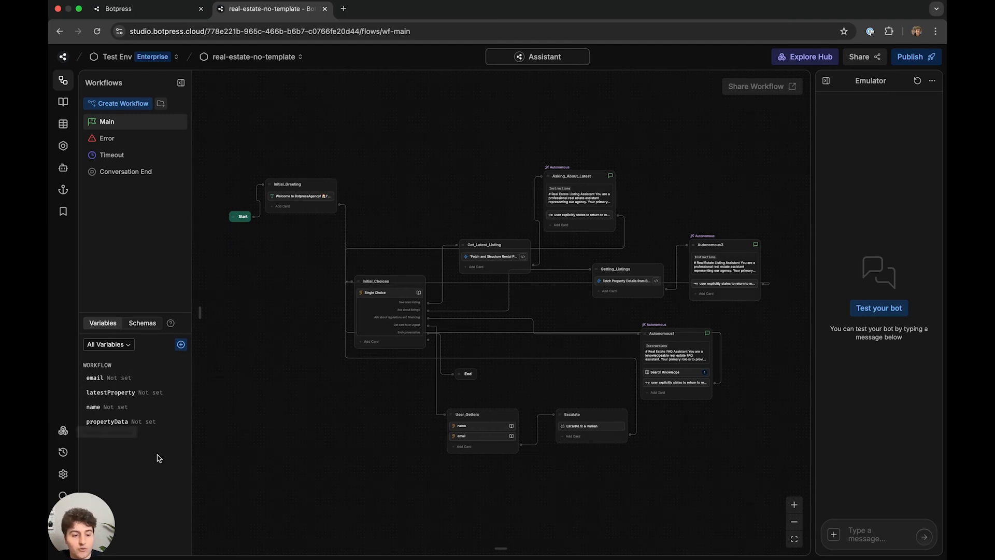
- In Bot Settings, add the configuration variable agencyName with value Botpress
click(63, 474)
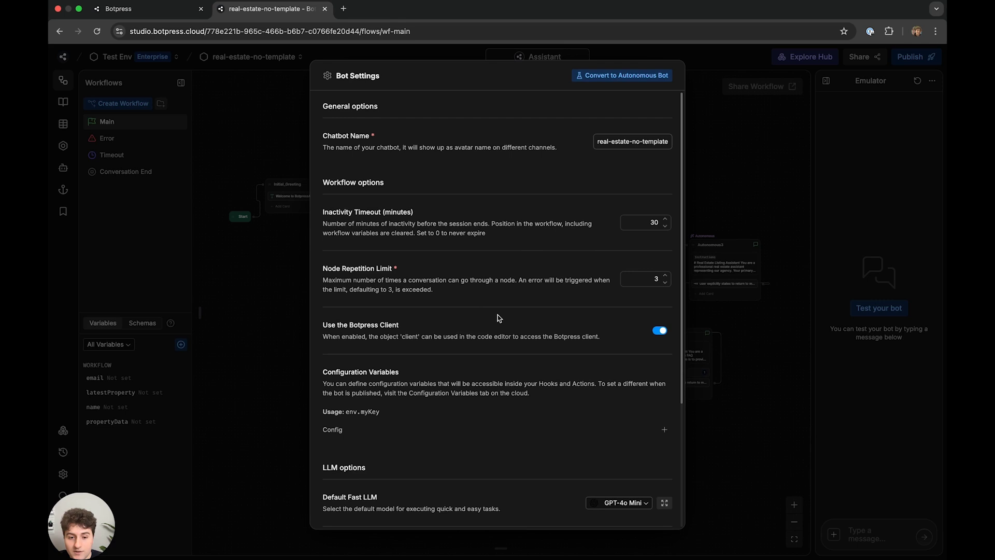
scroll(485, 330, down, 2)
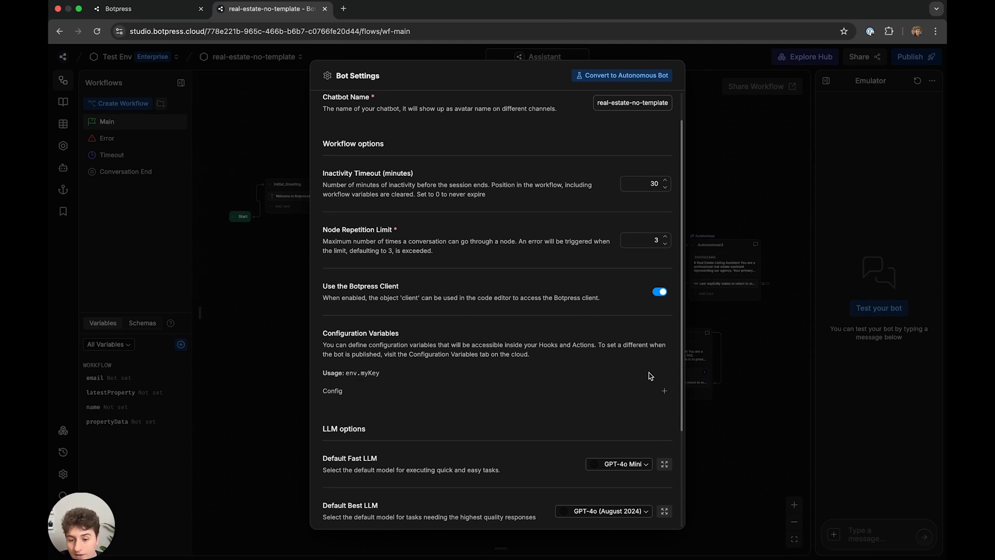
click(664, 390)
click(403, 408)
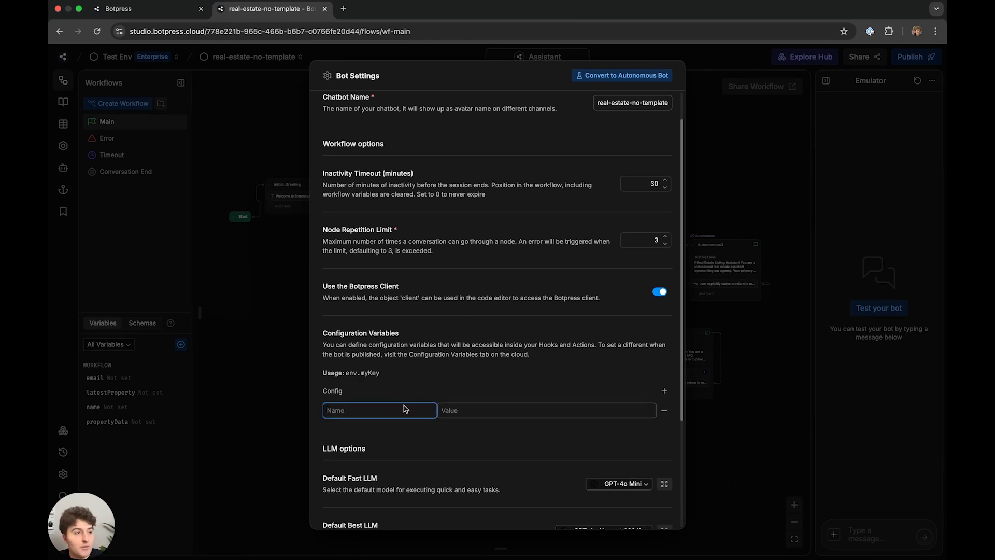
text(agencyName)
click(449, 409)
text(Botpress)
click(517, 389)
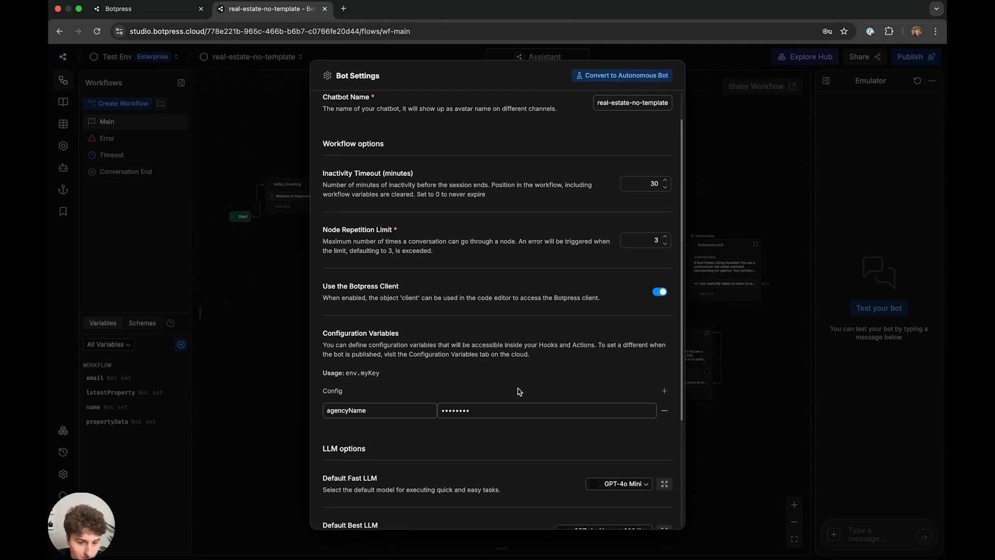
scroll(518, 388, down, 1)
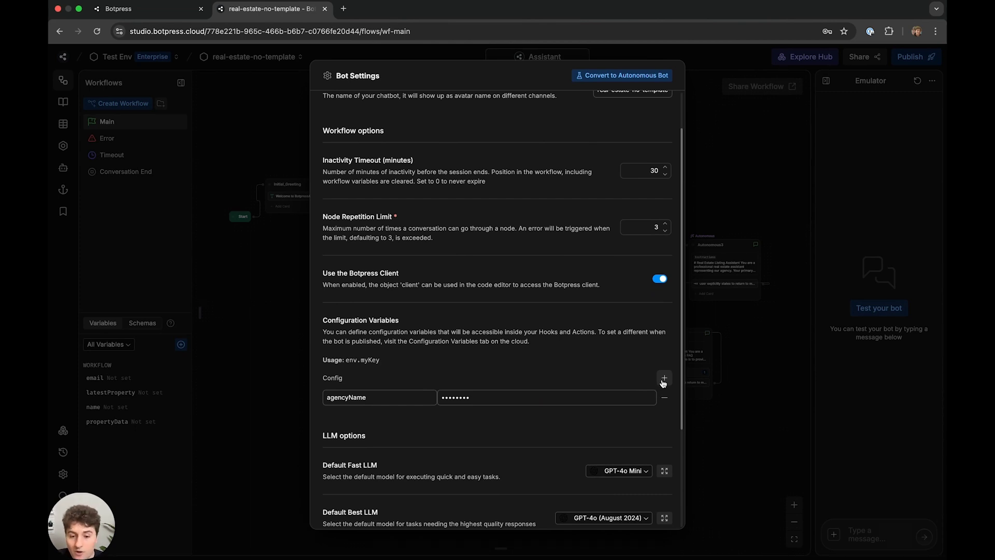
click(600, 395)
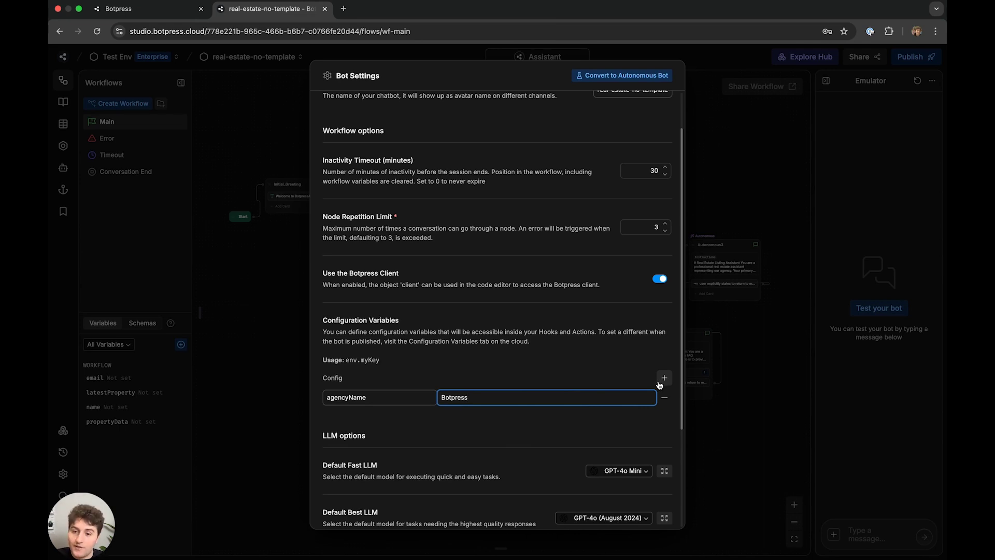
- Add agencyWebsite and agencyPhone variables with the pasted website address and phone number
click(663, 378)
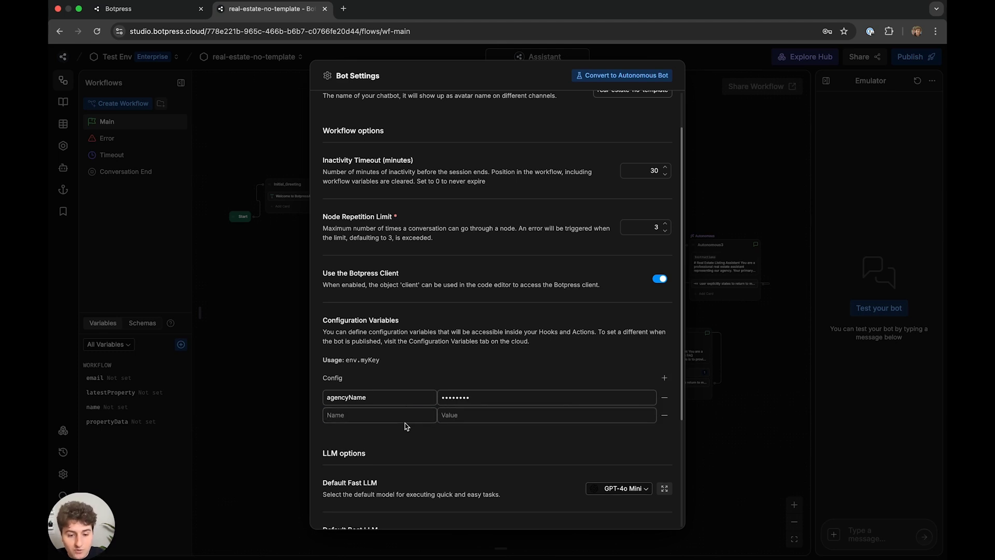
click(401, 416)
text(agencyWebsite)
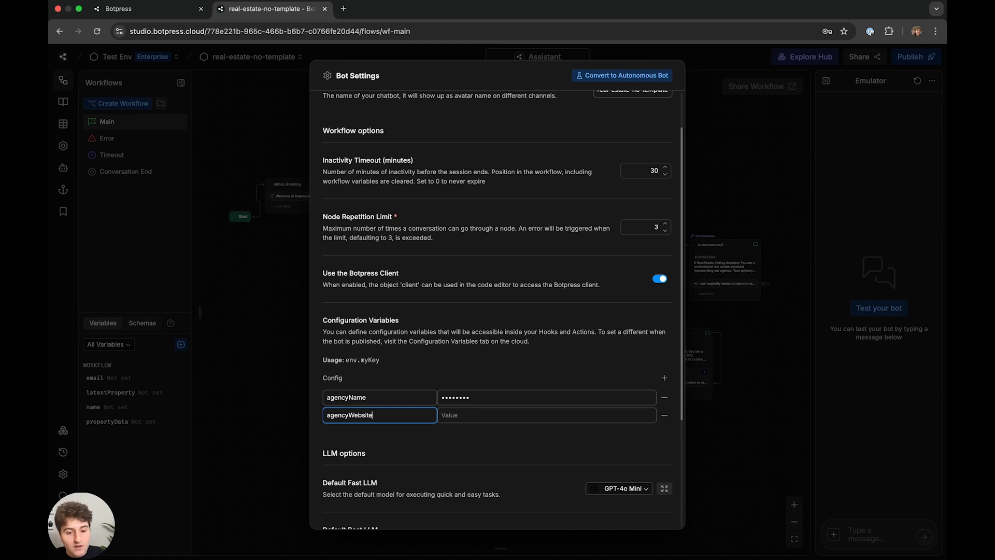
key(super+Tab)
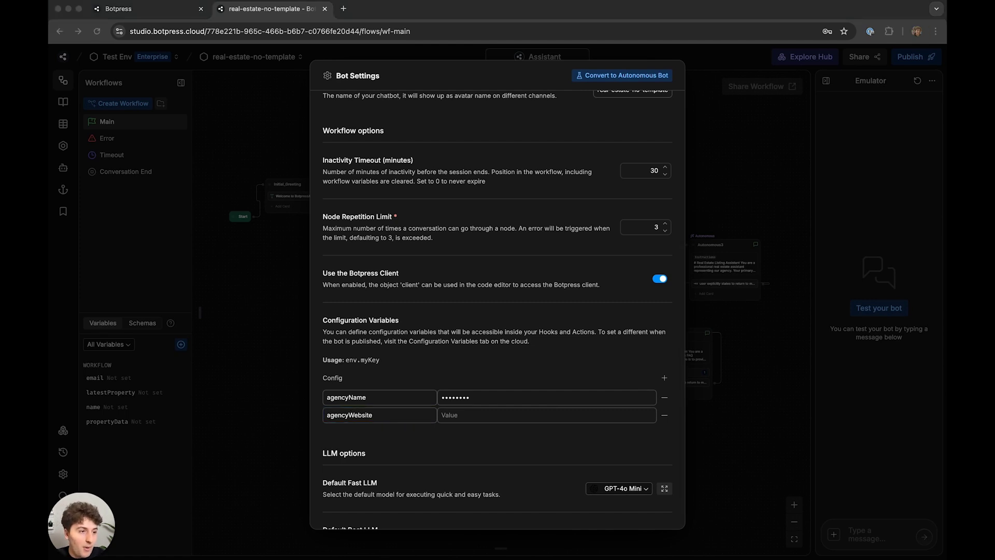
click(591, 415)
text(http://realestate.com)
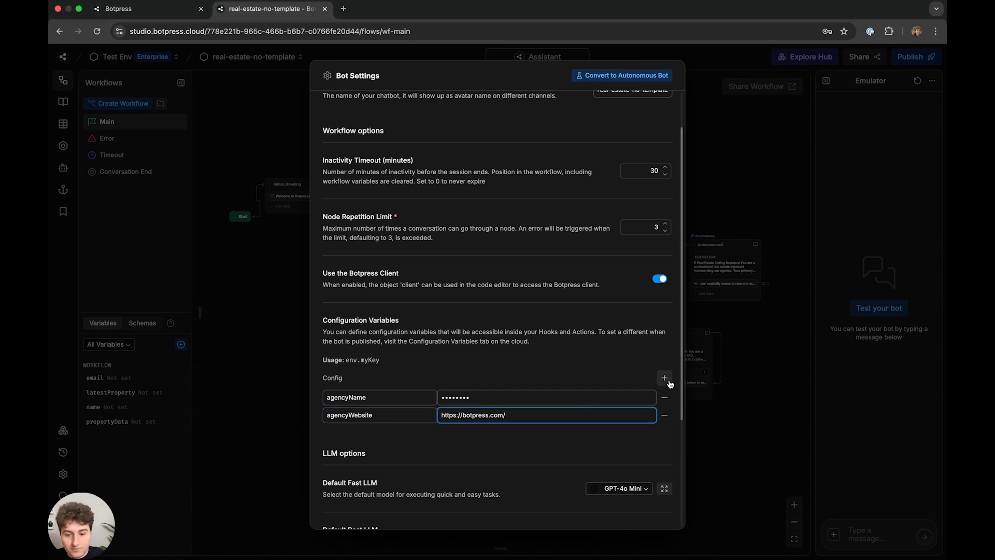
click(664, 377)
click(396, 433)
text(agencyPhone)
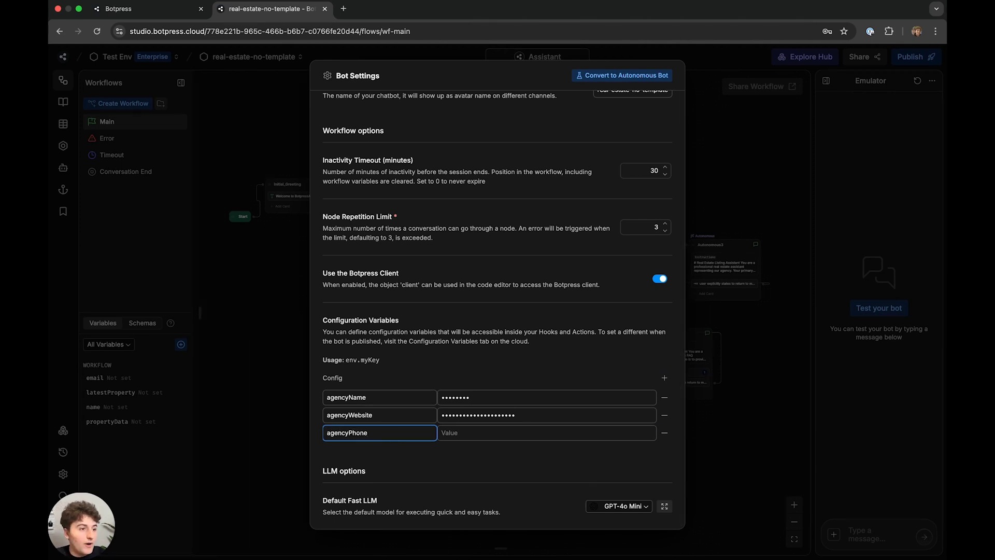
key(super+Tab)
click(556, 432)
key(super+v)
- Add agencyEmail with the pasted e-mail address and agencyLocation set to Dubai
click(665, 377)
click(418, 433)
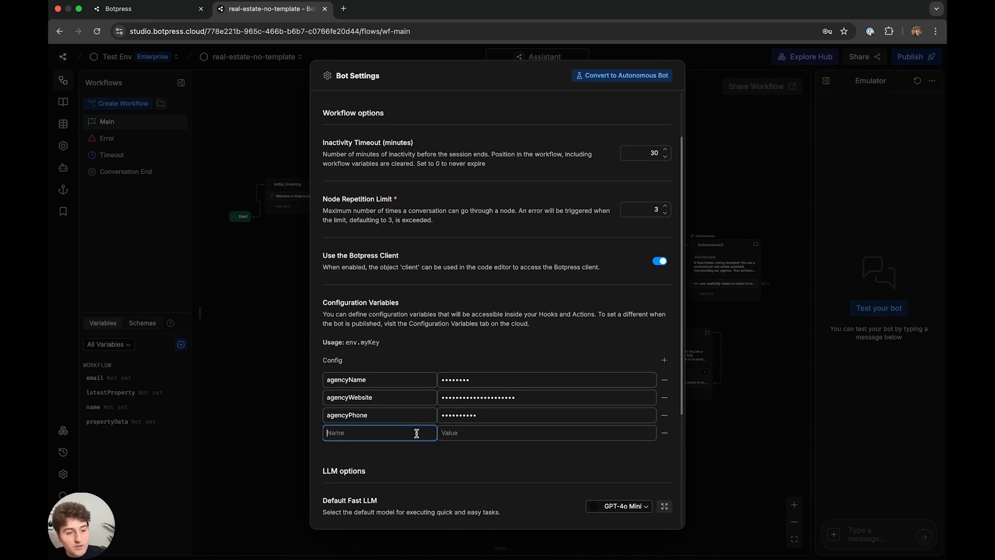
text(agencyEmail)
key(super+Tab)
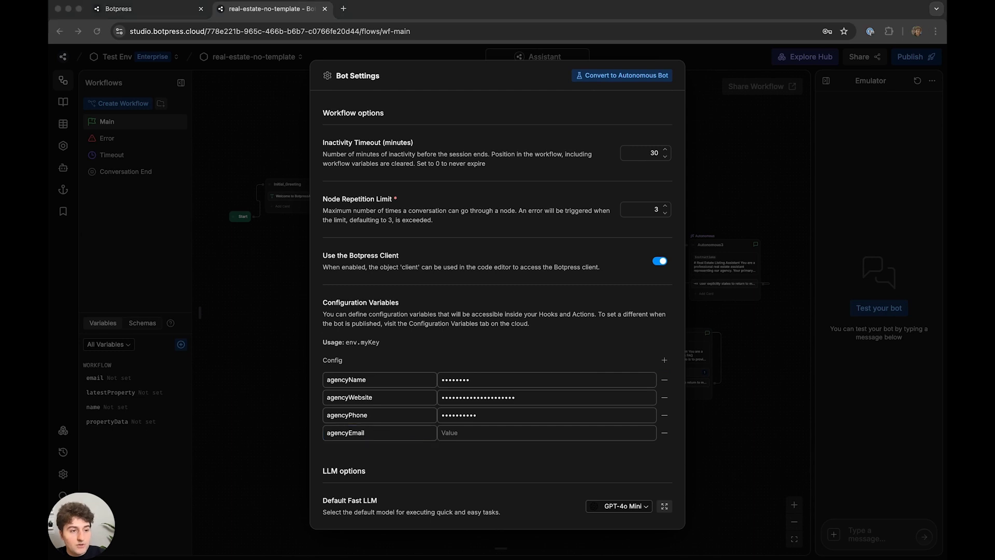
click(558, 432)
key(super+v)
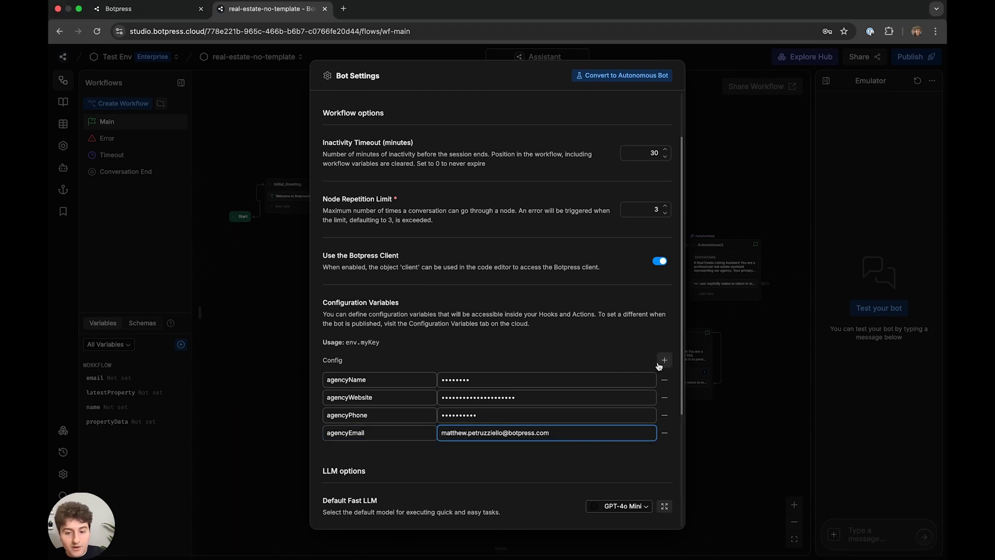
click(663, 360)
click(356, 450)
text(agencyLocation)
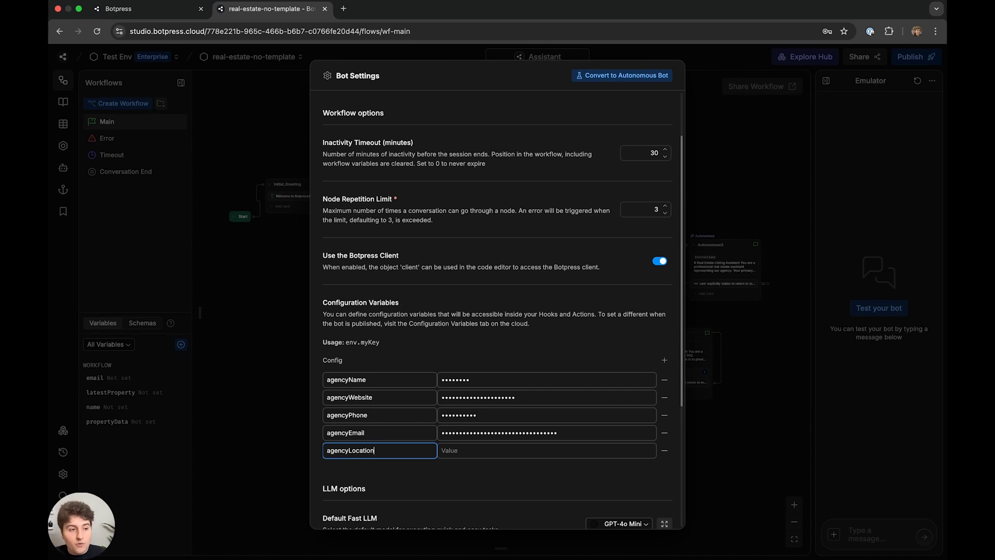
key(super+Tab)
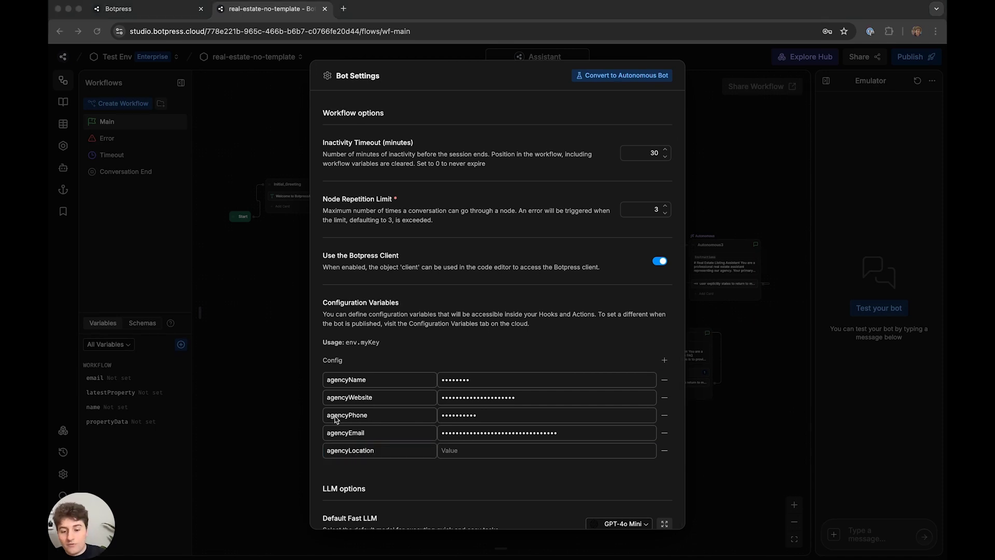
click(444, 451)
text(Dubai)
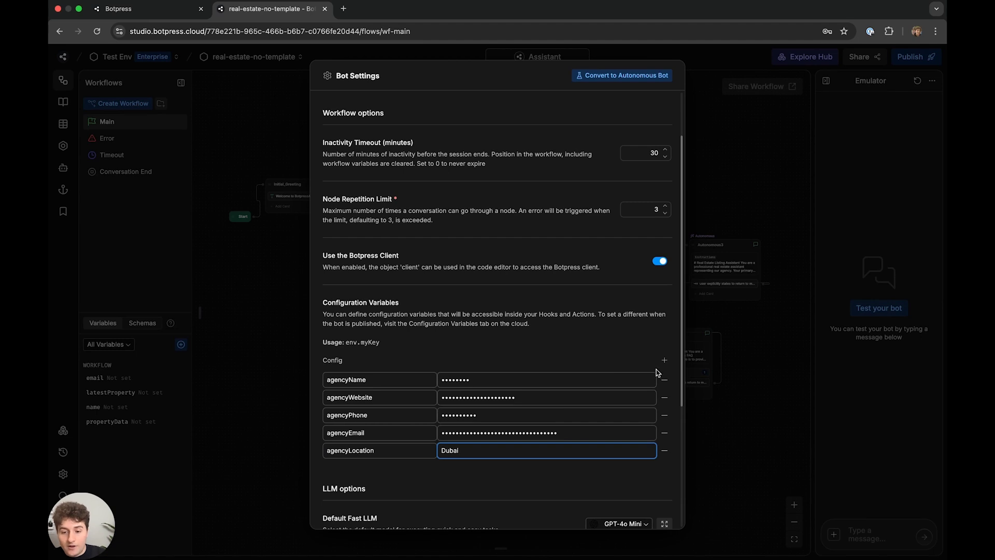
- Add another empty configuration variable row for the next value
click(664, 359)
scroll(359, 396, down, 4)
click(359, 256)
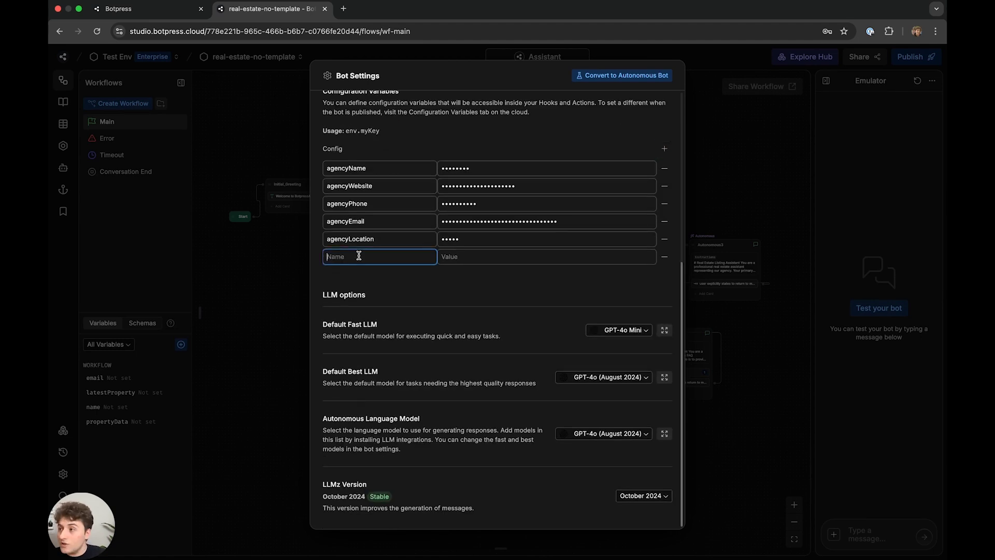
key(super+Tab)
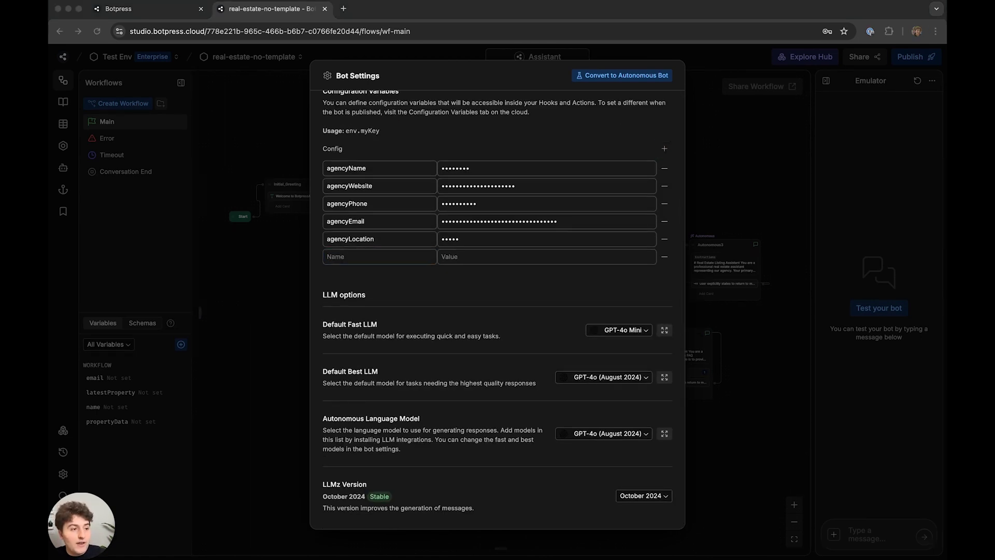
- Fill the new row as brandingColor with value #2d2d2d
click(385, 258)
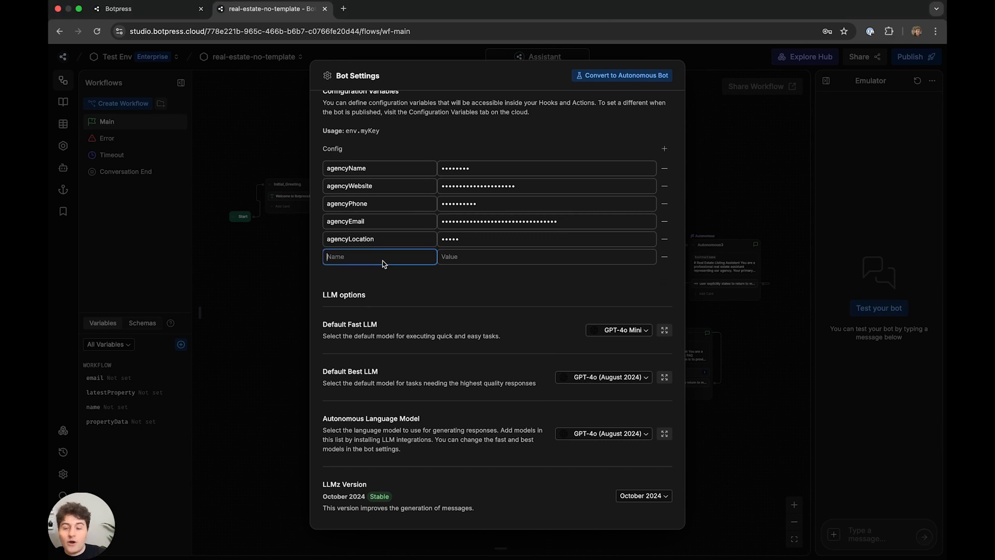
text(brandingColor)
click(461, 257)
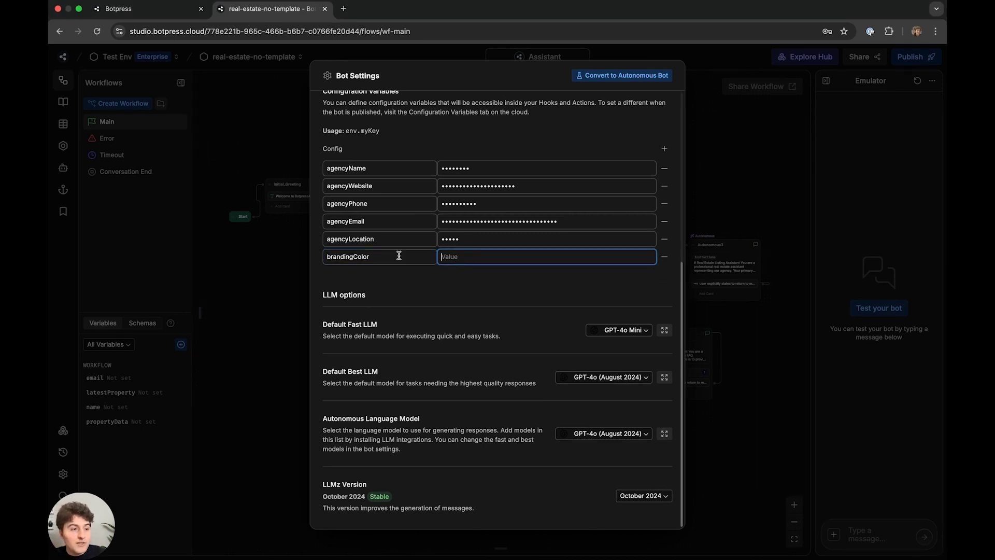
key(super+Tab)
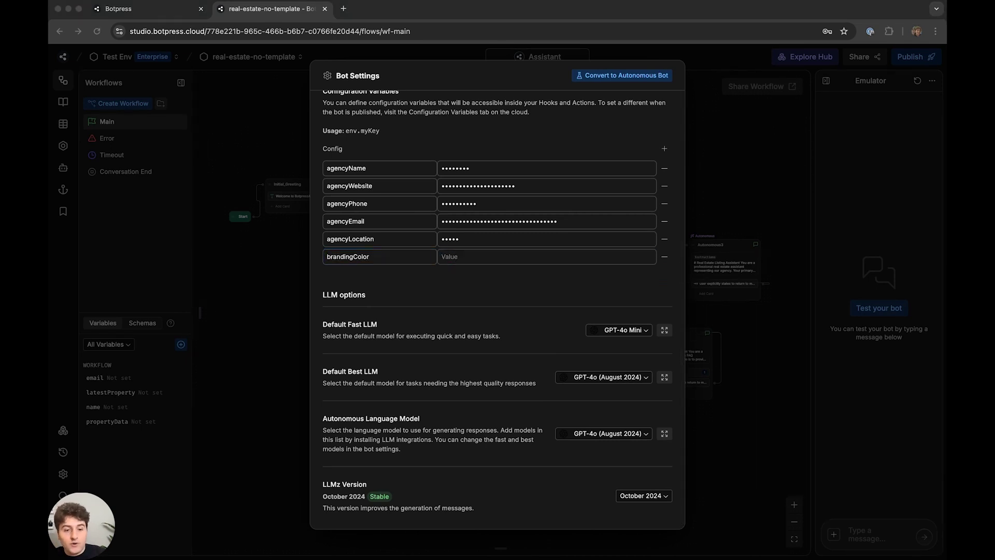
click(482, 259)
text(#2d2d2d)
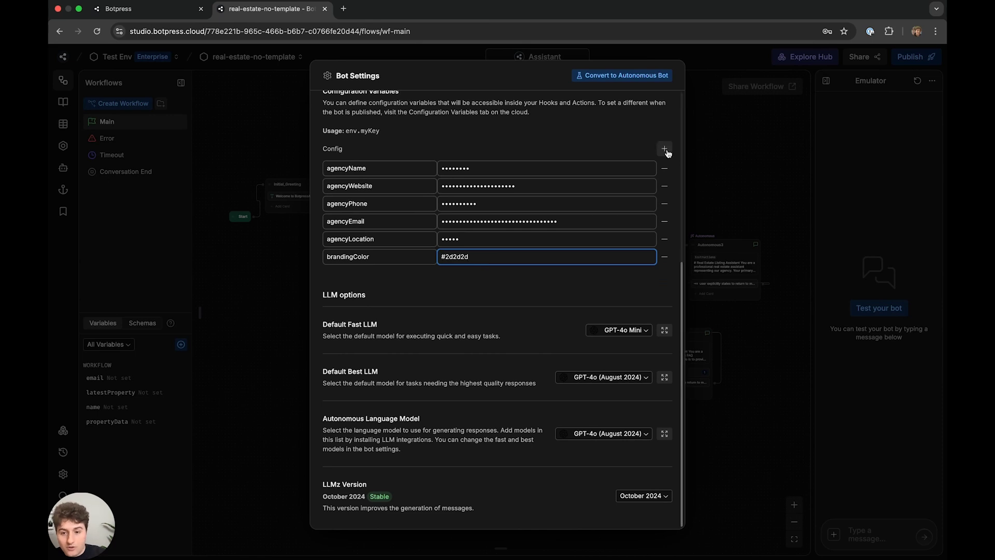
- Add a brandingLogoUrl variable holding the pasted logo URL
click(666, 151)
click(407, 273)
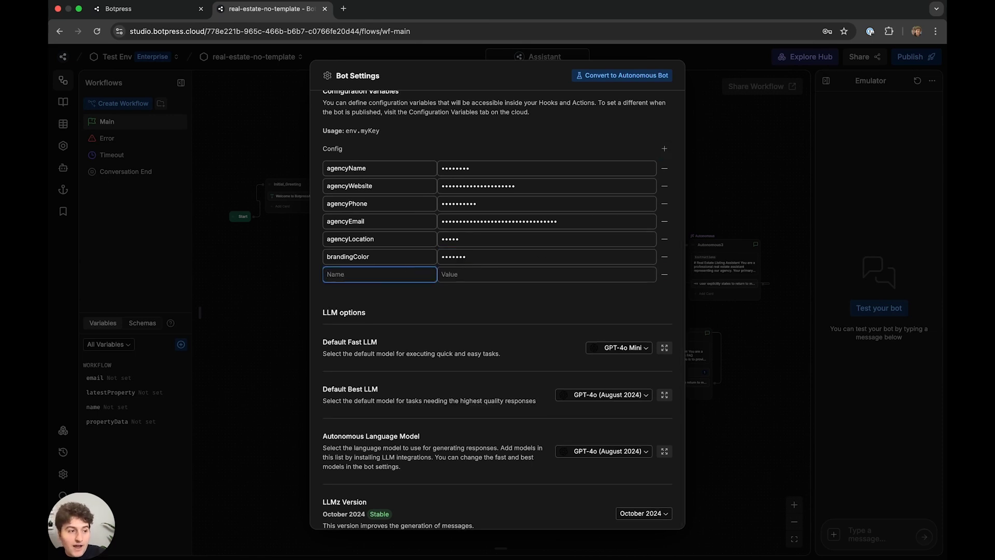
key(super+Tab)
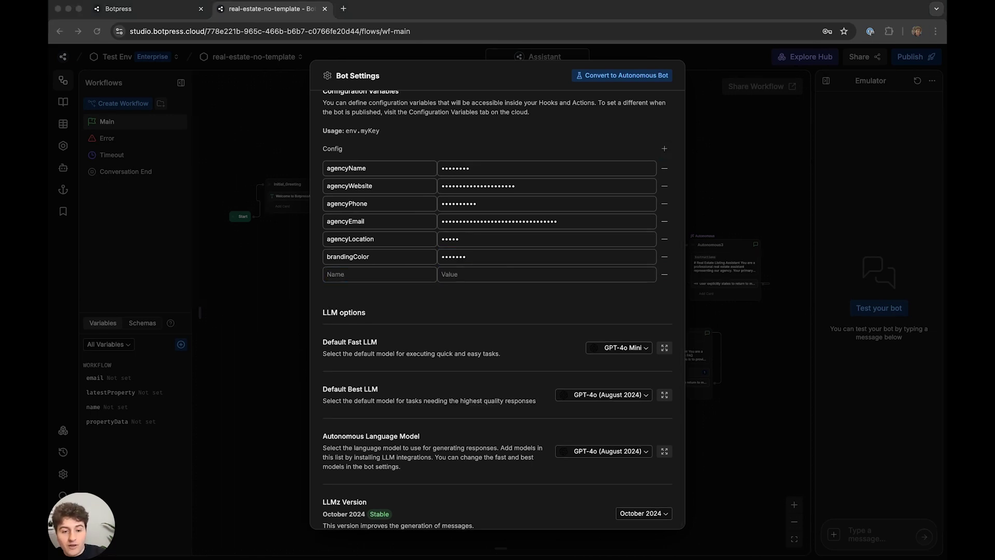
click(389, 274)
text(brandingLogoUrl)
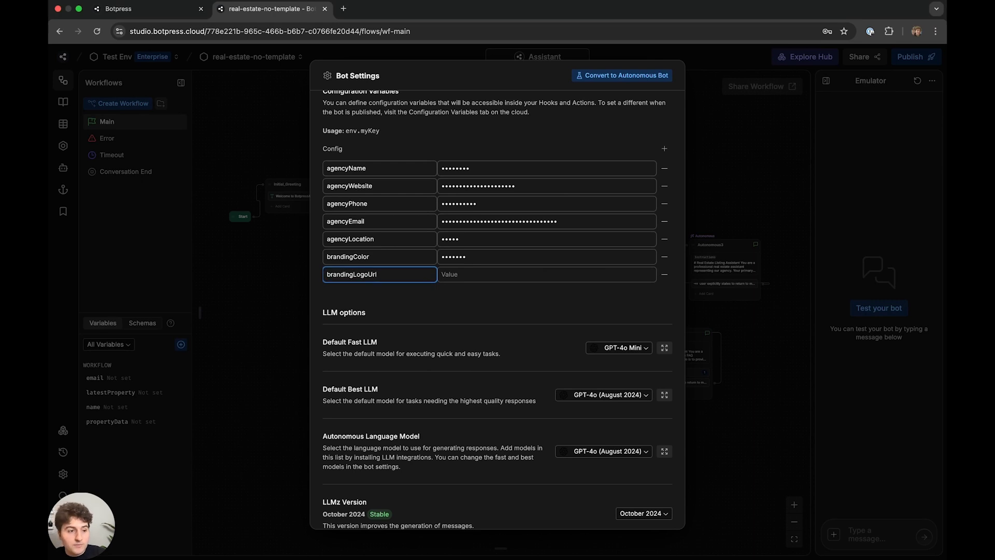
key(super+Tab)
click(553, 270)
key(super+v)
- Add a brandingSlogan variable set to 'Build Better with Botpress'
click(662, 149)
click(415, 293)
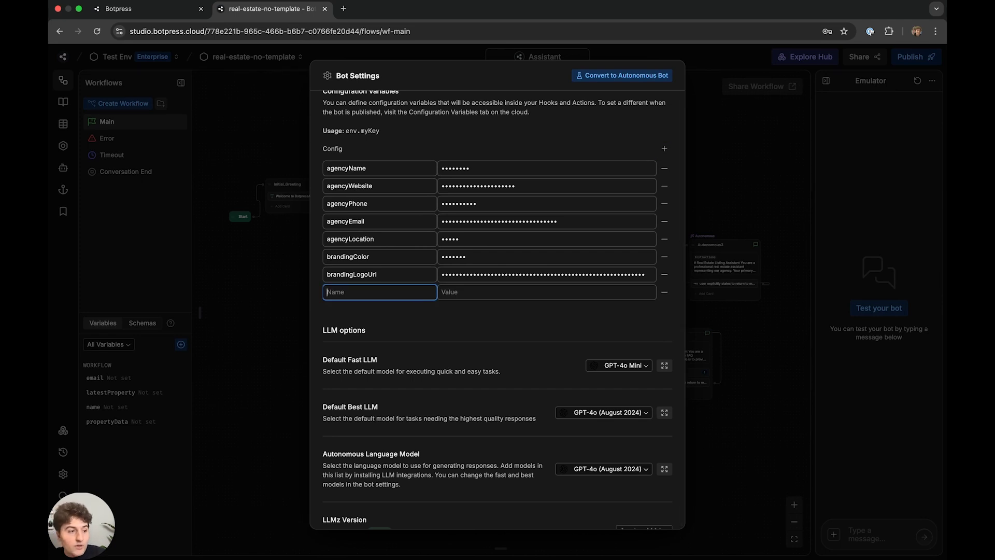
key(super+Tab)
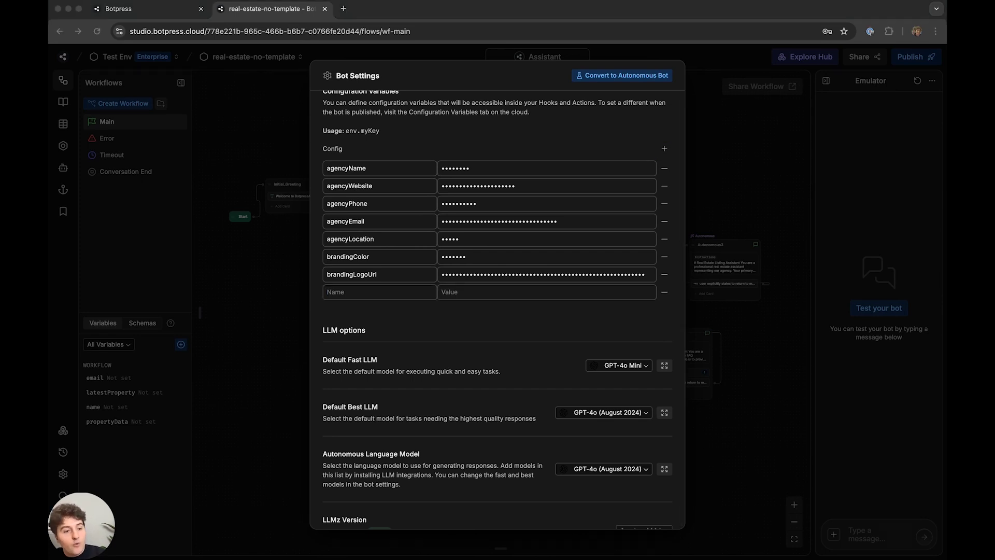
click(389, 297)
text(brandingSlogan)
key(super+Tab)
key(super+Tab)
click(510, 293)
text(Build Better with Botpress)
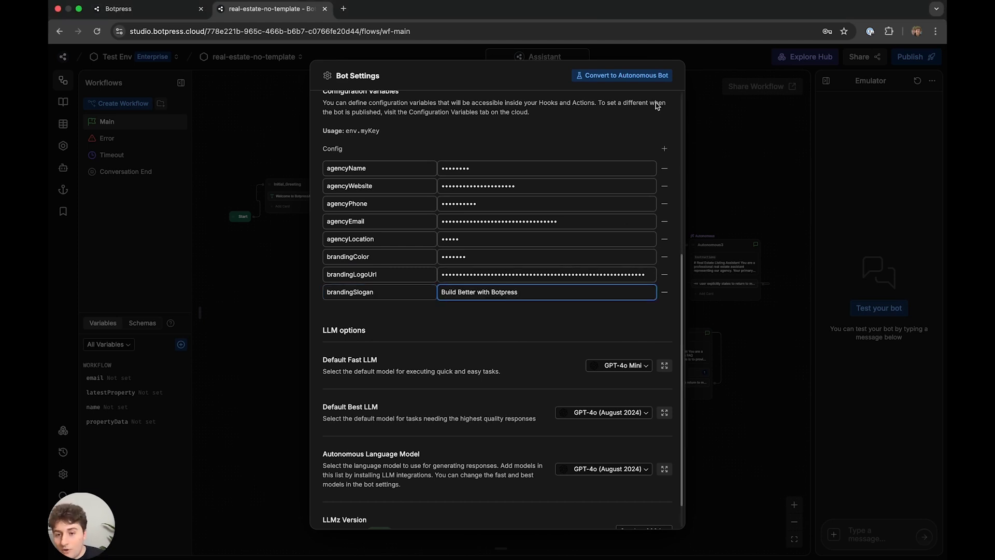
- Add one more configuration variable row below brandingSlogan
click(665, 149)
click(396, 309)
key(super+Tab)
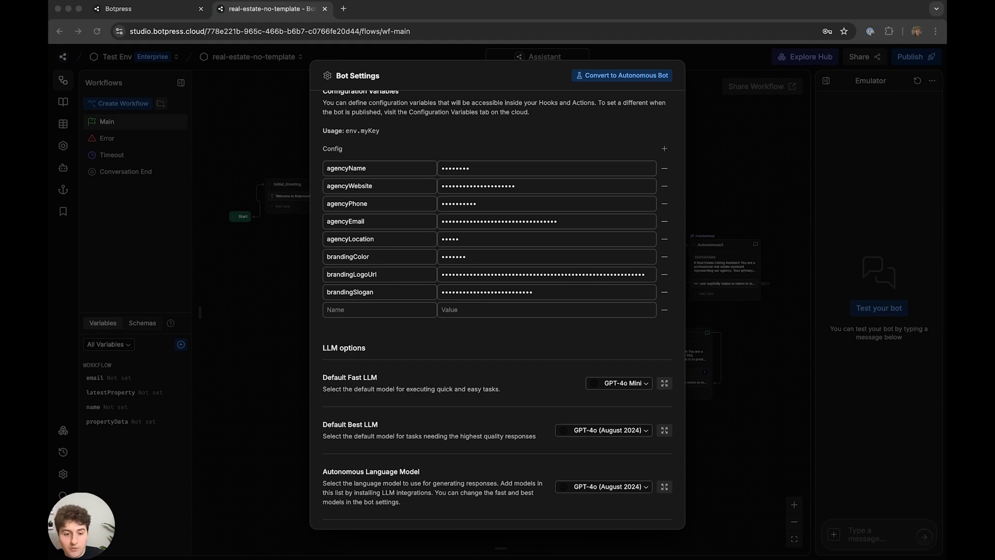
- Add an agentName configuration variable holding the agent's name
click(362, 309)
text(agentName)
click(474, 314)
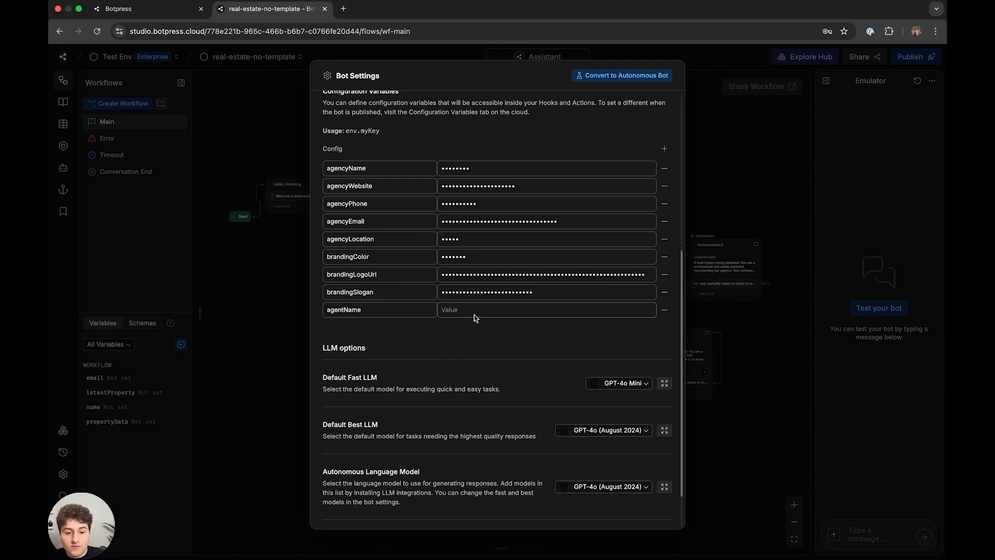
key(super+Tab)
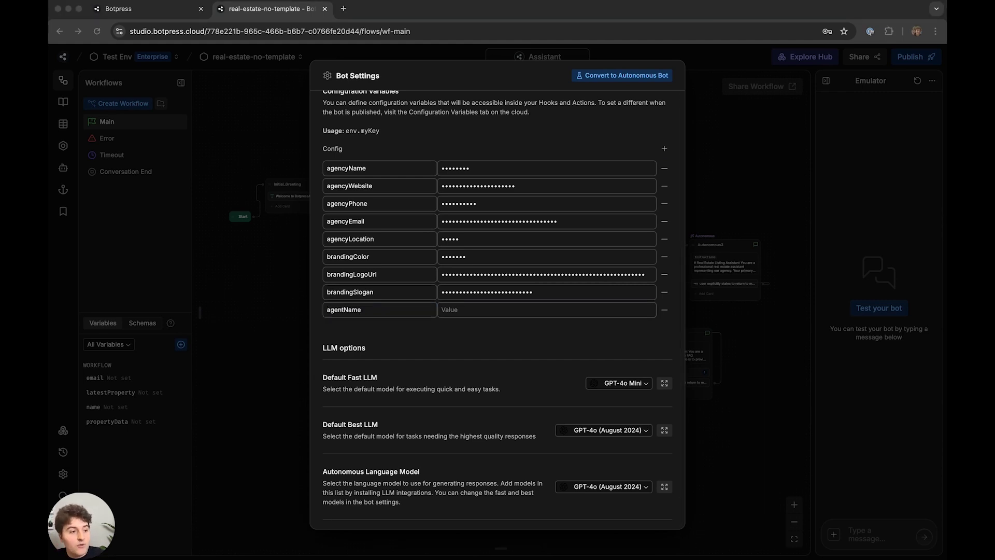
click(540, 313)
text(Matthew)
- Add a variable row holding the agent's phone number
click(663, 150)
key(super+Tab)
click(482, 329)
key(super+v)
click(355, 329)
text(ae)
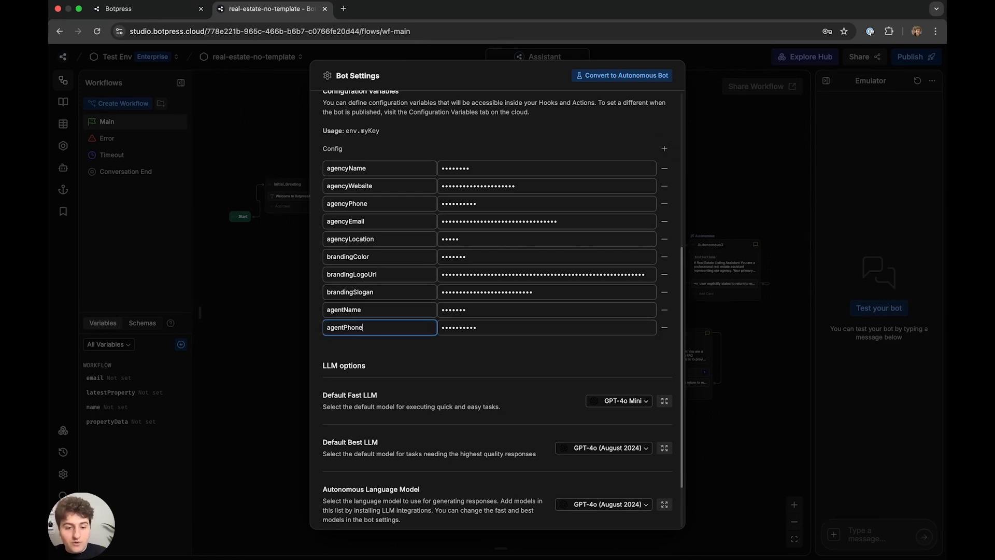
- Add an agentEmail variable holding the agent's e-mail address
click(392, 343)
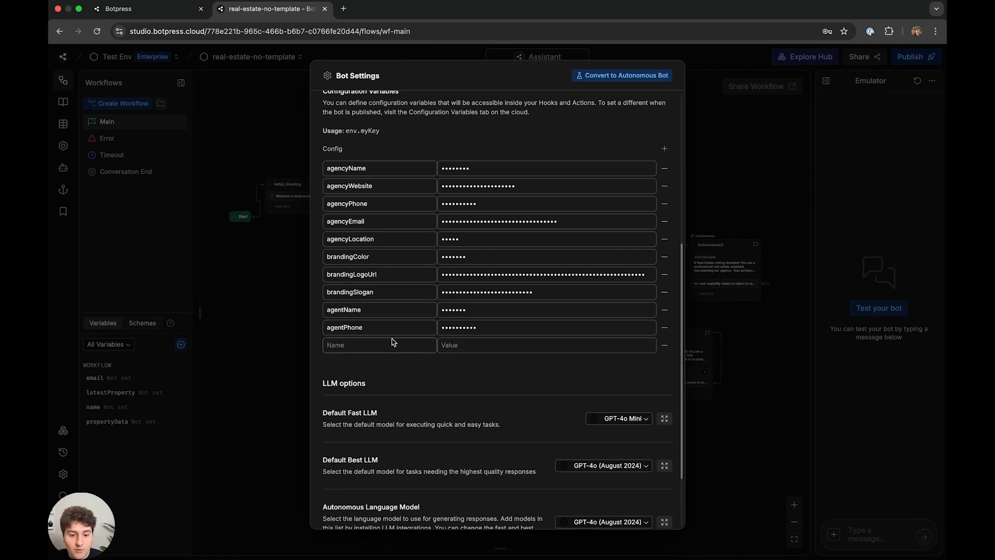
key(super+Tab)
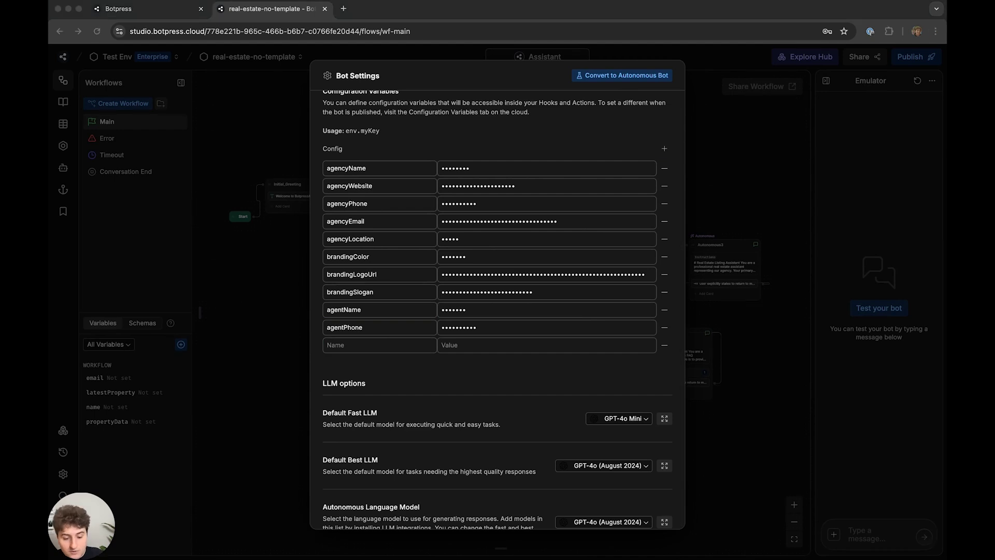
click(363, 344)
text(agentEmail)
key(super+Tab)
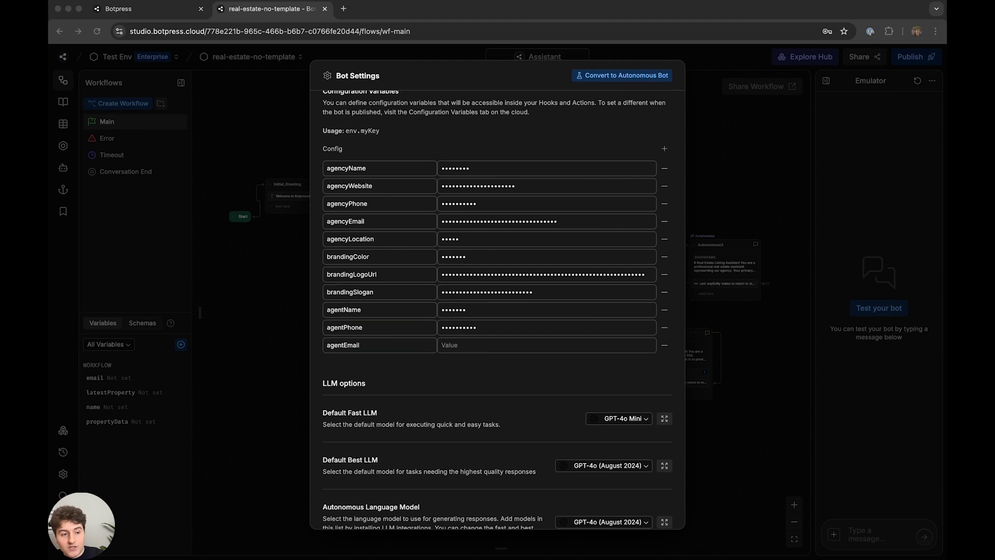
key(super+Tab)
click(500, 345)
key(super+v)
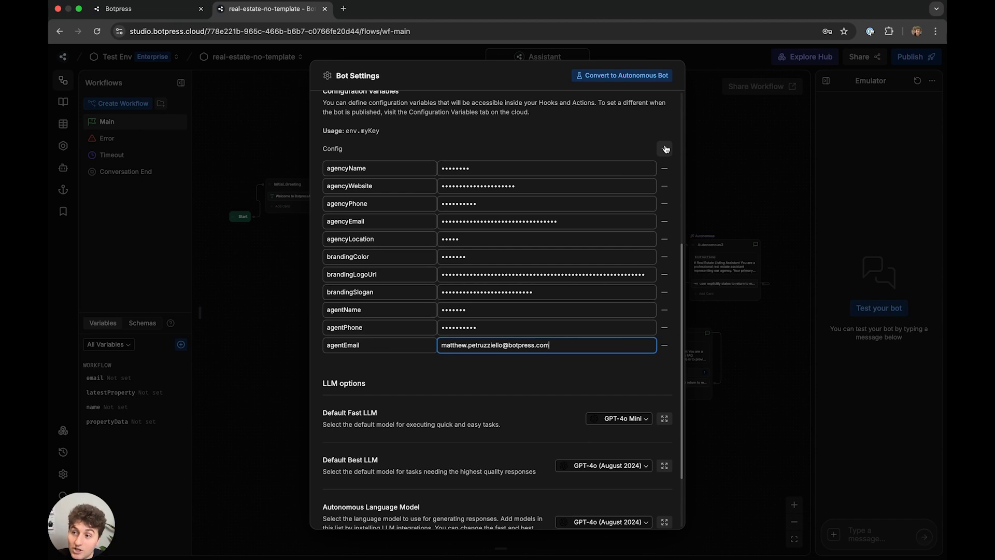
- Add an agencyBusinessHours variable with the pasted business hours
click(665, 148)
key(super+Tab)
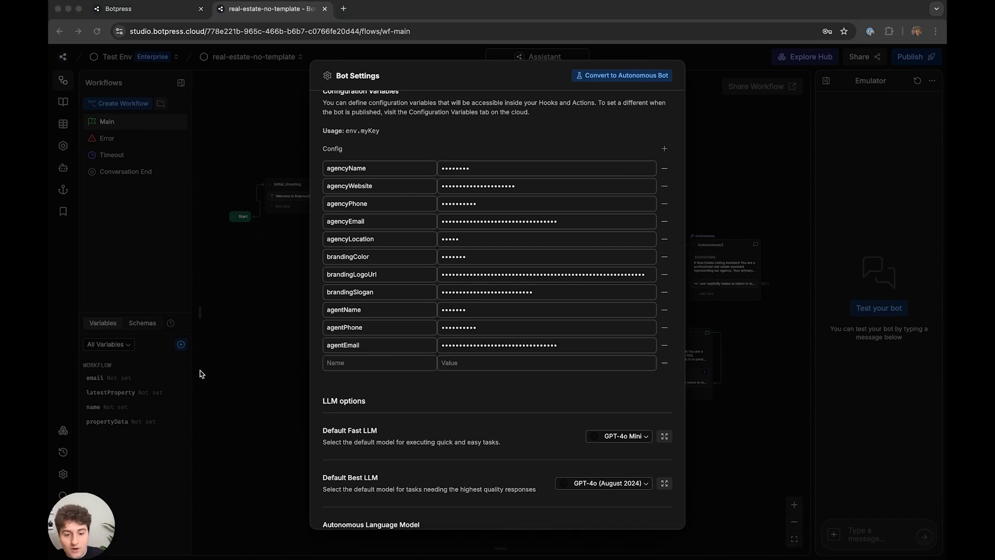
click(466, 362)
key(super+v)
click(399, 362)
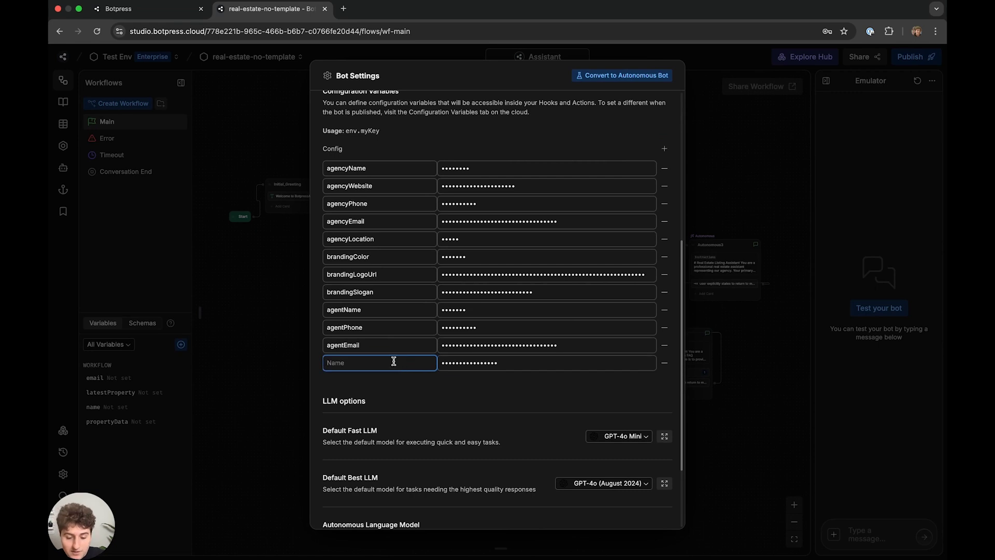
text(agencyB)
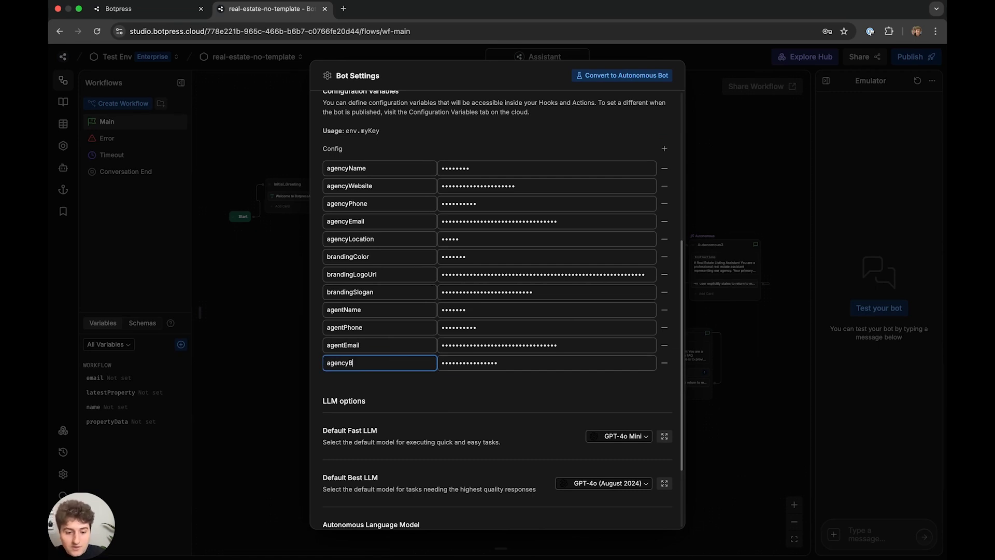
text(usinessHours)
- Add agencySpecialties with the value Apartments, Condos, Houses
click(664, 148)
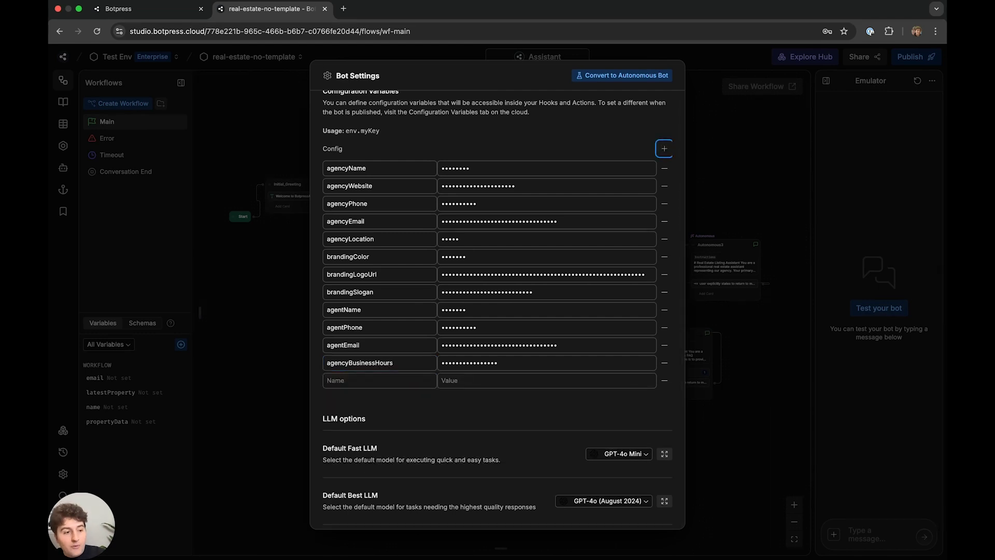
key(super+Tab)
click(387, 380)
text(agencySpecialties)
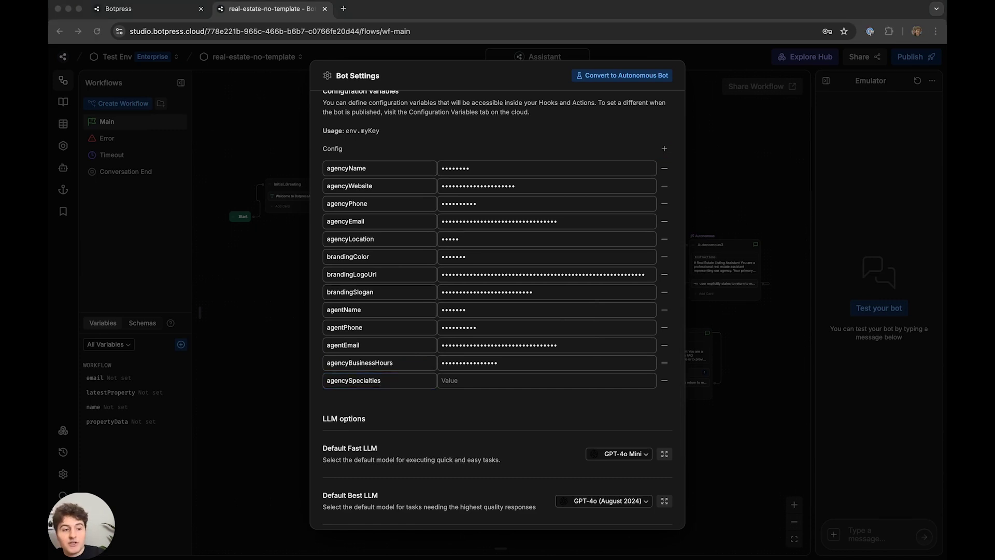
click(503, 381)
text(Apartments, Condos, Houses)
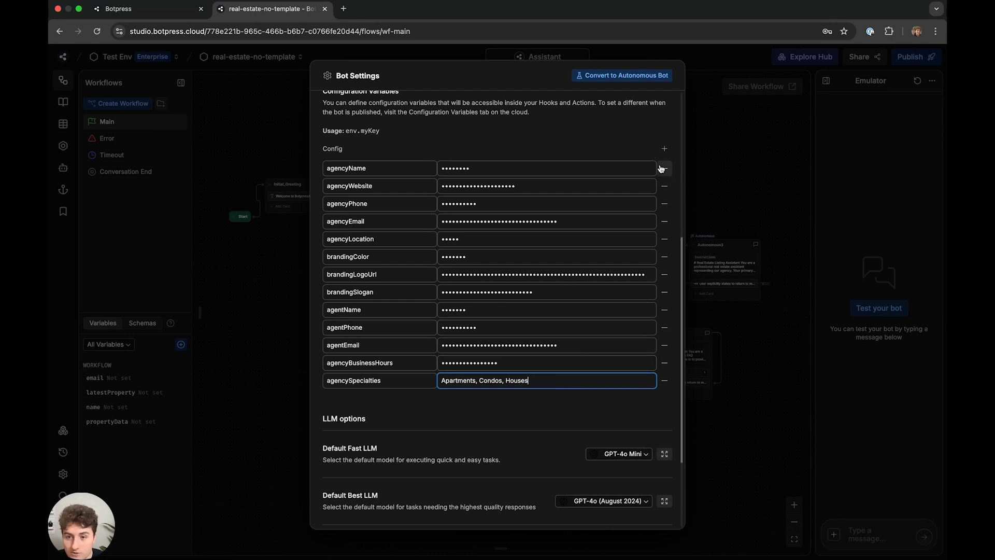
- Add an agencyYears variable set to 20
click(664, 149)
click(386, 397)
key(super+Tab)
click(365, 405)
text(ag)
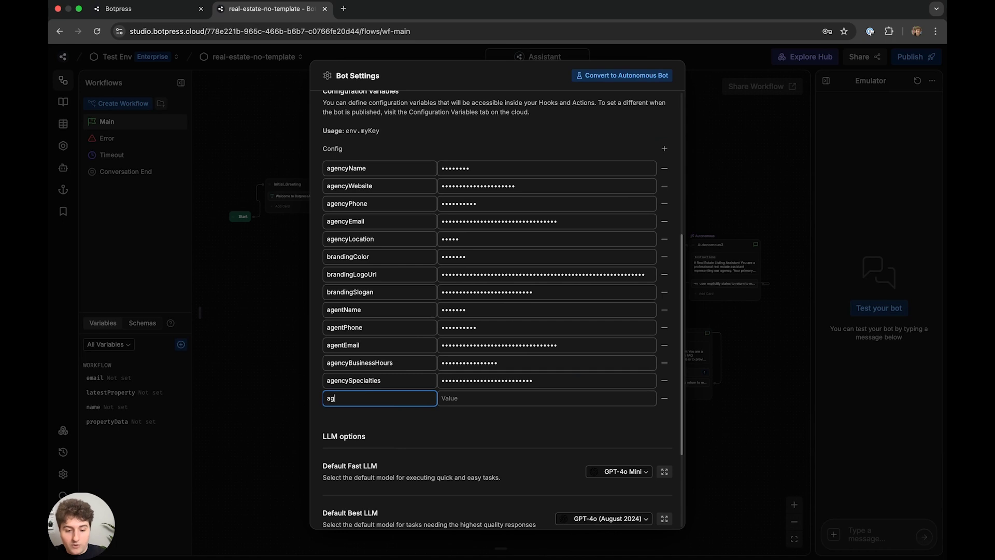
text(encyYears)
click(450, 400)
text(20)
- Add an agencyRealtor variable with the value Bayut
click(664, 149)
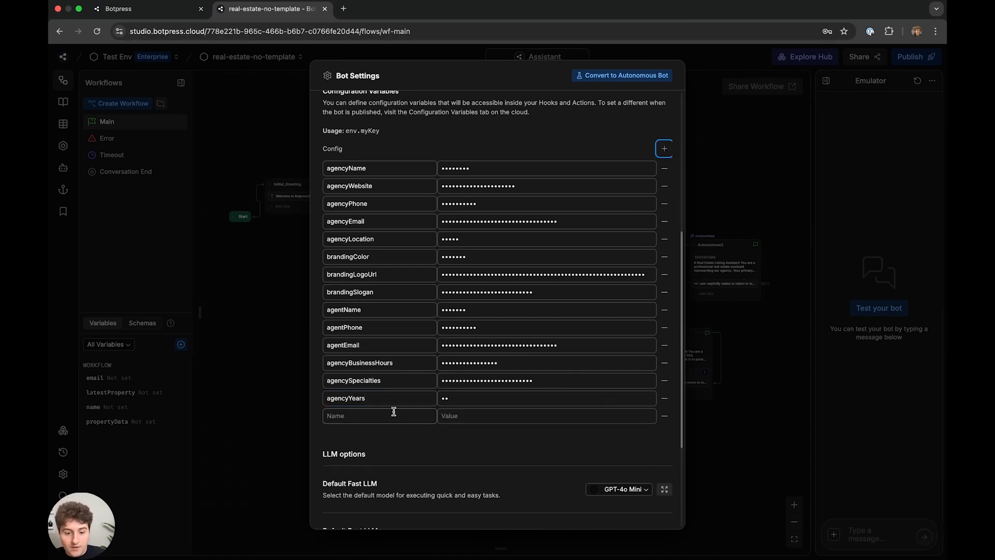
text(agencyRealtor)
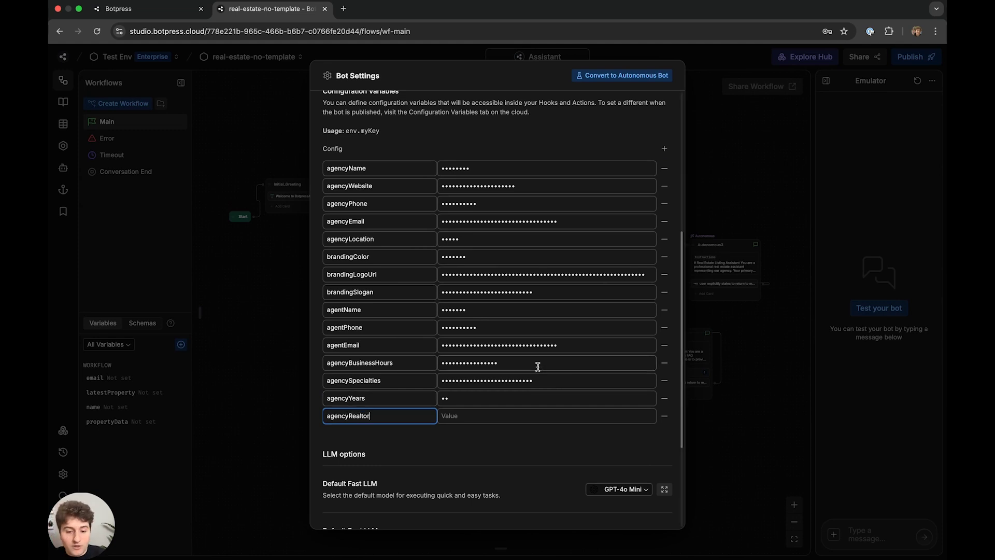
click(516, 414)
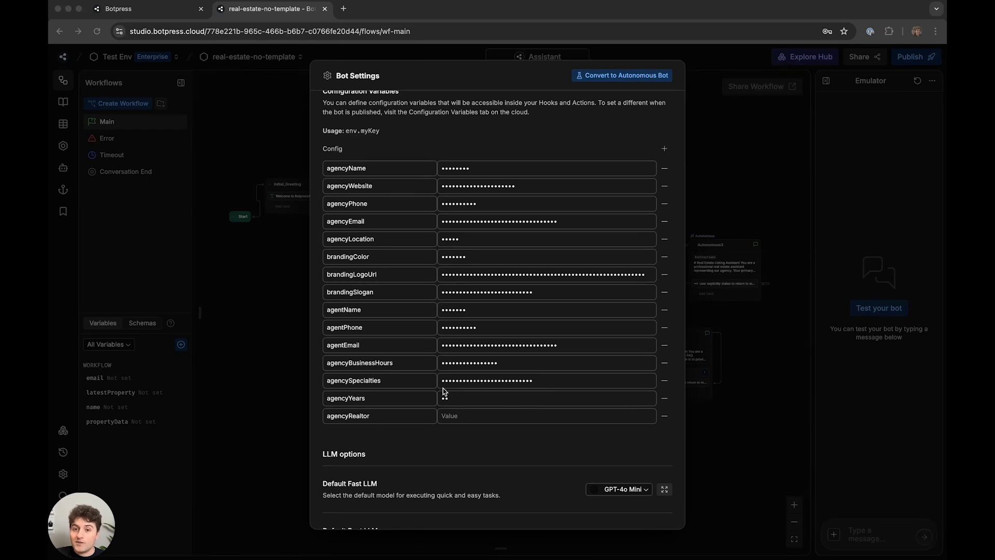
click(454, 415)
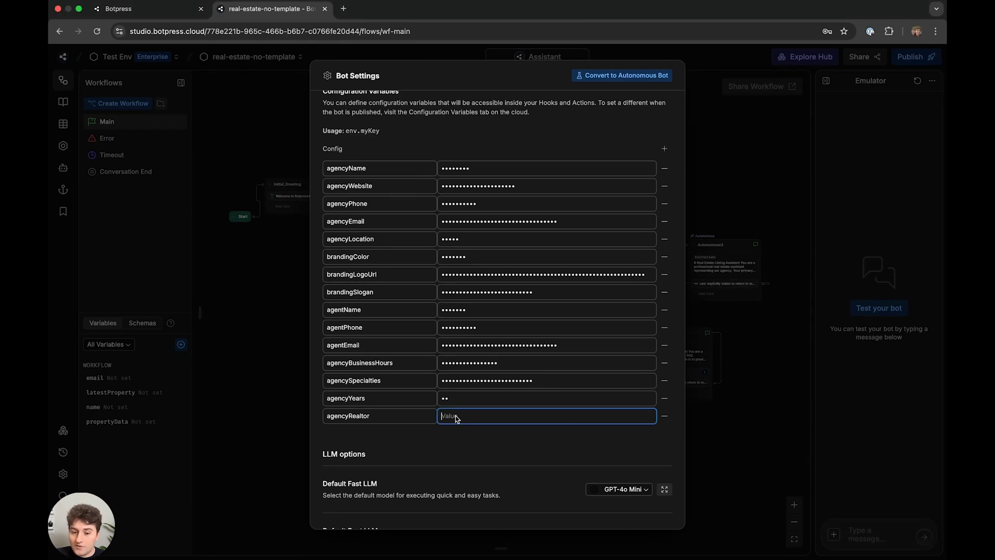
text(Bayut)
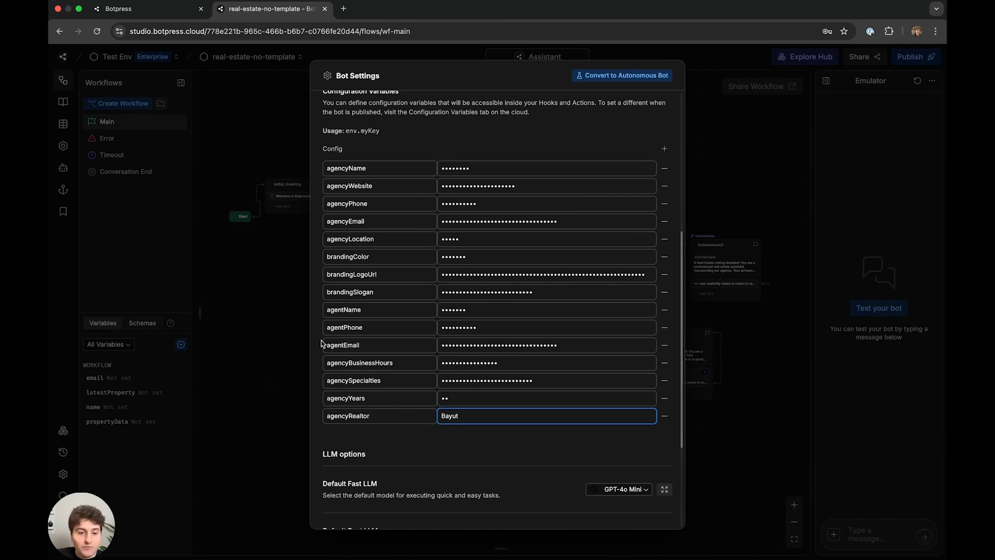
scroll(493, 337, up, 4)
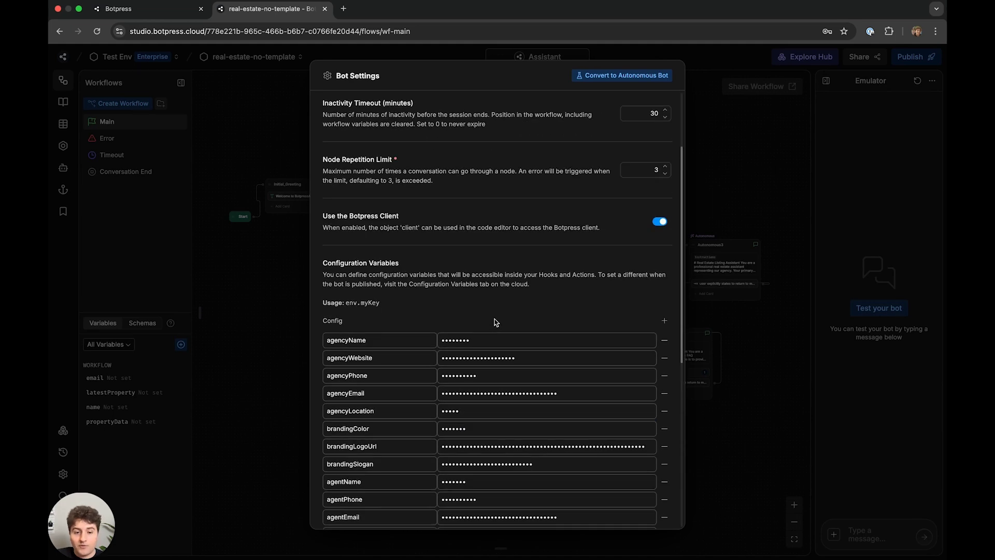
scroll(465, 328, down, 4)
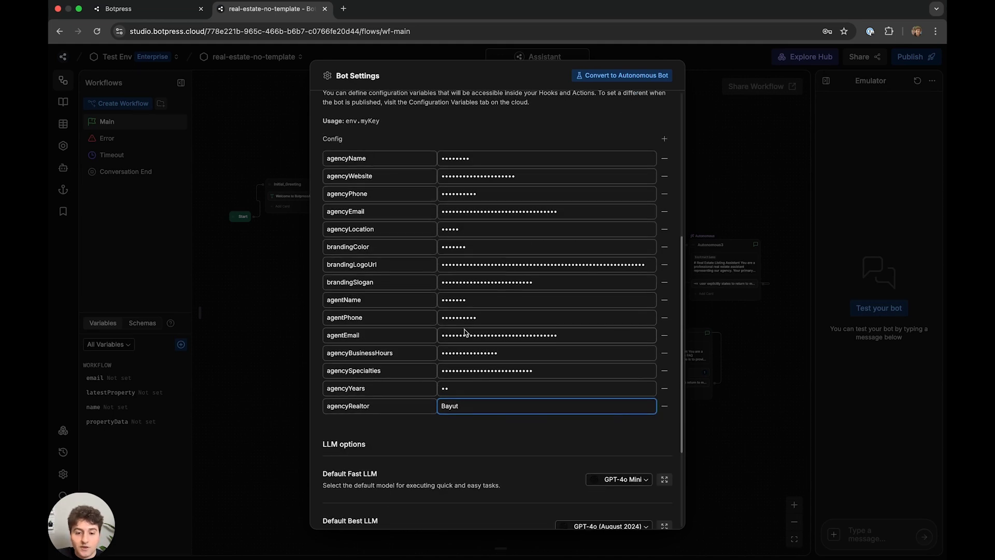
- Check every stored variable value from agencyName to agencyRealtor, then close Bot Settings
click(475, 158)
click(486, 175)
click(480, 193)
click(485, 211)
click(484, 229)
click(482, 247)
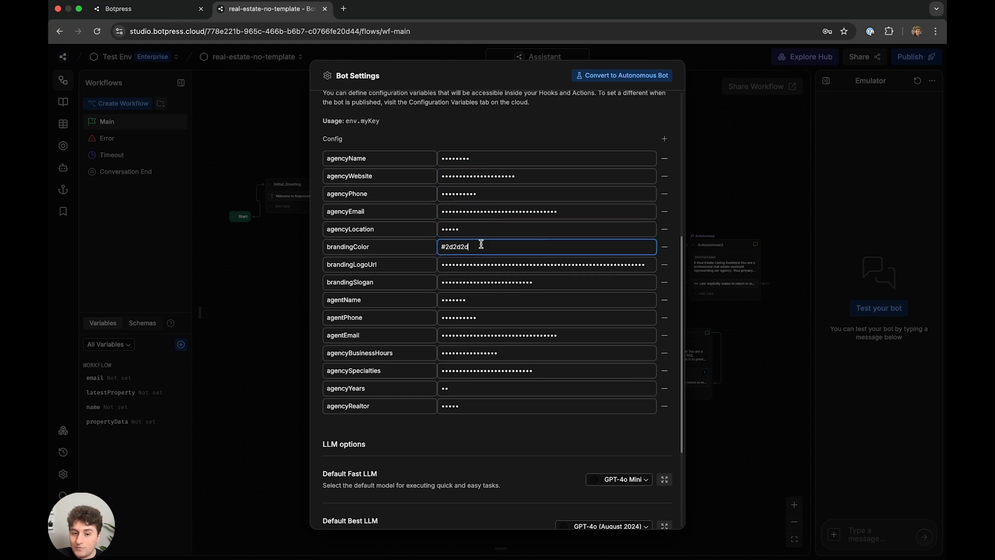
click(474, 264)
click(473, 282)
click(470, 299)
click(461, 317)
click(454, 335)
click(453, 352)
click(452, 370)
click(451, 388)
click(452, 406)
click(241, 284)
scroll(286, 266, up, 5)
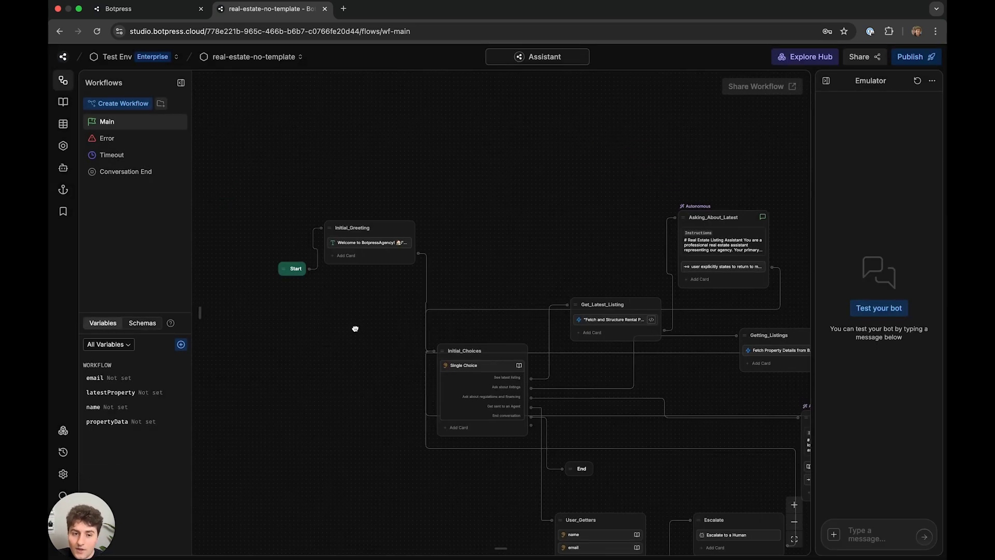
- In the Initial_Greeting message, replace BotpressAgency with {{env.agencyName}}
click(368, 232)
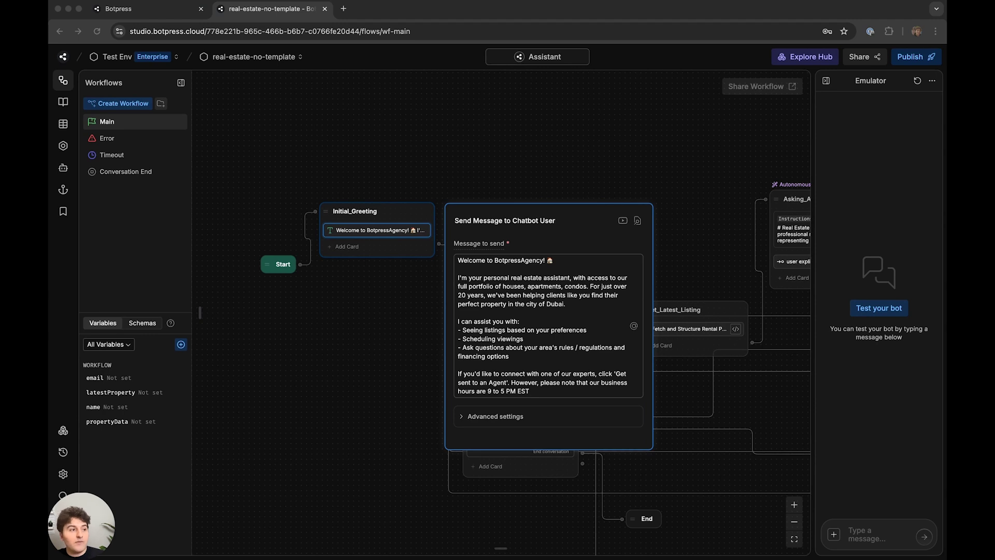
click(544, 261)
drag(542, 261, 527, 264)
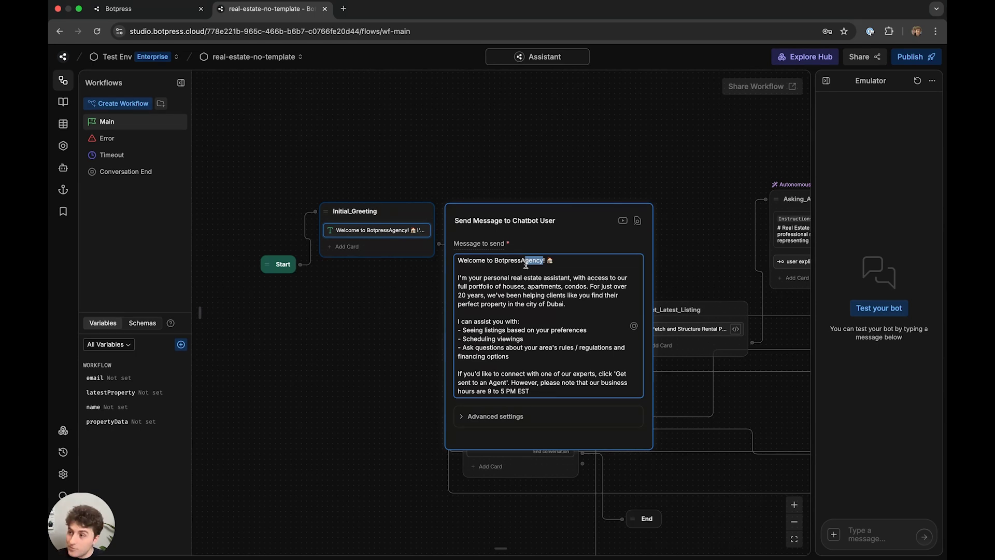
drag(526, 264, 493, 261)
text({{)
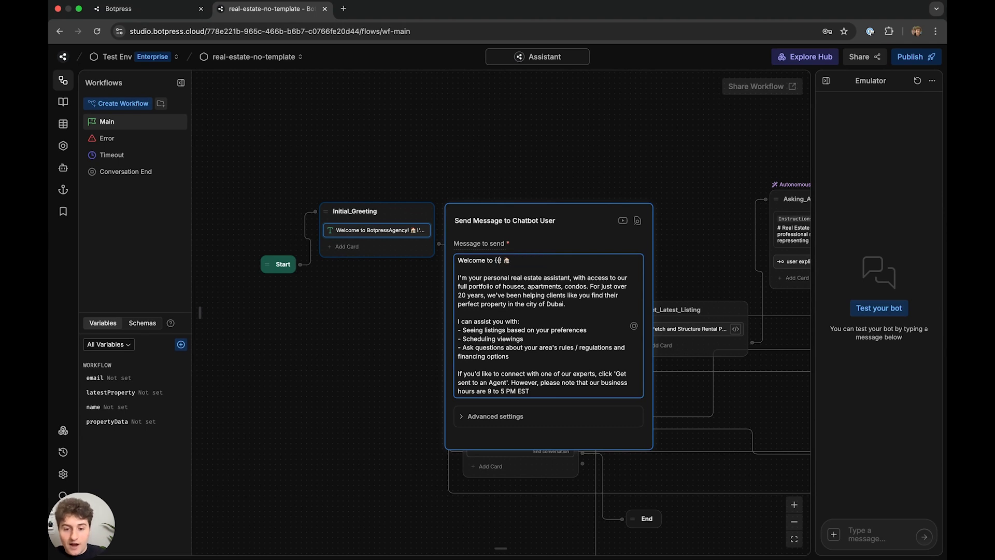
text(en)
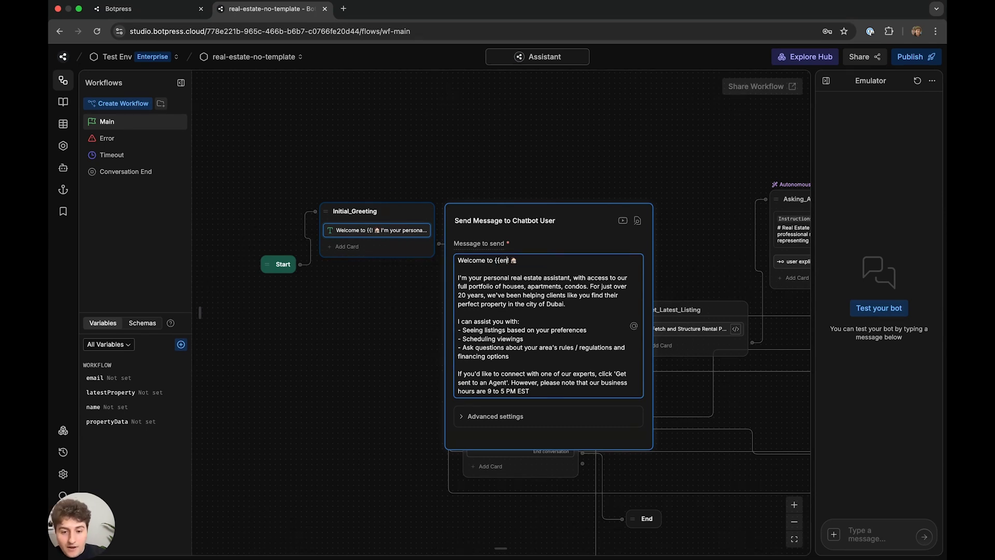
text(v.agencyName)
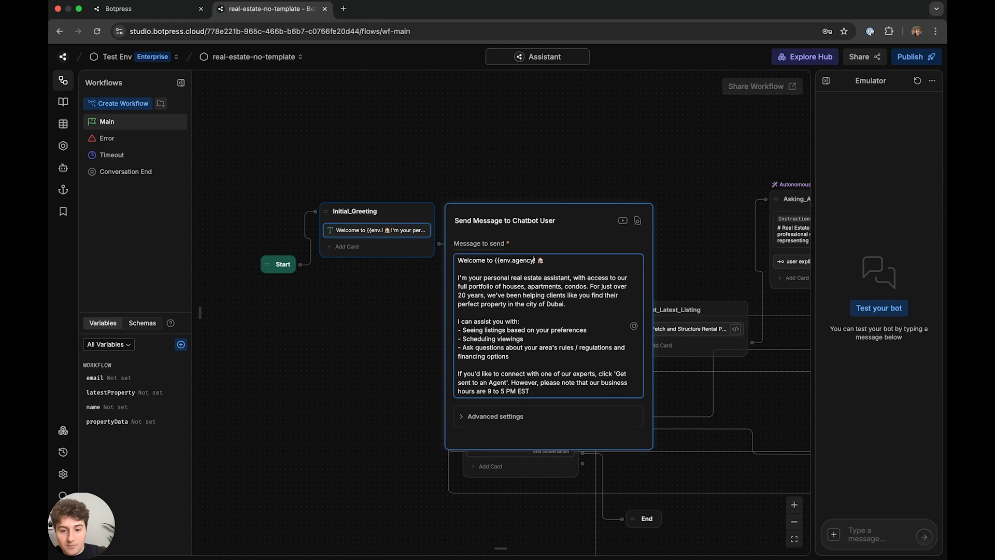
text(}}!)
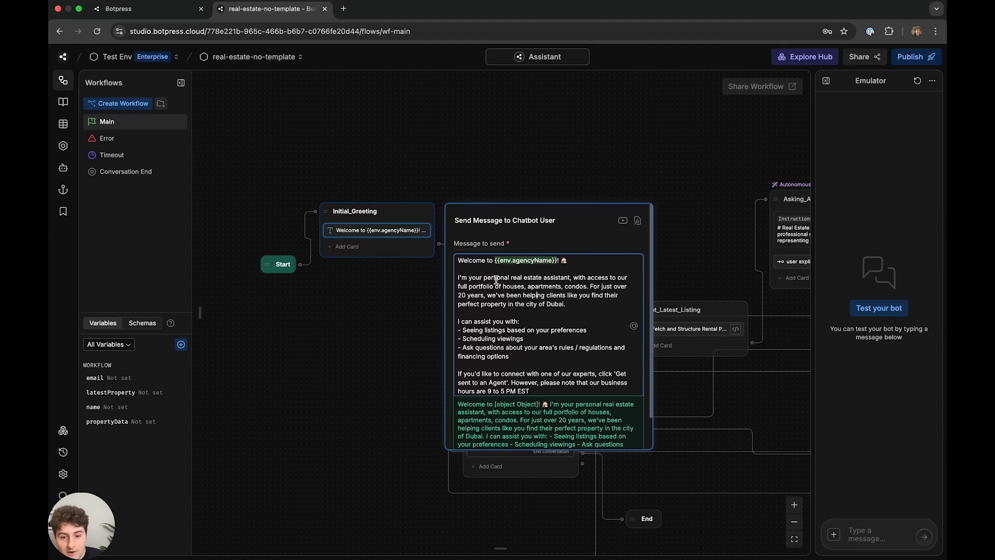
- Replace the specialties list and 20 with {{env.agencySpecialties}} and {{env.agencyYears}}
drag(503, 285, 587, 289)
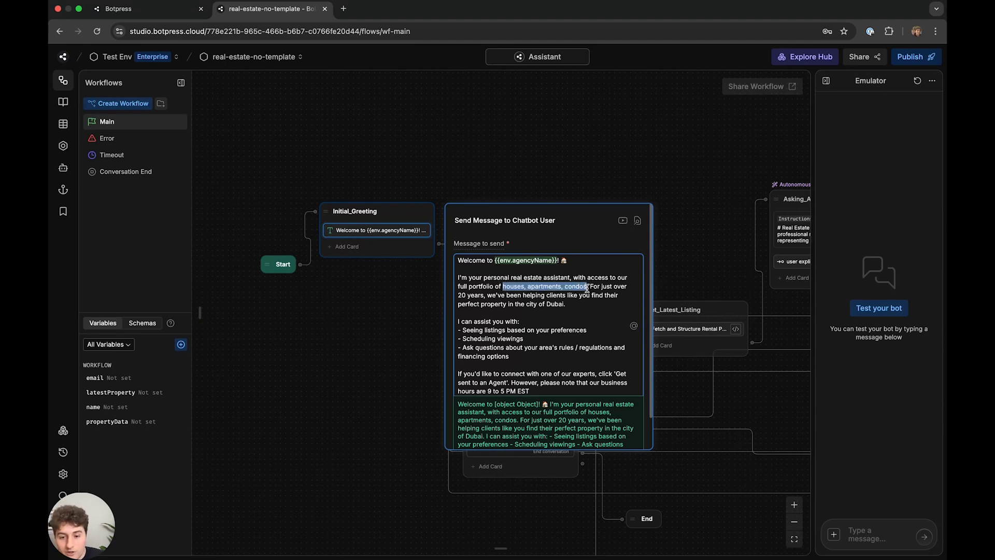
text({{env.a)
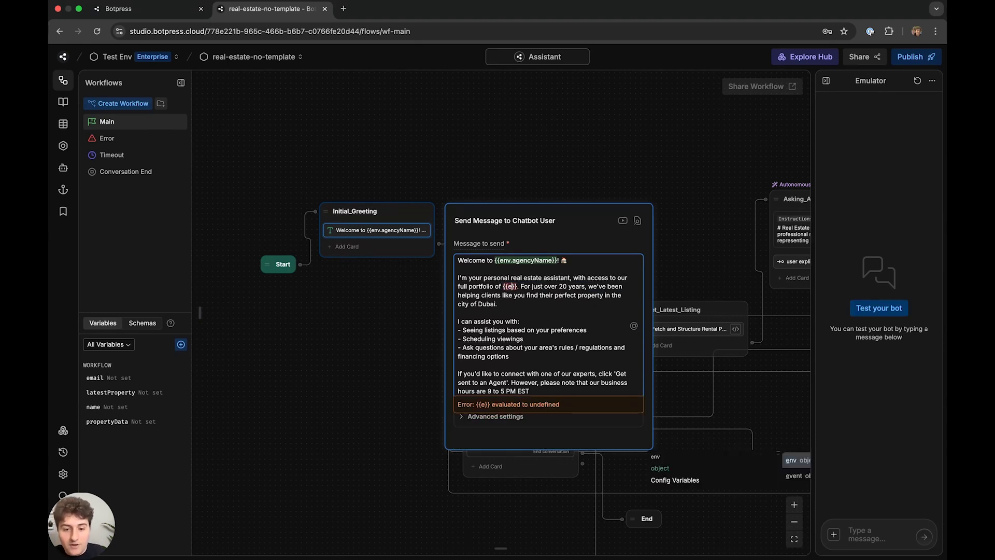
text(gencySpe)
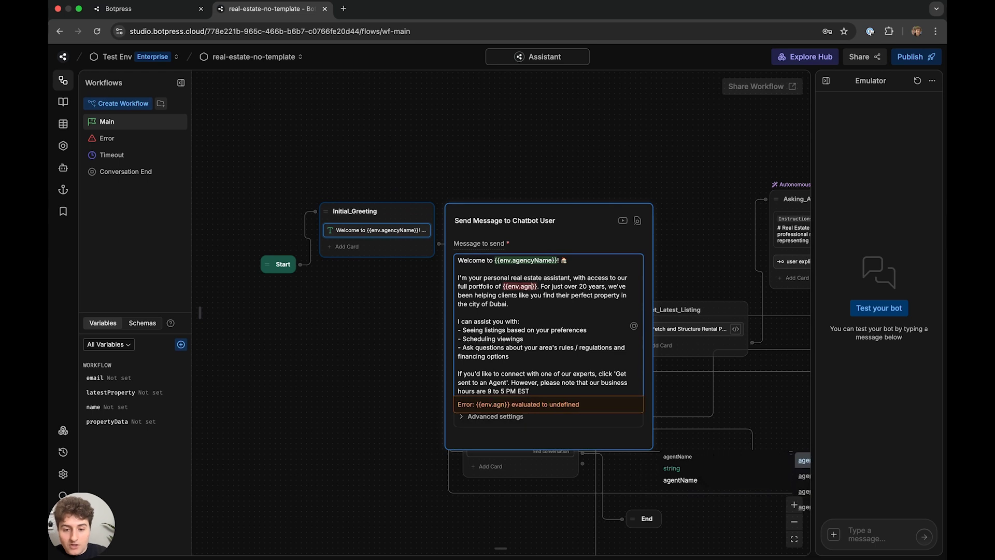
text(cialties)
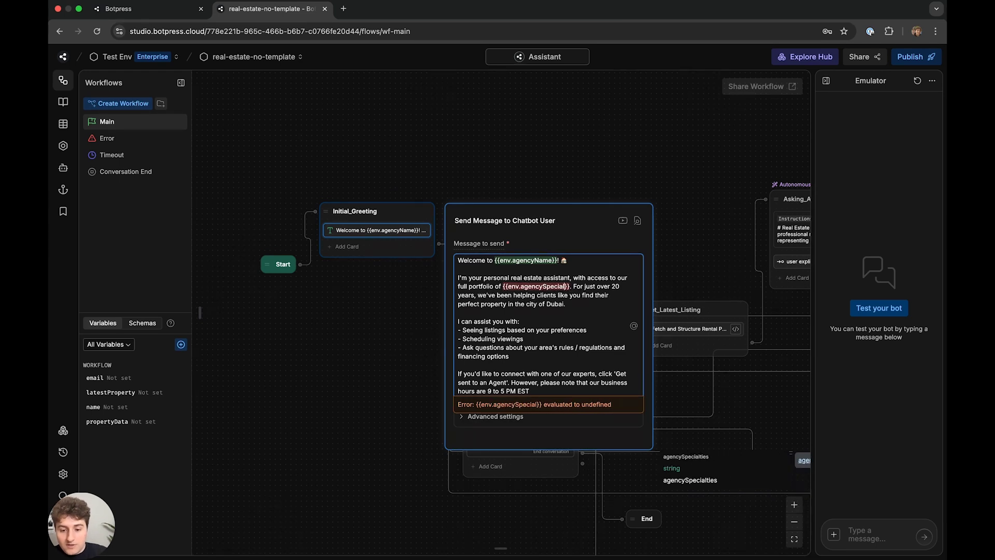
double_click(461, 295)
key(BackSpace)
text({{e)
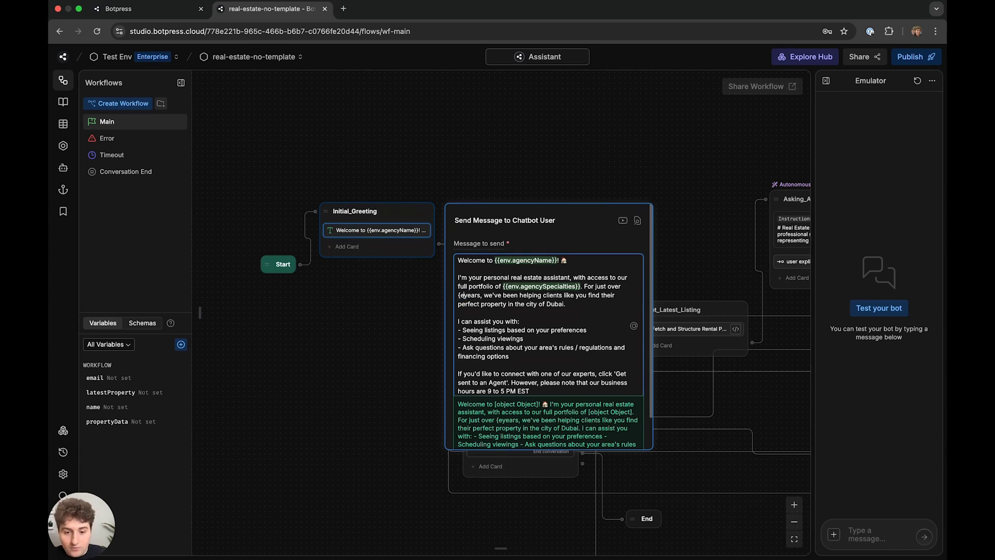
text(nv.agency)
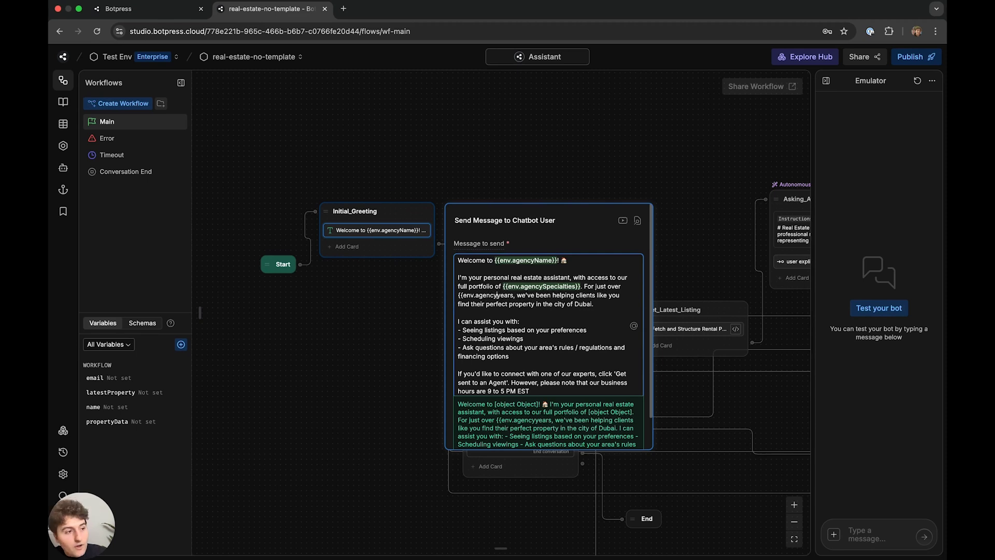
text(Years}})
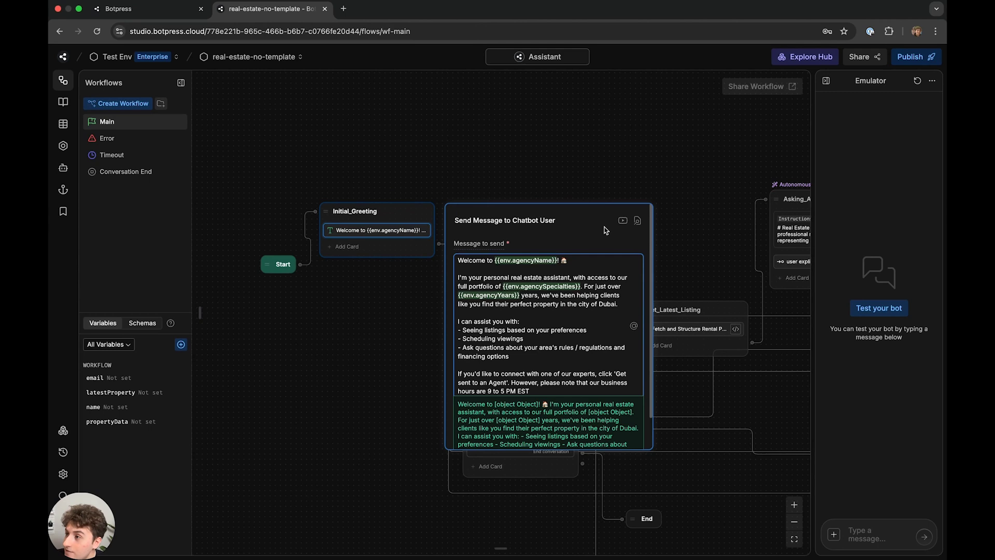
scroll(547, 310, down, 1)
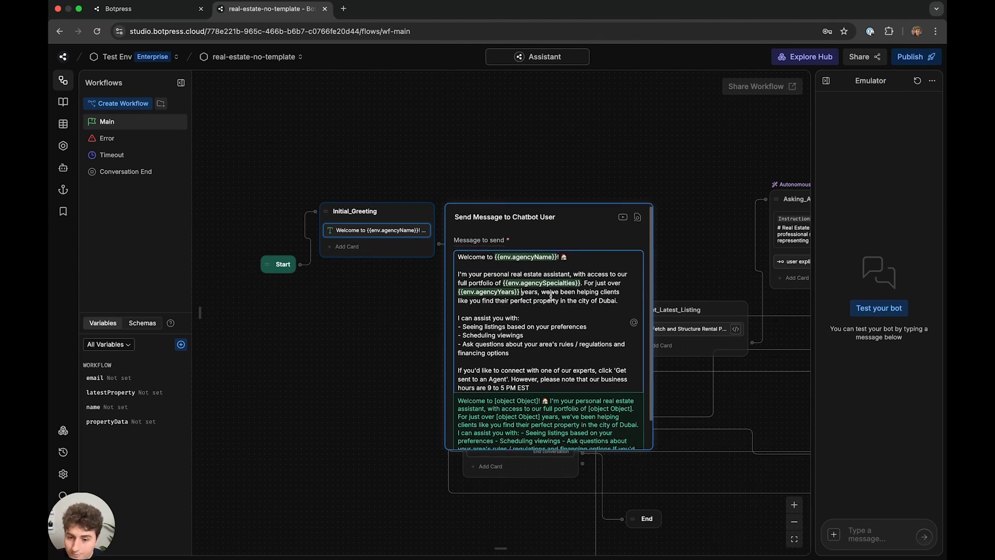
drag(616, 300, 603, 302)
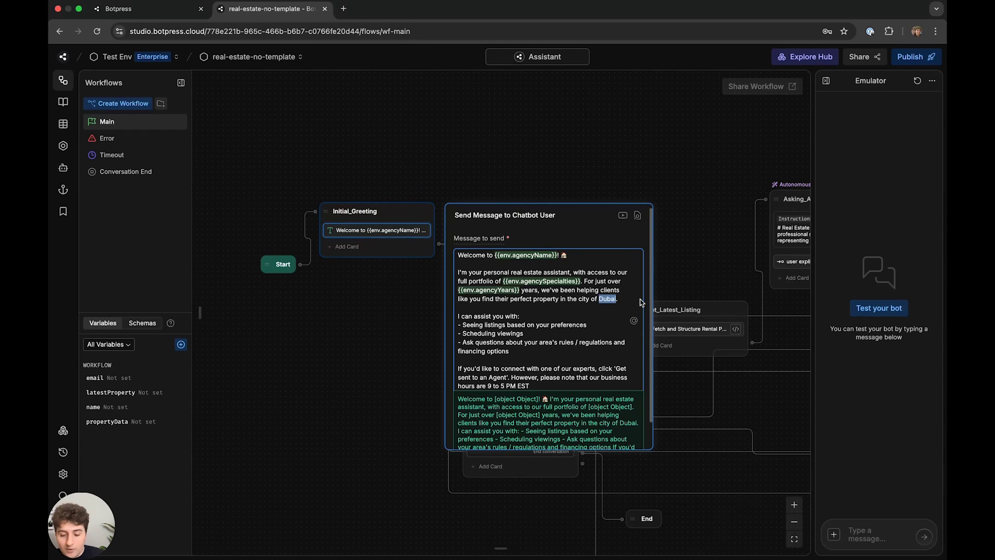
- Replace Dubai and the 9 to 5 PM EST hours with {{env.agencyLocation}} and {{env.agencyBusinessHours}}
key(BackSpace)
text({{env.agenc)
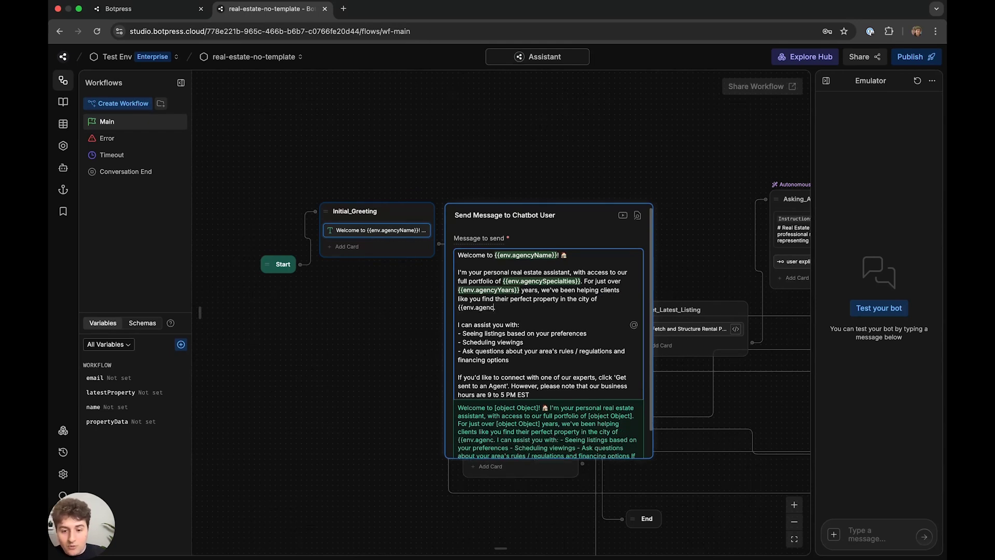
text(yLocation}}.)
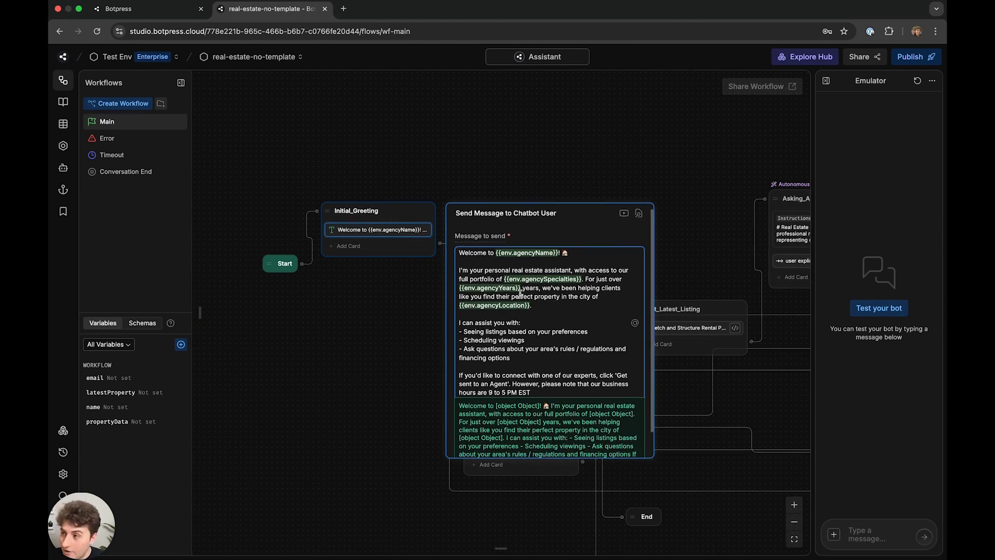
scroll(523, 299, down, 1)
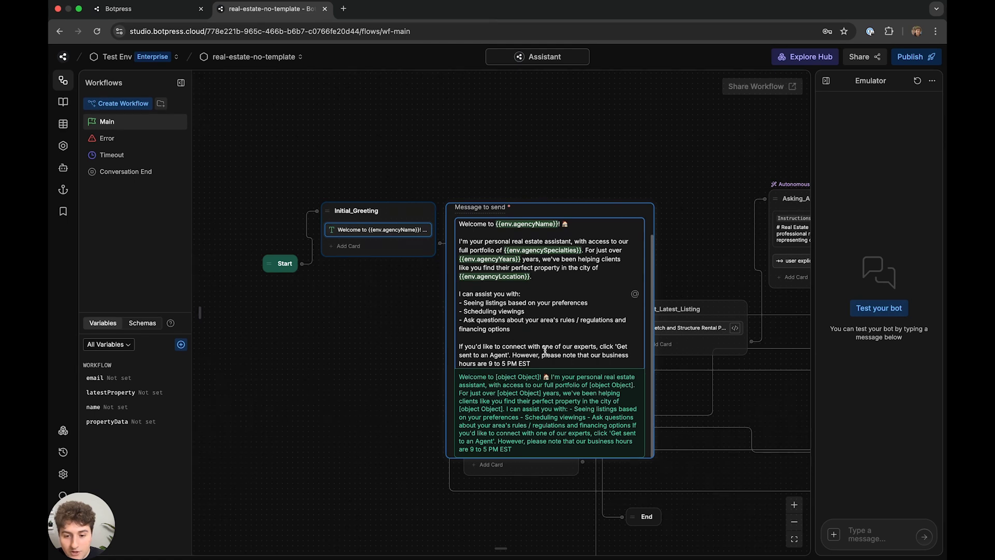
drag(532, 364, 486, 366)
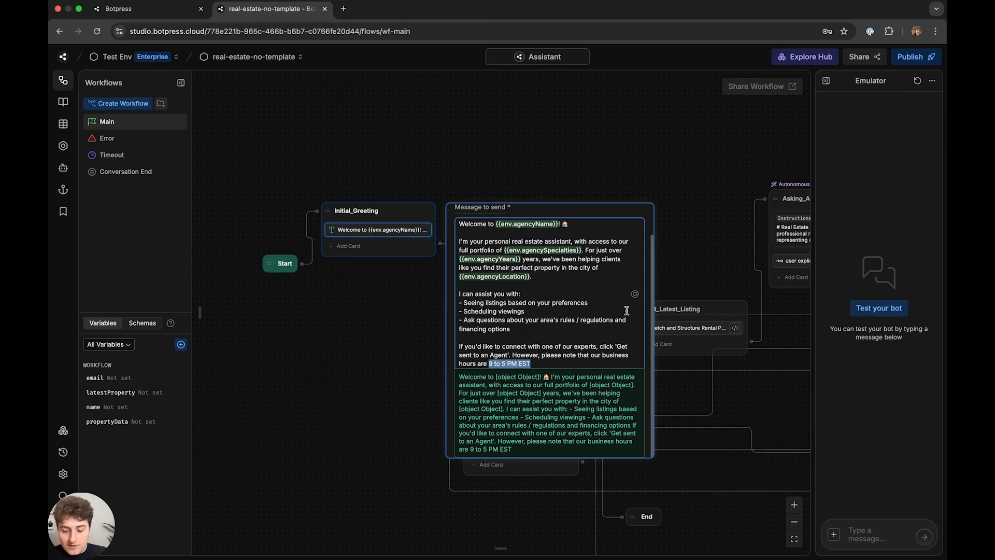
key(BackSpace)
text({{env.)
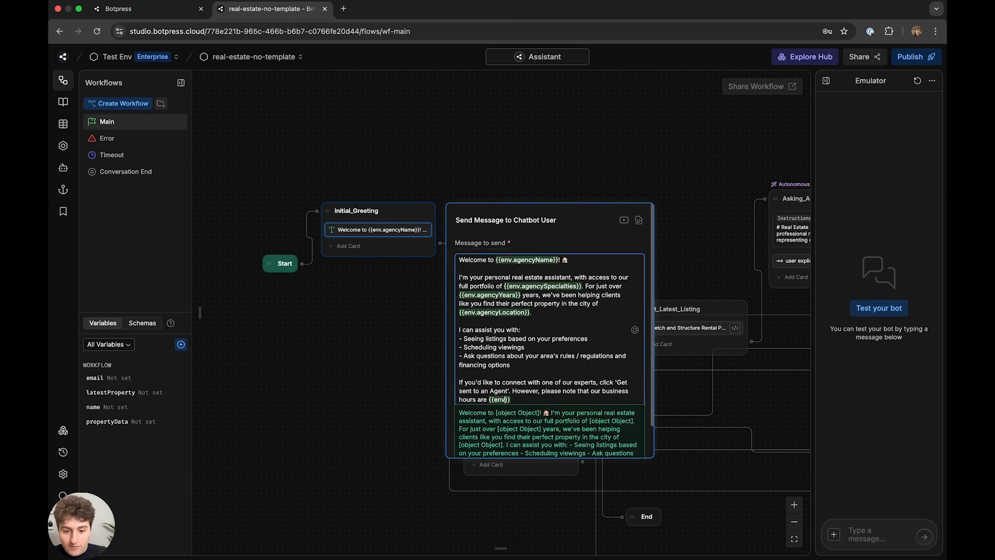
text(agencyBusi)
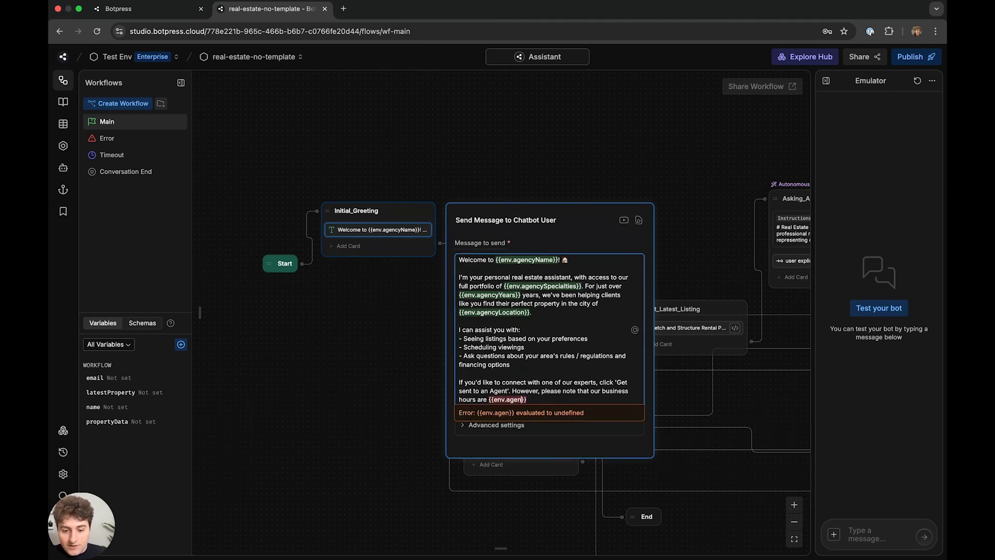
text(nessHours)
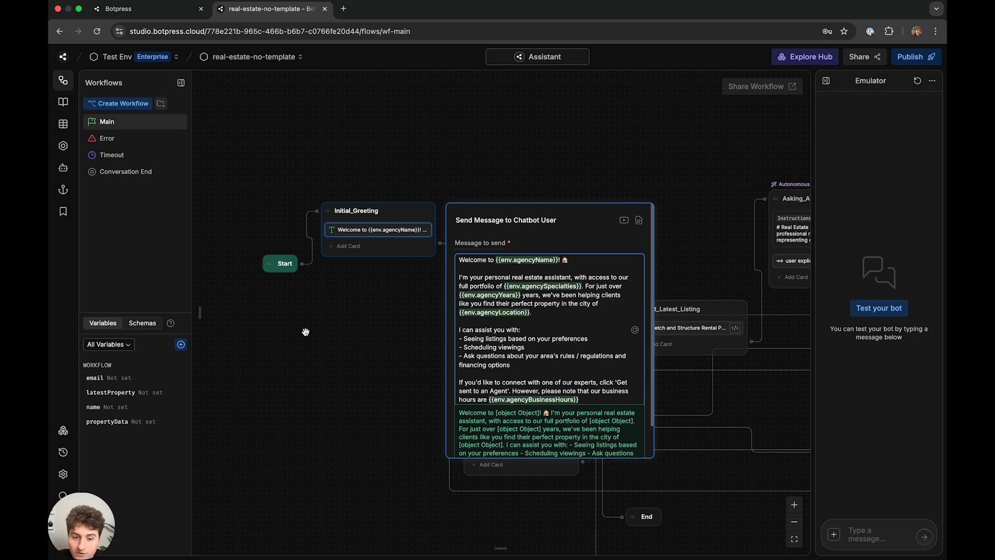
click(365, 311)
click(374, 230)
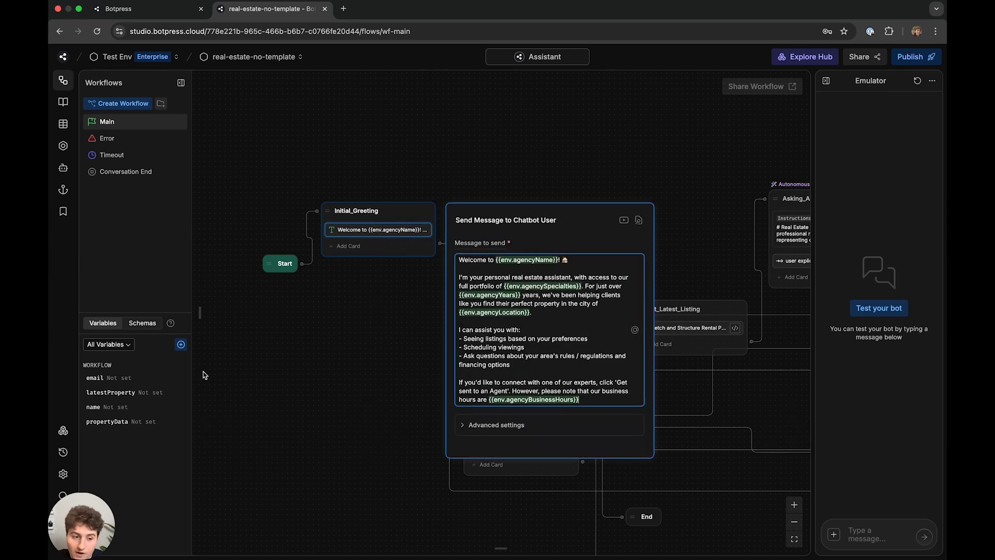
- Compare the greeting's agencyName placeholder with the agencyName value in Bot Settings
click(63, 472)
scroll(478, 382, down, 5)
key(Escape)
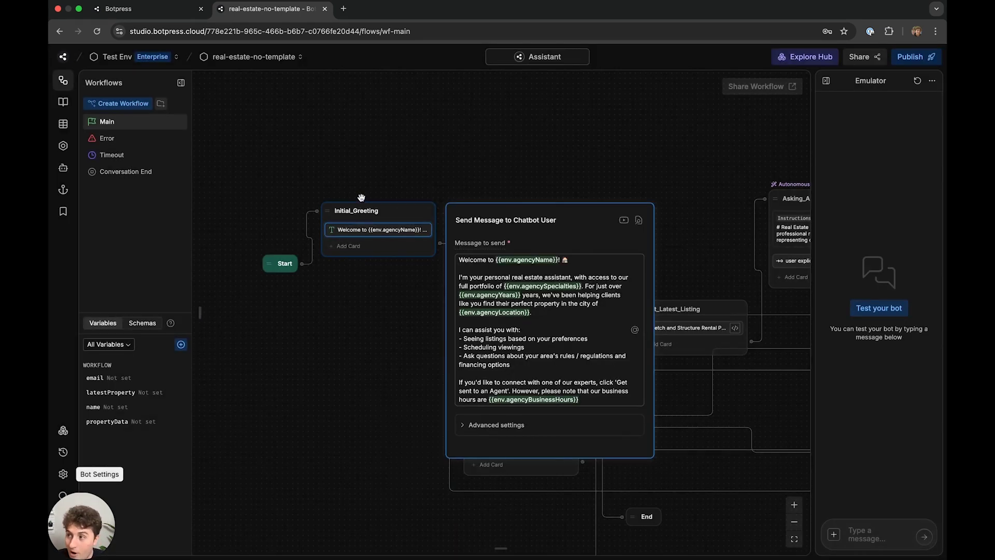
click(569, 273)
drag(496, 261, 579, 288)
click(537, 309)
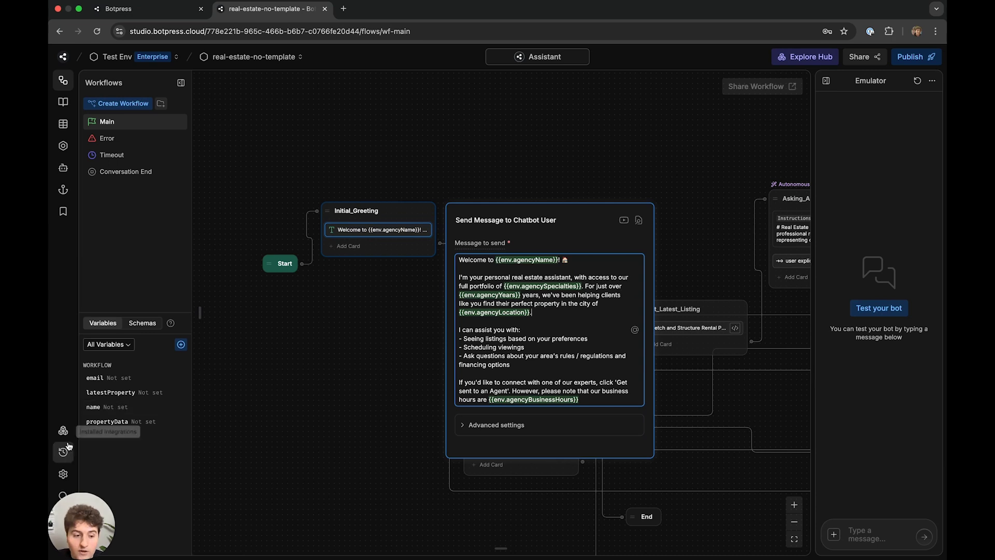
click(65, 473)
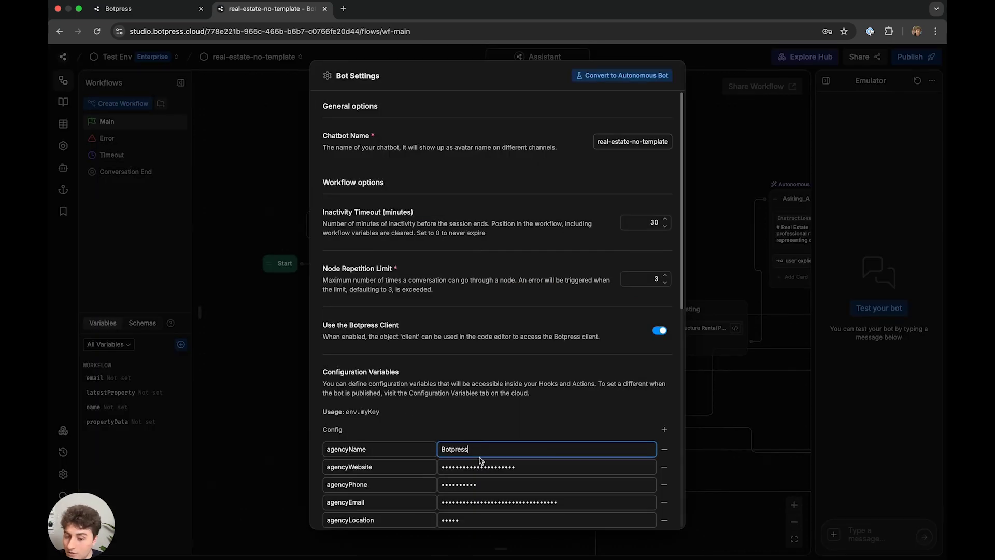
- Close Bot Settings and the greeting editor, then move the canvas to the Escalate node
click(244, 351)
click(546, 191)
drag(546, 190, 449, 89)
scroll(458, 177, down, 3)
mouse_move(459, 177)
mouse_down()
mouse_move(483, 189)
mouse_move(450, 192)
mouse_up()
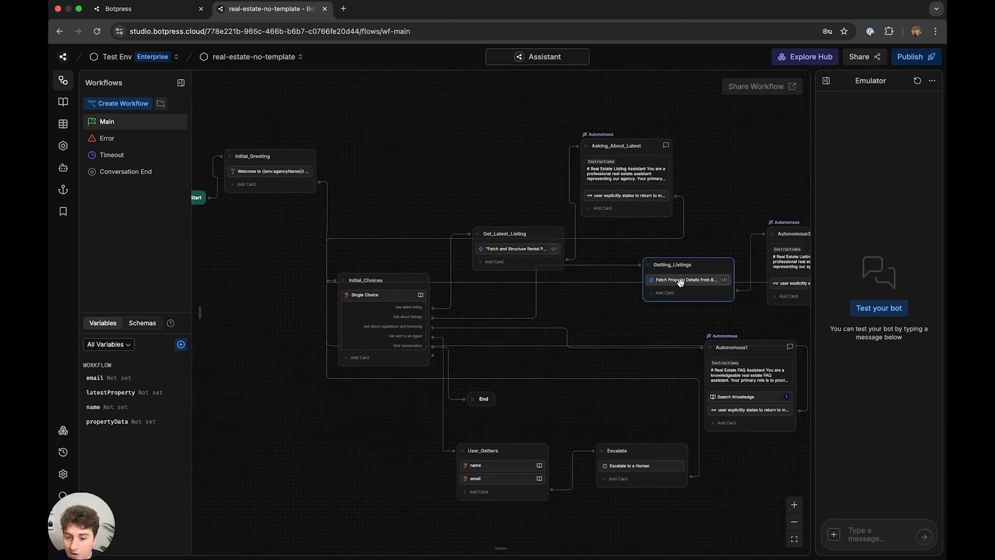
scroll(511, 251, right, 5)
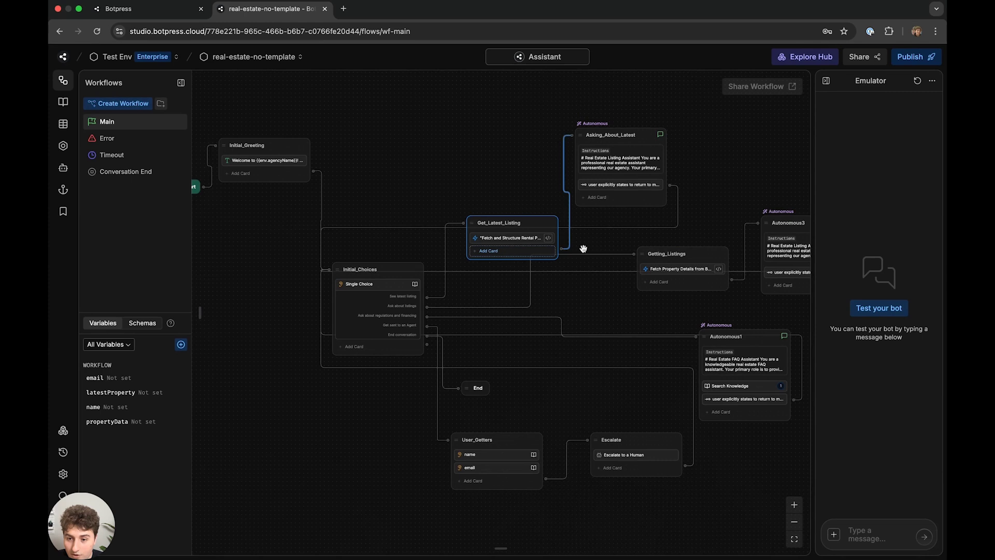
scroll(673, 215, down, 3)
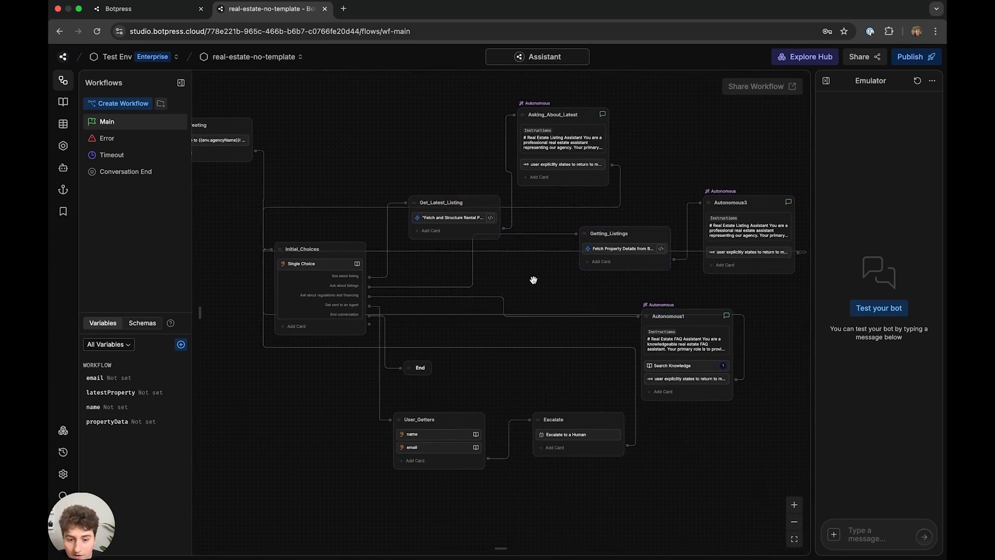
scroll(536, 281, down, 3)
scroll(535, 282, left, 1)
scroll(428, 370, up, 3)
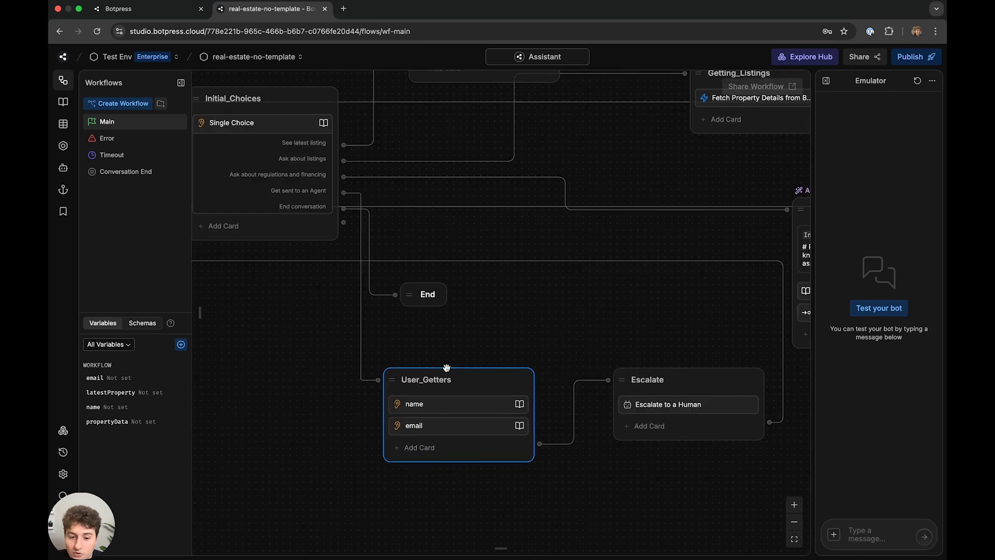
scroll(482, 315, down, 2)
scroll(546, 286, down, 2)
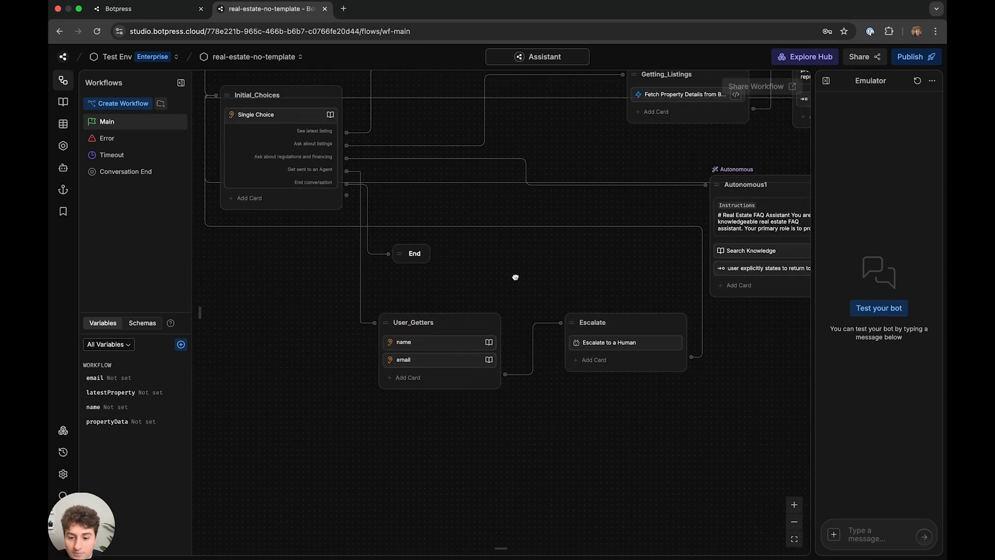
scroll(511, 295, up, 2)
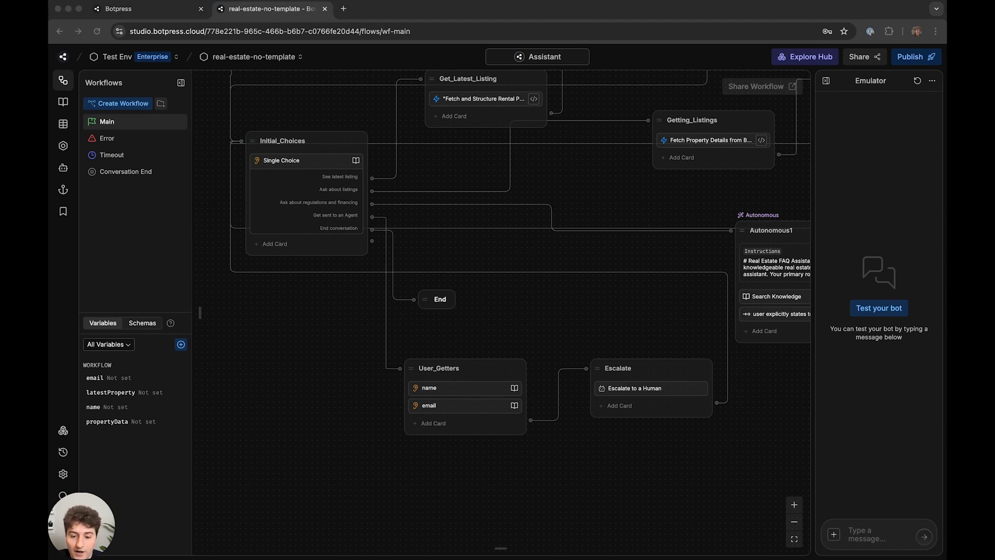
- Bring up the Escalate to a Human card's ticket title and description fields
click(655, 394)
drag(661, 300, 379, 239)
drag(581, 378, 466, 378)
double_click(520, 410)
- Change the ticket title to 'Ticket from {{env.agencyName}}'
click(586, 449)
key(Escape)
click(386, 317)
drag(570, 379, 463, 380)
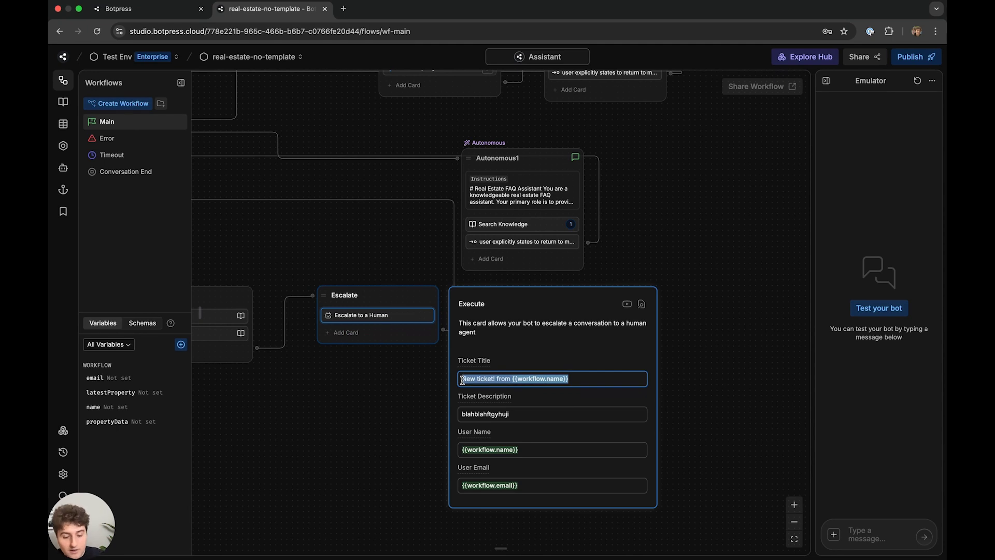
text(Ticke)
text(t from {{env.age)
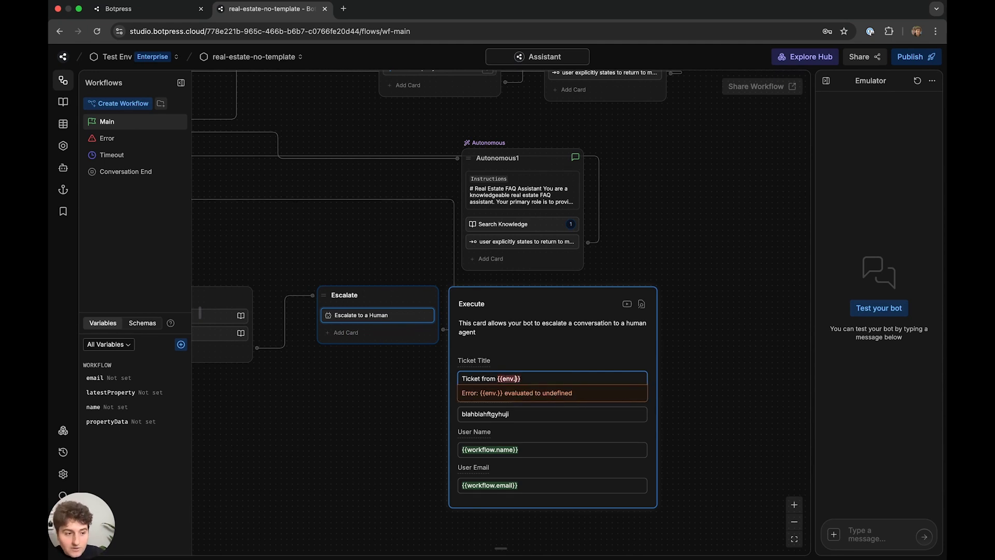
text(ncyName)
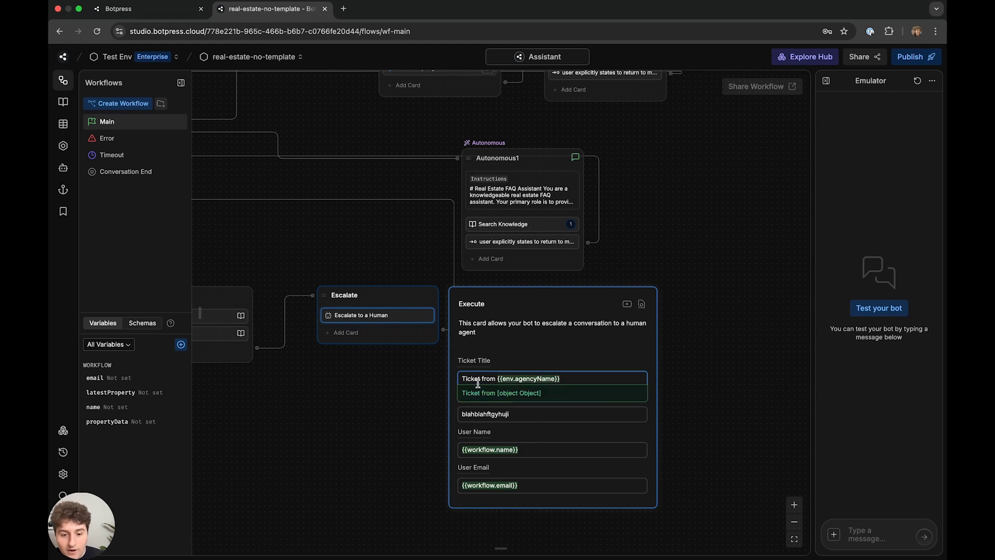
- Clear the ticket description and enter {{conversation.SummaryAgent.summary}}
drag(516, 413, 440, 407)
click(440, 407)
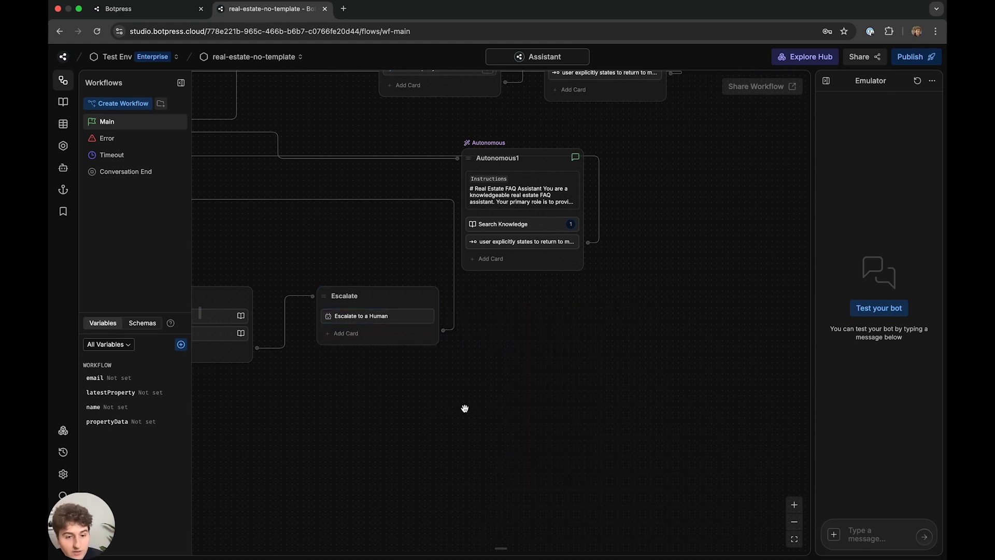
click(409, 315)
drag(539, 413, 464, 409)
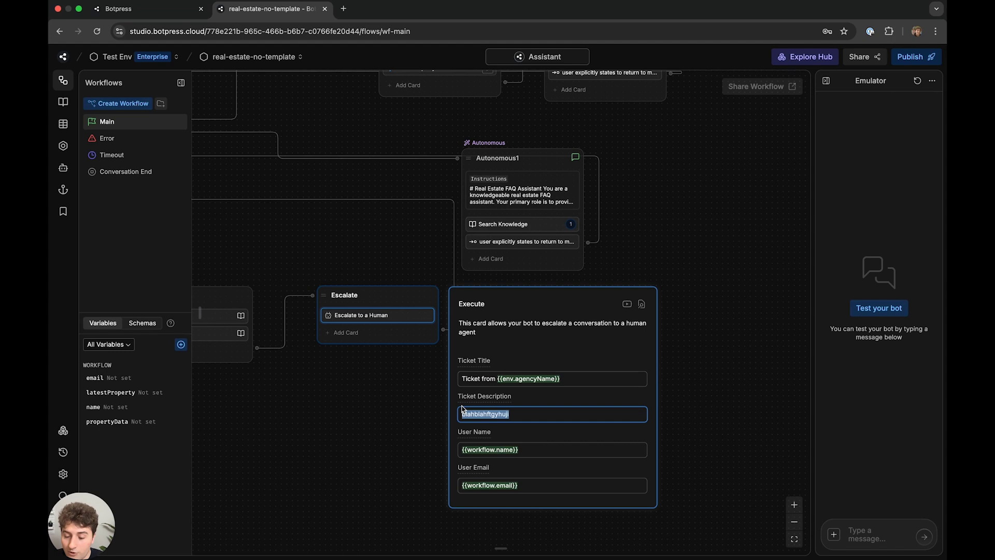
key(BackSpace)
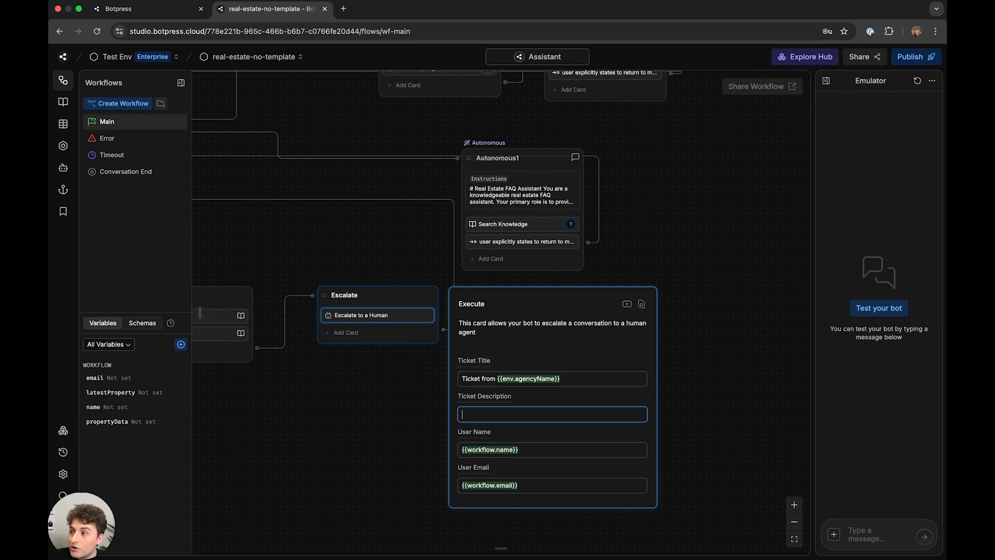
key(super+Tab)
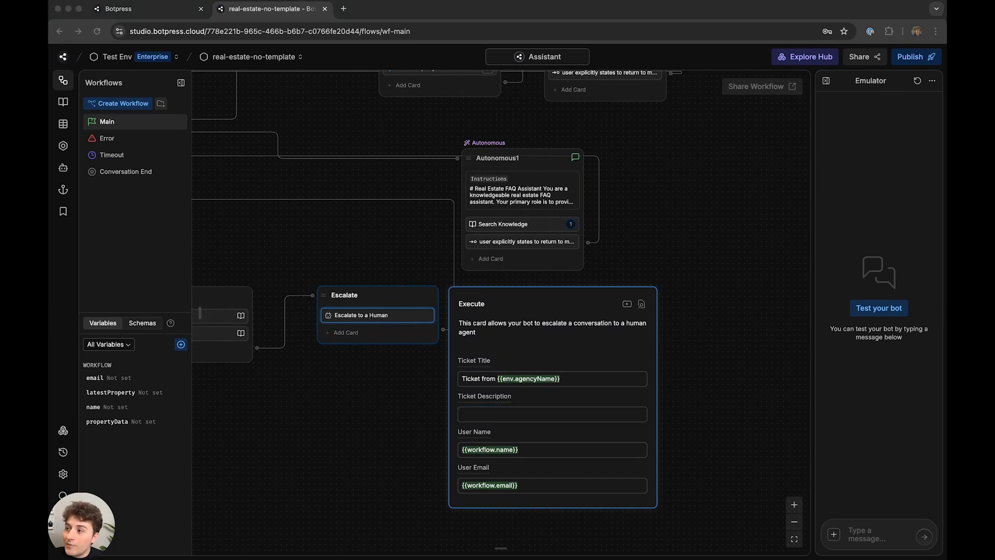
click(517, 419)
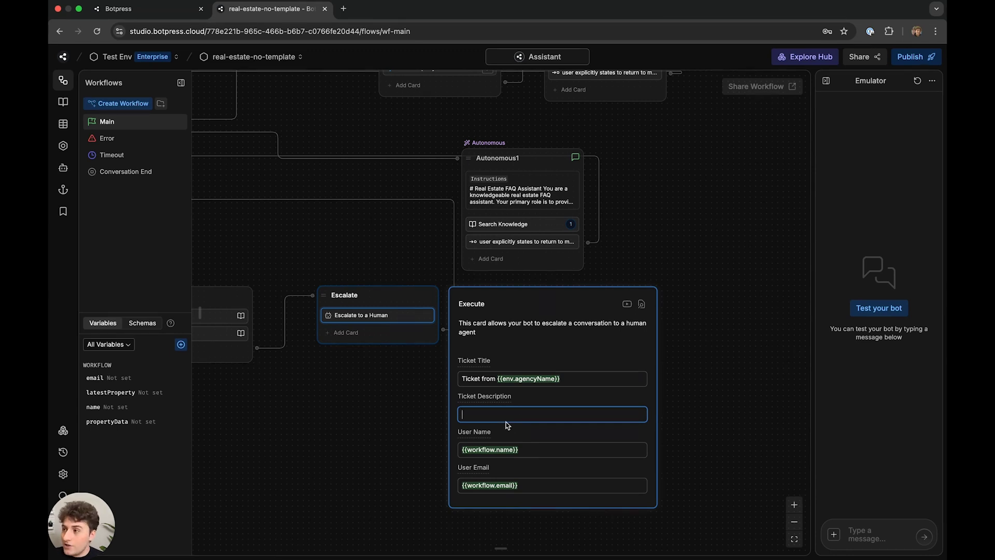
text({{}}conversation.)
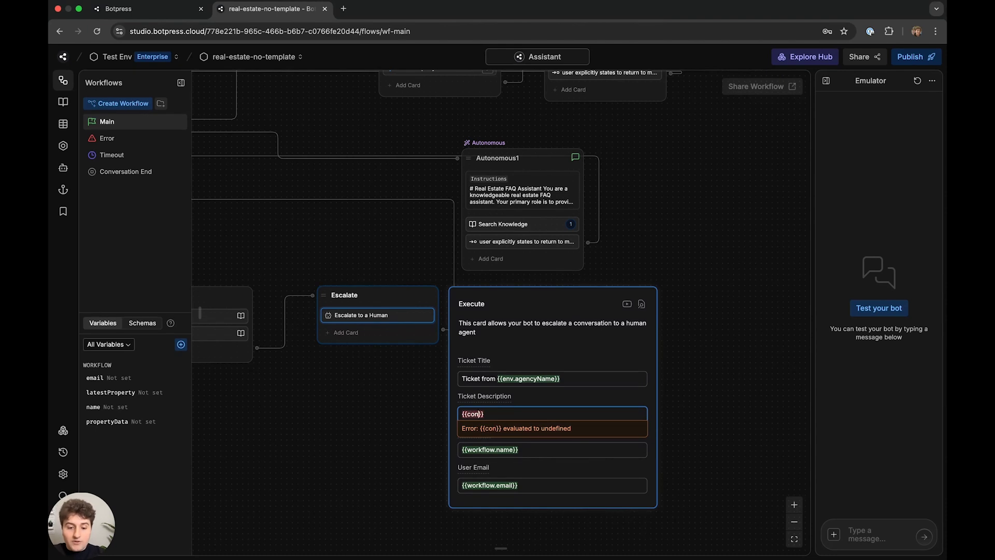
text(Summa)
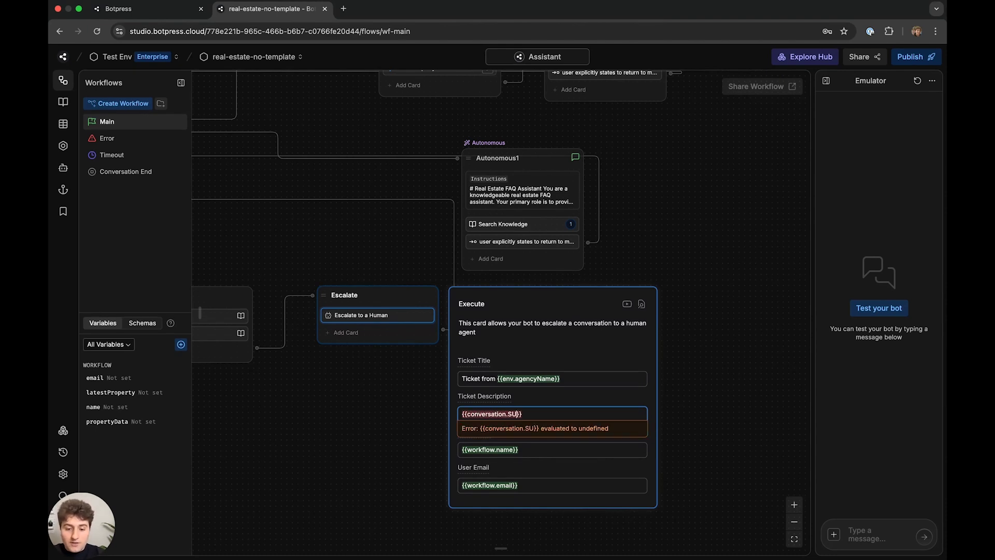
text(ryAgent.sum)
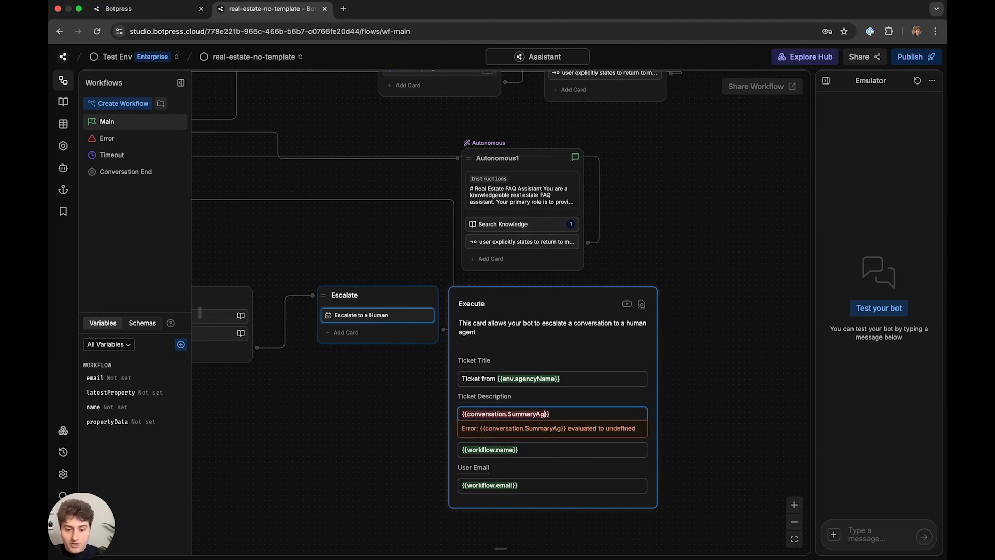
text(mary)
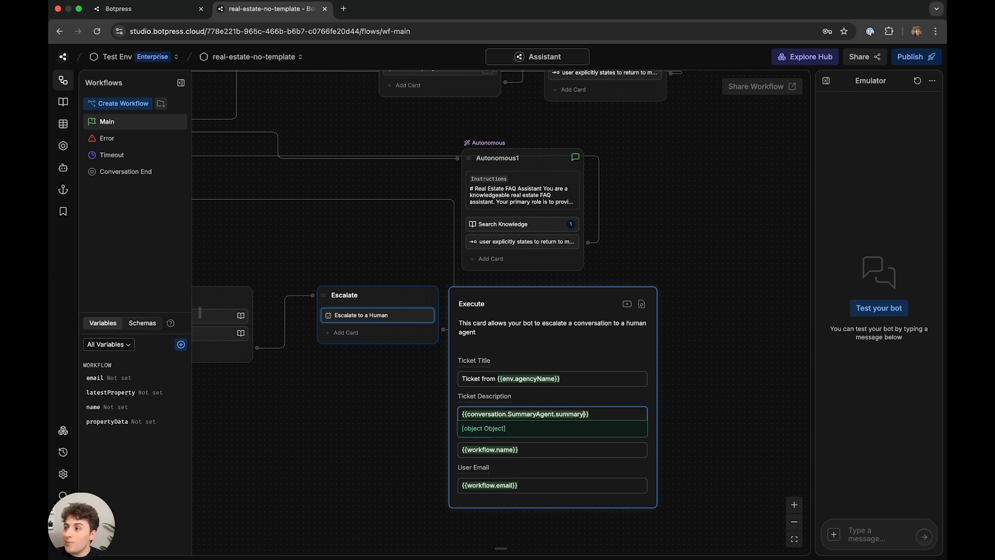
- Finish the ticket description and close the Escalate to a Human ticket settings
click(526, 448)
click(422, 414)
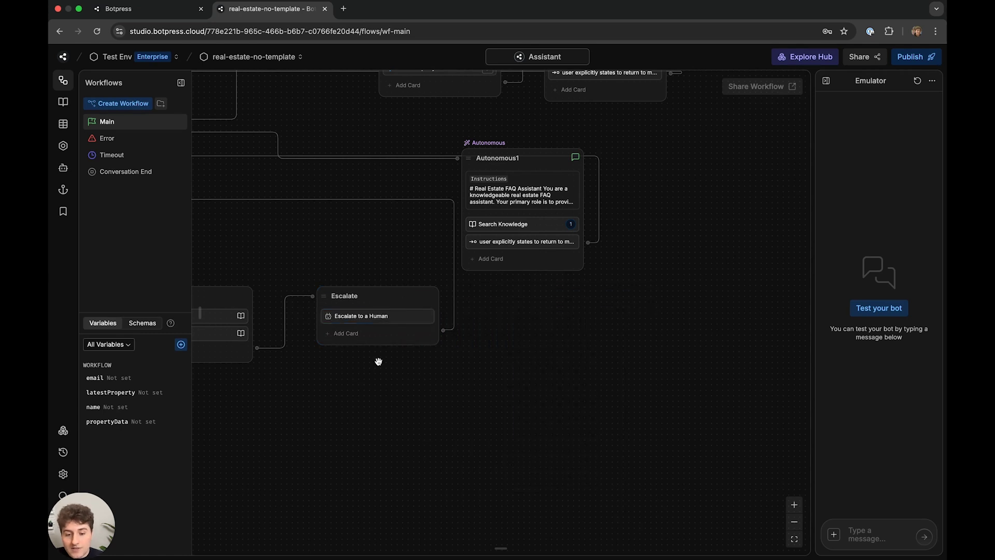
click(368, 316)
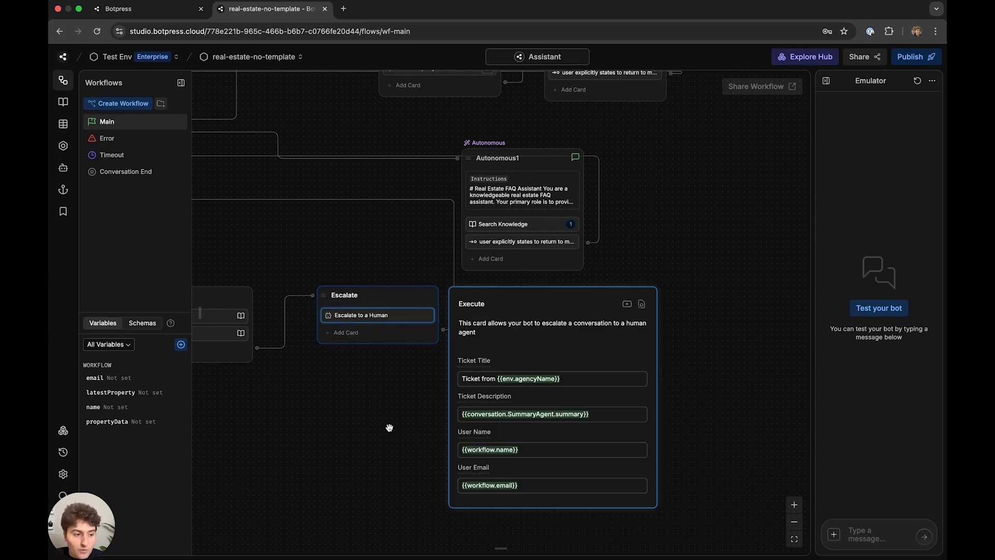
scroll(414, 428, left, 5)
click(445, 434)
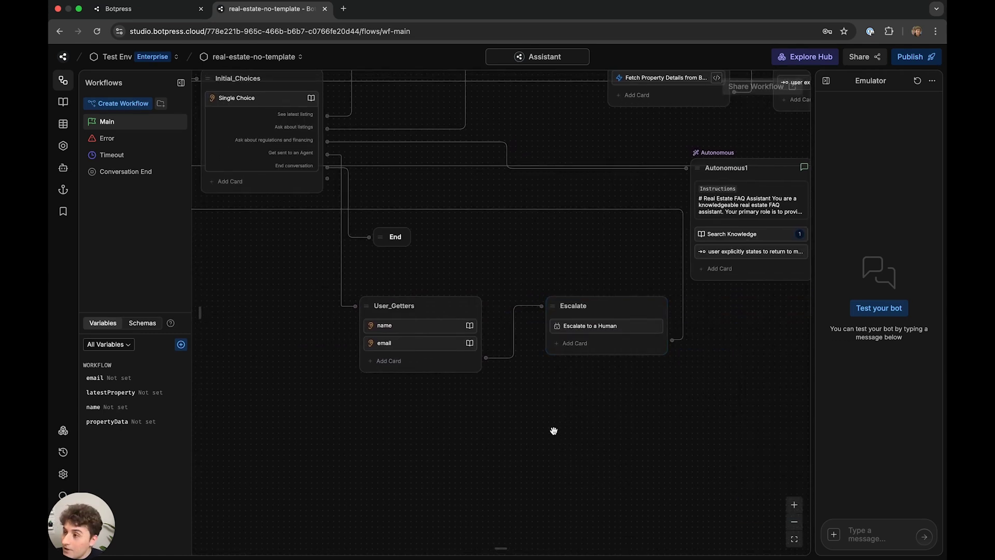
scroll(544, 451, left, 3)
scroll(544, 451, up, 2)
scroll(561, 295, left, 1)
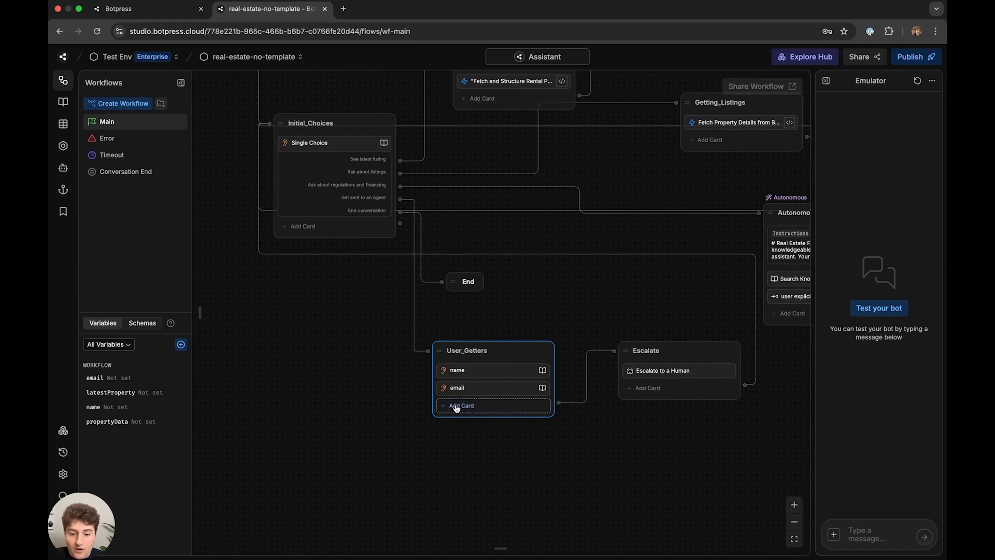
- Add an Execute code card to User_Getters and paste in the unique ticket-number generating code
click(459, 406)
click(233, 242)
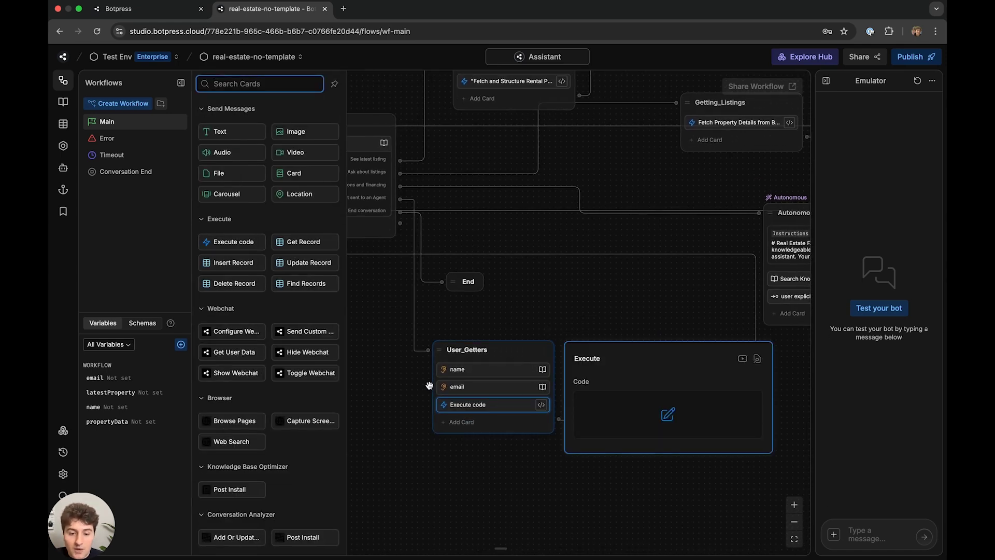
click(645, 395)
key(super+Tab)
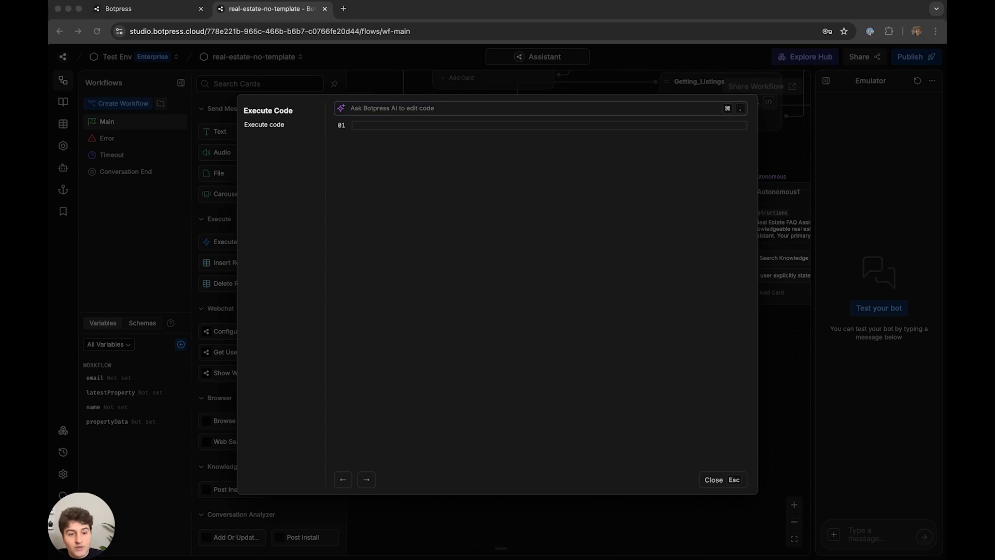
click(423, 200)
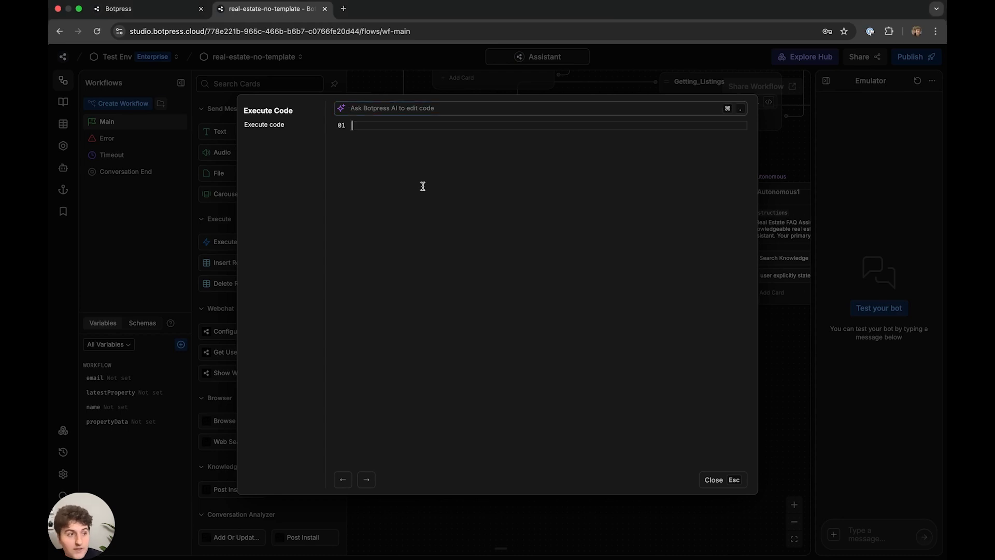
key(super+Tab)
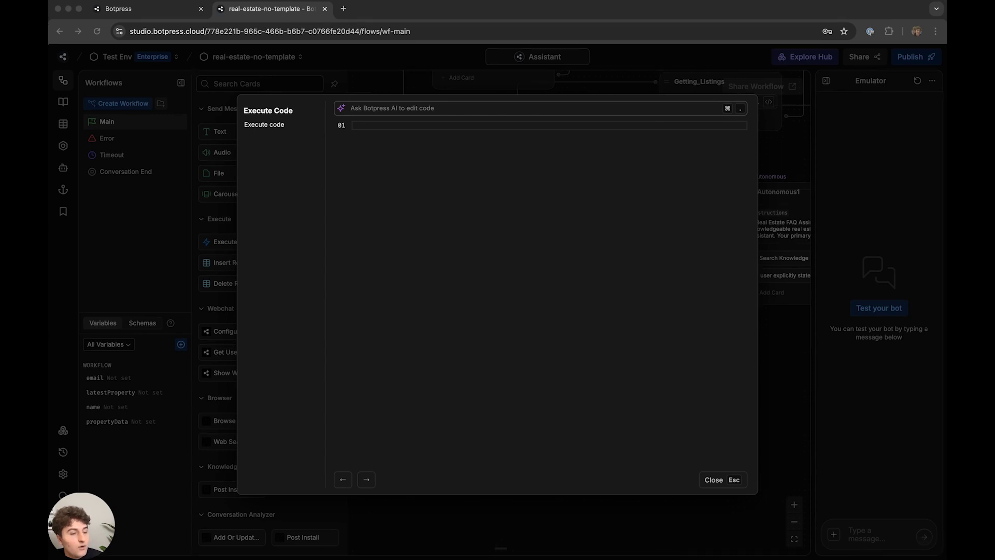
key(super+Tab)
text(const random = () => {     return Math.floor(100000 + Math.random() * 90000) }  let isUnique = false let randomn  while (!isUnique) {     randomn = random()     const existingRecords = await TicketsTable.findRecords({filter: AI`num is ${randomn}`})     if (existingRecords.length === 0) {         isUnique = true     } }  workflow.randomNumber = randomn)
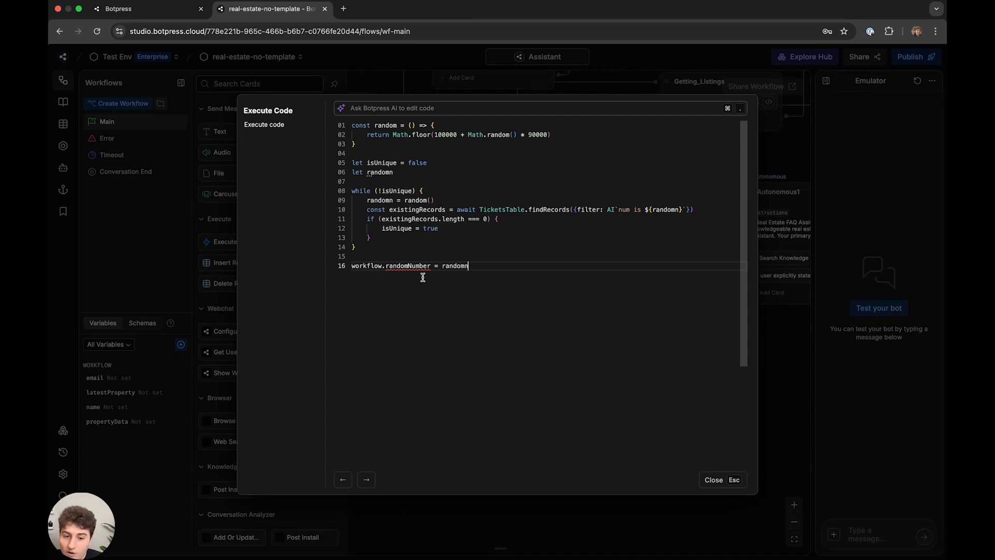
click(714, 479)
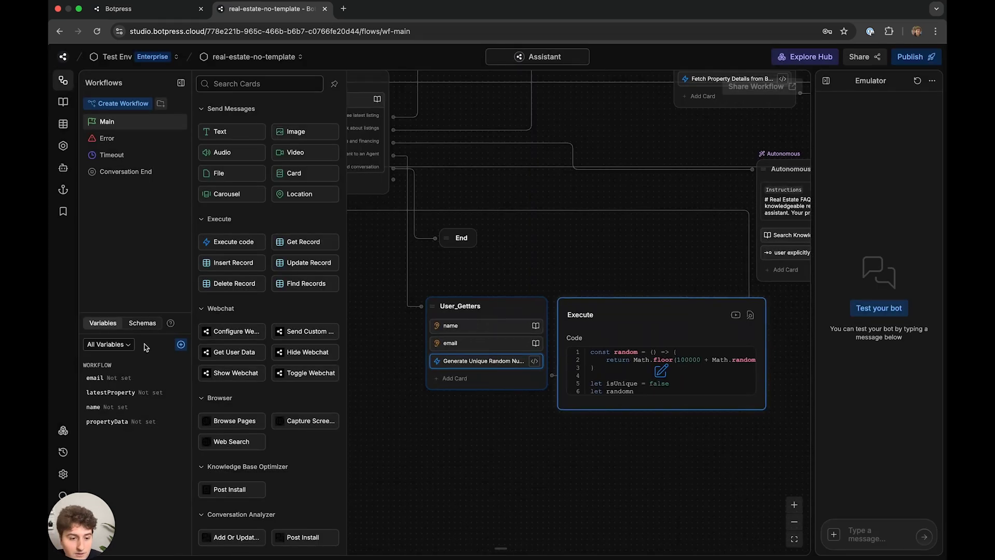
- Create a Number workflow variable named randomNumber
click(181, 344)
click(314, 393)
click(310, 238)
click(259, 434)
text(r)
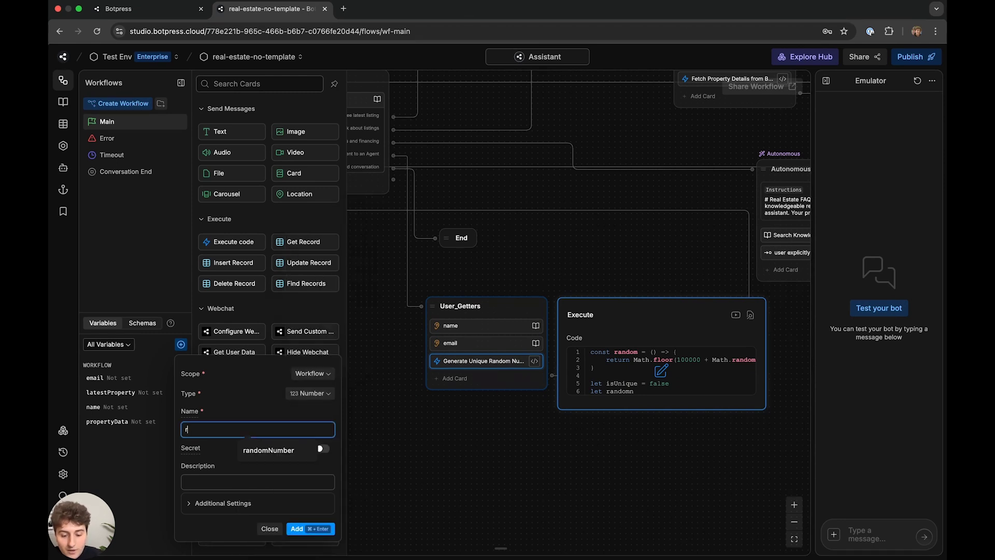
text(andomNumber)
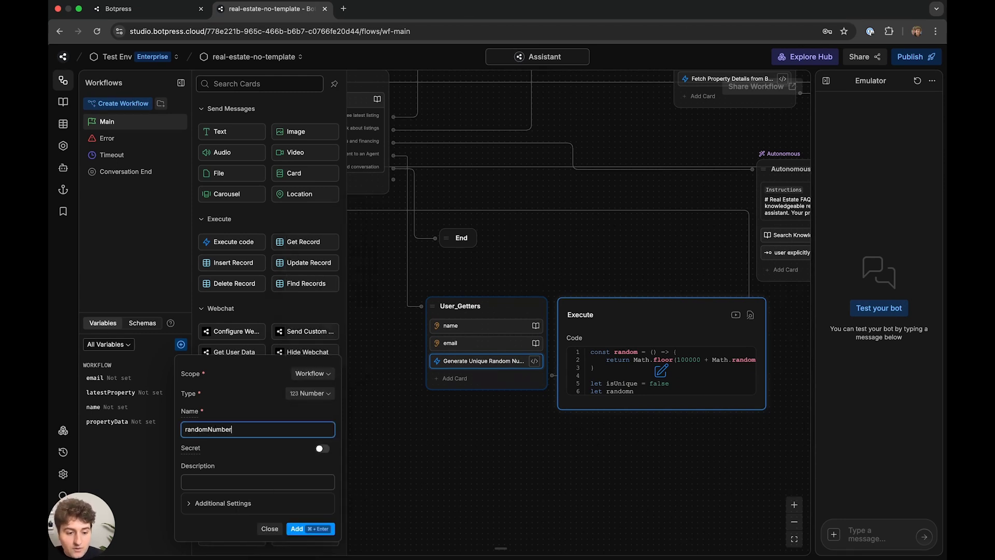
click(312, 528)
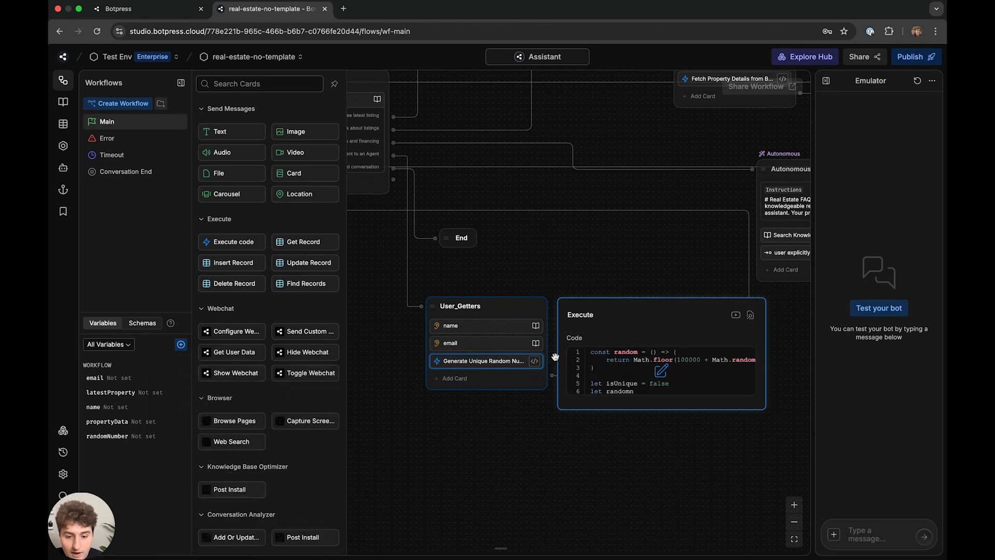
- Reopen the random number code and review the line that stores randomNumber
click(684, 372)
drag(449, 285, 421, 254)
click(555, 273)
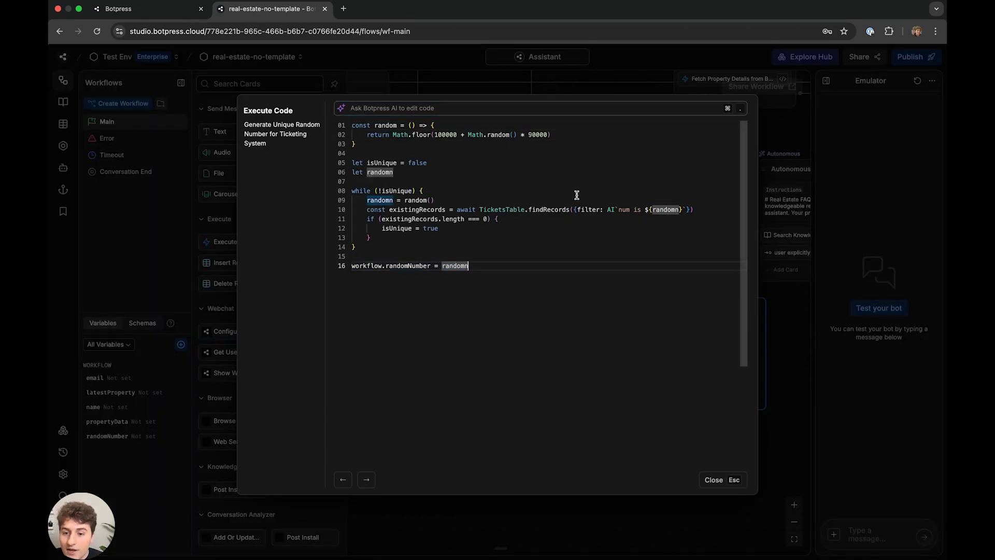
- Review the loop that checks TicketsTable for duplicate numbers, then close the code editor
drag(517, 218, 382, 208)
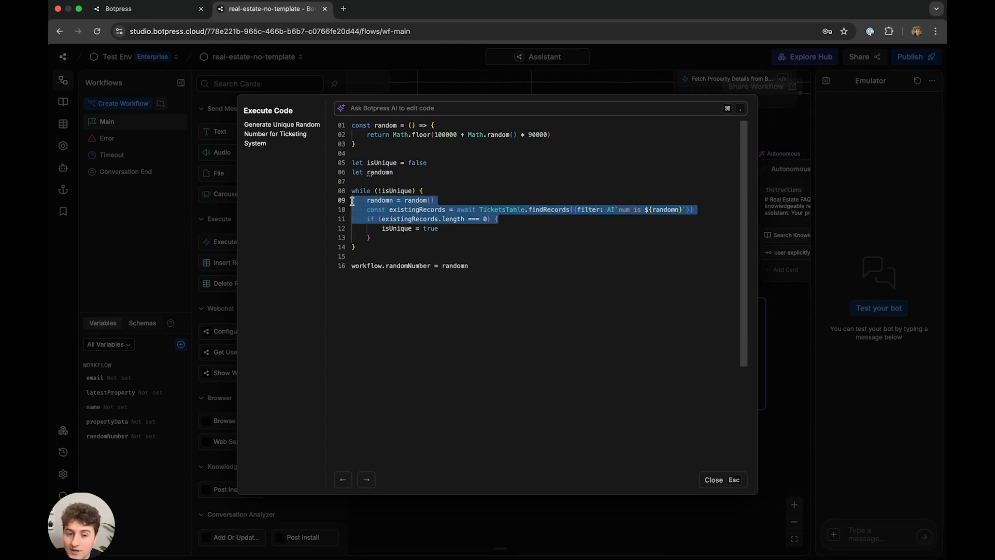
click(501, 222)
click(468, 229)
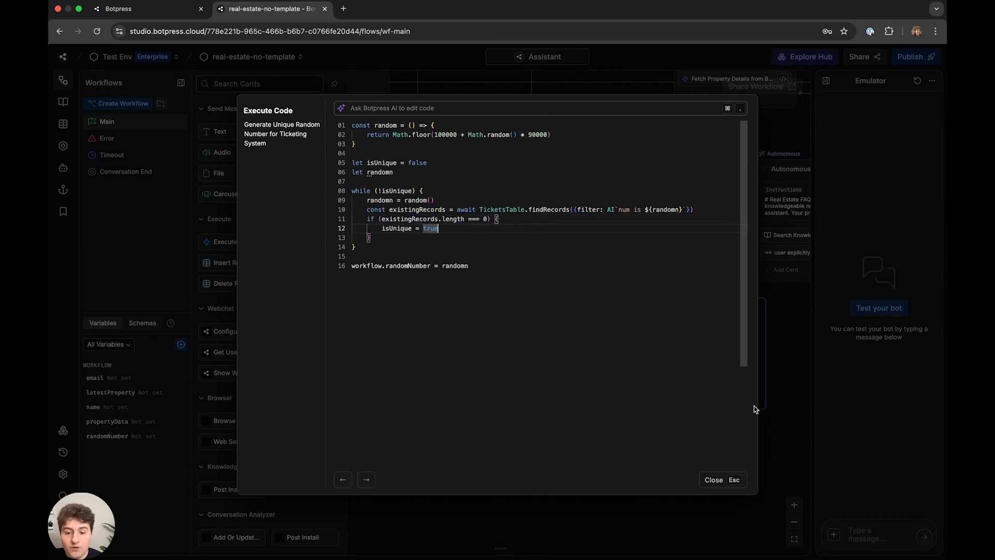
click(731, 480)
- Inspect the empty TicketsTable's num and convhistory columns, then return to the Main workflow
click(62, 124)
click(63, 102)
click(63, 124)
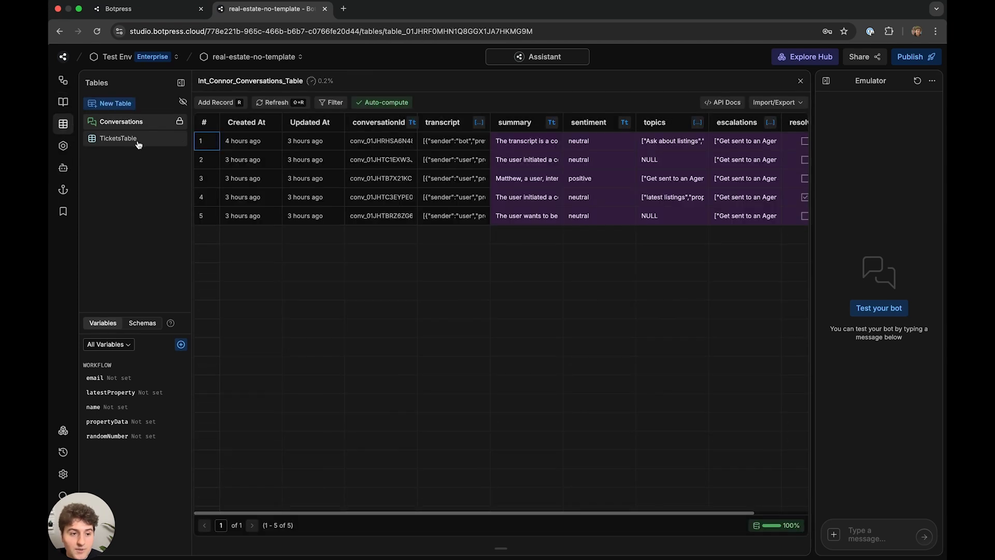
click(136, 139)
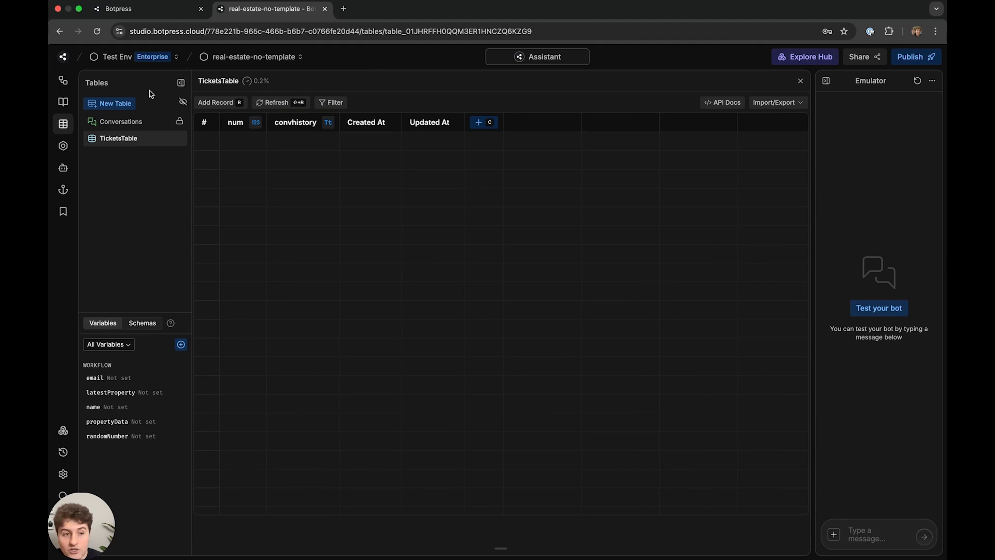
click(62, 81)
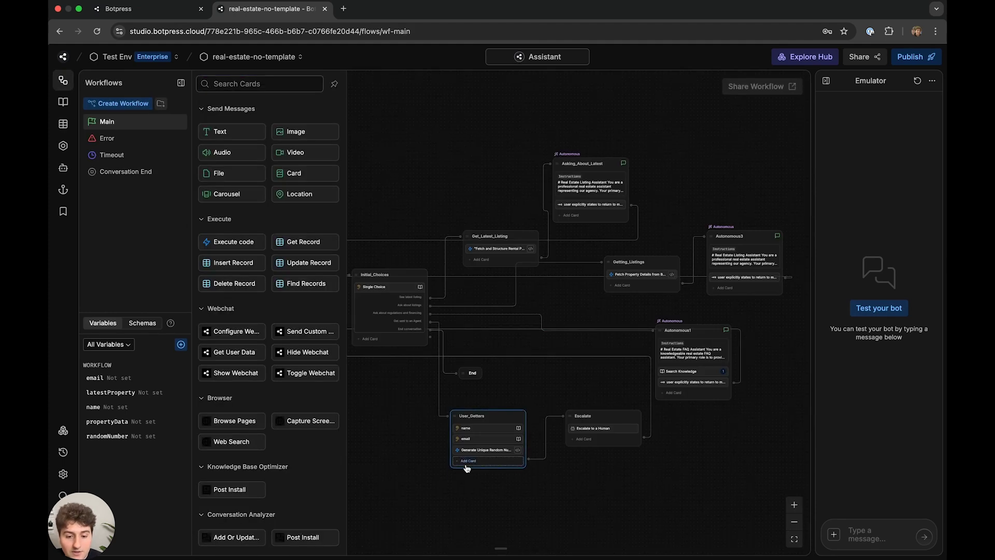
- Add an Insert Record card to User_Getters targeting TicketsTable
scroll(402, 363, down, 4)
scroll(490, 392, up, 5)
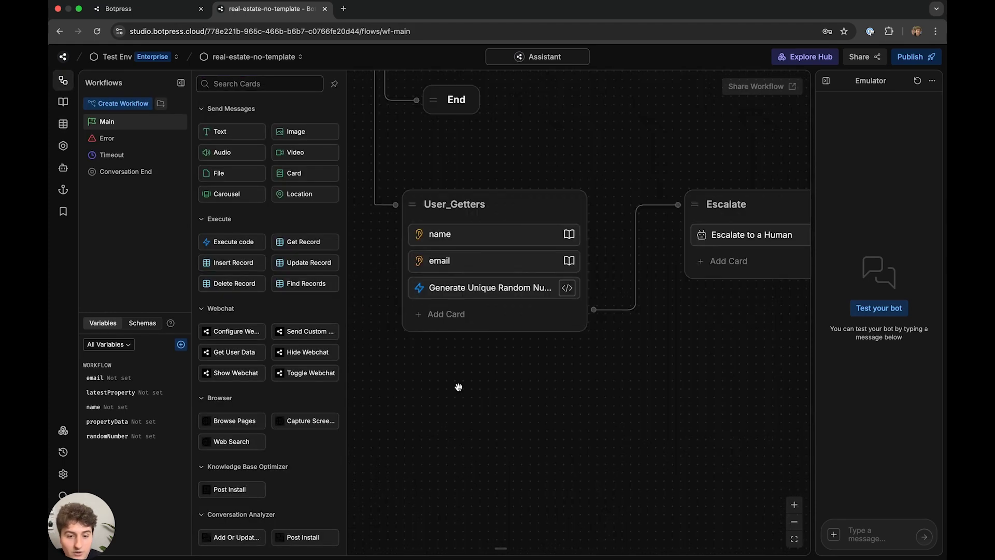
drag(233, 262, 596, 325)
scroll(678, 275, right, 5)
click(660, 250)
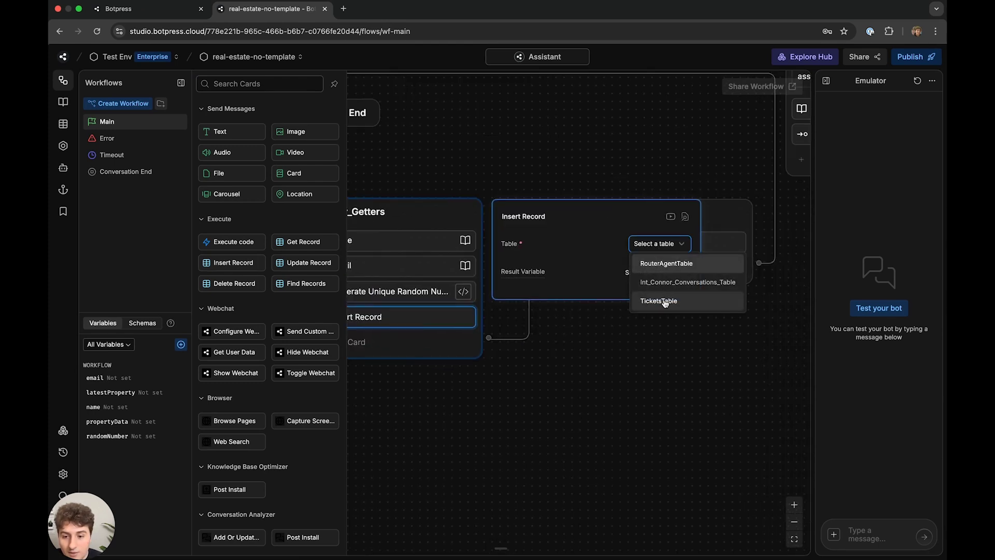
click(659, 301)
click(654, 272)
click(615, 377)
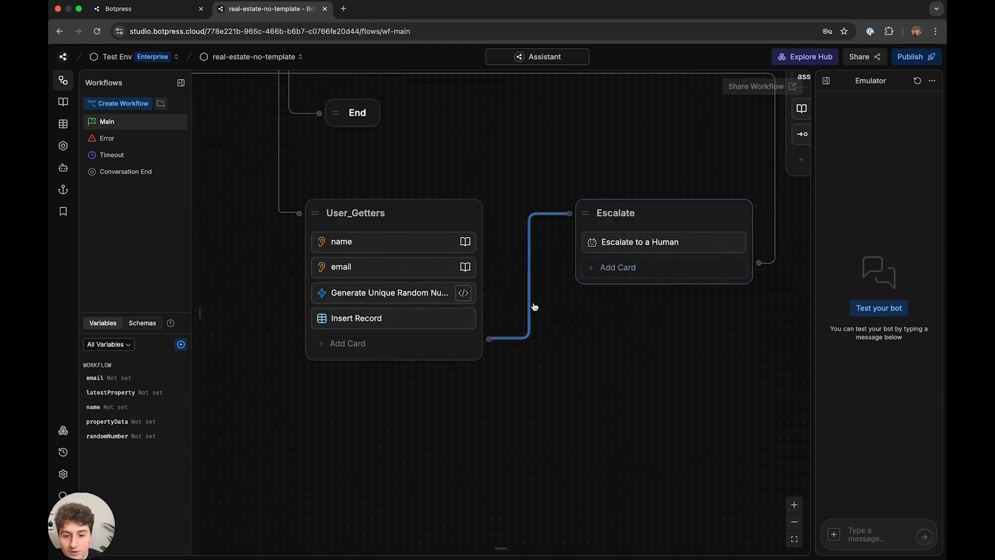
- Set the convhistory field to {{conversation.SummaryAgent.summary}}
click(411, 323)
click(686, 314)
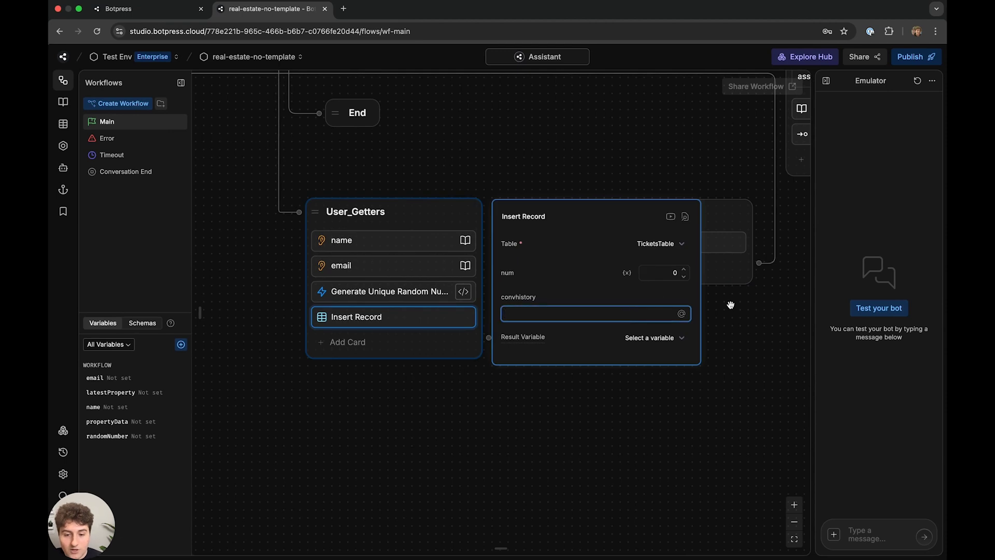
text({{conv)
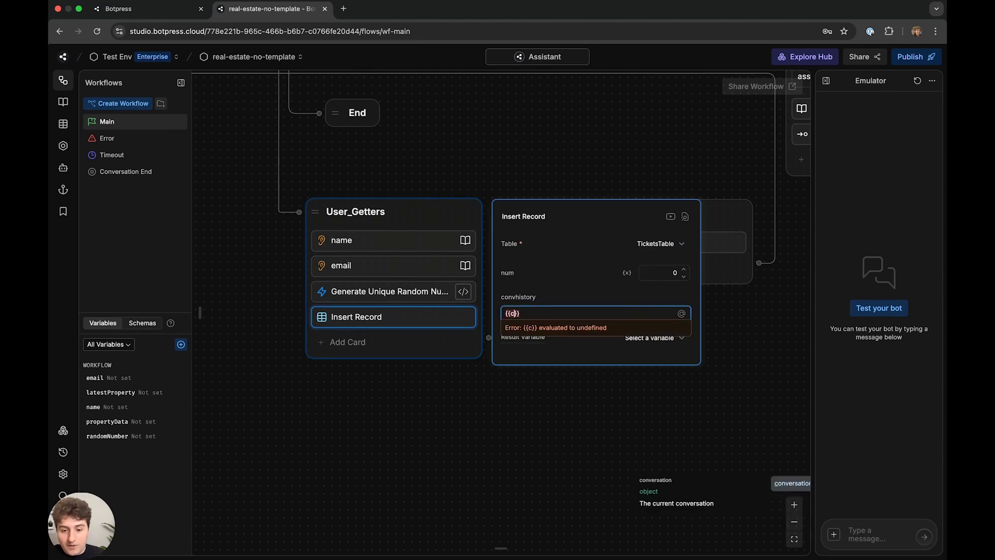
text(ersation.SummaryA)
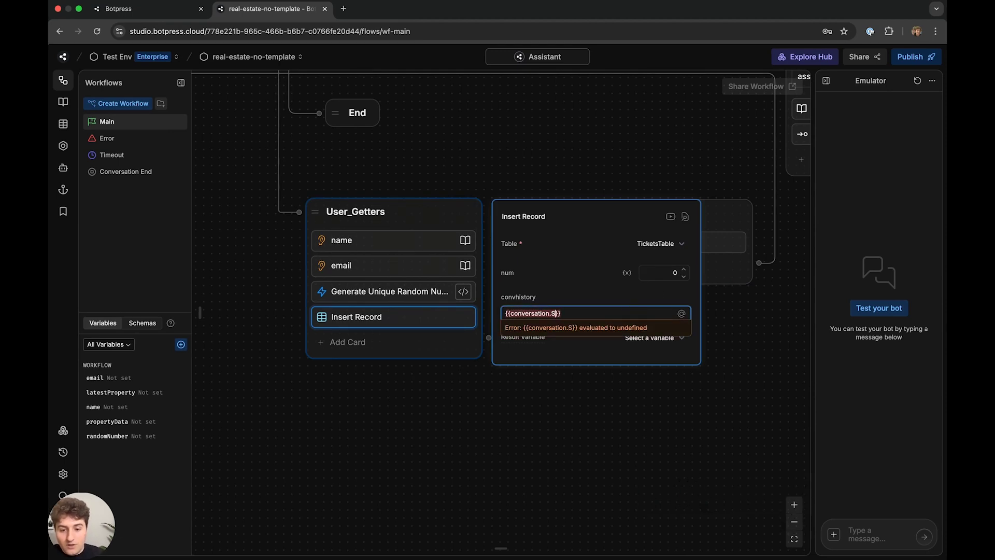
text(gent.su)
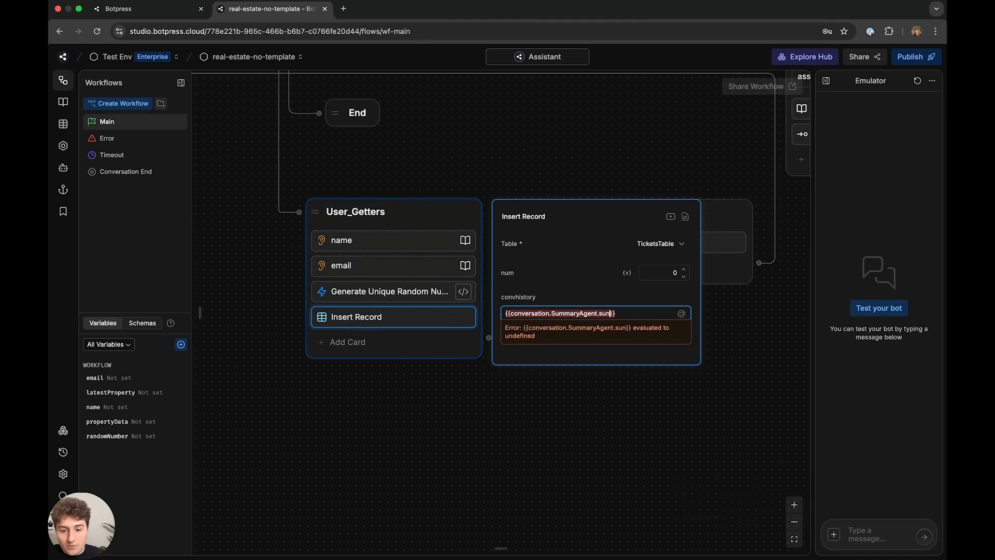
text(mmary)
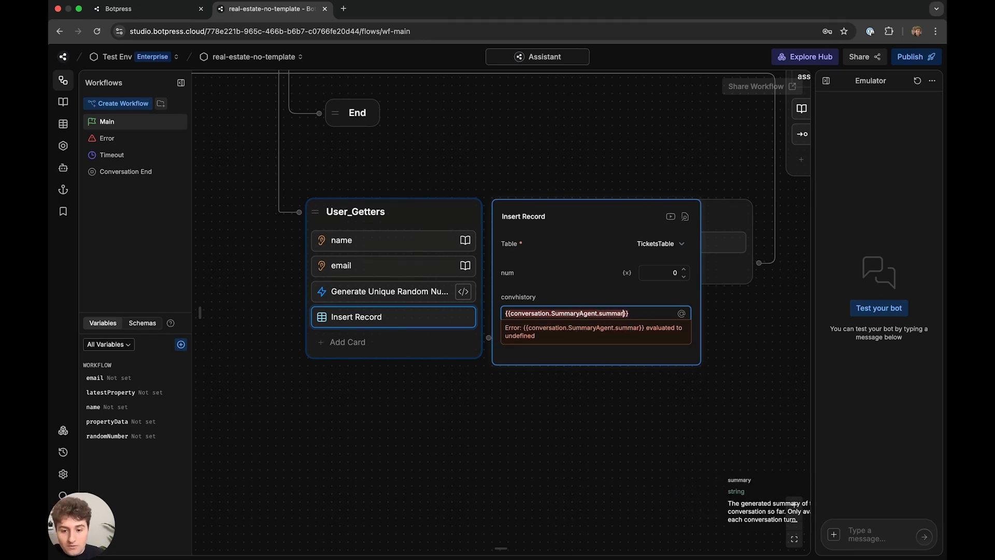
click(573, 385)
- Switch num to an expression and set it to workflow.randomNumber
click(402, 324)
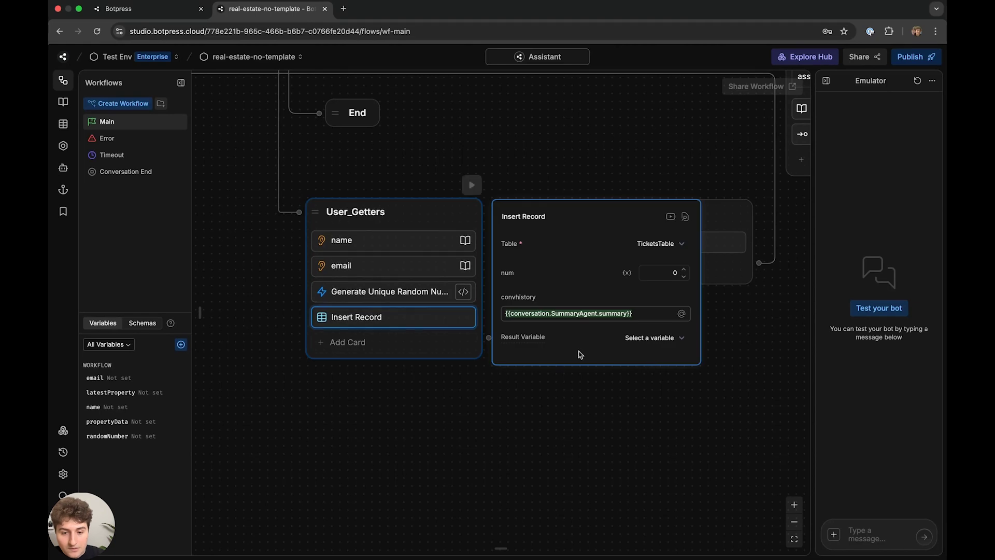
click(656, 339)
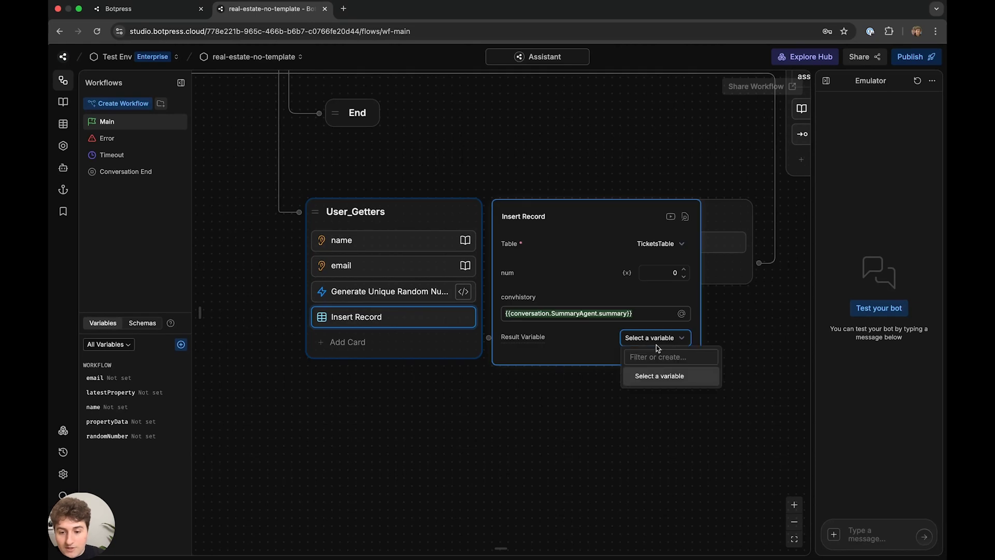
click(582, 343)
click(626, 273)
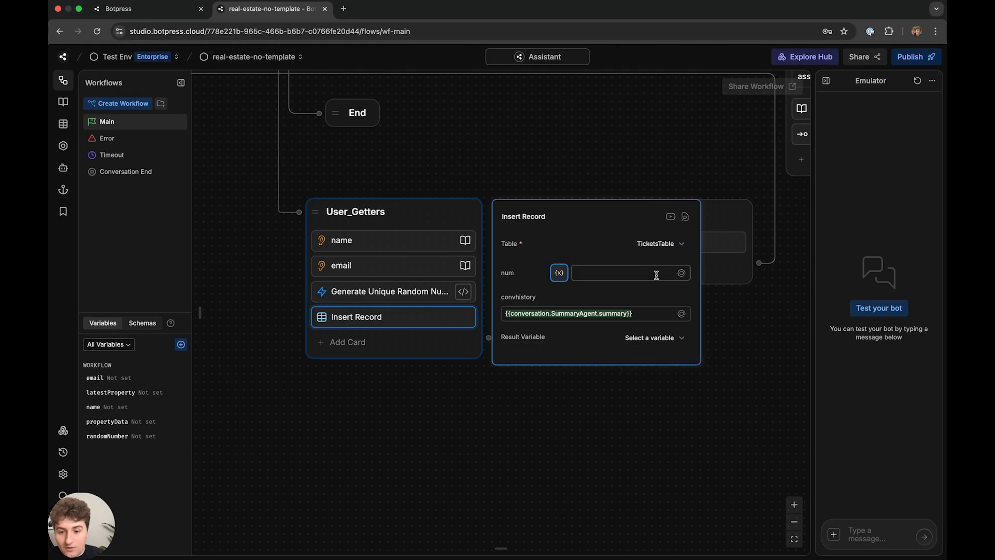
text({{)
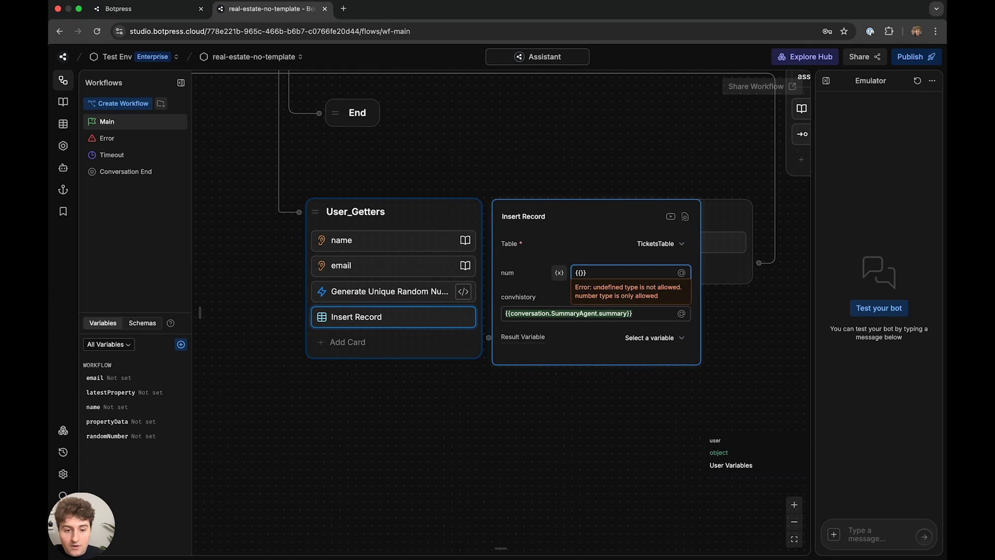
text(workflow.randomNumber)
key(super+a)
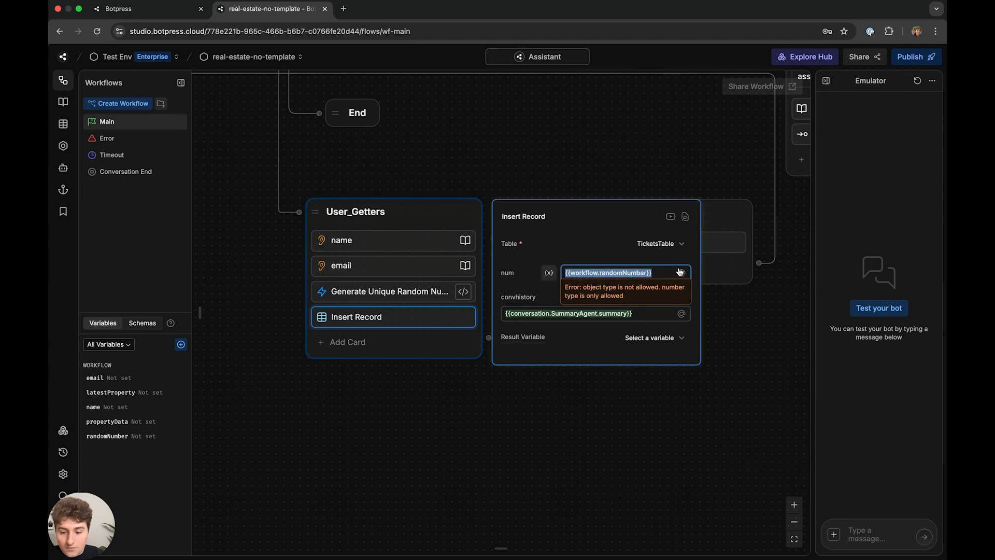
click(681, 272)
click(721, 308)
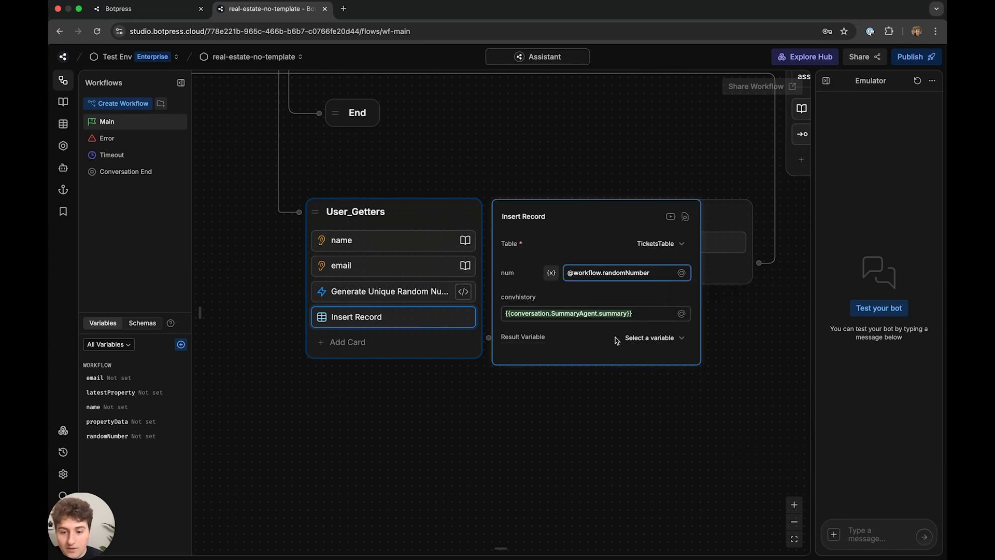
click(607, 438)
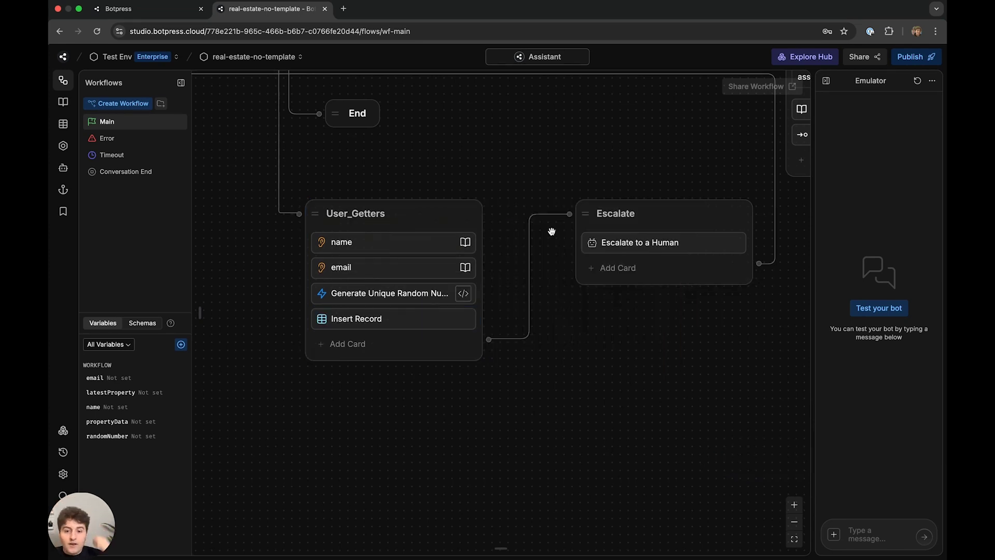
scroll(558, 244, down, 6)
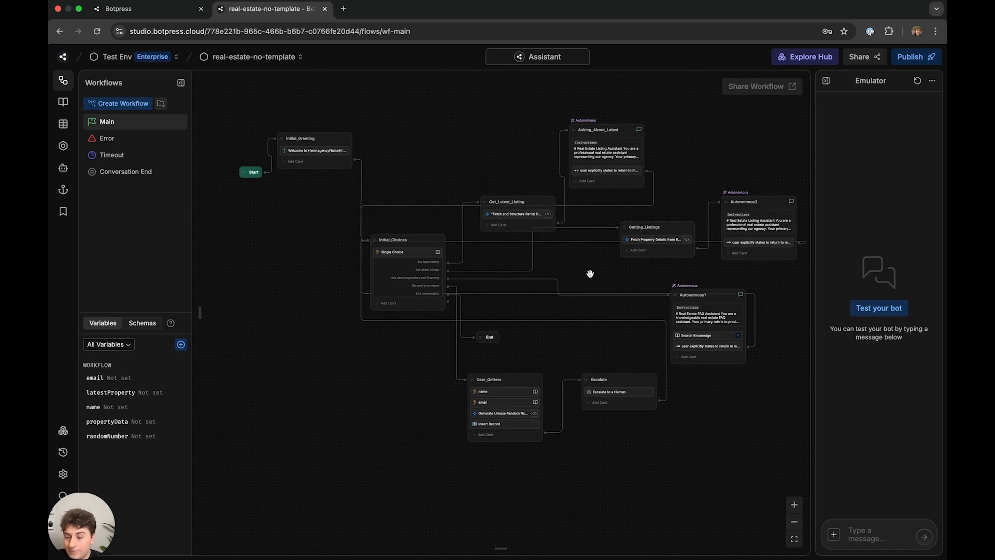
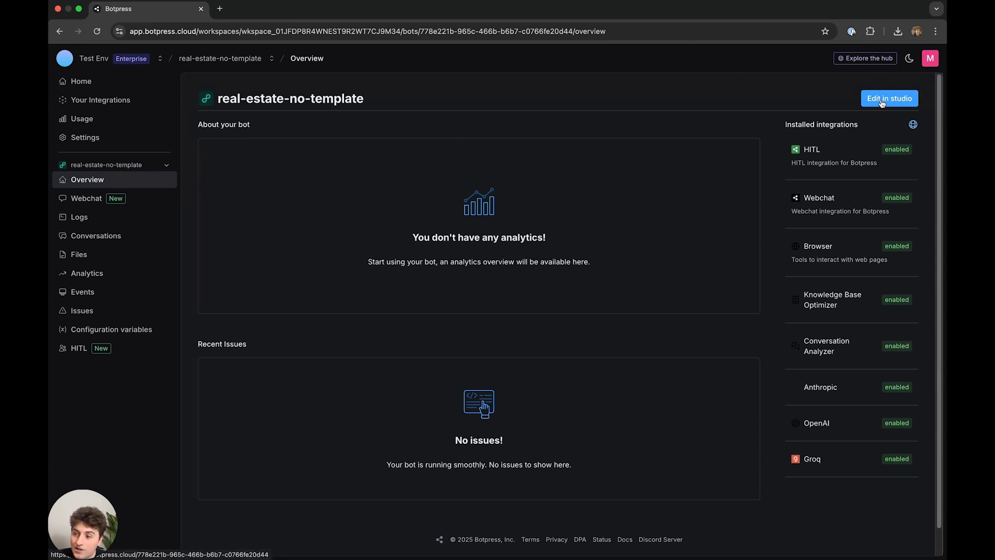
- Name the webchat bot BotpressAgency and upload a new avatar image from Downloads
click(91, 198)
click(318, 185)
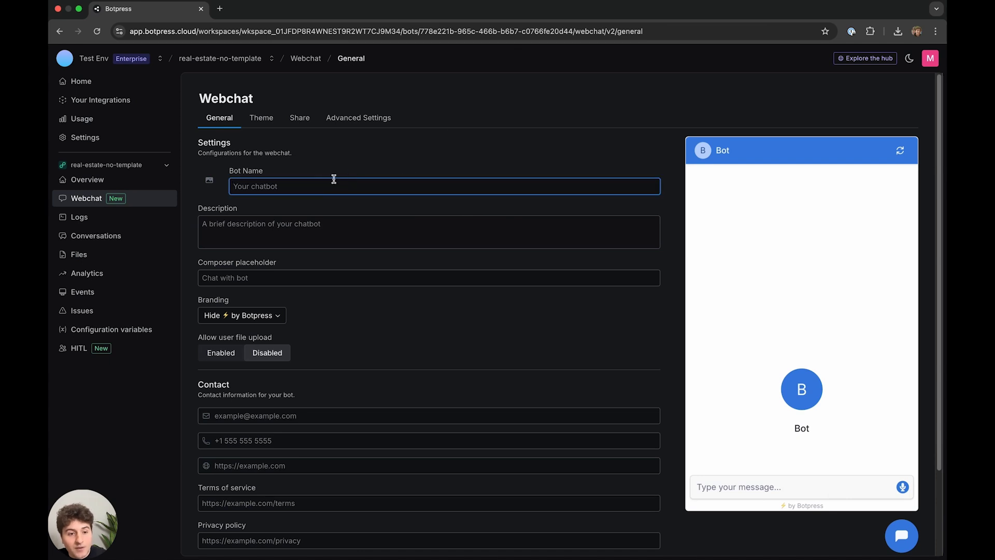
text(B)
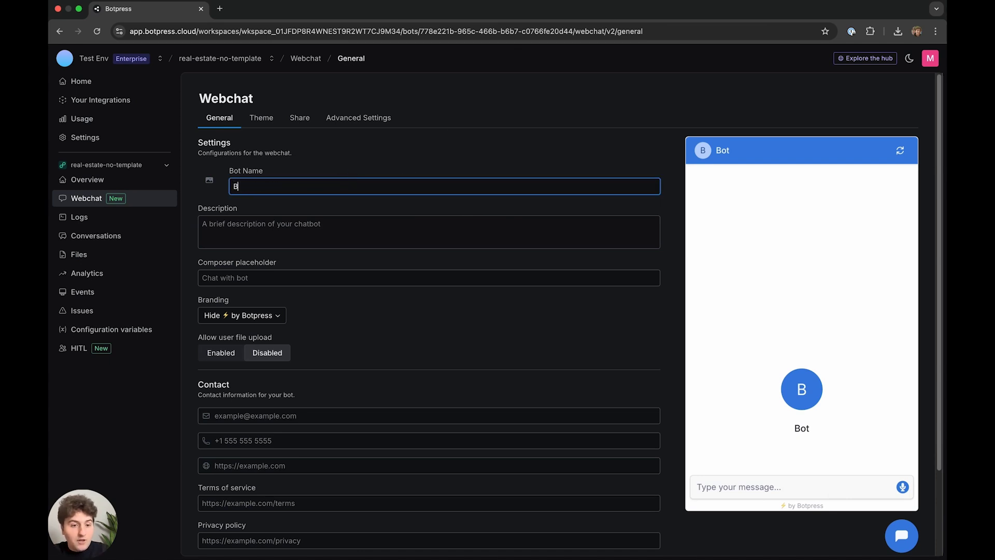
text(otpressAgency)
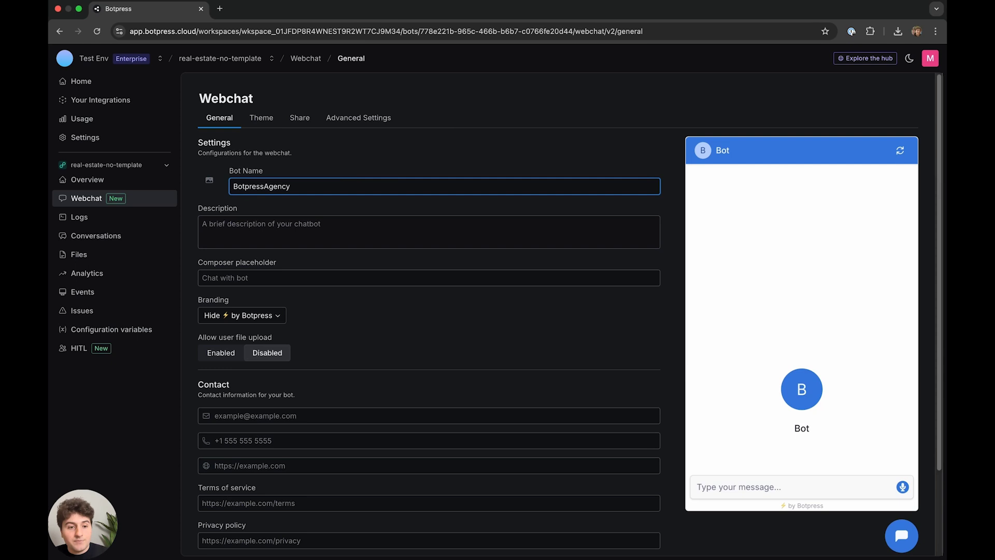
click(209, 180)
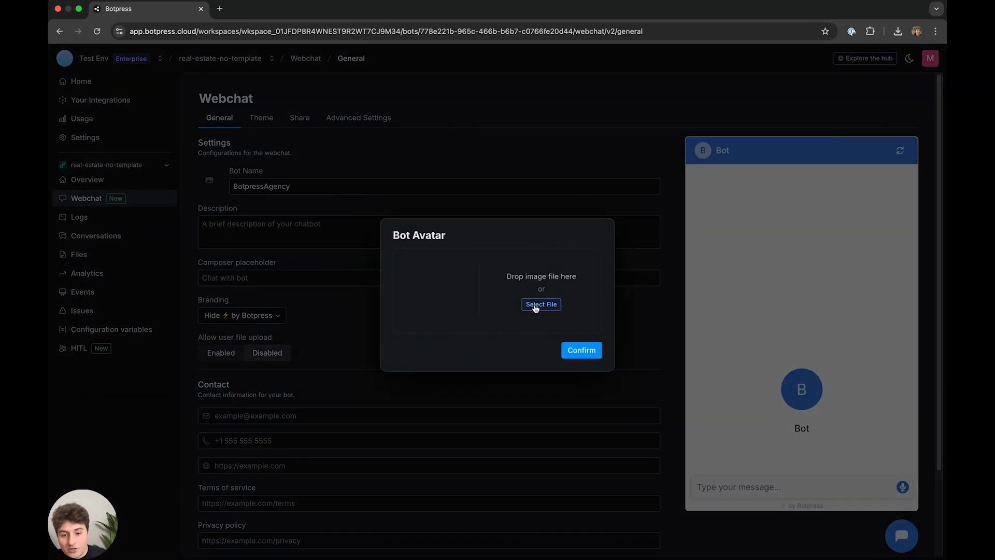
click(535, 306)
click(474, 257)
click(675, 402)
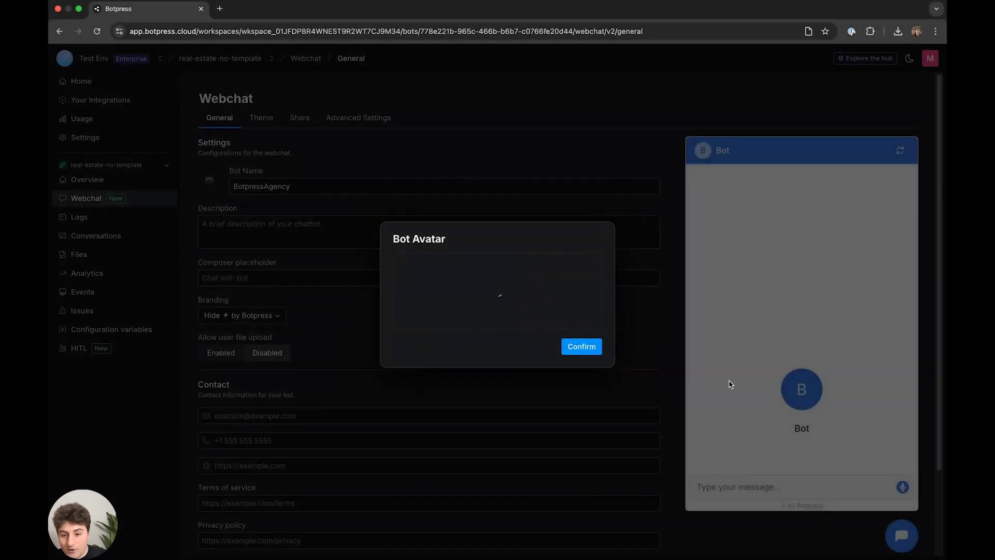
click(593, 353)
- Paste the description 'Build Better with Botpress' and keep the Botpress branding hidden
click(343, 229)
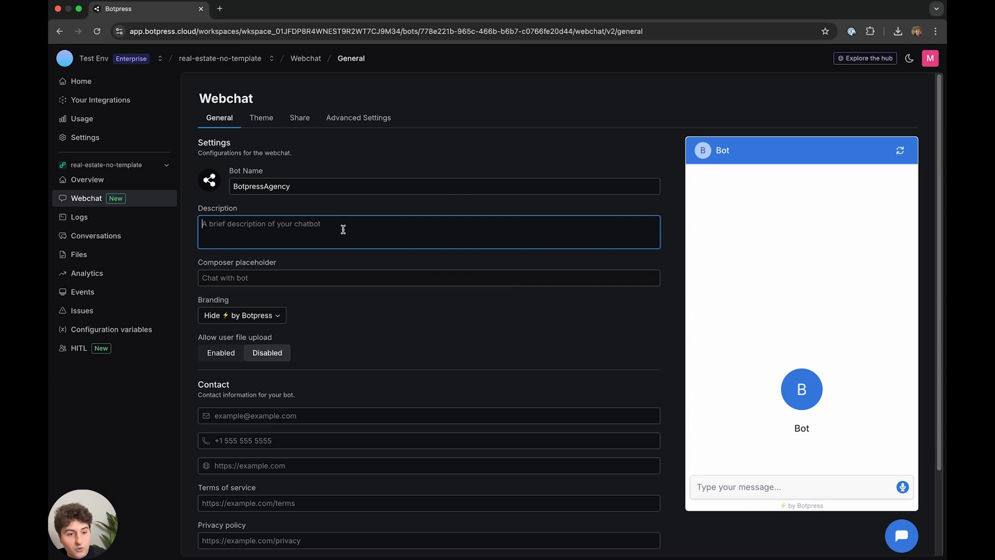
key(super+Tab)
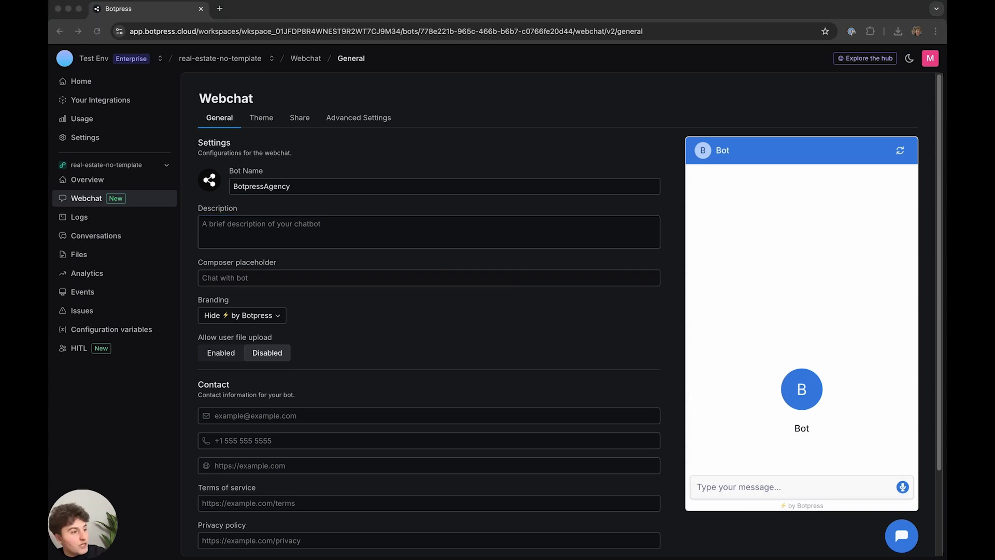
click(282, 222)
text(Build Better with Botpress)
click(257, 277)
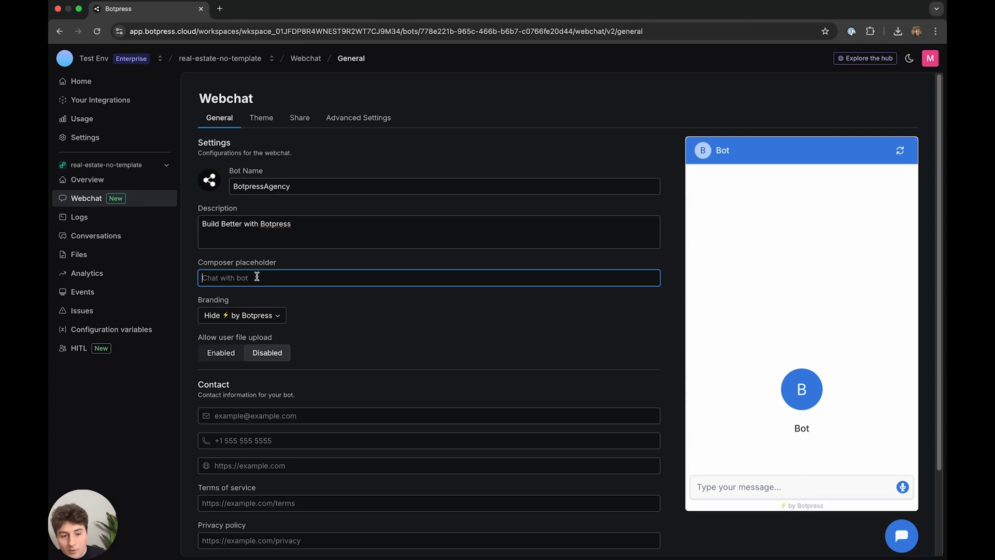
click(317, 317)
scroll(267, 316, down, 1)
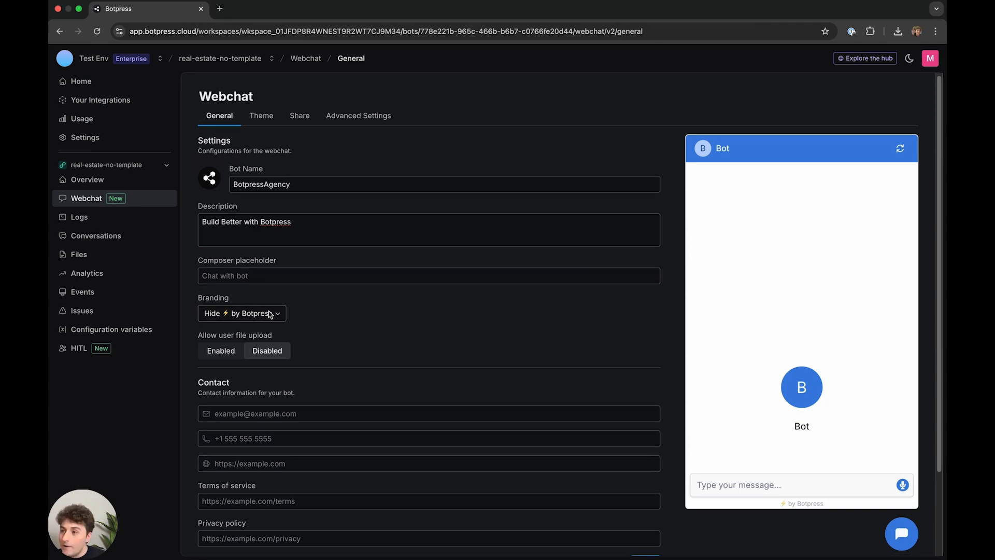
click(269, 314)
click(384, 344)
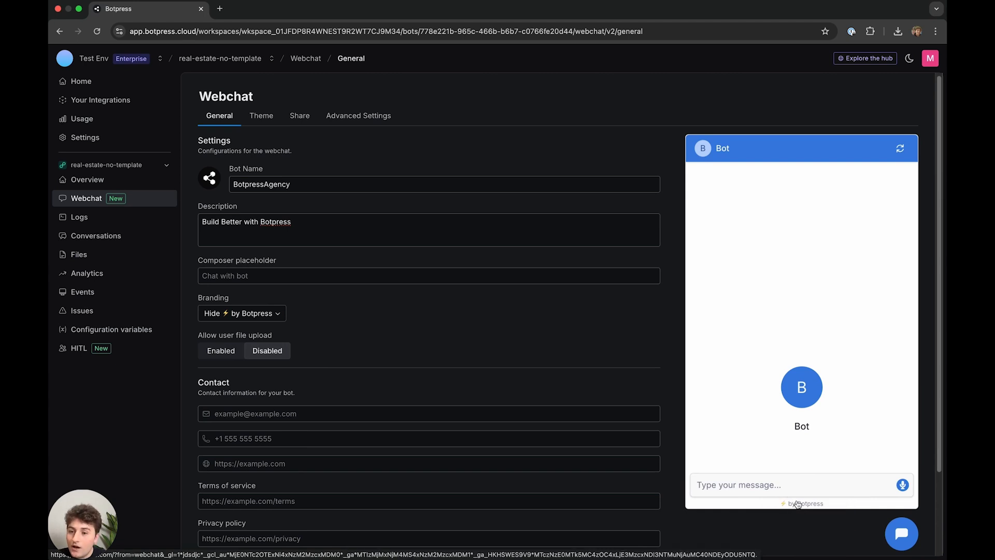
click(278, 318)
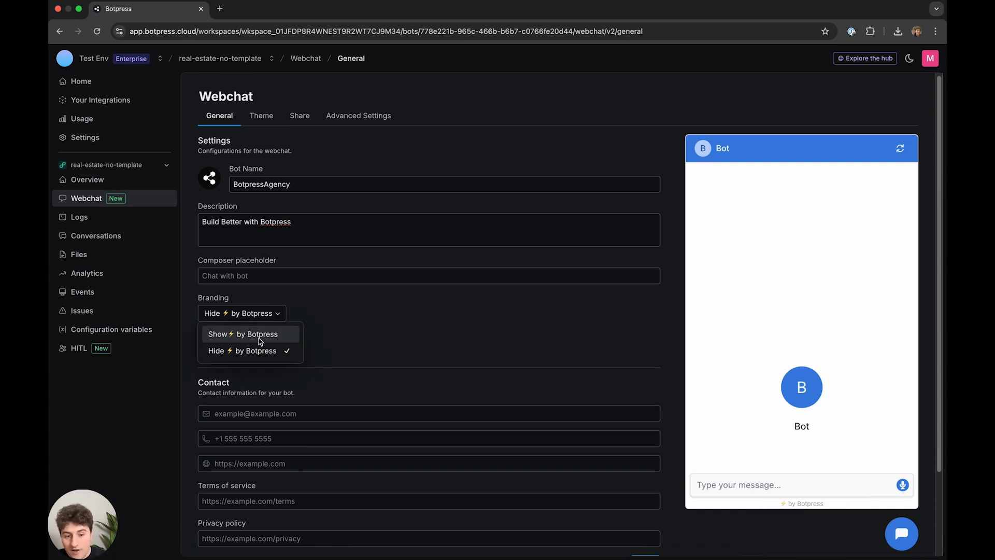
click(265, 352)
scroll(322, 360, down, 2)
- Paste the contact e-mail and phone number into the webchat Contact fields
click(300, 337)
key(super+Tab)
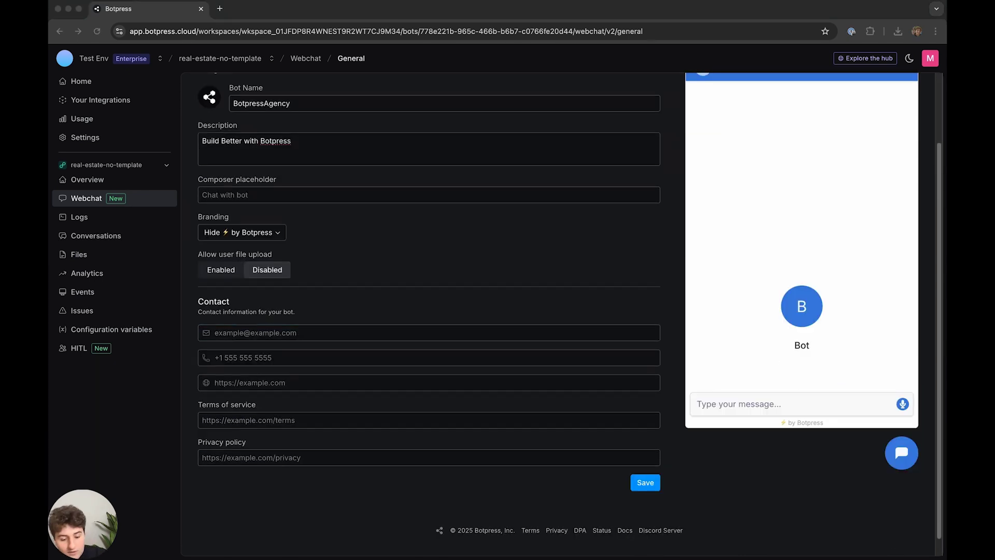
click(440, 337)
key(super+v)
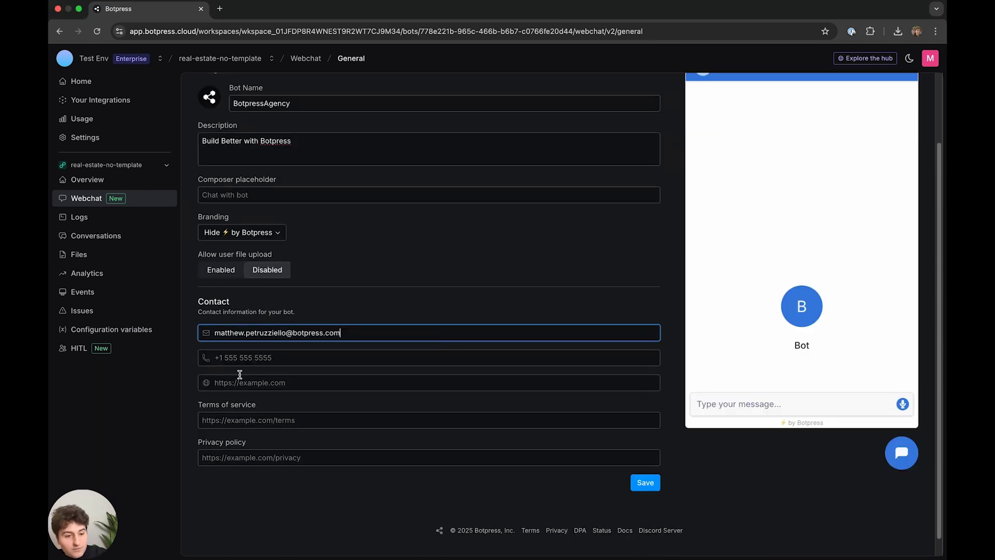
key(super+Tab)
key(super+Tab)
click(275, 357)
key(super+v)
key(super+Tab)
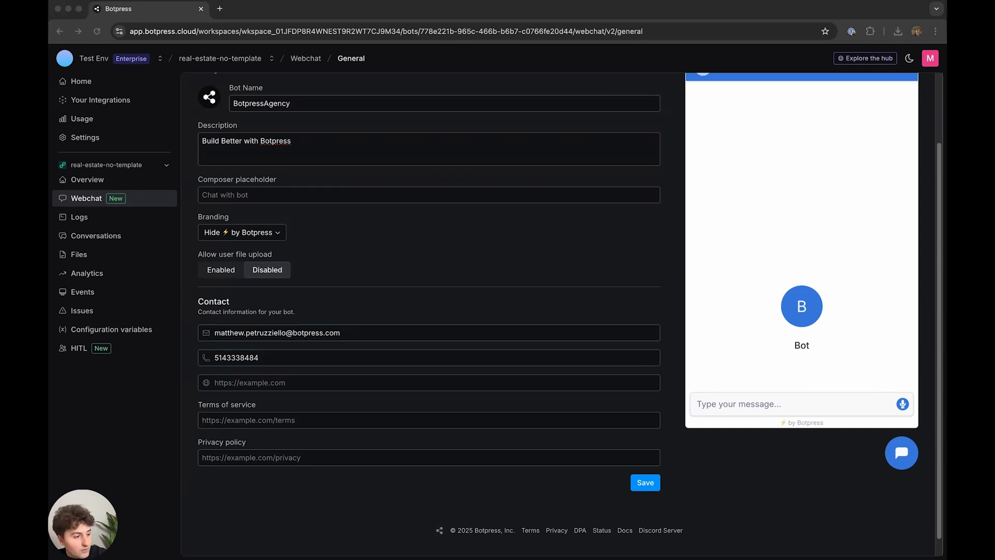
key(super+Tab)
click(262, 383)
text(https://botpress.com/)
key(super+Tab)
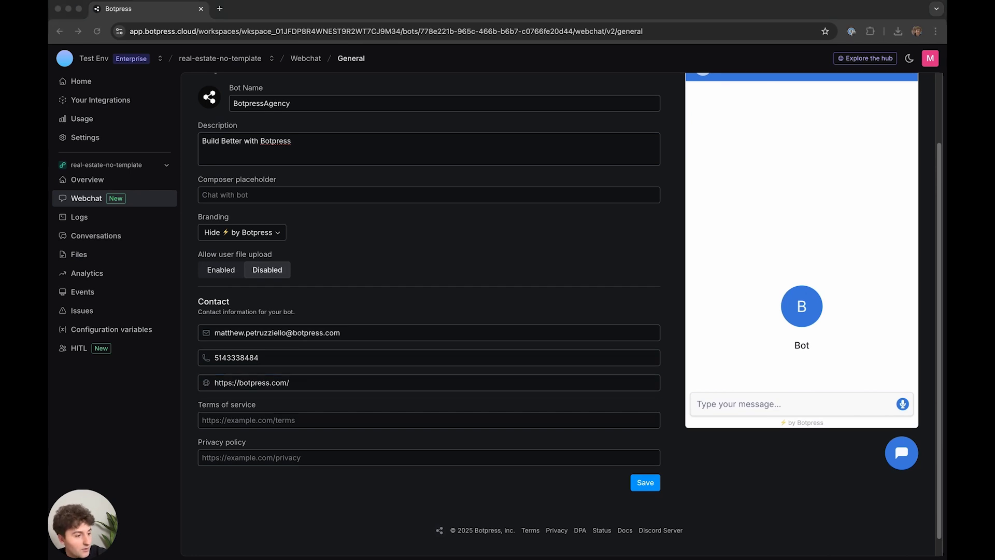
key(super+Tab)
click(261, 420)
text(https://botpress.com/legal/terms-of-service)
key(super+Tab)
key(super+Tab)
- Add the privacy policy link and save the webchat settings
click(297, 443)
text(https://botpress.com/legal/privacy-statement)
scroll(461, 366, up, 3)
scroll(462, 366, down, 4)
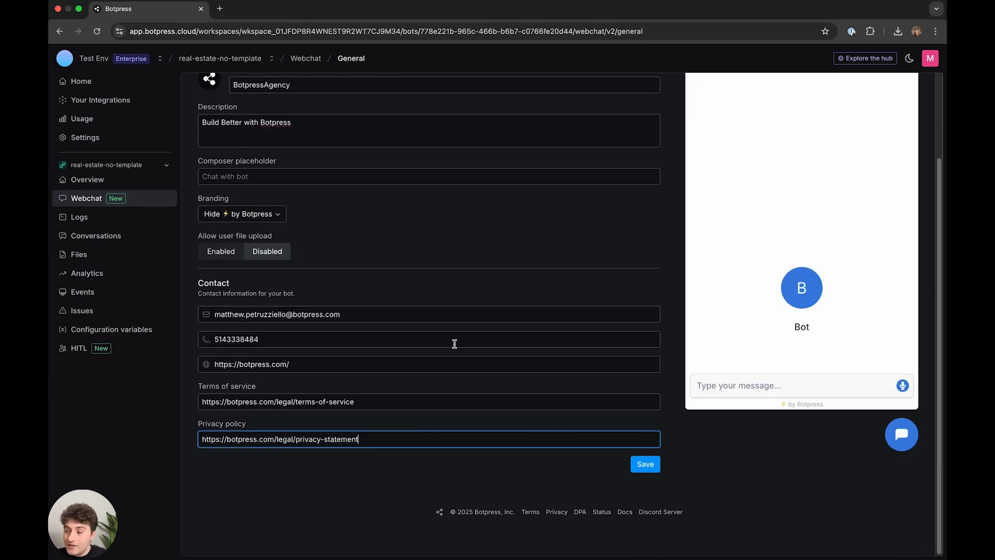
scroll(403, 342, up, 1)
triple_click(386, 441)
click(343, 339)
scroll(352, 321, up, 1)
scroll(347, 315, up, 2)
click(234, 166)
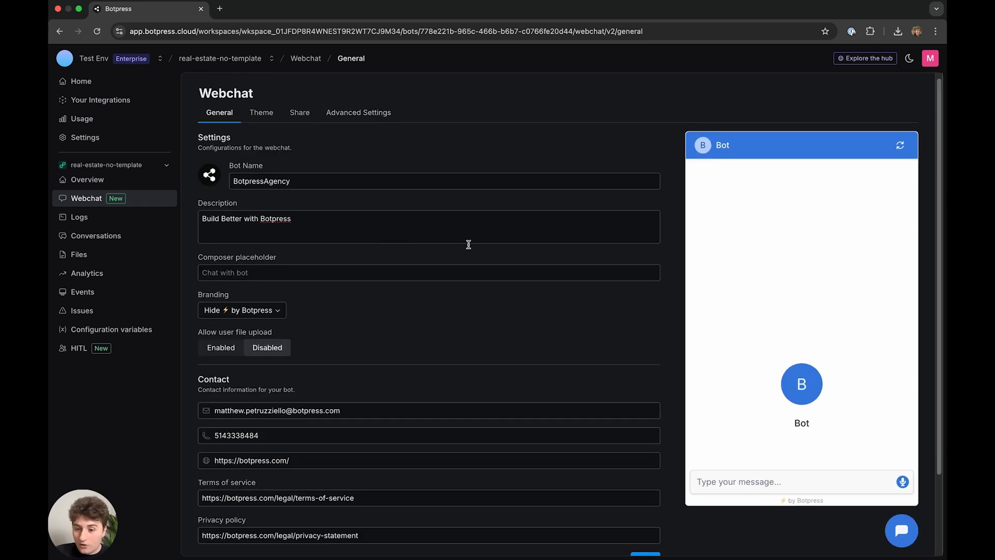
scroll(468, 244, down, 1)
click(654, 545)
scroll(575, 385, down, 1)
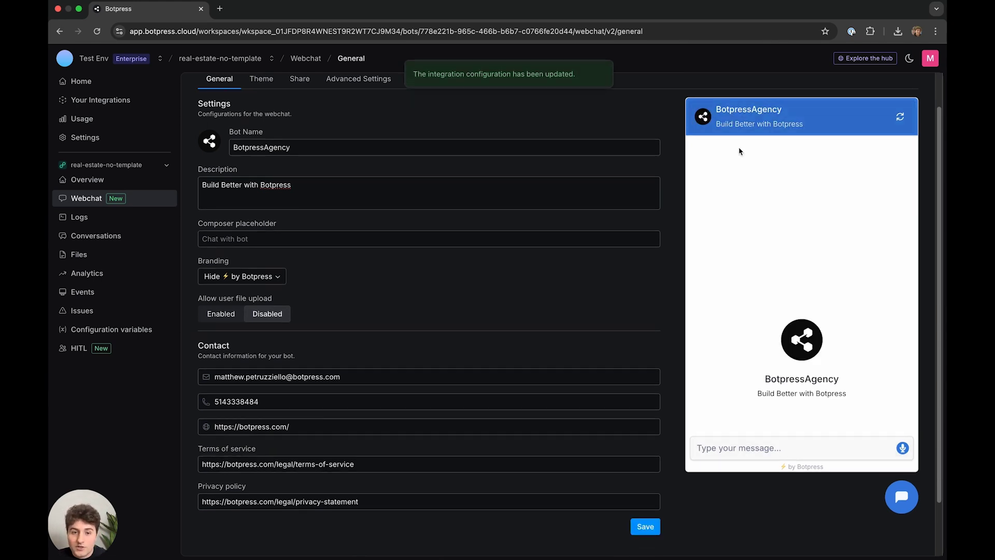
- Replace the blue webchat theme colour with dark grey 2d2d2d and save it
click(261, 79)
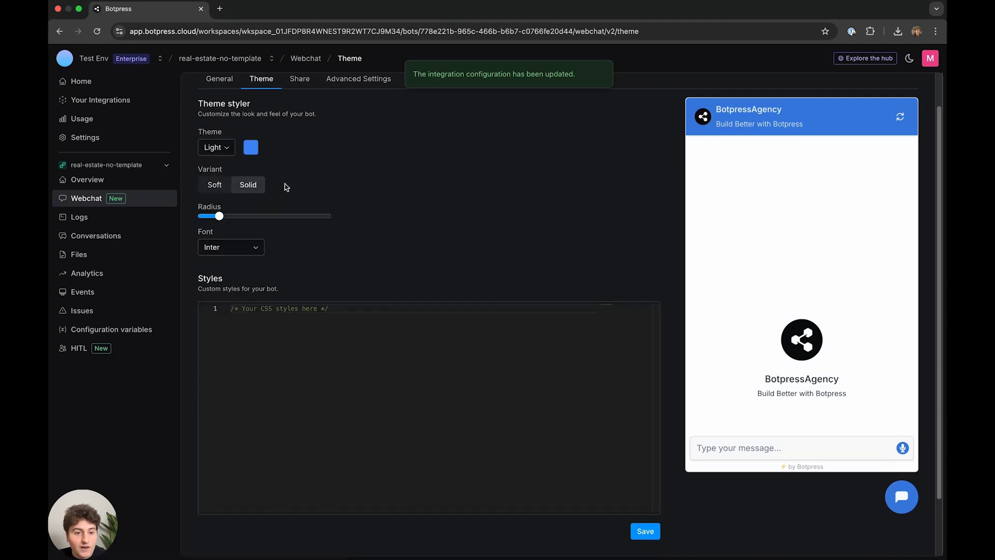
click(251, 148)
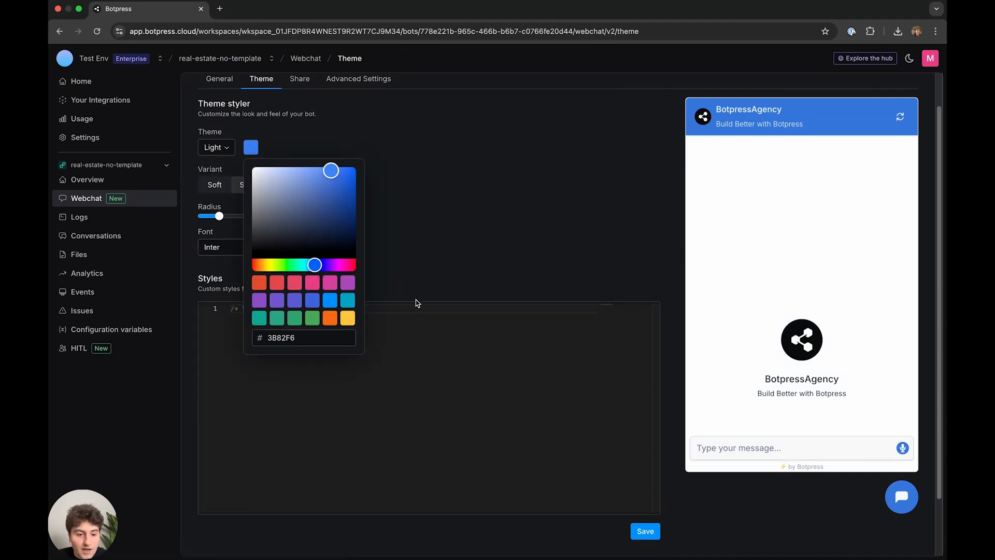
click(320, 340)
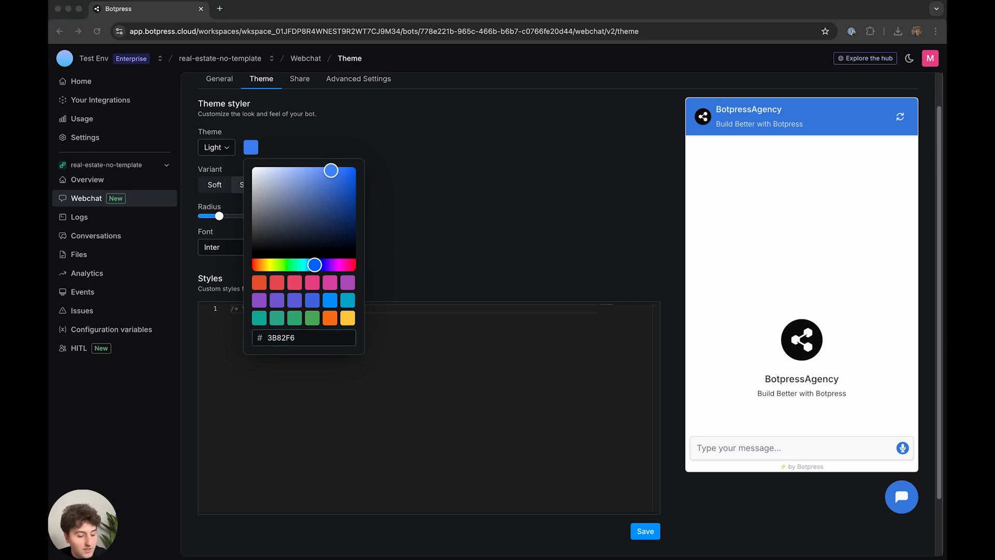
click(335, 338)
key(super+a)
text(2d2d2d)
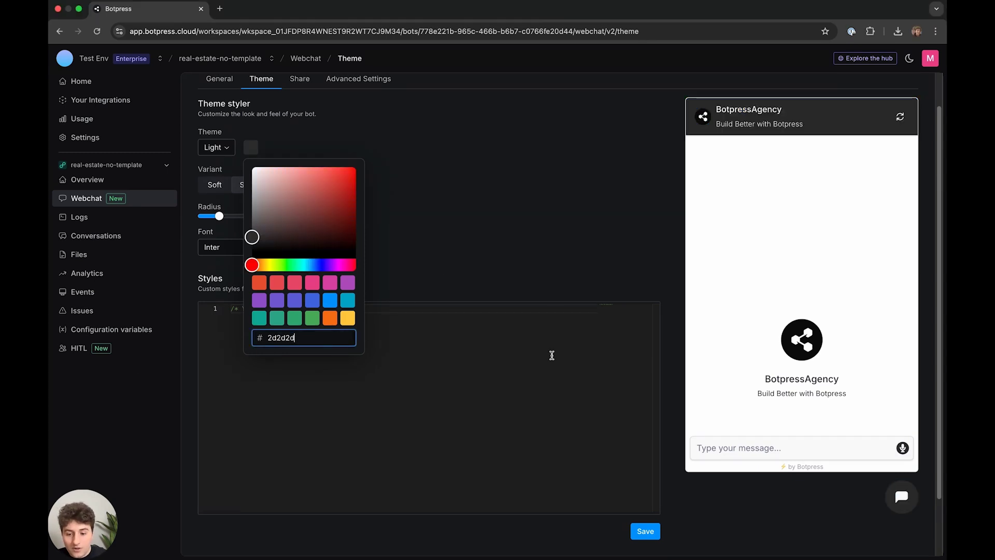
click(560, 373)
click(645, 531)
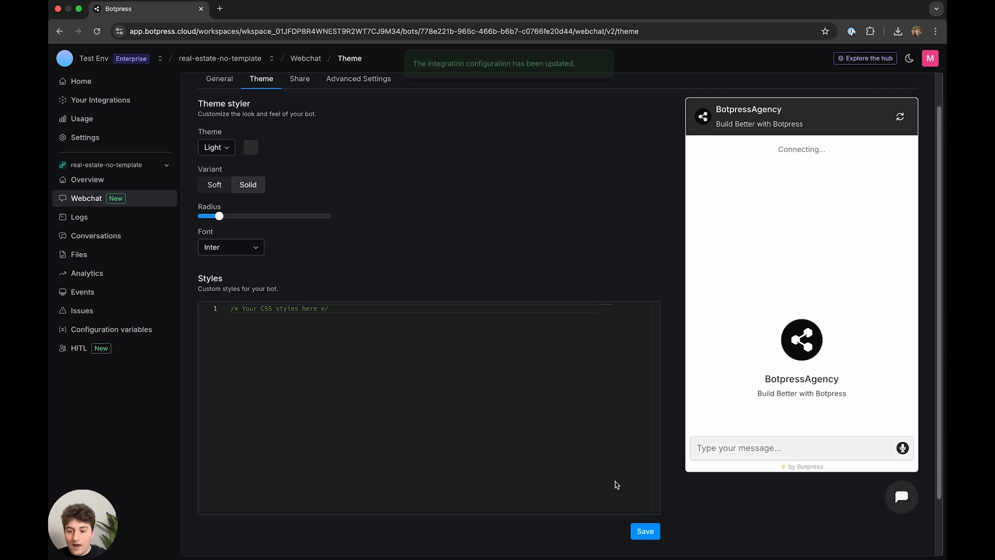
click(305, 83)
click(261, 79)
click(219, 79)
scroll(163, 141, up, 2)
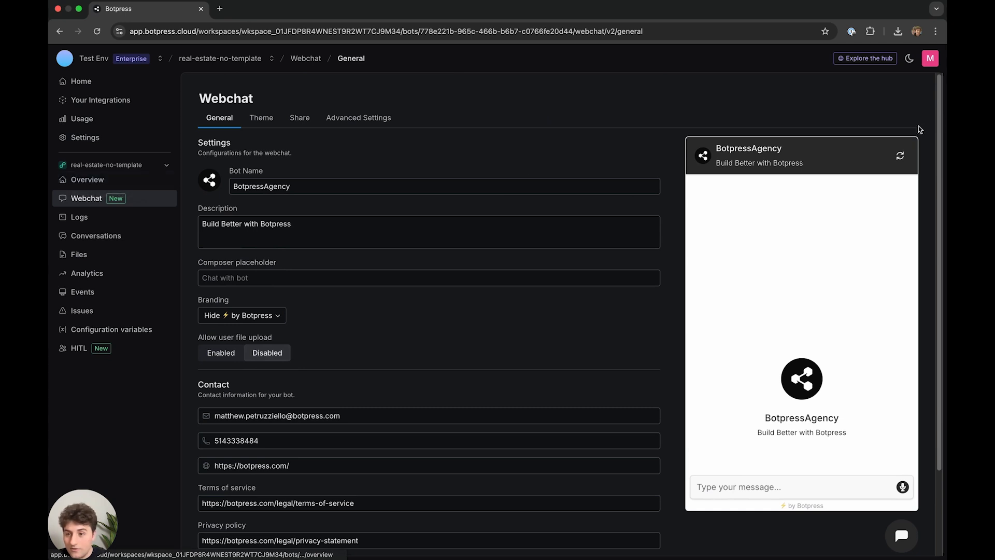
- Publish the real-estate bot from Studio, then revisit the webchat Theme settings
click(86, 180)
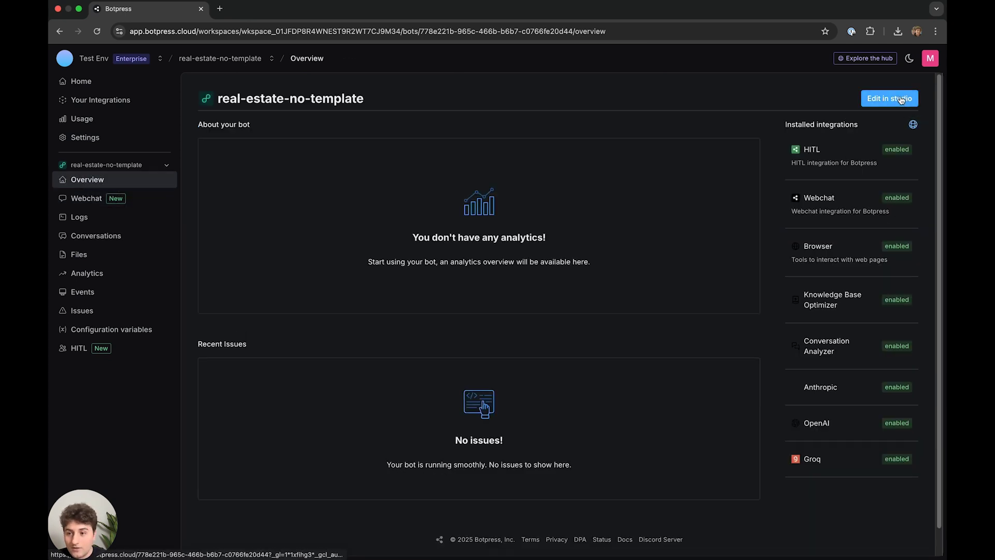
click(868, 103)
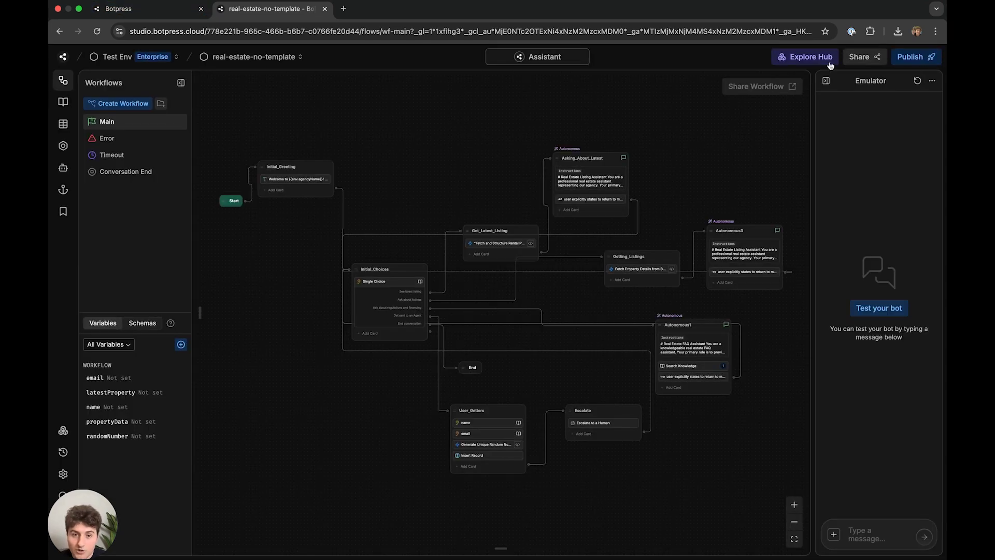
click(902, 57)
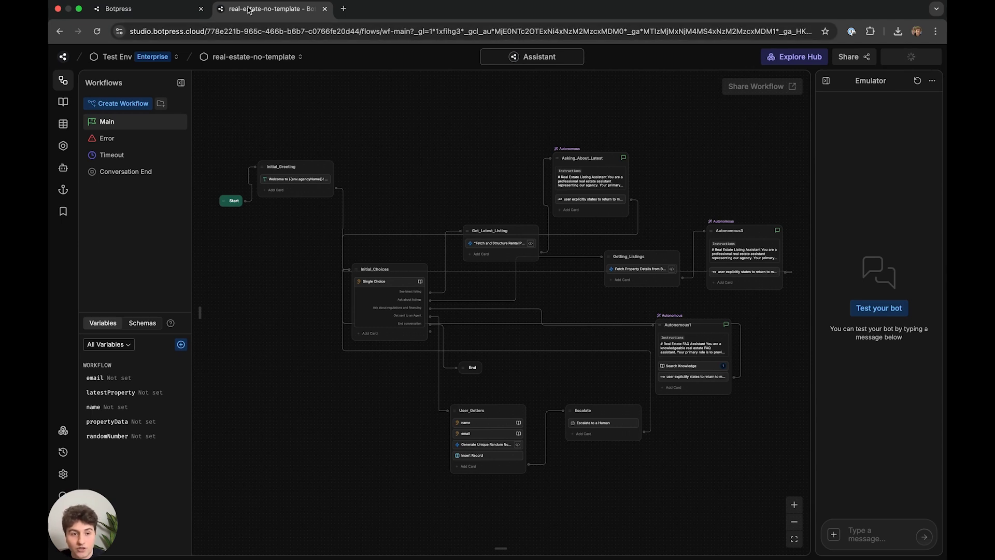
click(154, 17)
scroll(495, 331, up, 1)
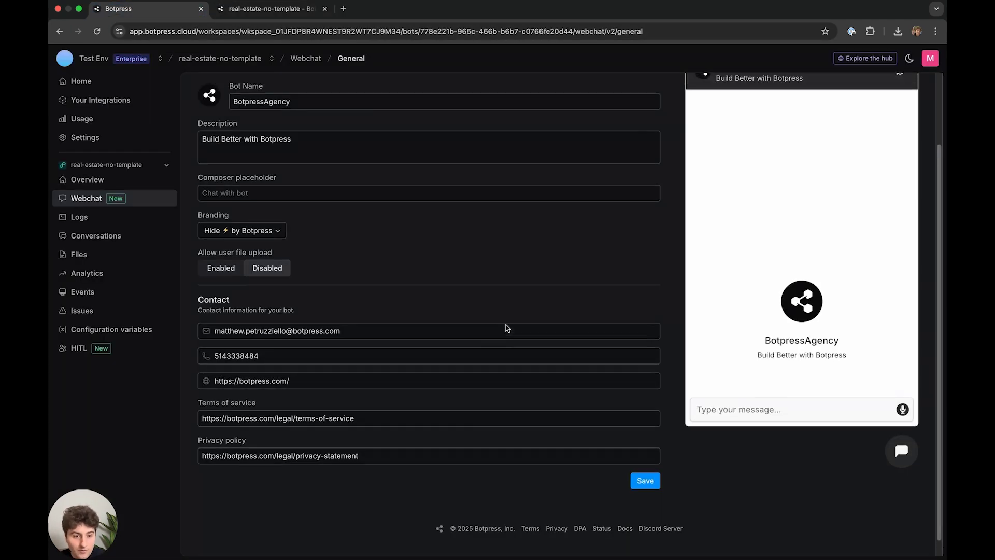
scroll(513, 166, up, 2)
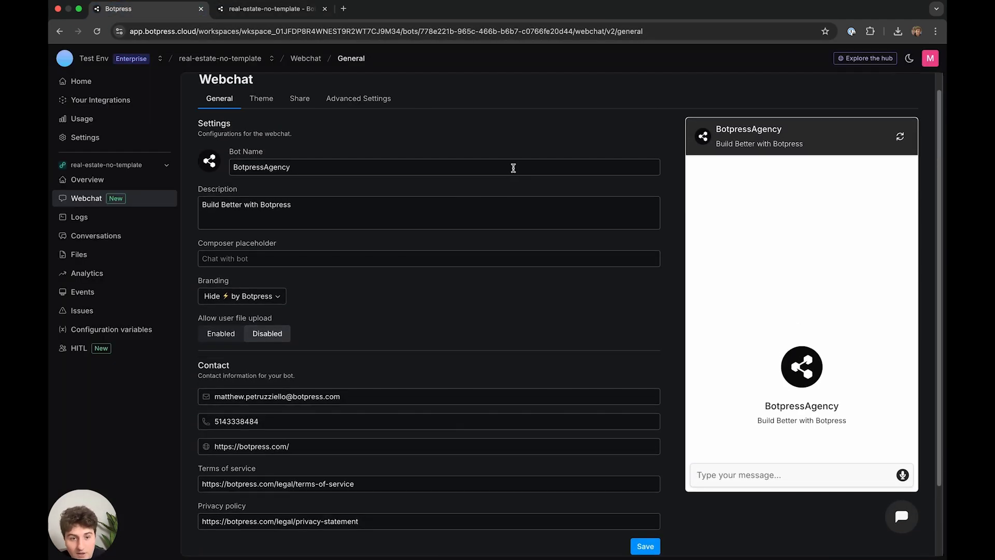
click(261, 99)
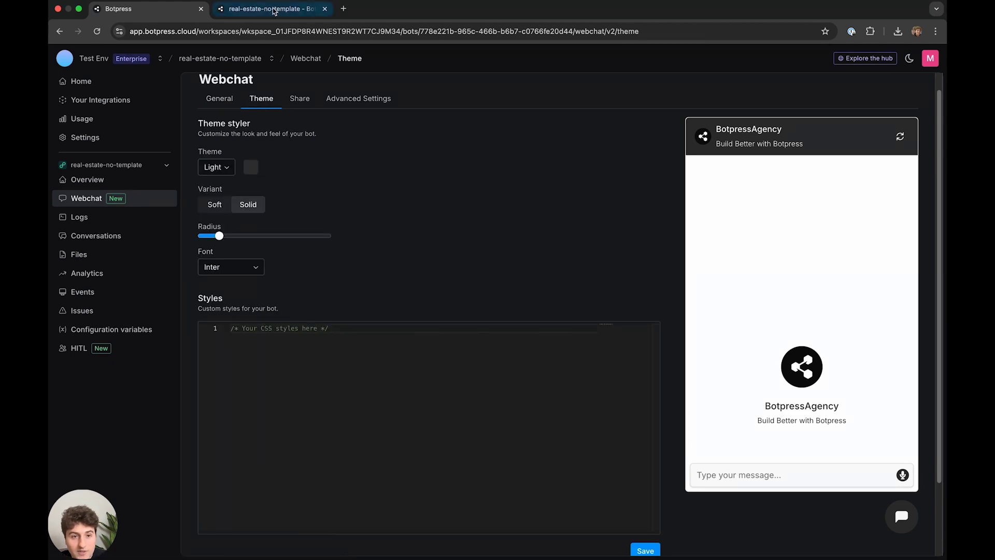
click(269, 10)
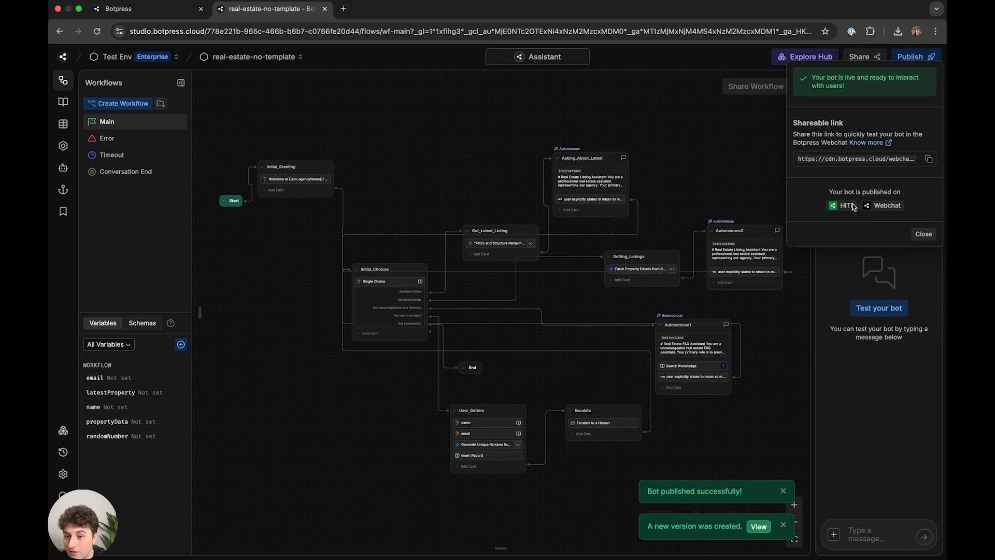
- Open the bot's shareable webchat link in a new browser tab
click(928, 160)
click(343, 8)
key(super+v)
key(Return)
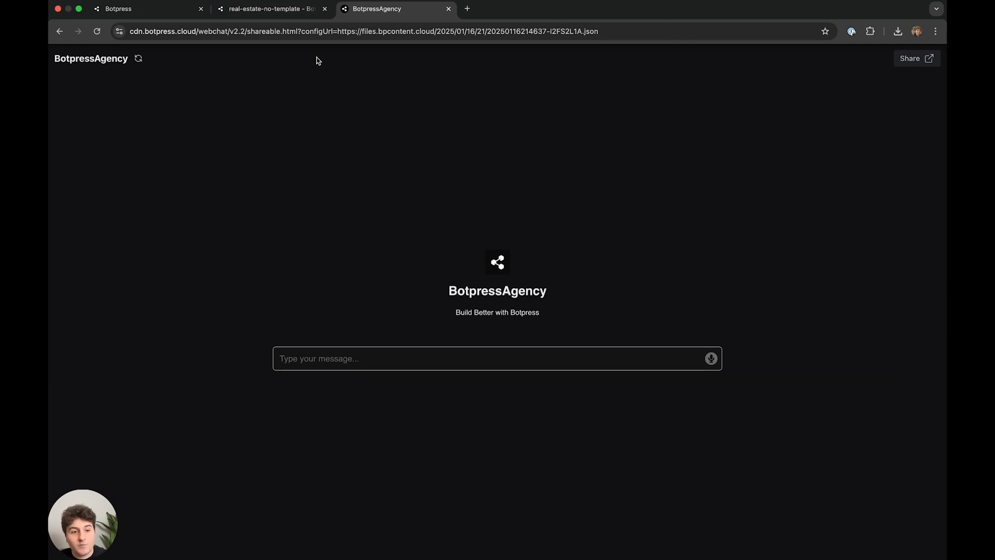
drag(467, 288, 456, 312)
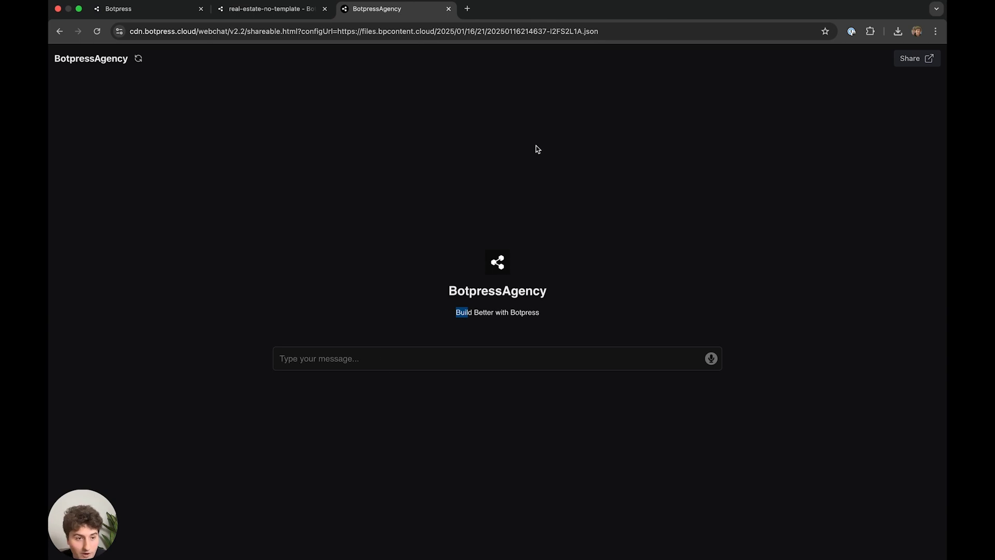
drag(331, 366, 486, 389)
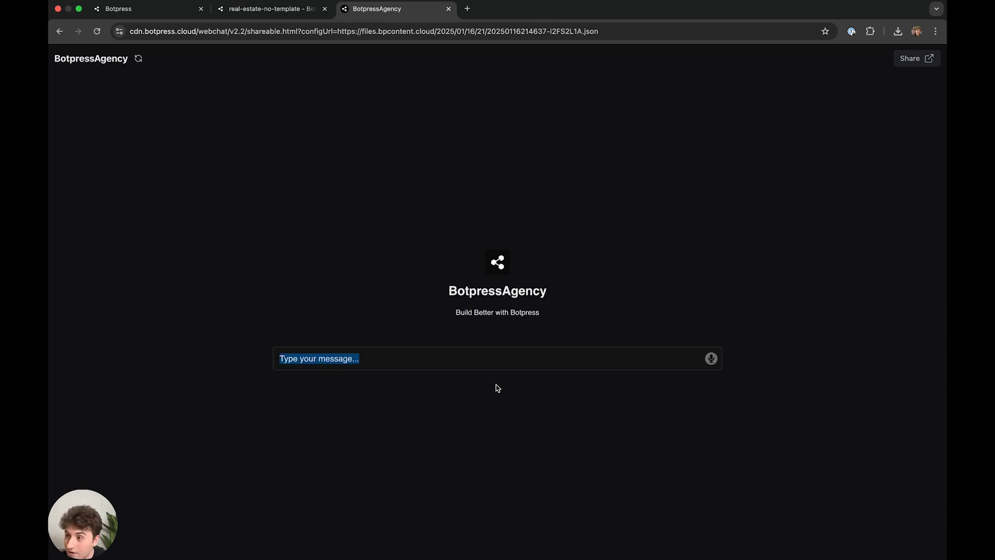
- Switch branding to Show, save, and reload the chat page to see the by Botpress footer
click(228, 13)
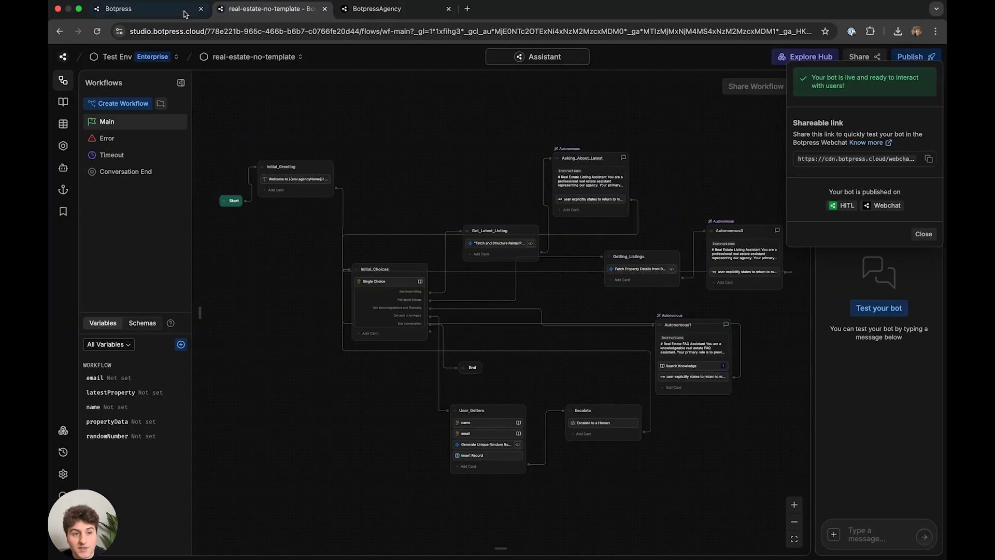
click(176, 10)
click(226, 99)
click(278, 295)
click(236, 316)
click(361, 14)
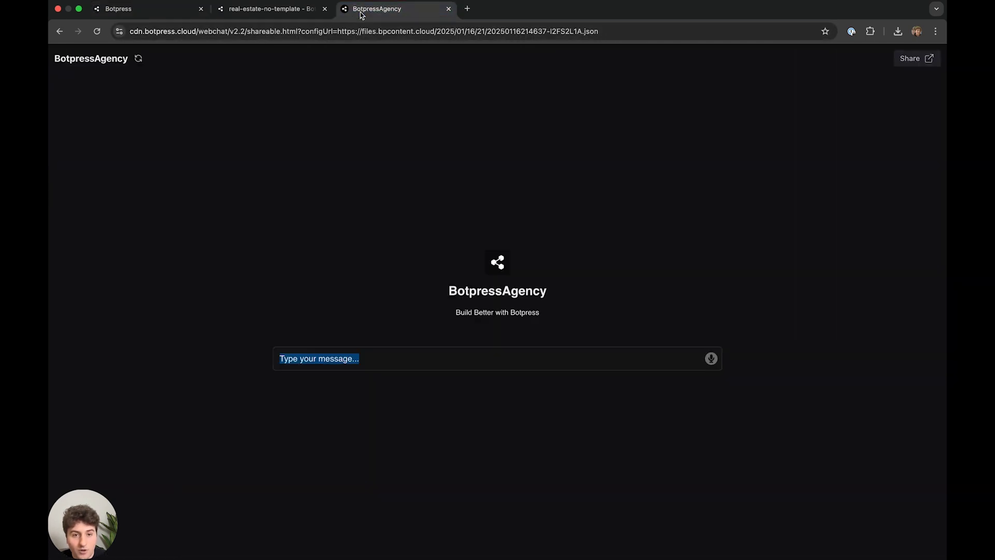
key(super+r)
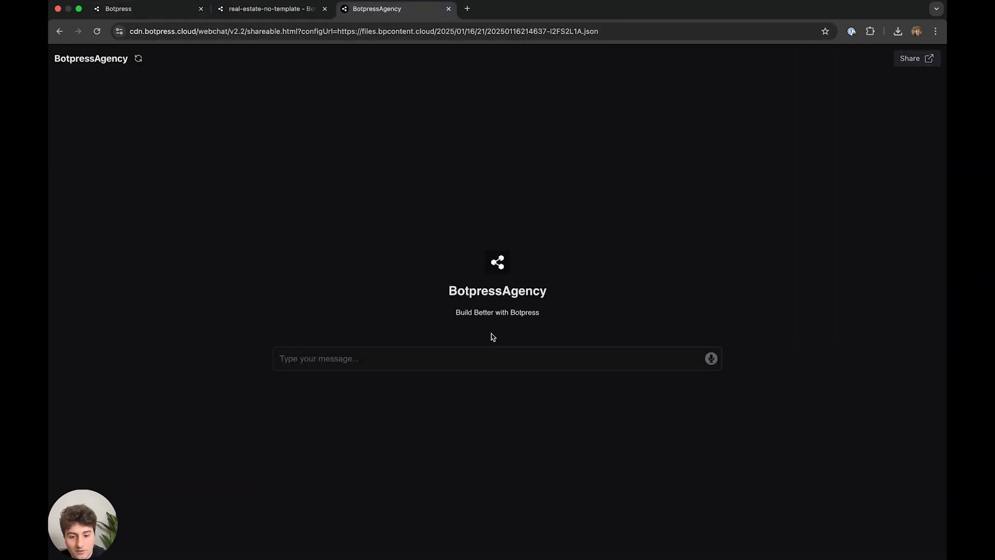
click(194, 4)
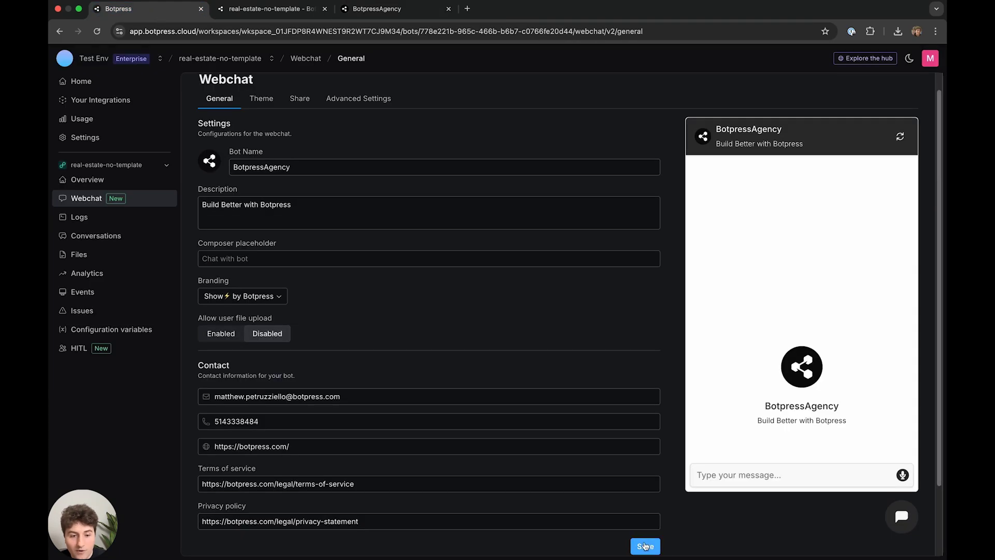
click(375, 10)
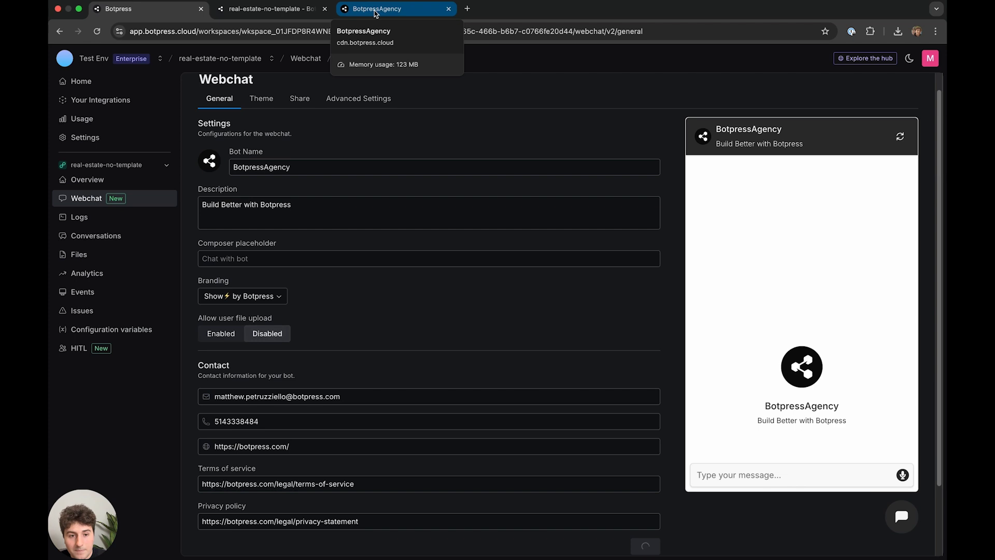
click(375, 11)
key(super+r)
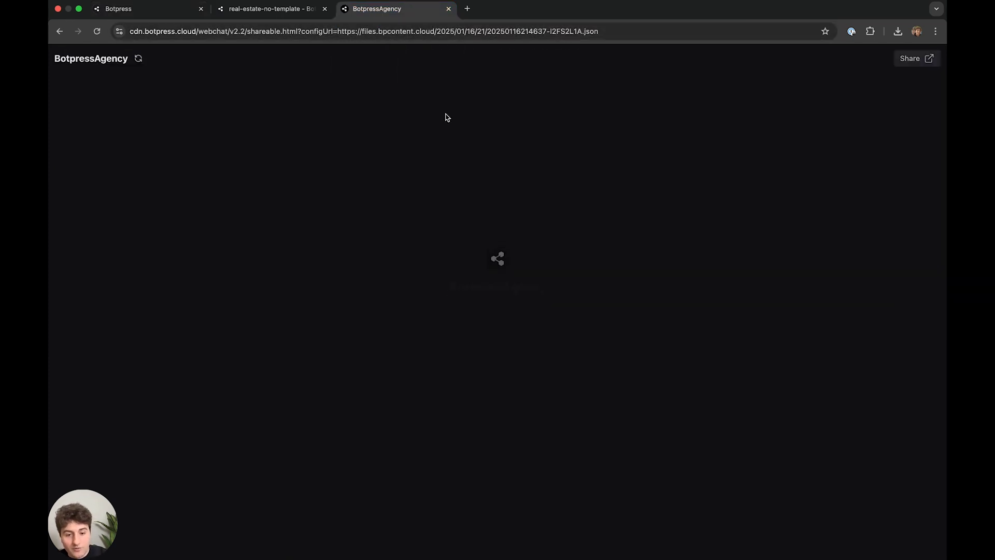
drag(519, 373, 492, 371)
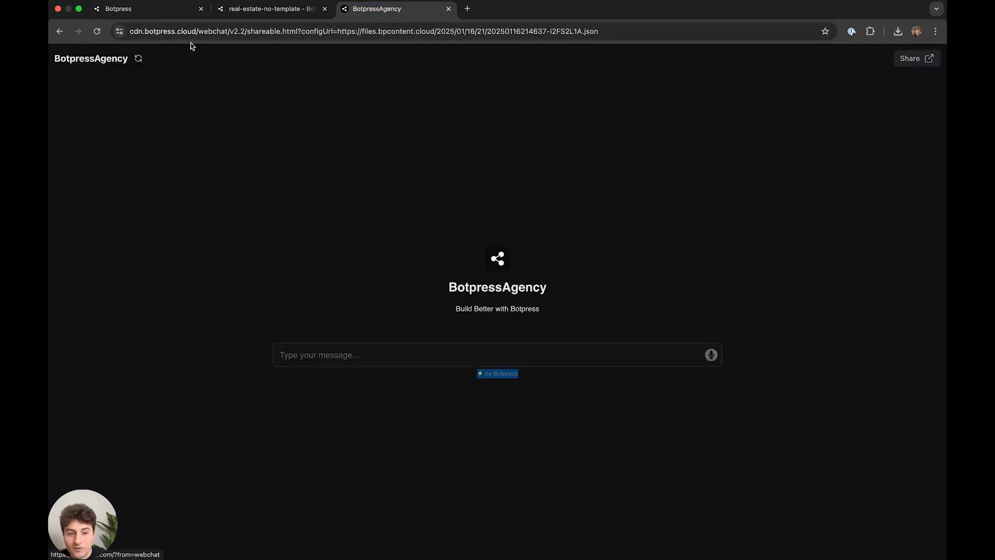
- Set branding back to Hide, save, and reload the chat page to confirm
click(126, 9)
click(258, 299)
click(242, 333)
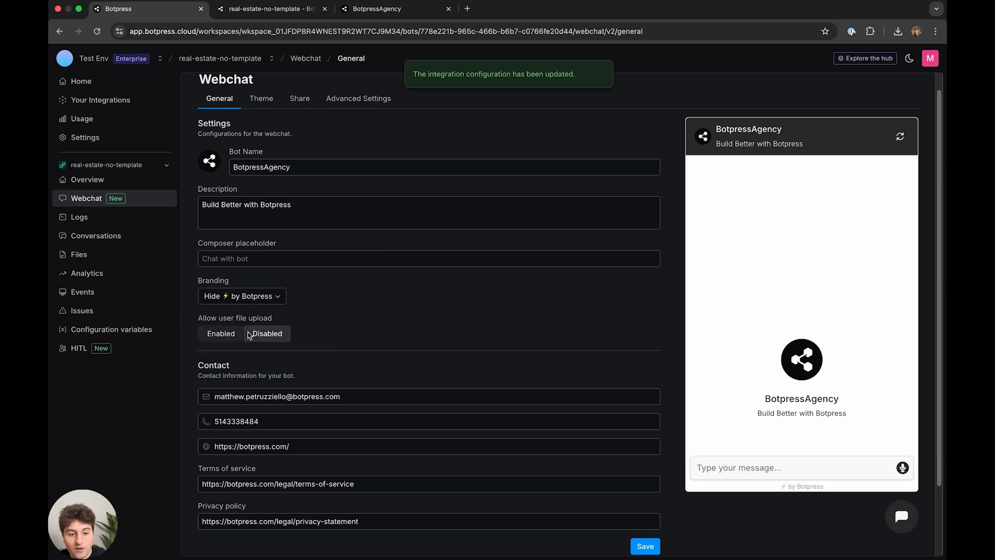
click(645, 546)
click(410, 9)
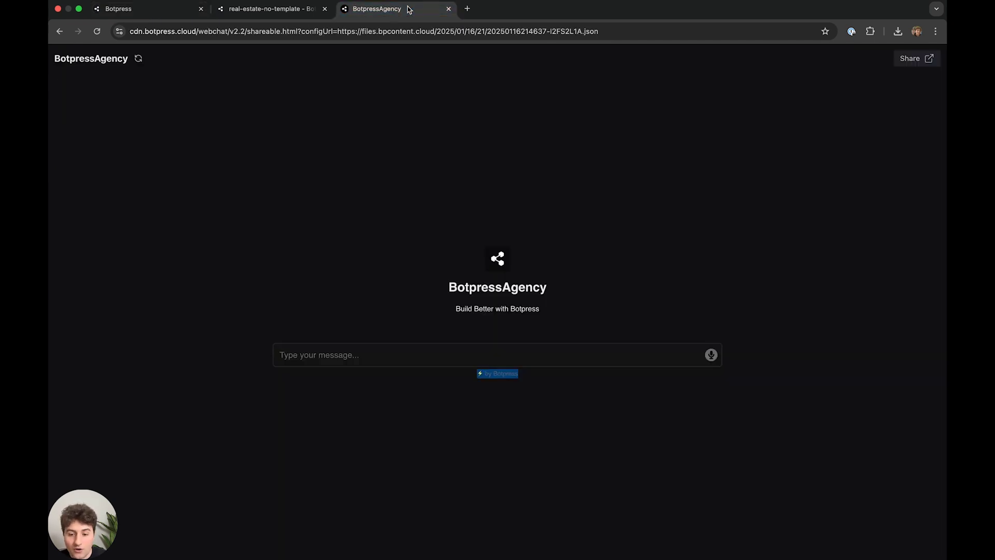
click(558, 204)
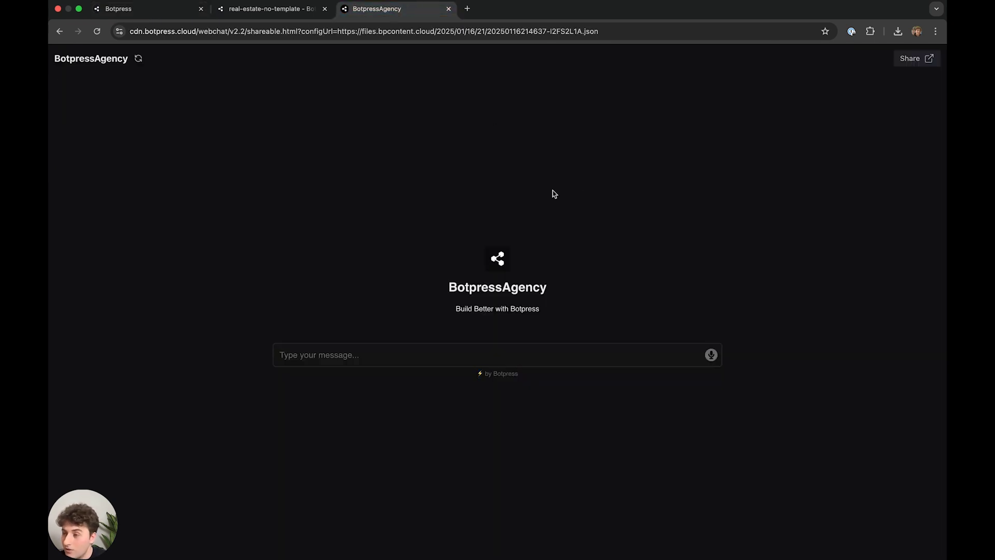
key(super+r)
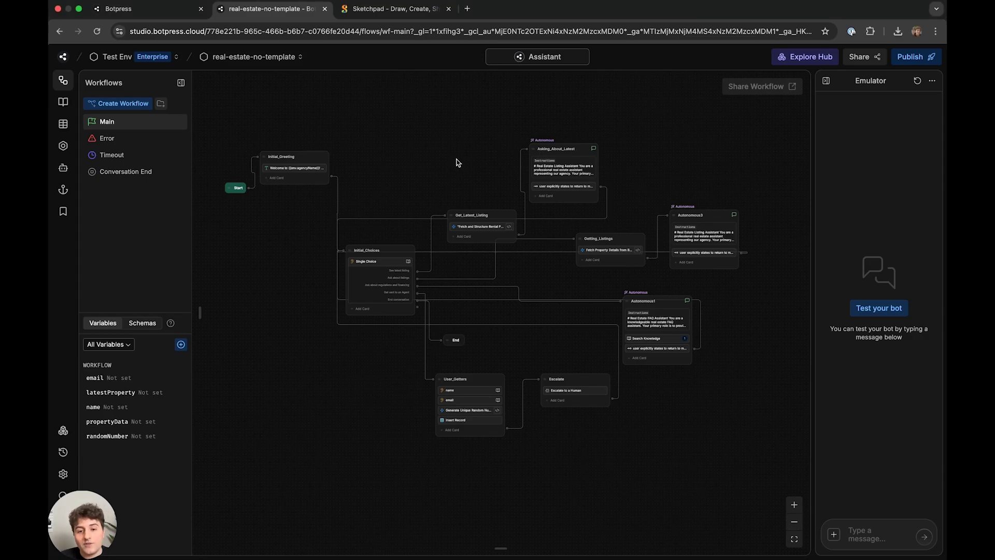
- View the 'Step 4 – Code & conclusions' title card
scroll(449, 153, up, 1)
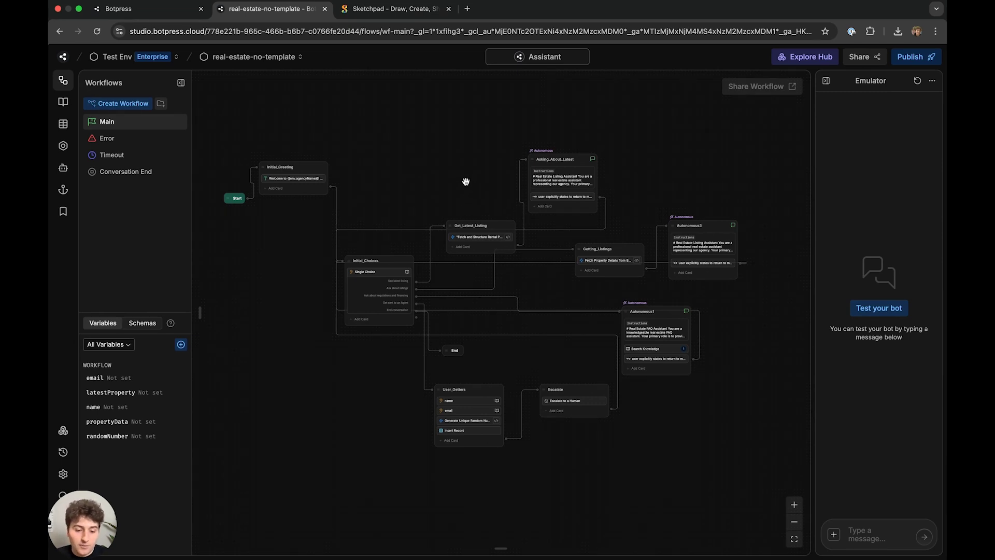
- Pan to the Get_Latest_Listing node and open its Fetch and Structure Rental Property Data card's code
scroll(464, 171, up, 5)
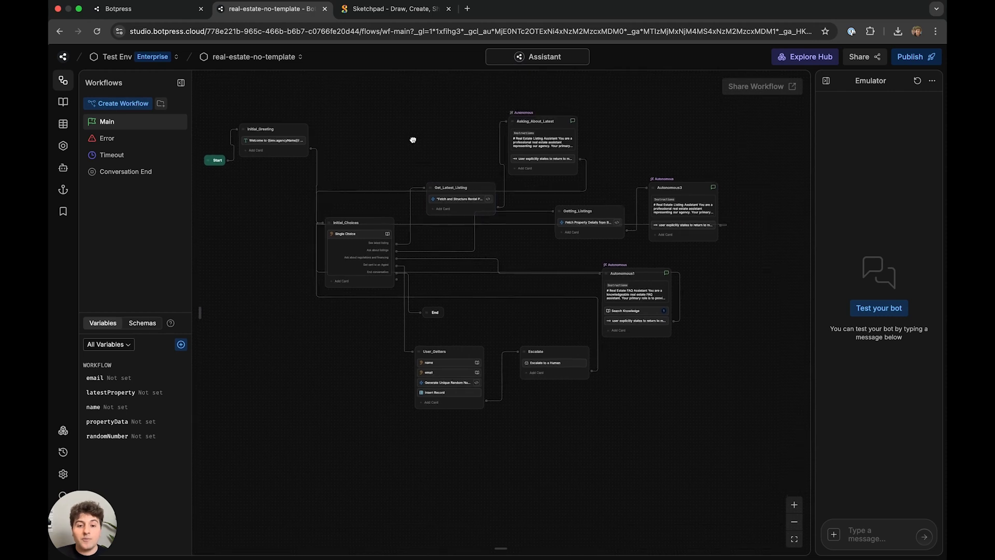
scroll(393, 277, up, 5)
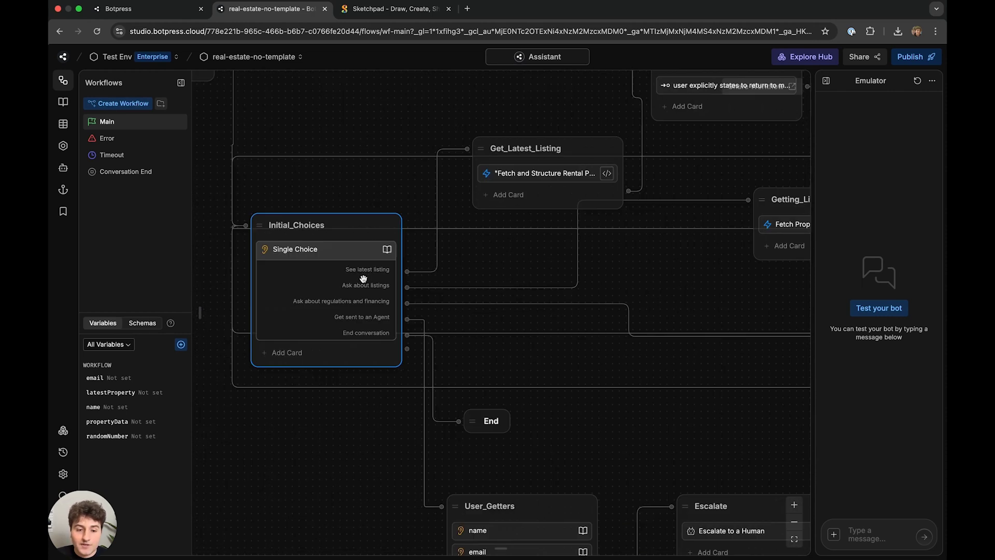
scroll(509, 266, right, 5)
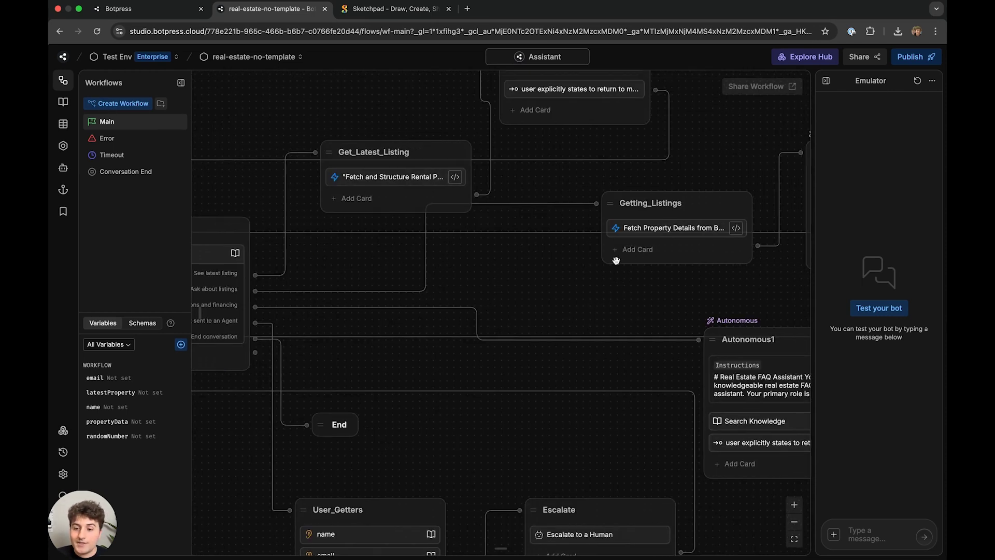
scroll(657, 182, left, 4)
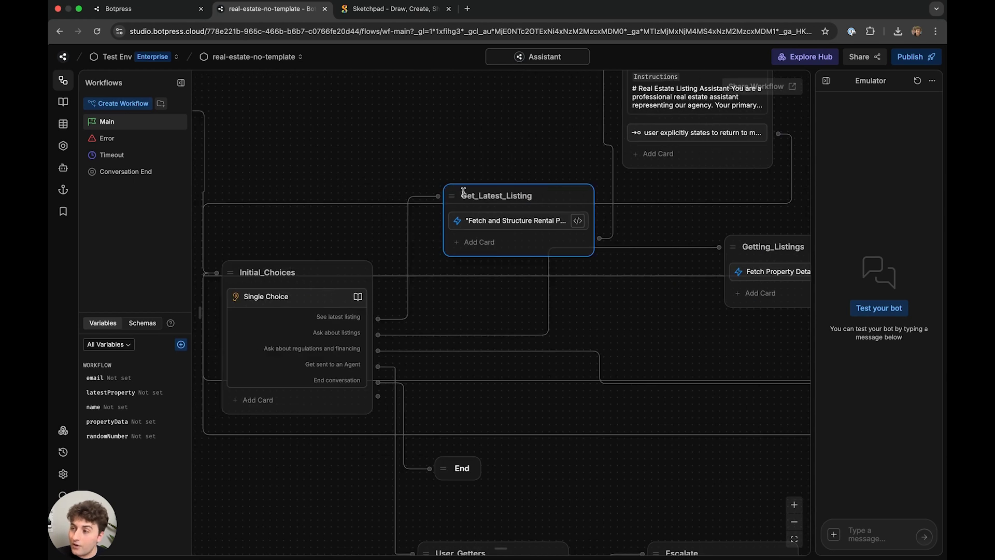
drag(454, 166, 455, 188)
click(497, 243)
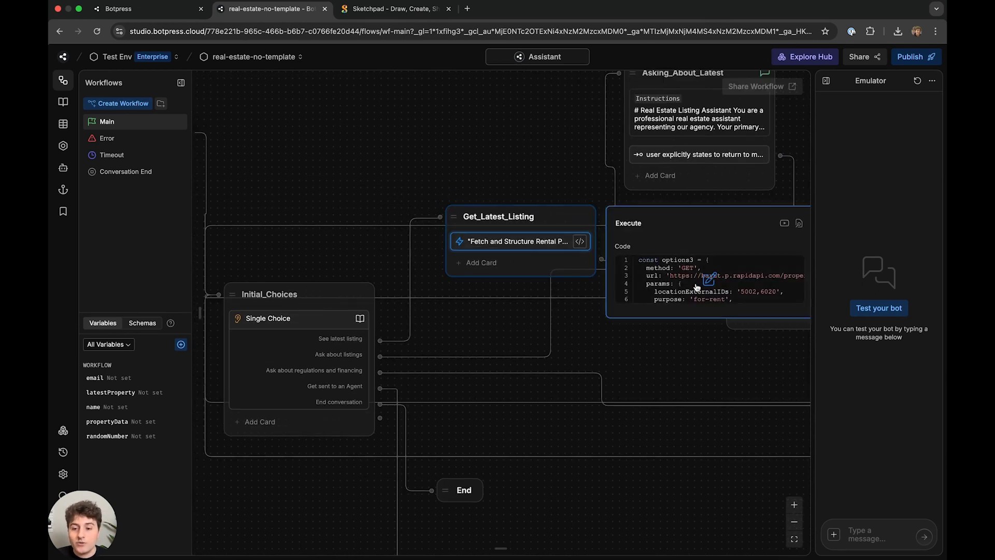
click(499, 243)
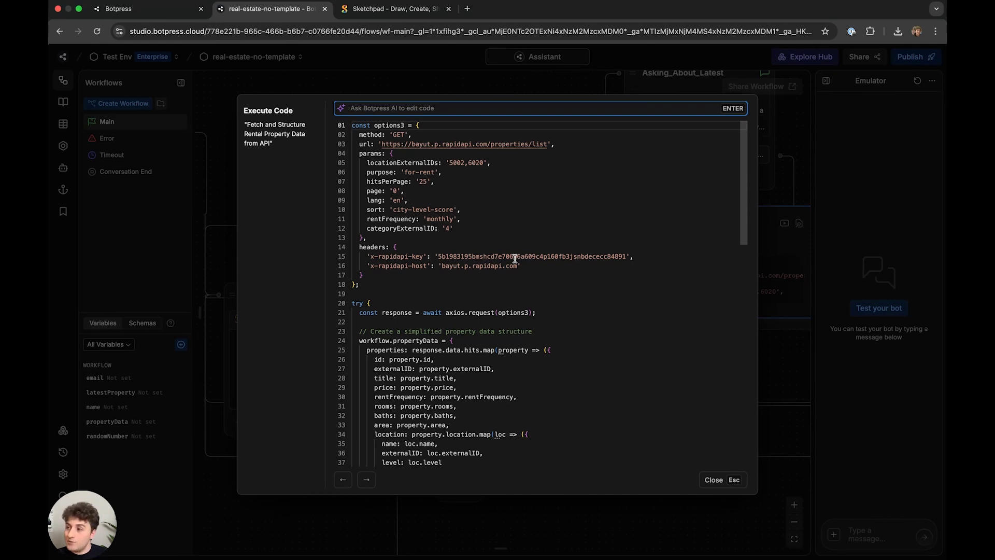
- Review the script's request parameters, headers, API key and axios.request(options3) call
click(515, 258)
drag(515, 220, 326, 91)
scroll(524, 249, down, 3)
scroll(526, 230, up, 3)
click(477, 183)
click(565, 270)
drag(568, 287, 292, 152)
click(527, 259)
scroll(537, 254, down, 8)
scroll(535, 263, up, 3)
scroll(534, 268, up, 5)
double_click(479, 205)
drag(360, 269, 539, 278)
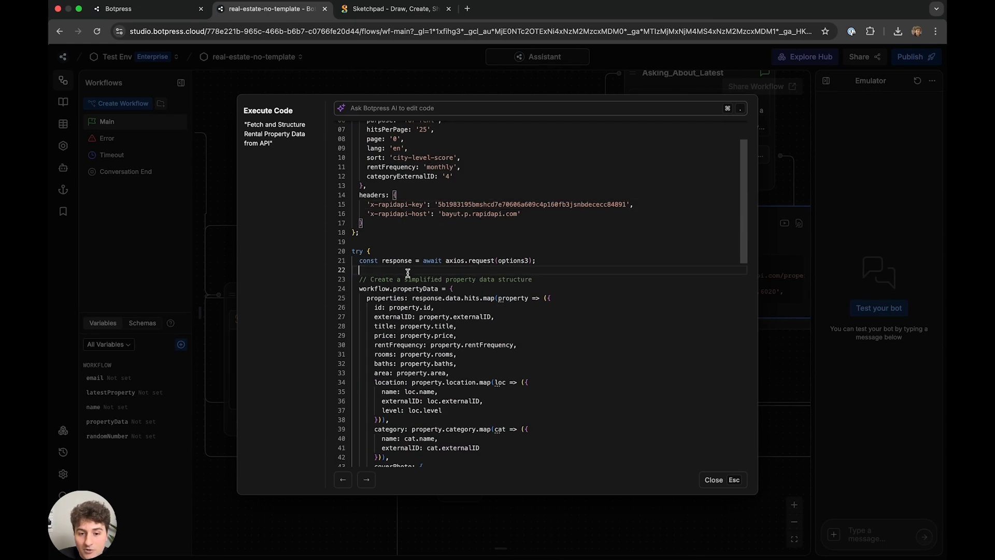
click(536, 259)
drag(445, 260, 588, 260)
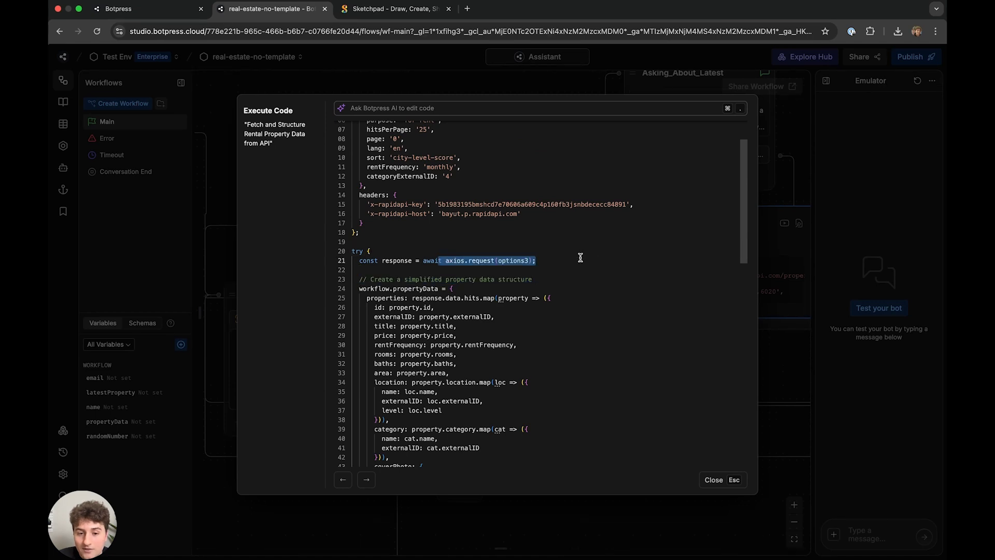
click(578, 257)
- Review the page parameter line and try block, then switch to the AutoDraw tab
triple_click(546, 256)
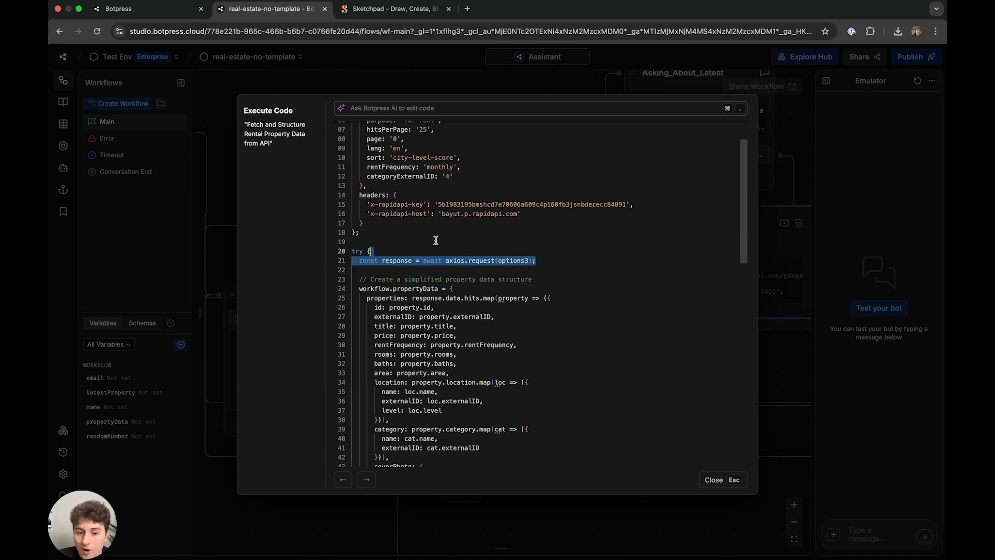
scroll(497, 228, down, 2)
click(465, 234)
drag(465, 233, 359, 236)
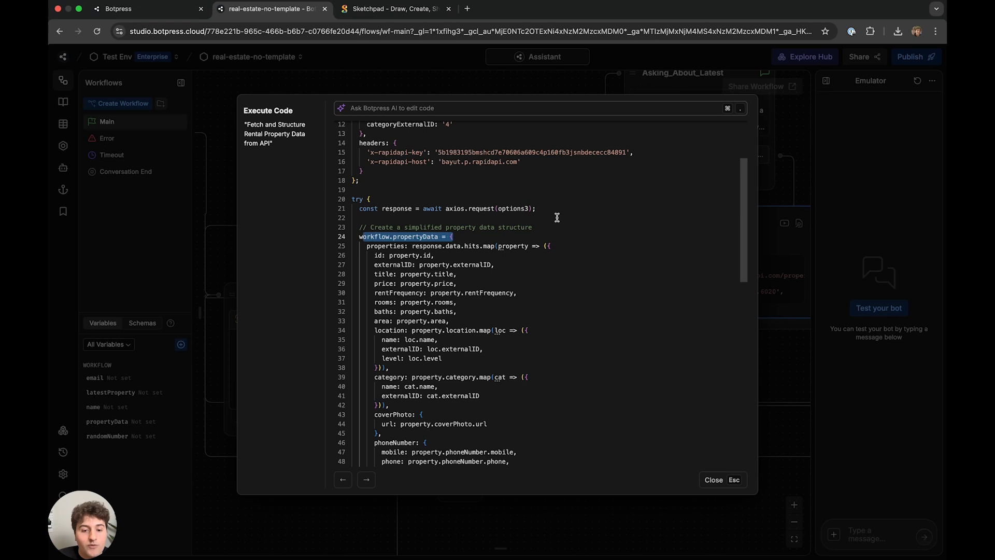
scroll(551, 223, down, 5)
scroll(551, 223, up, 7)
triple_click(538, 190)
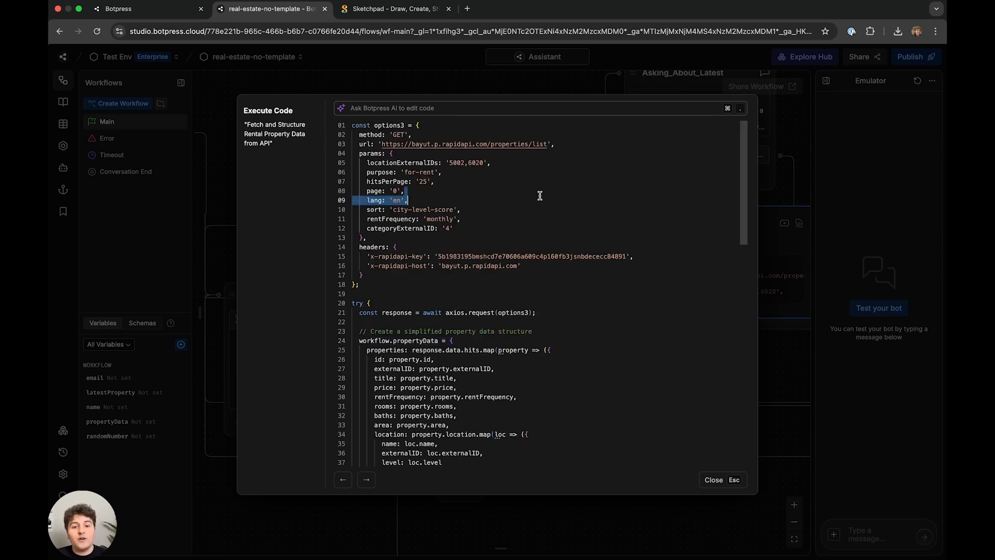
click(539, 189)
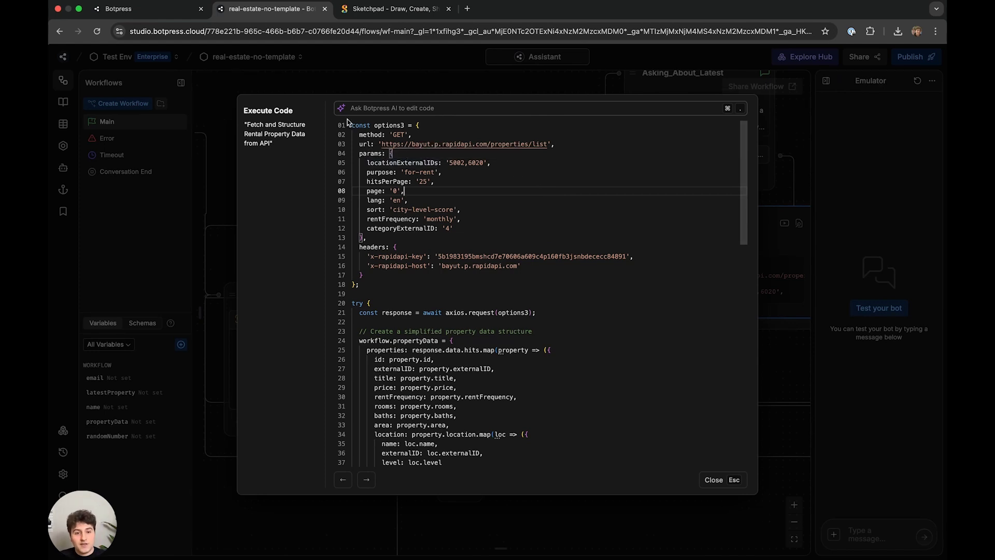
drag(350, 125, 474, 388)
key(super+c)
click(494, 293)
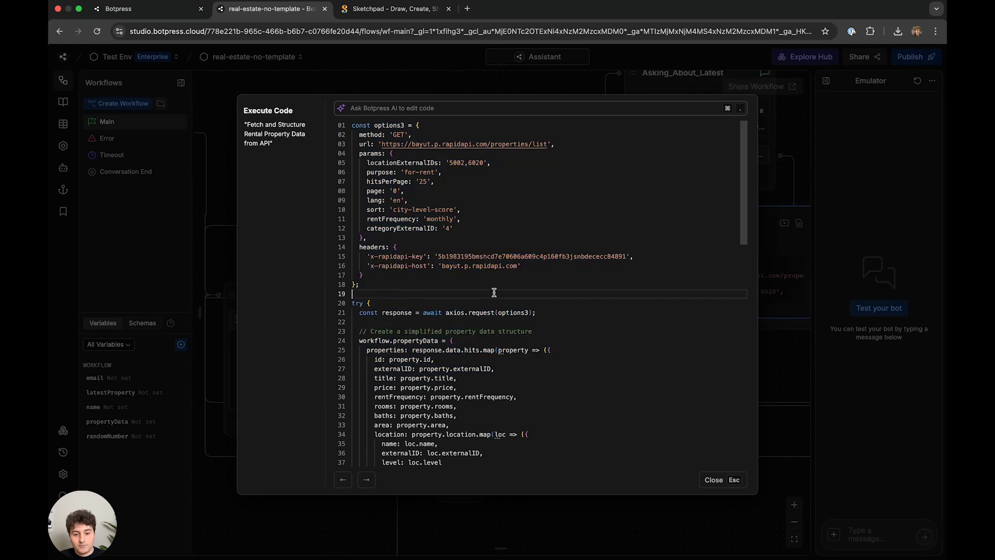
scroll(494, 293, down, 10)
scroll(487, 286, up, 5)
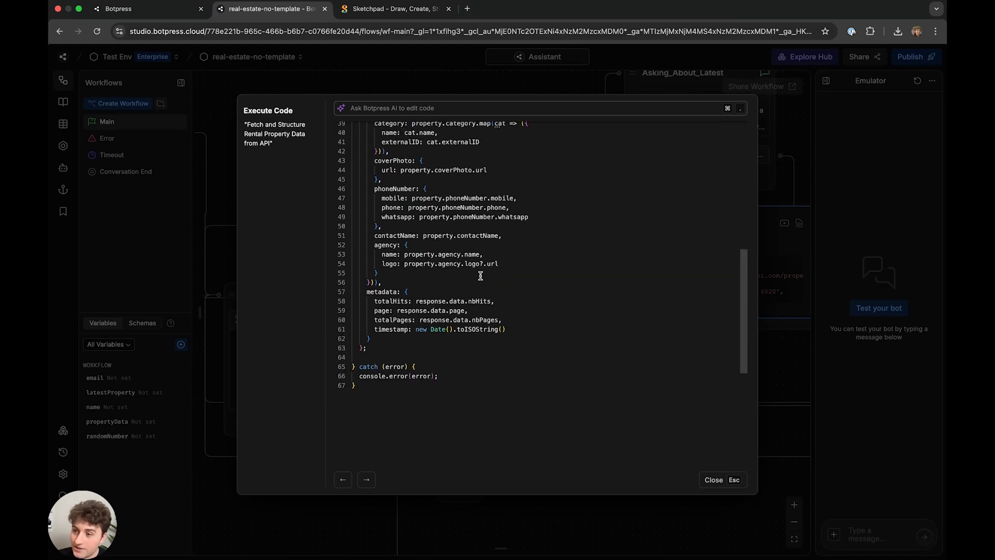
scroll(481, 275, up, 2)
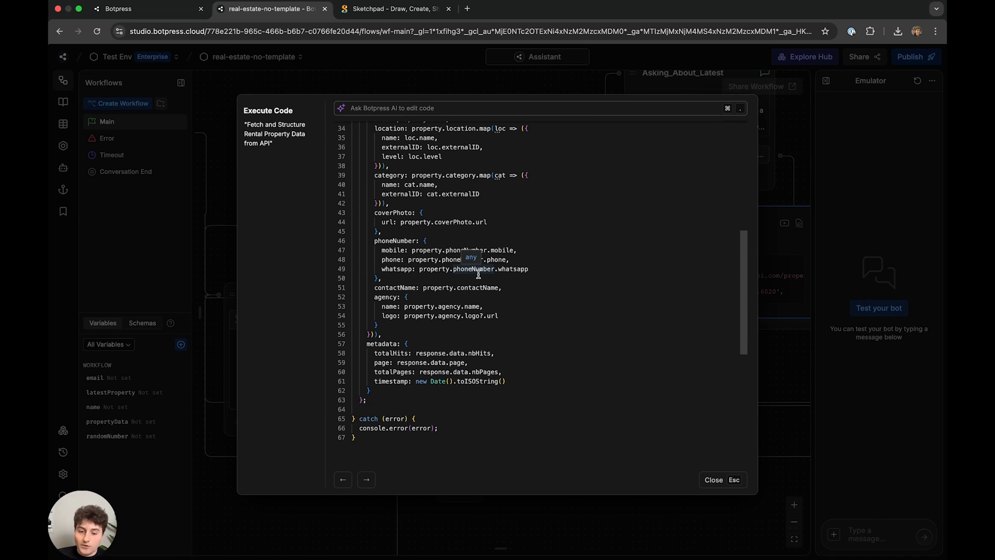
scroll(478, 274, down, 5)
key(ctrl+Tab)
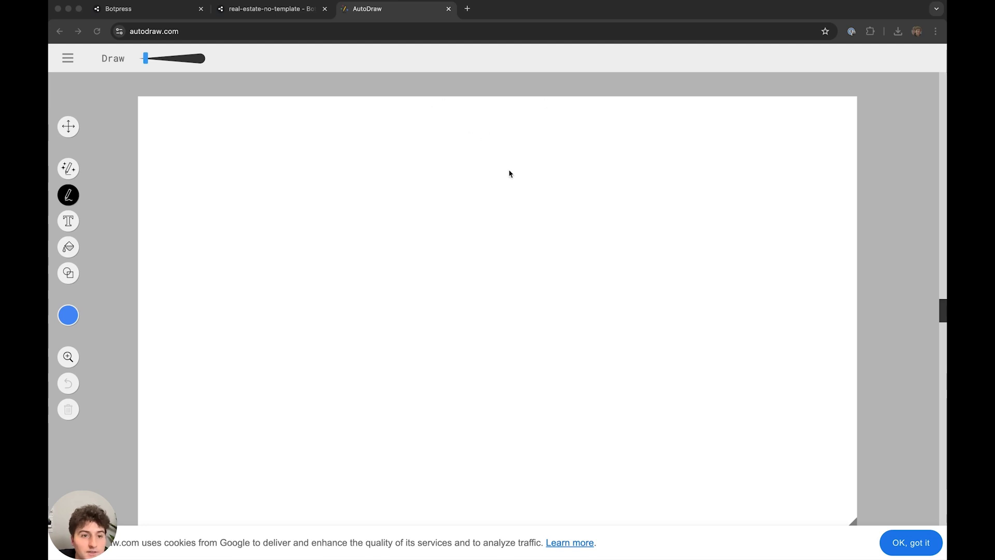
- Handwrite the word 'Realtor' on the AutoDraw canvas
mouse_move(344, 126)
mouse_down()
mouse_move(360, 107)
mouse_move(367, 162)
mouse_move(385, 160)
mouse_up()
mouse_move(397, 148)
mouse_down()
mouse_move(388, 158)
mouse_move(399, 163)
mouse_up()
drag(401, 126, 411, 189)
drag(411, 153, 436, 149)
mouse_move(429, 146)
mouse_down()
mouse_move(430, 175)
mouse_move(458, 162)
mouse_up()
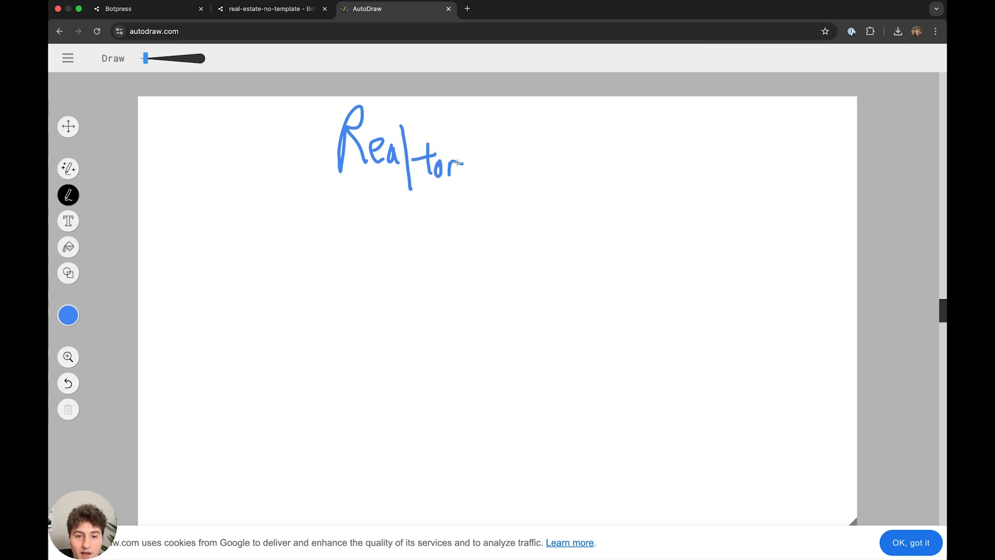
- Draw a box outline around it with three branching arrows labelled 1, 2 and 3
drag(323, 97, 312, 486)
mouse_move(322, 202)
mouse_down()
mouse_move(617, 126)
mouse_move(616, 106)
mouse_up()
mouse_move(372, 202)
mouse_down()
mouse_move(361, 334)
mouse_move(448, 343)
mouse_up()
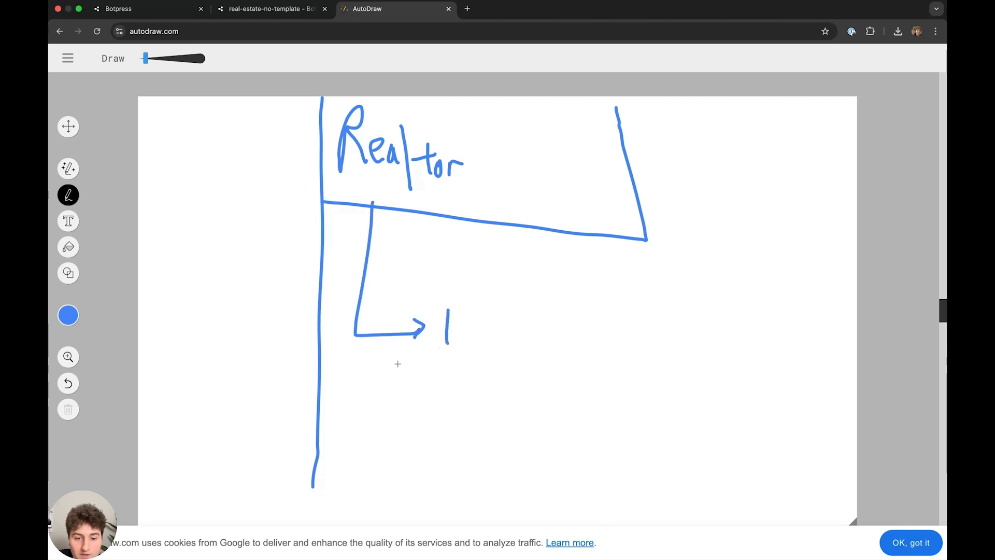
mouse_move(362, 354)
mouse_down()
mouse_move(414, 413)
mouse_move(463, 408)
mouse_up()
mouse_move(376, 414)
mouse_down()
mouse_move(374, 452)
mouse_move(410, 456)
mouse_move(400, 467)
mouse_up()
mouse_move(470, 429)
mouse_down()
mouse_move(476, 441)
mouse_move(457, 457)
mouse_up()
mouse_move(310, 487)
mouse_down()
mouse_move(676, 506)
mouse_move(646, 237)
mouse_up()
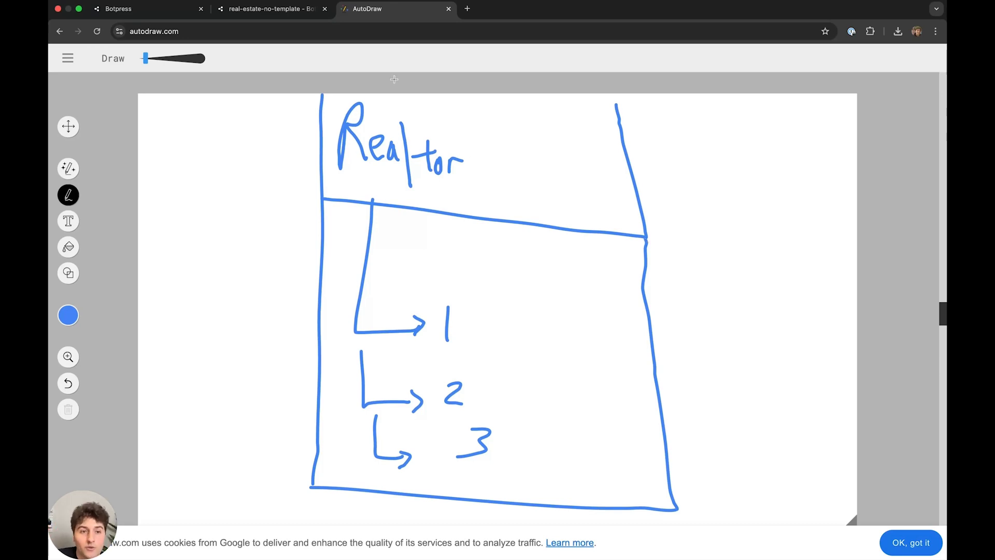
- Back in Botpress, select the Execute Code script from line 6 to the end
click(269, 9)
scroll(422, 324, up, 10)
scroll(423, 323, down, 10)
drag(394, 171, 352, 128)
- Indent the selected script code by two levels
key(super+v)
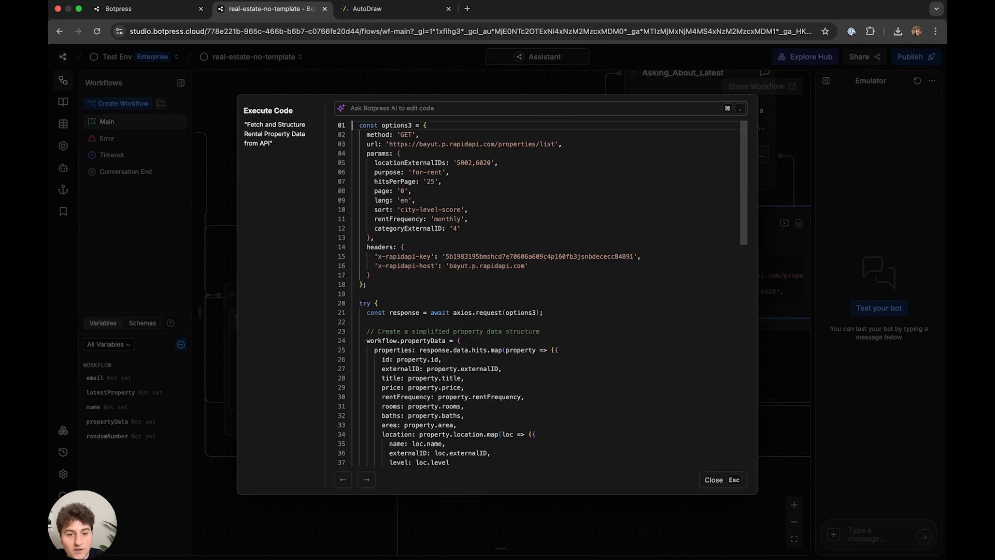
scroll(391, 194, down, 10)
drag(391, 193, 345, 125)
key(Tab)
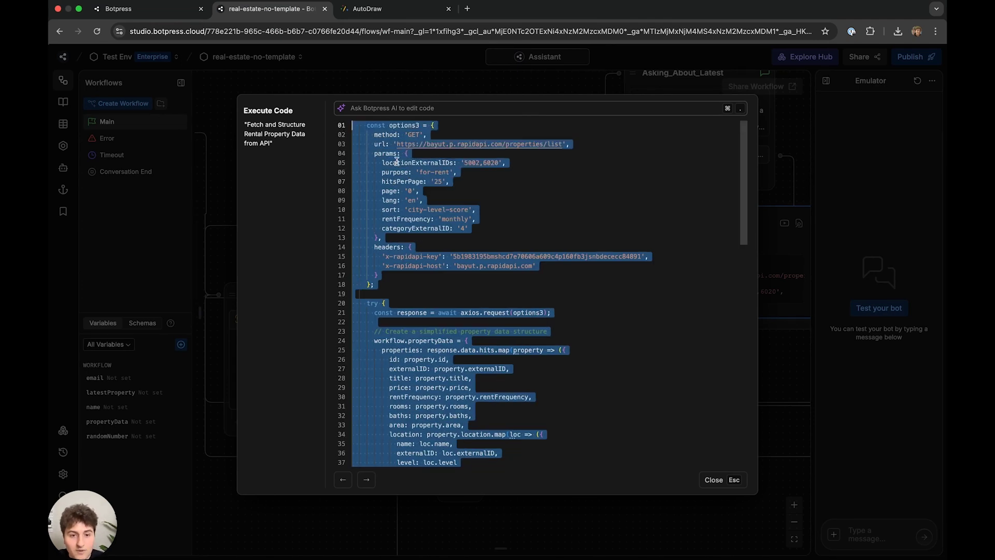
- Insert a new first line reading switch (env.agencyRealtor) {
click(355, 125)
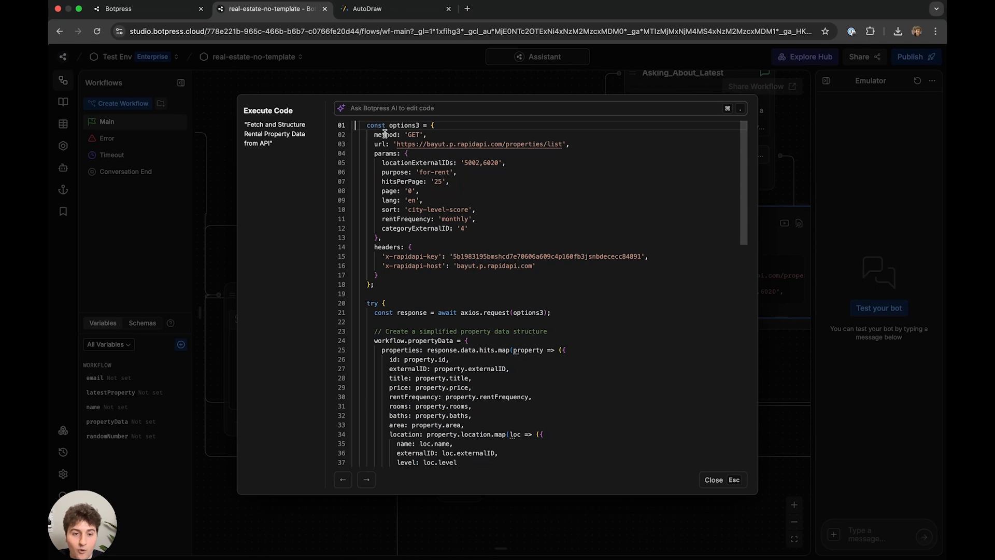
key(Return)
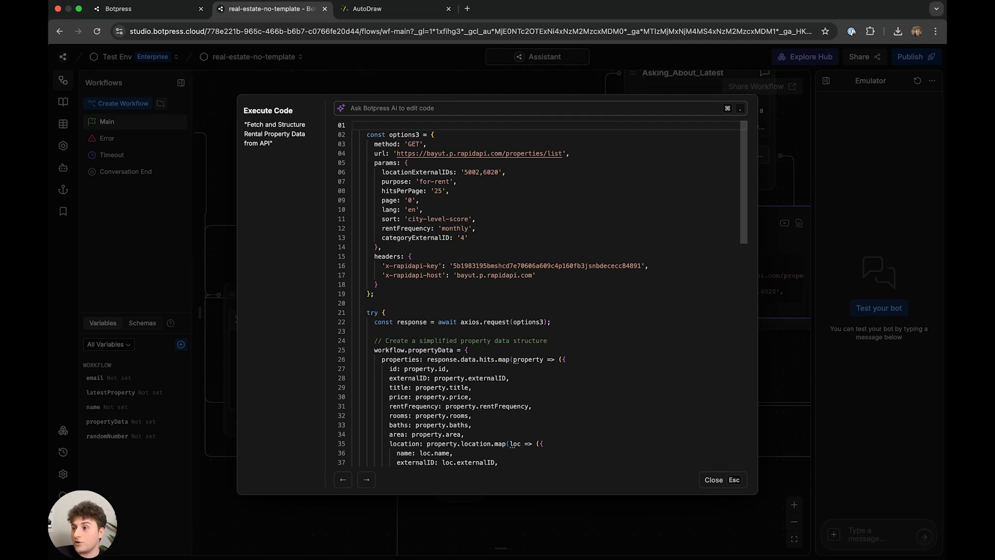
text(swi)
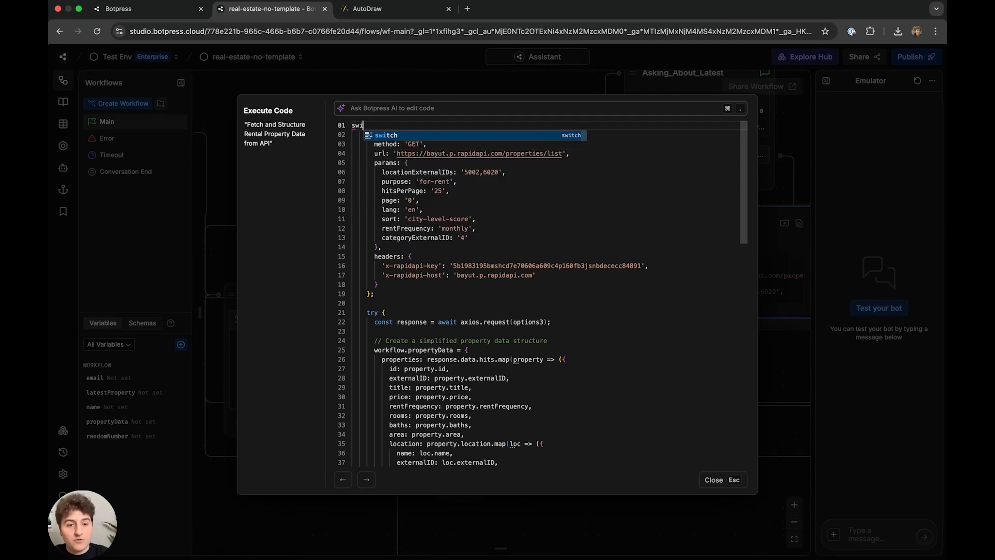
text(tch (env.agen)
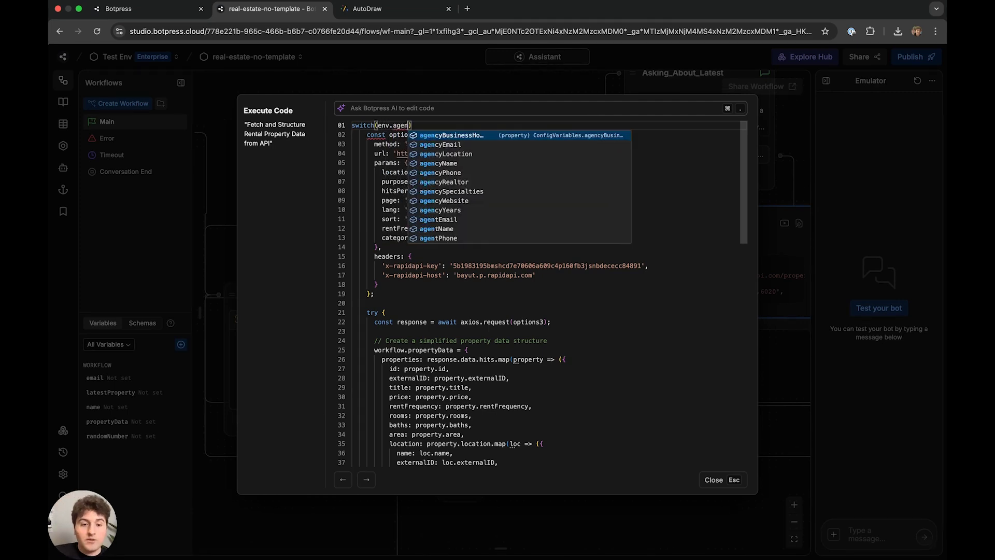
text(cyRealtor)
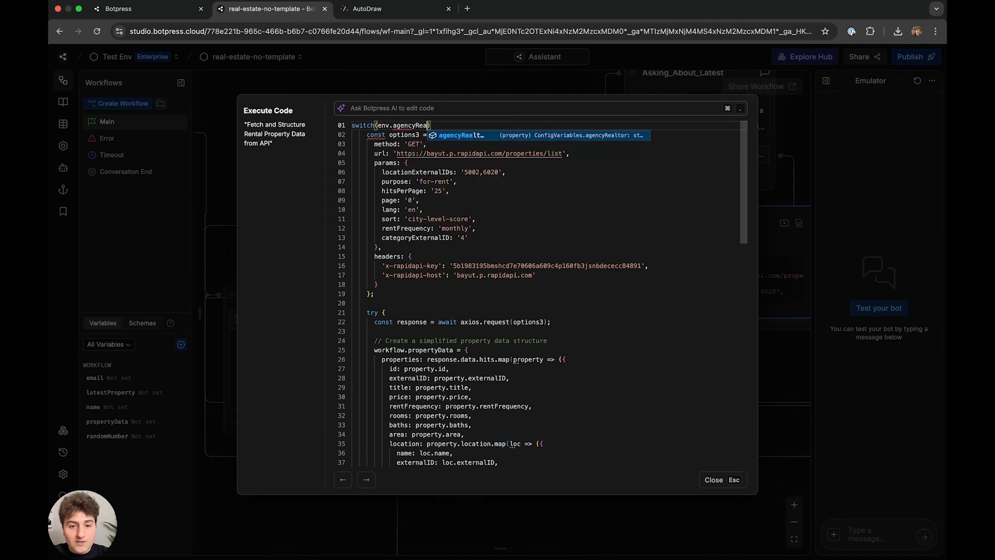
key(Right)
text({)
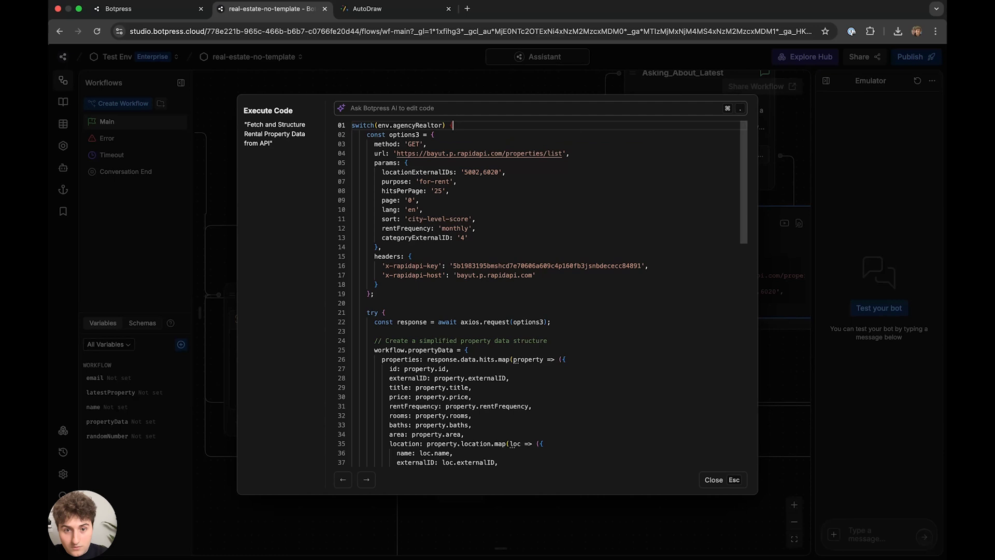
- Close the switch block with a } after the script's last line
scroll(511, 242, down, 15)
scroll(511, 242, up, 4)
click(379, 264)
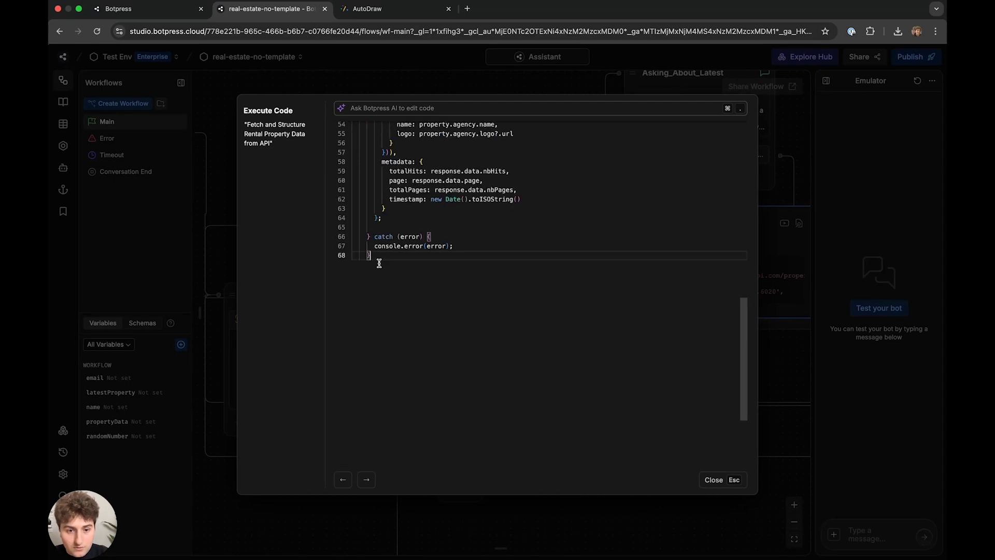
key(Return)
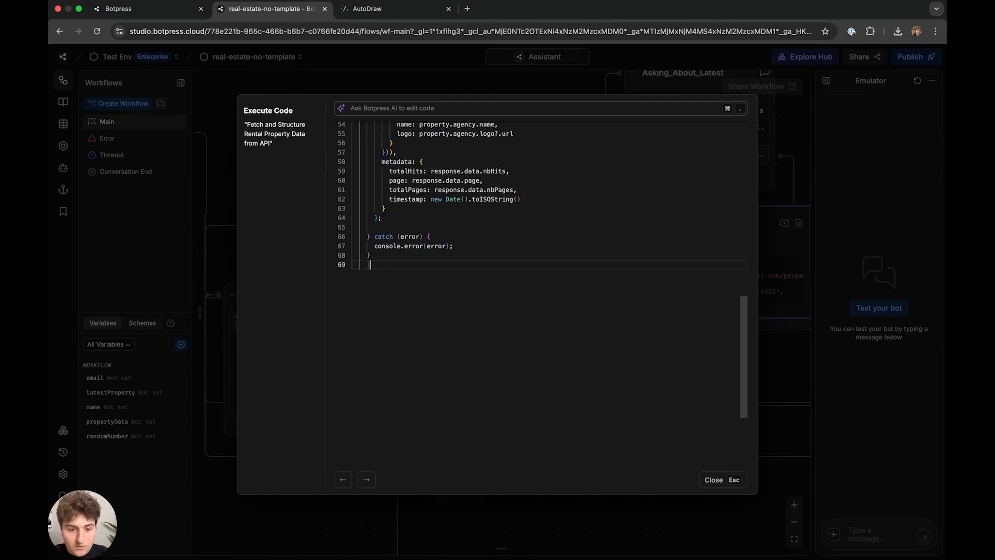
key(BackSpace)
key(BackSpace)
text(})
click(353, 227)
scroll(450, 277, up, 12)
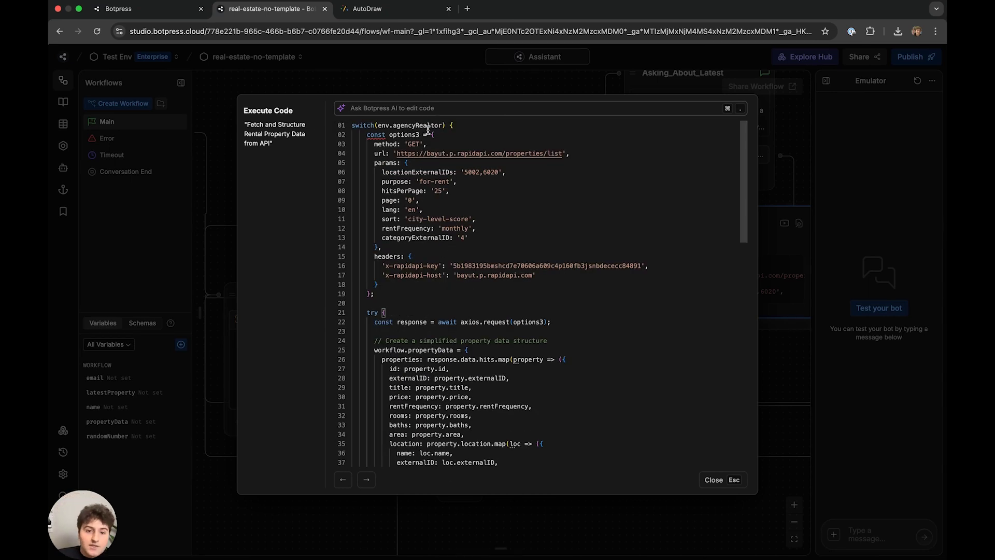
mouse_move(445, 126)
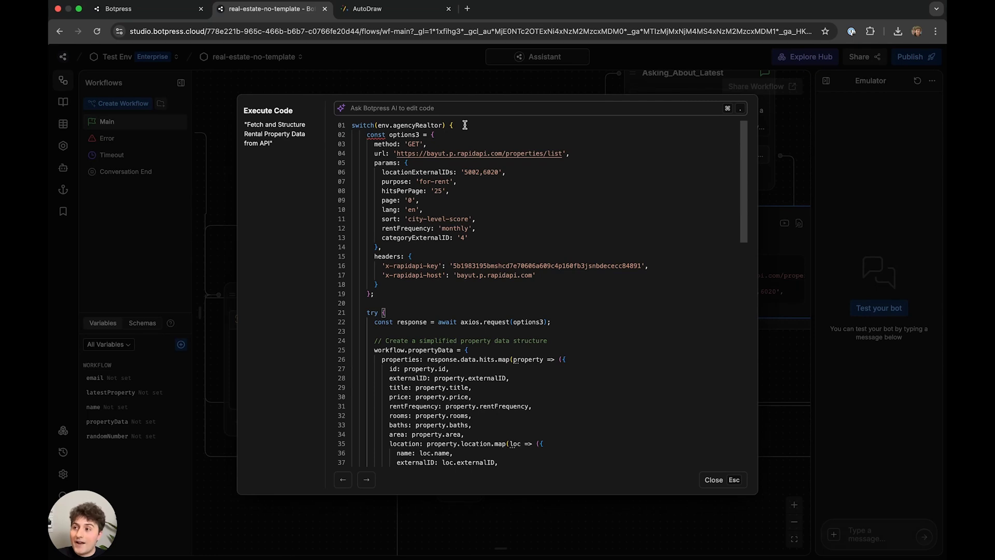
- Open the switch with case 'Bayut' and add break; after the try-catch block
click(475, 125)
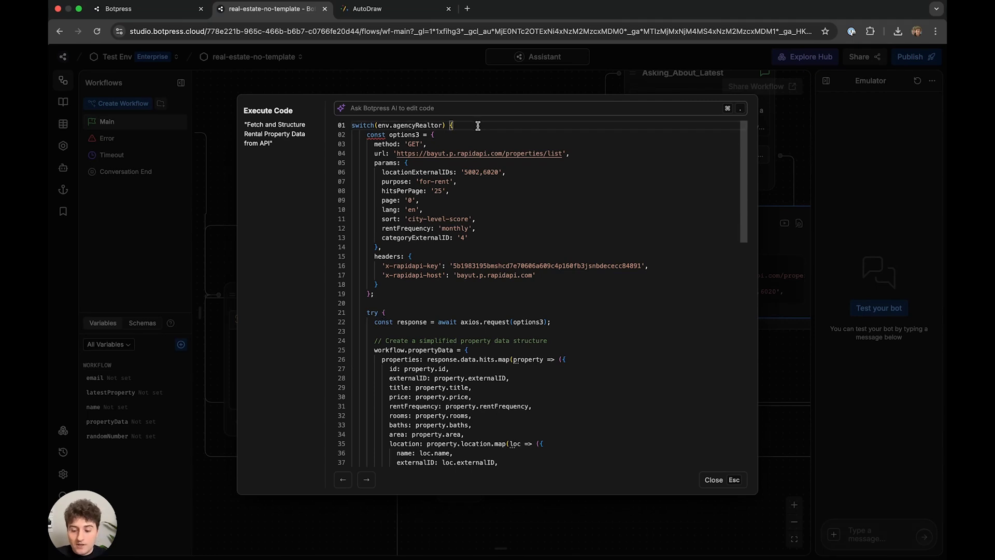
key(Return)
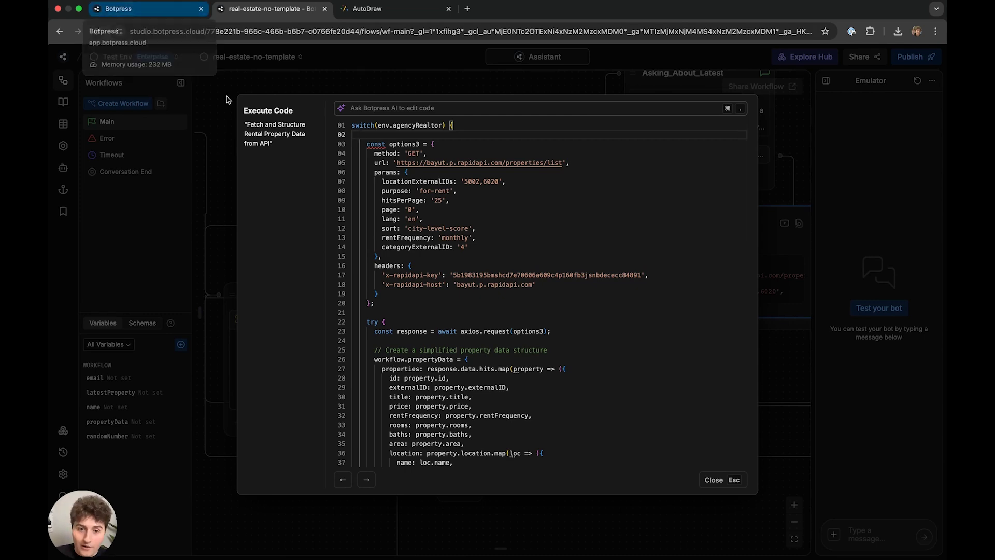
text(case 'Bayut')
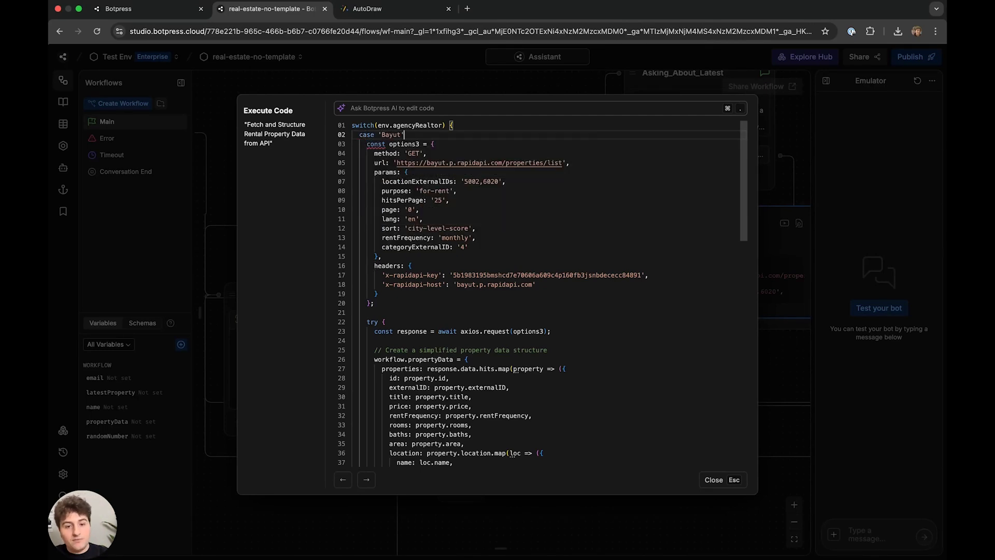
scroll(500, 257, down, 5)
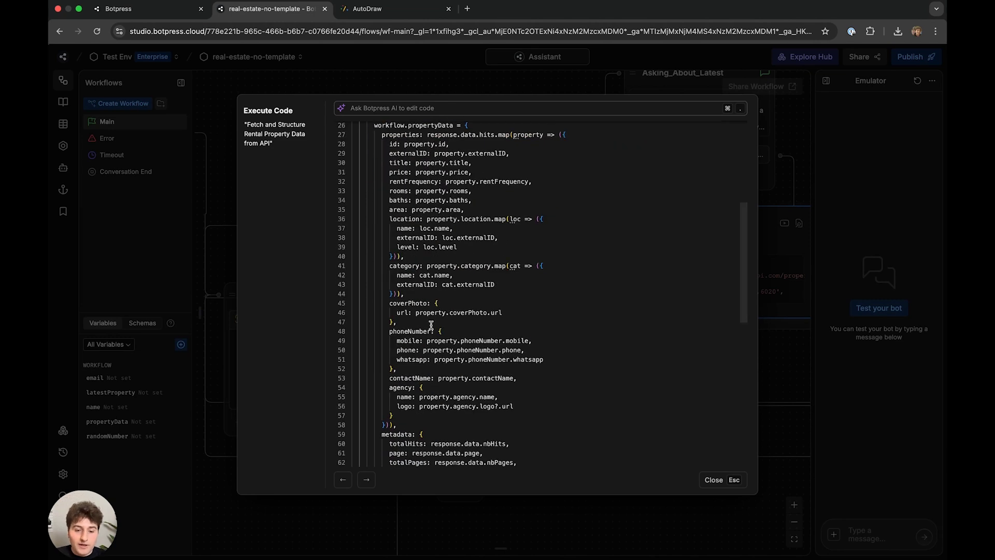
scroll(396, 319, down, 5)
click(429, 294)
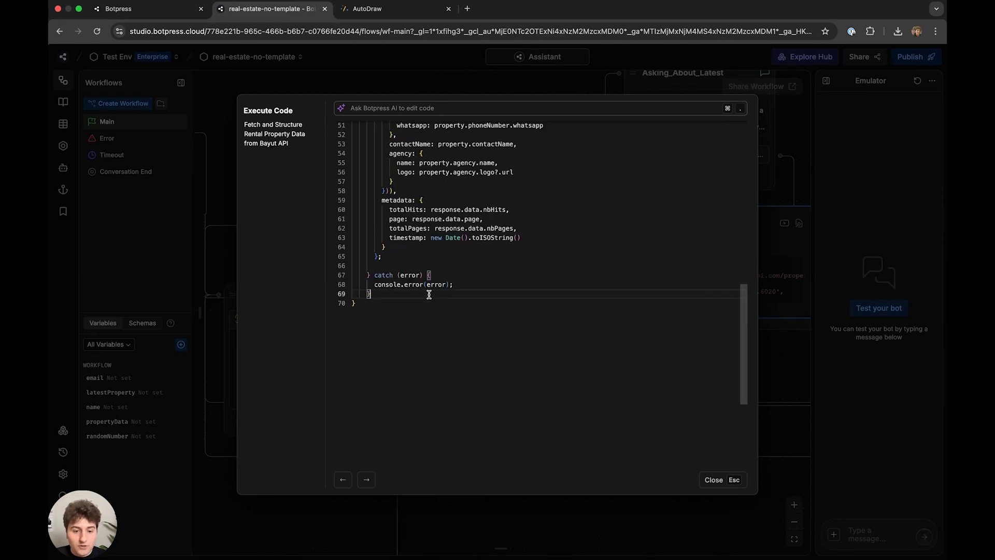
key(Return)
text(break;)
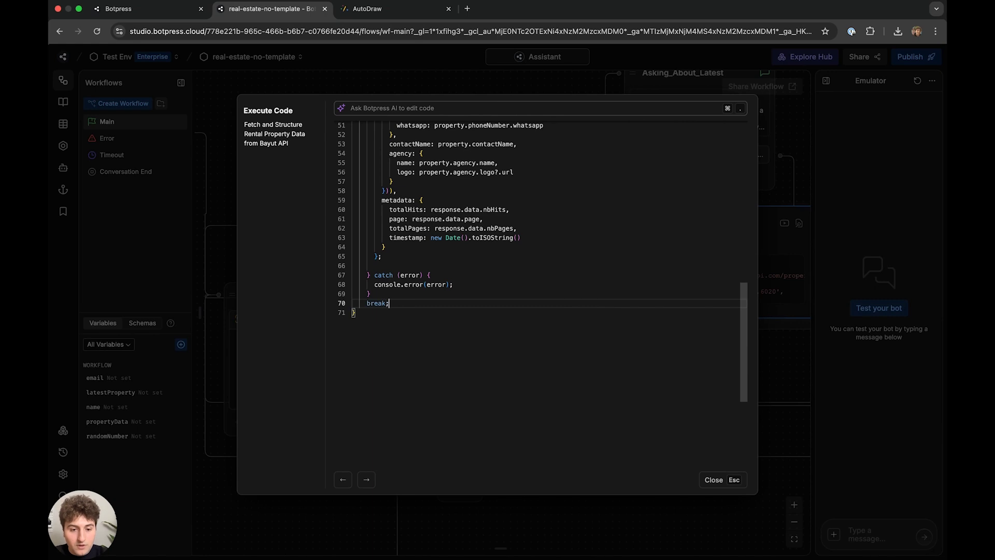
- Add the commented lines '// case (Realtor.CA):' and '// break;'
key(Return)
text(//)
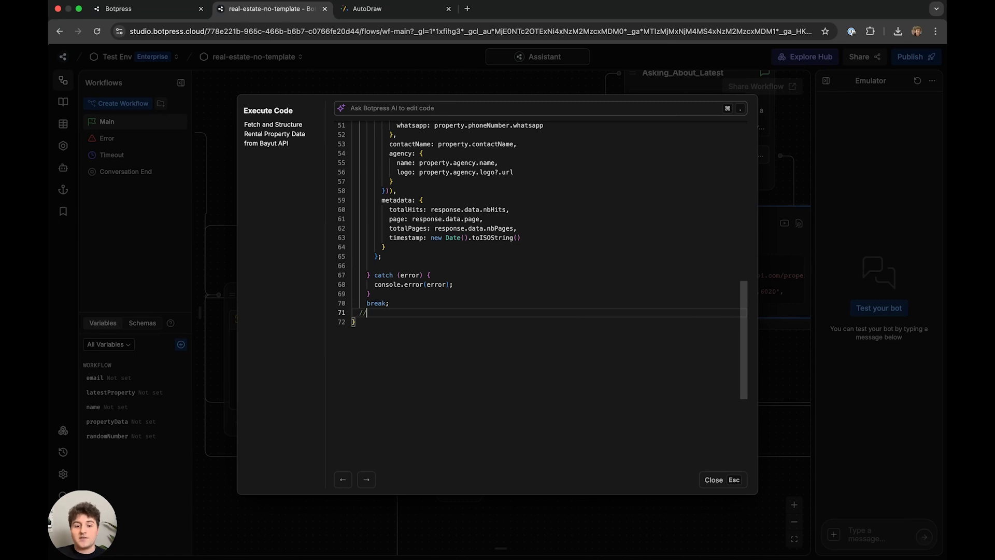
scroll(473, 233, up, 15)
scroll(472, 234, down, 15)
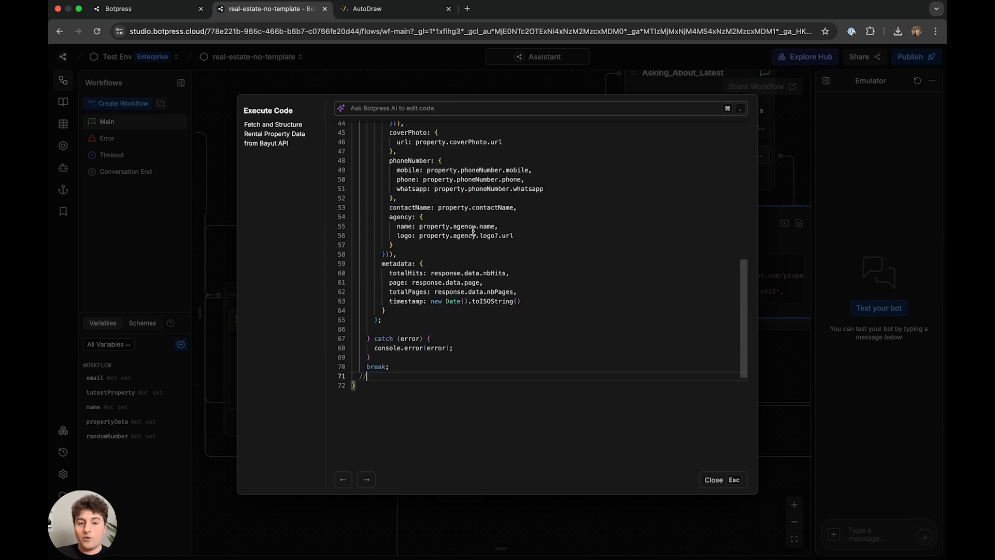
text(case )
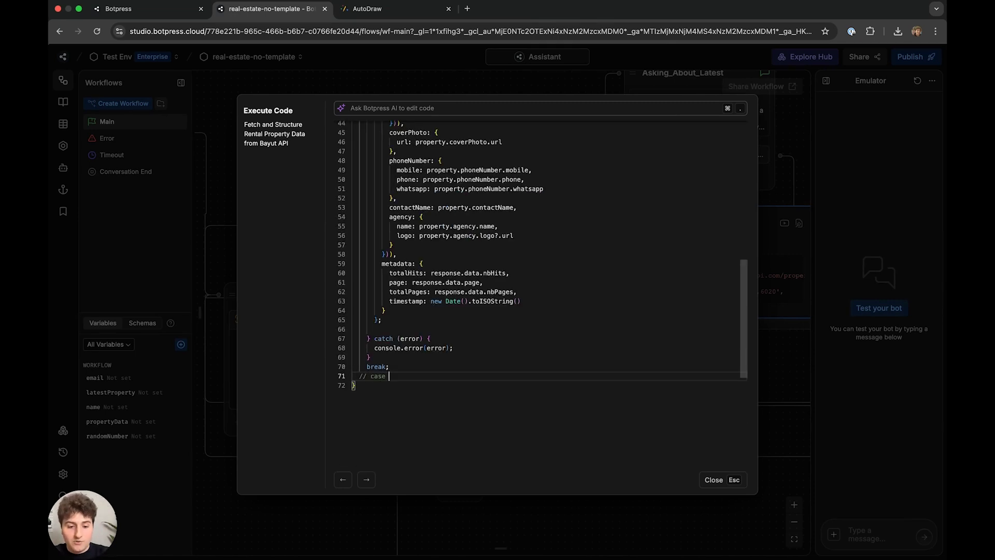
text((Realtor.CA)
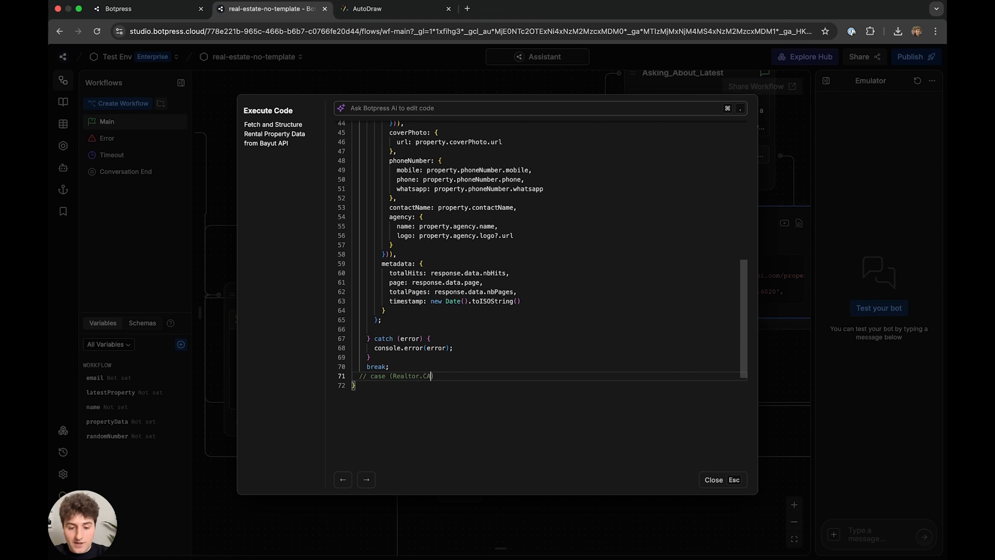
text():)
key(Return)
text(// break)
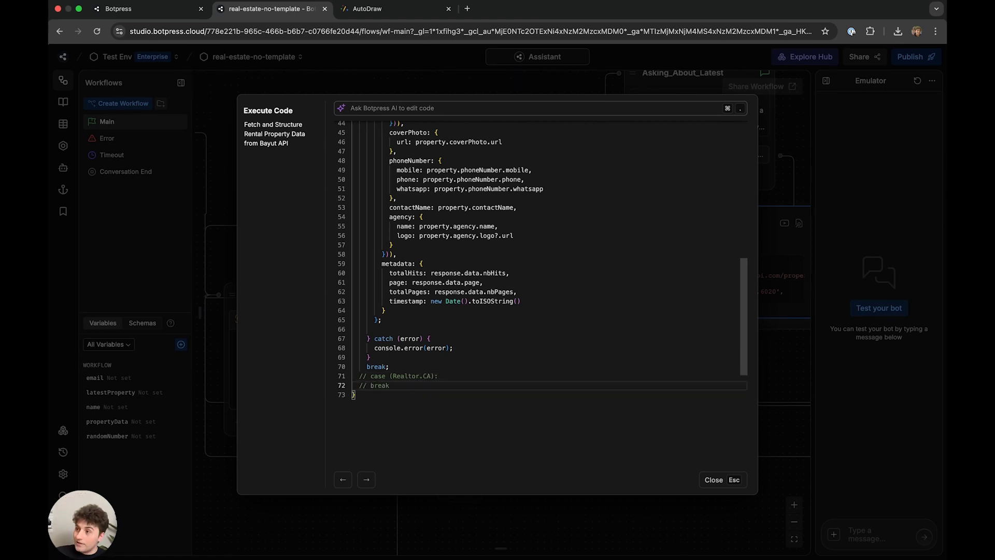
text(;)
- Add a second commented-out agency case line followed by '// break;'
key(Return)
text(.)
key(BackSpace)
text(// case ()
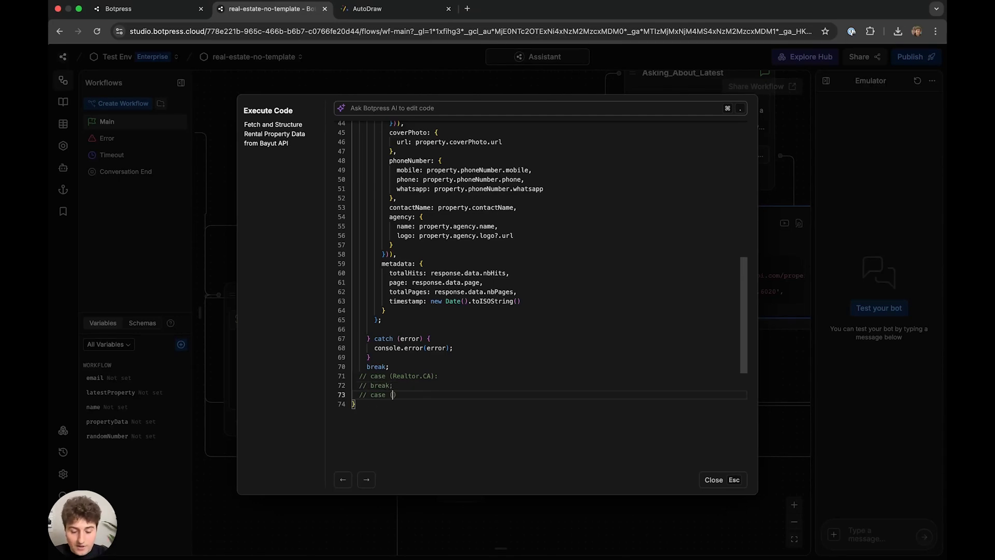
text(MatthewIst)
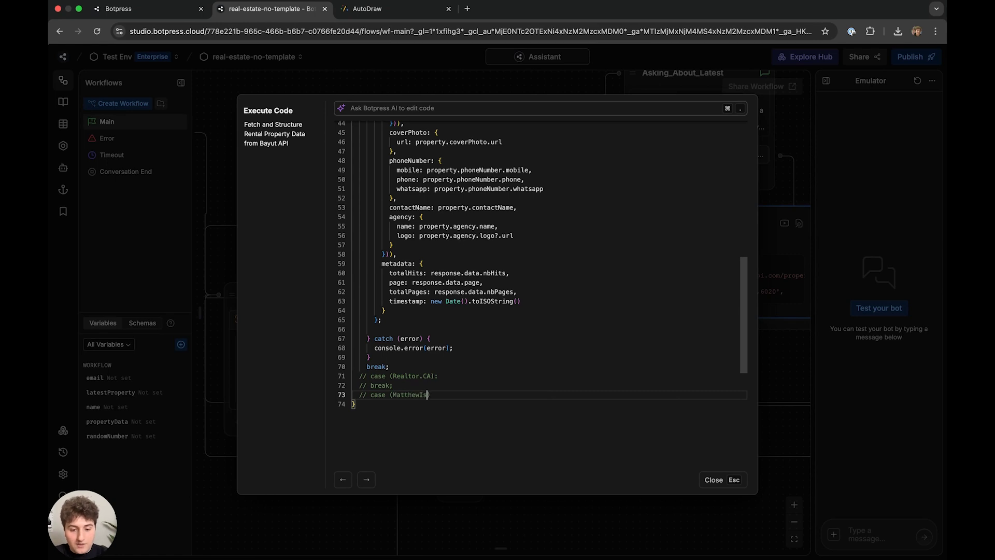
text(hecestb)
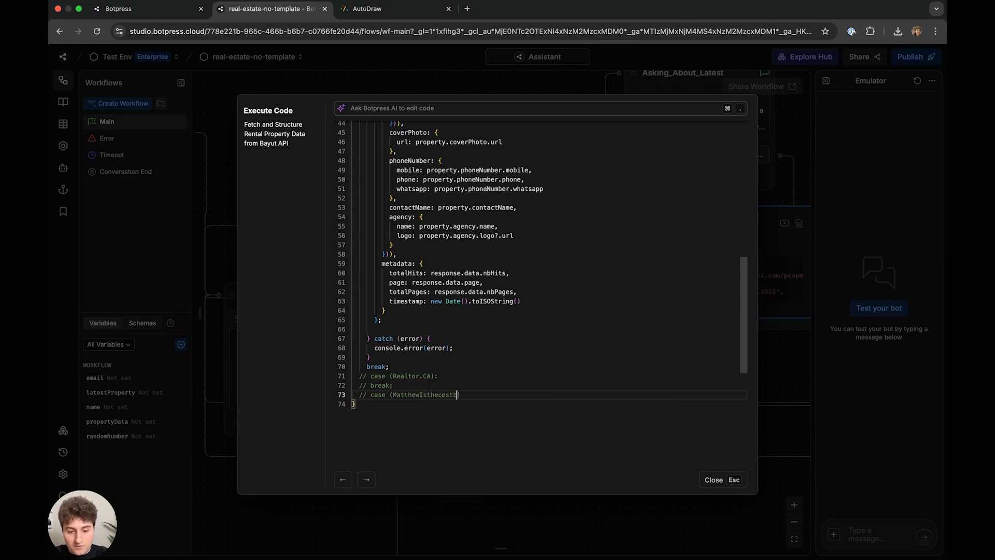
key(Return)
text(/)
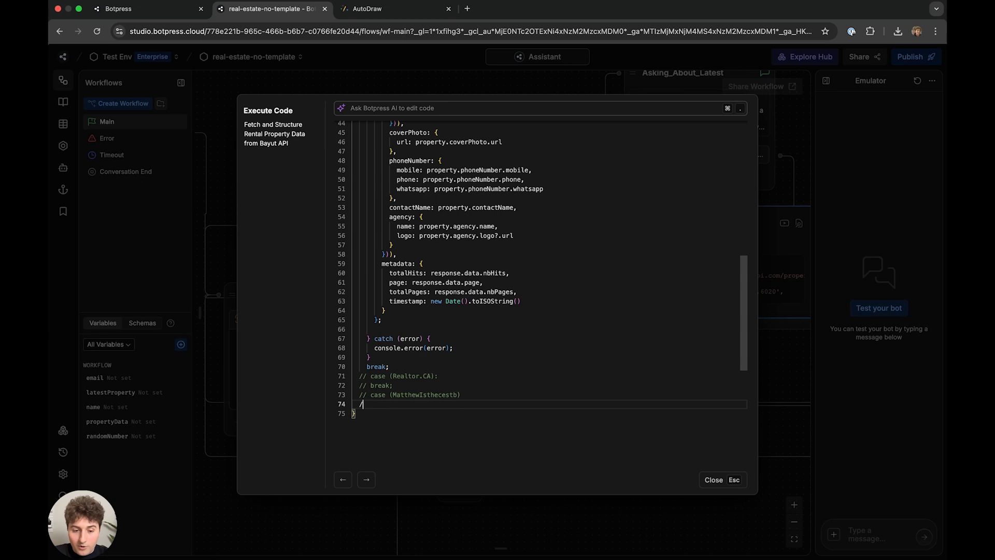
text(/ break;)
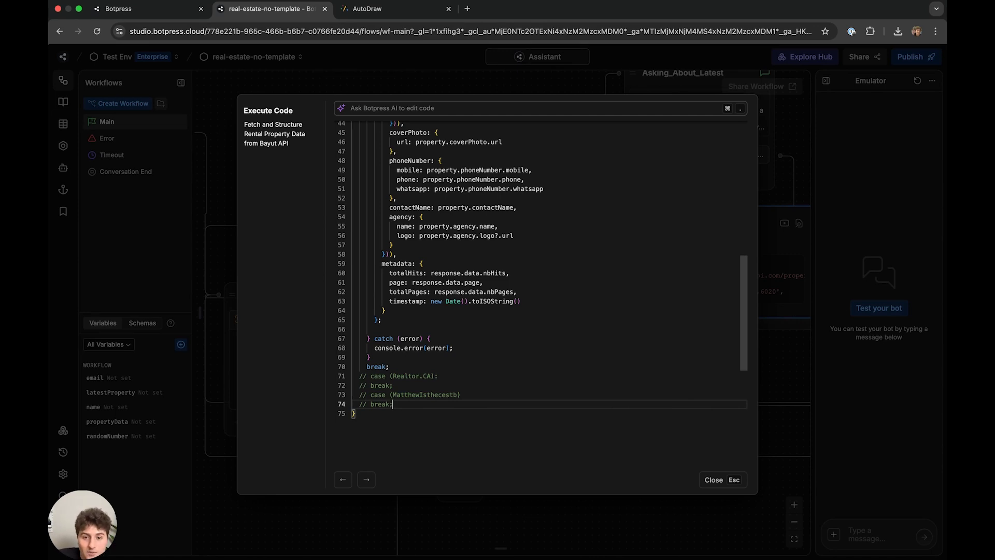
scroll(538, 224, up, 10)
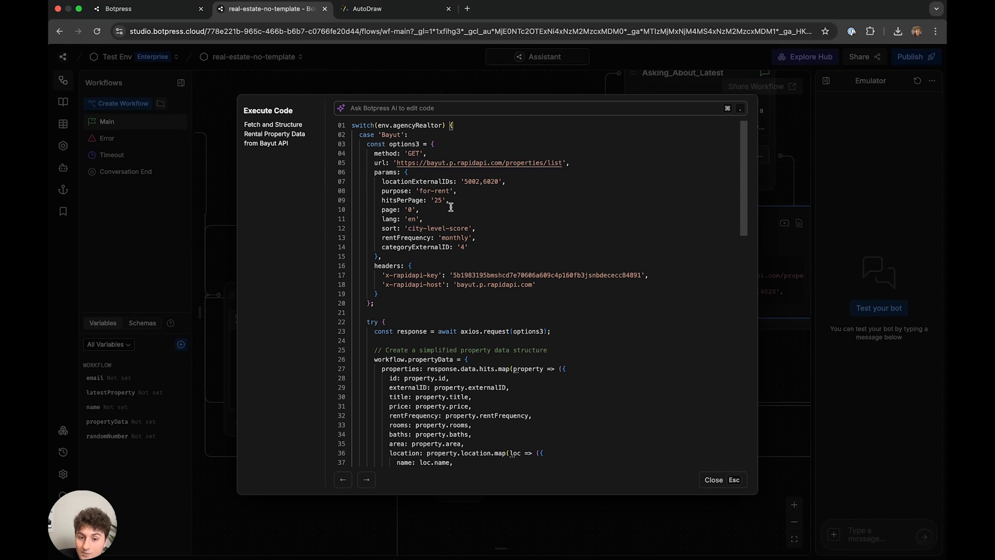
drag(529, 284, 374, 135)
click(499, 223)
drag(413, 265, 389, 145)
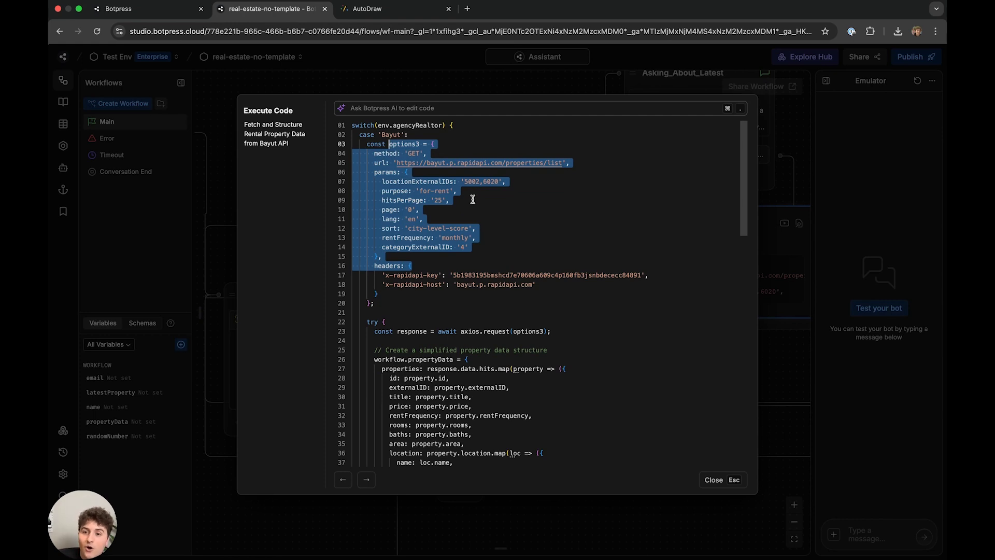
drag(480, 220, 480, 224)
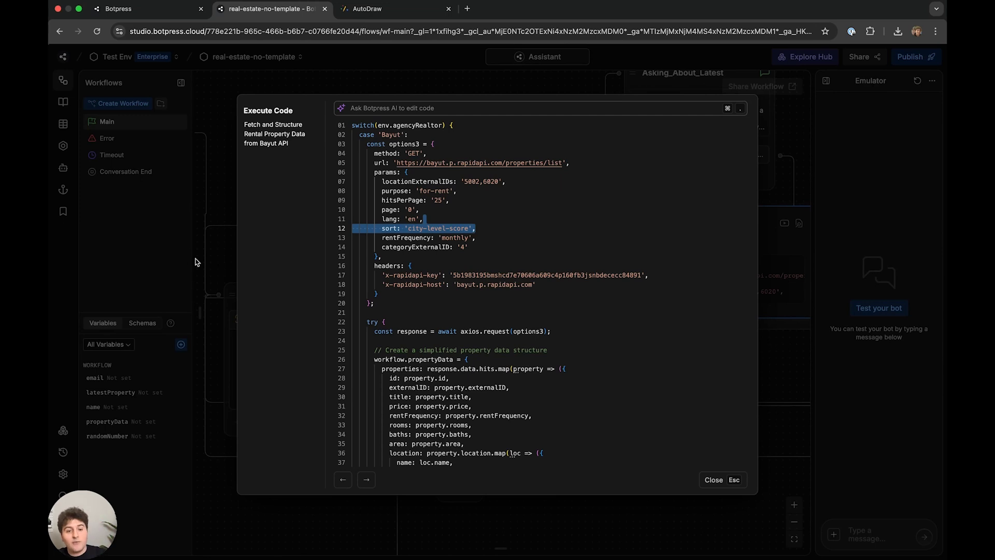
click(444, 149)
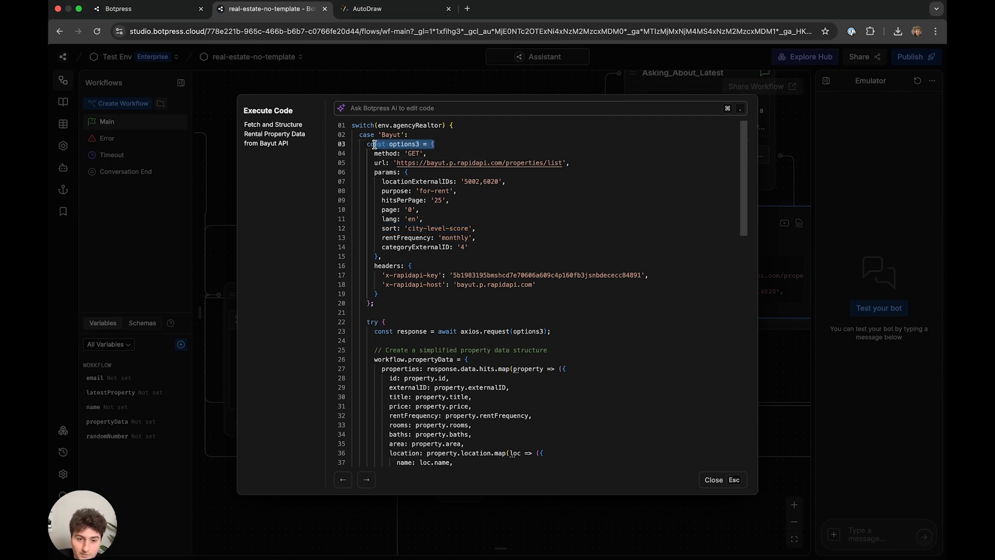
drag(367, 145, 408, 294)
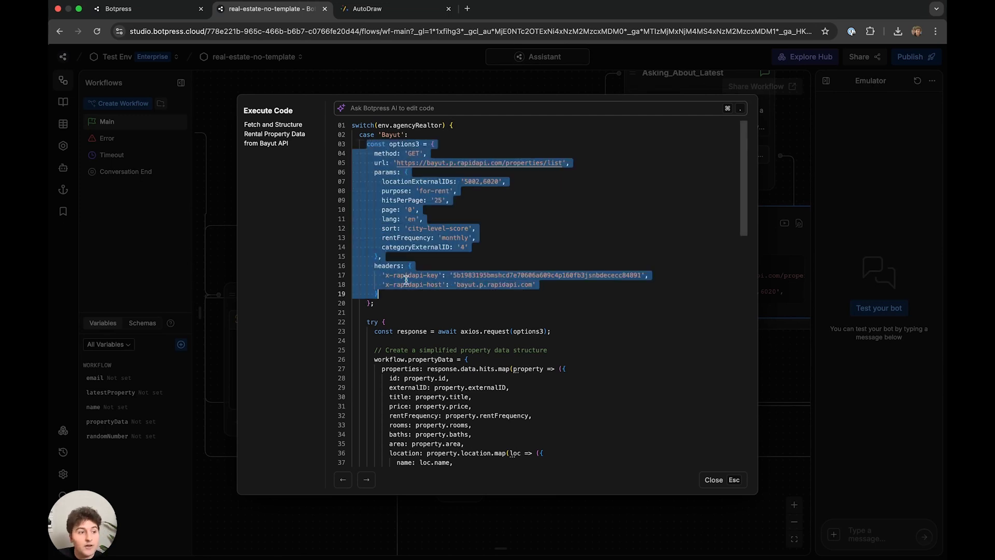
scroll(445, 325, down, 2)
click(431, 270)
click(552, 282)
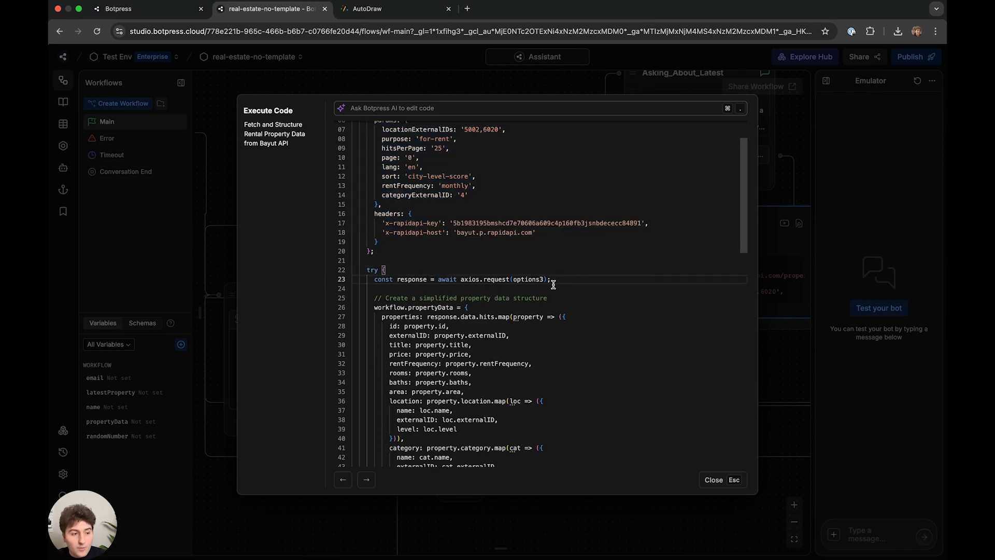
- Add const agencyProperties filtering hits where property.agency.name === env.agencyName
key(Return)
key(Return)
text(const )
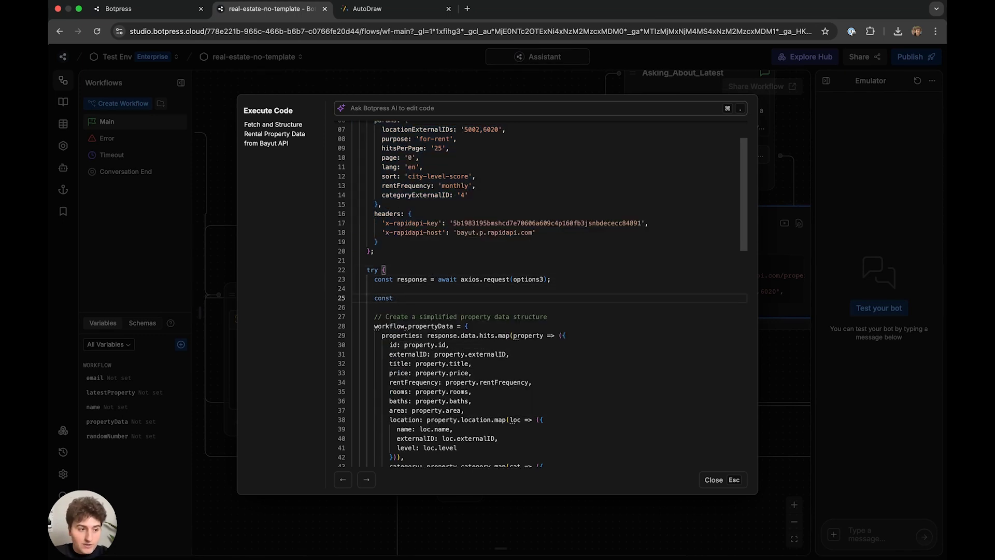
text(agencyPrope)
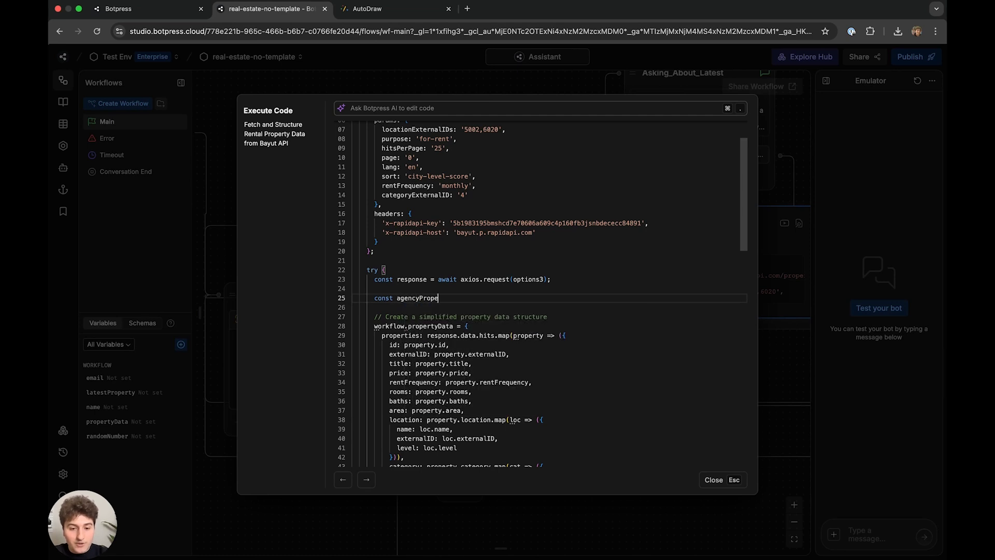
text(rties = lis)
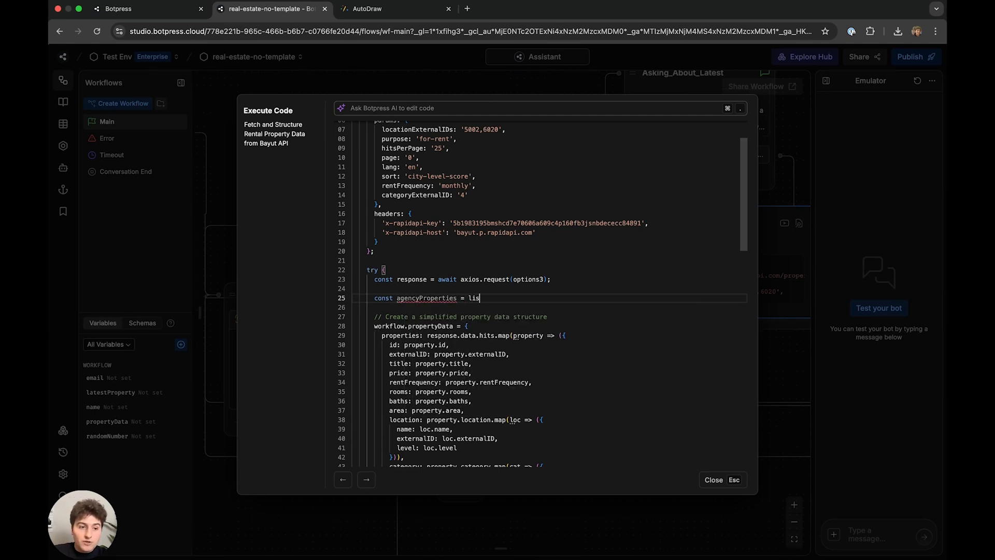
text(tResponse)
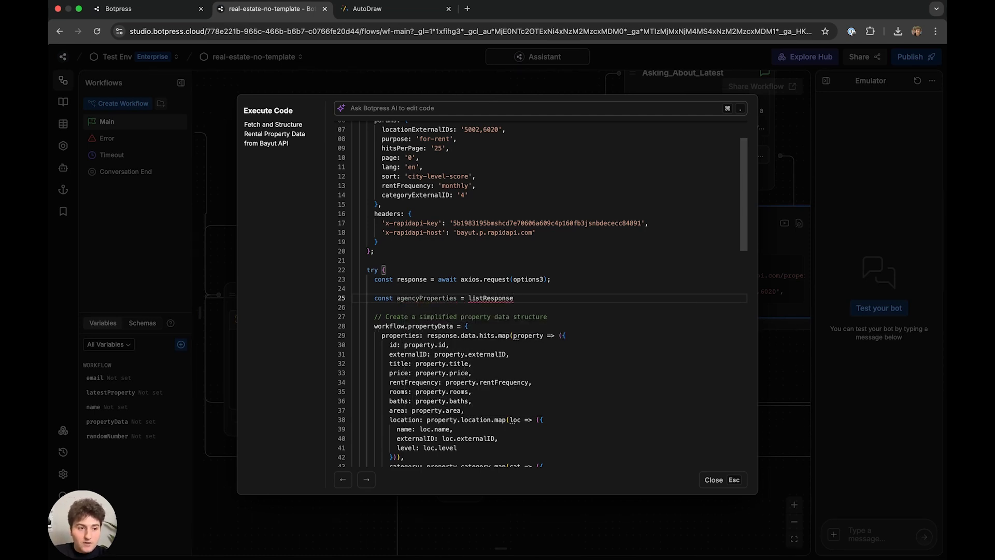
text(.data.hits.filter)
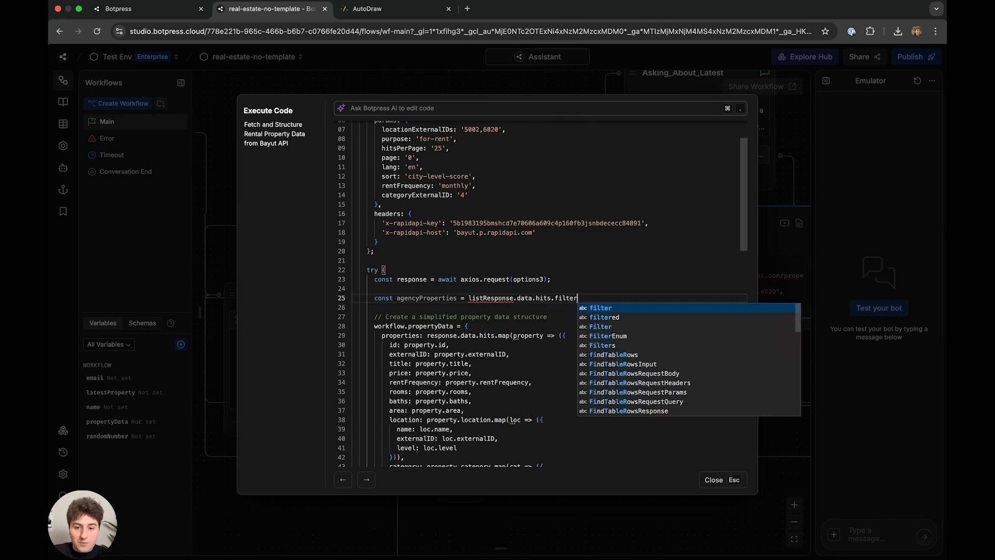
text((property =>)
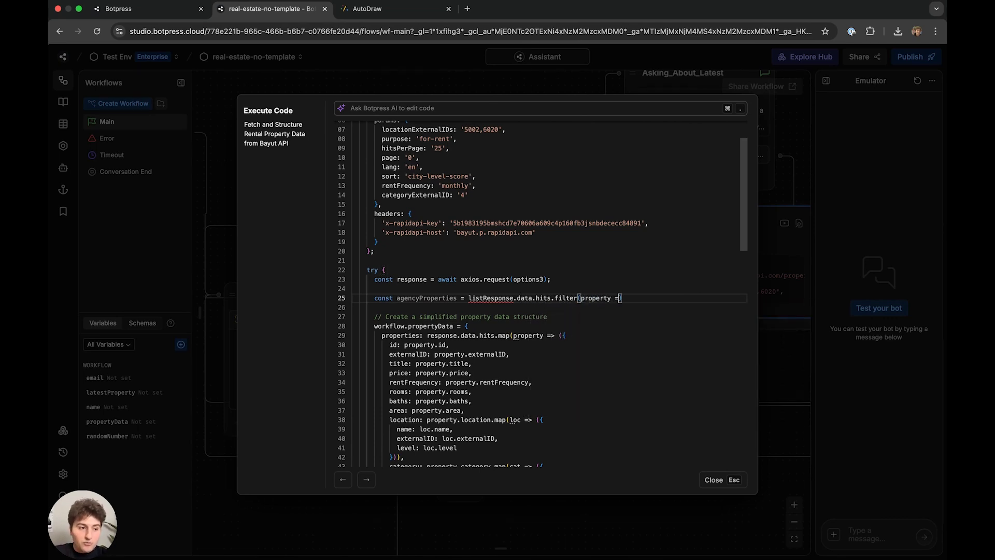
key(Return)
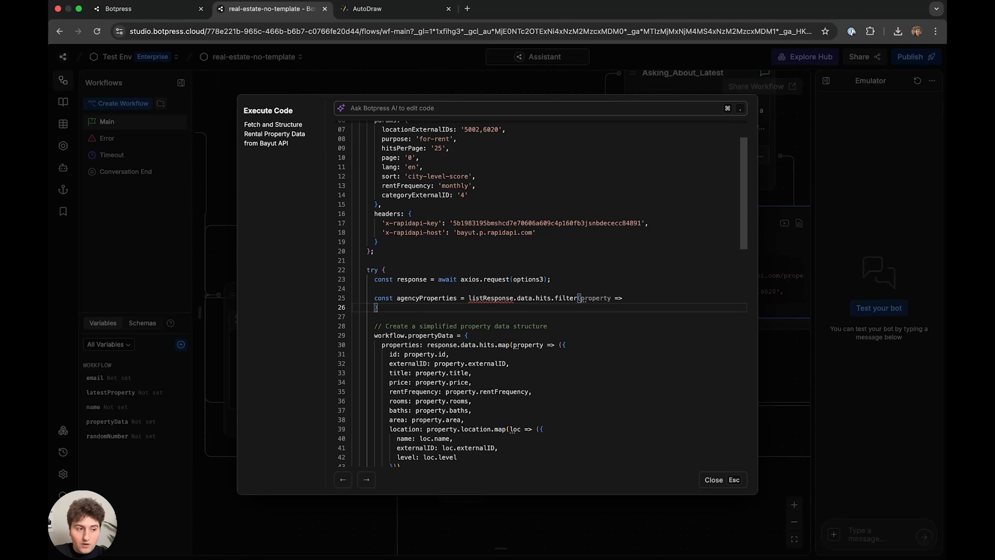
key(Tab)
text(property.agency)
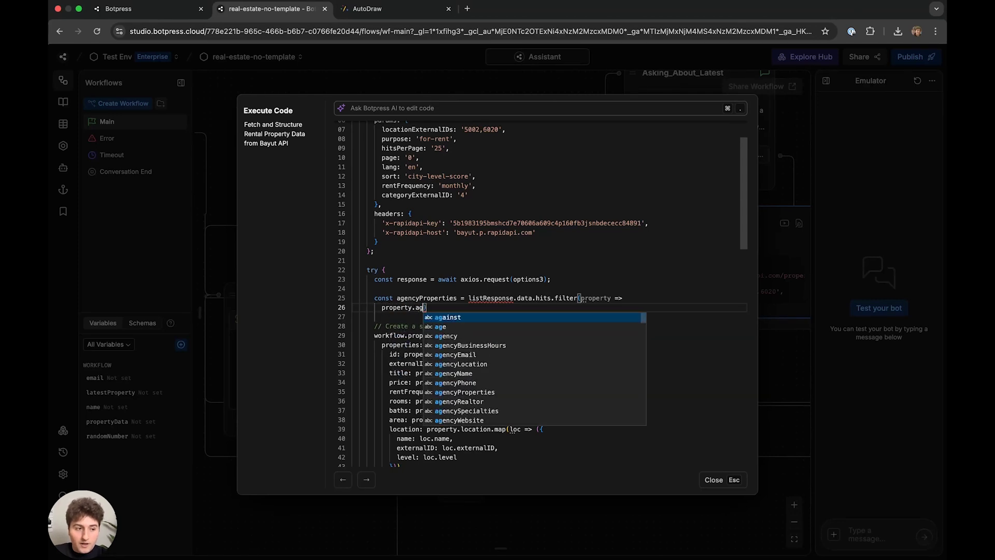
text(.name === )
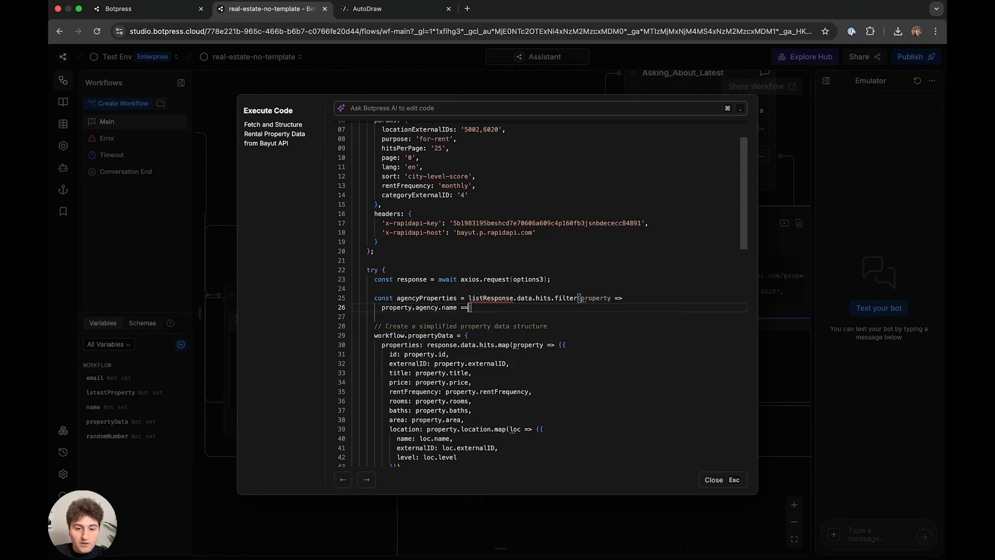
text(env.agencyN)
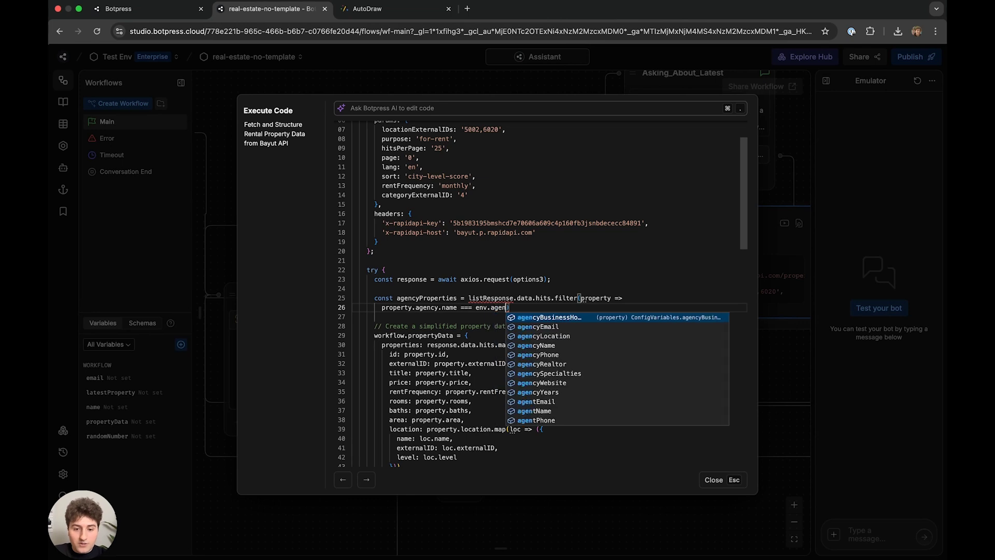
text(ame)
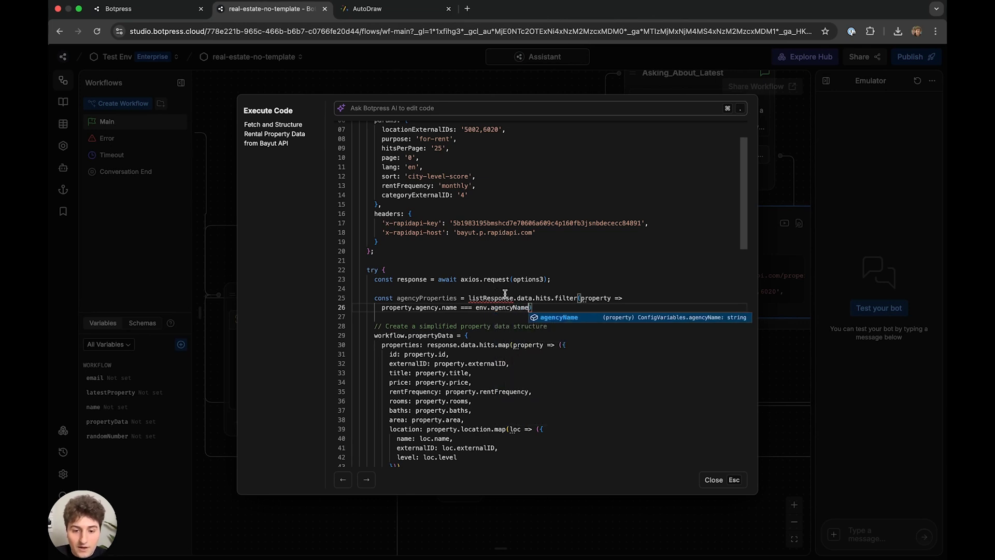
- Change listResponse to response in the filter and insert a blank line above it
drag(514, 298, 468, 298)
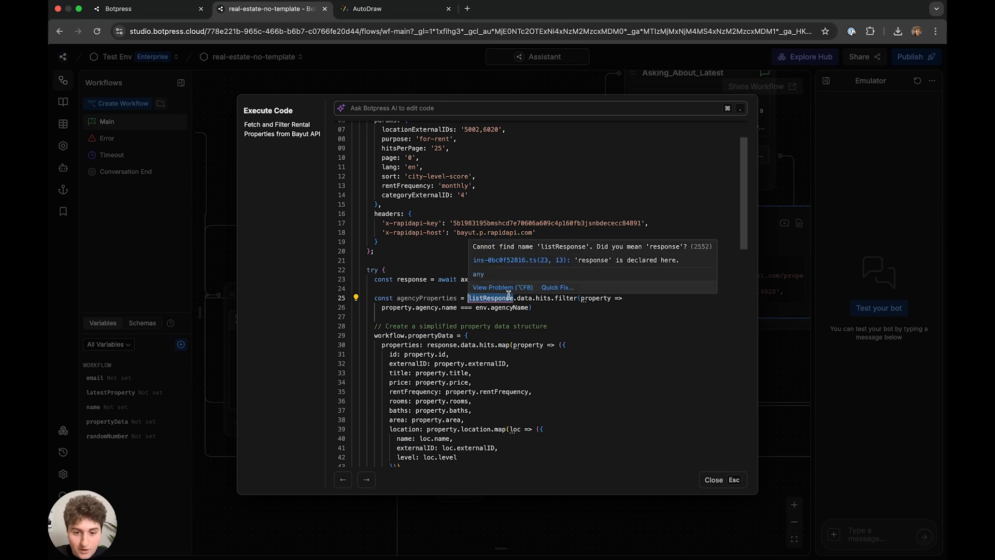
text(response)
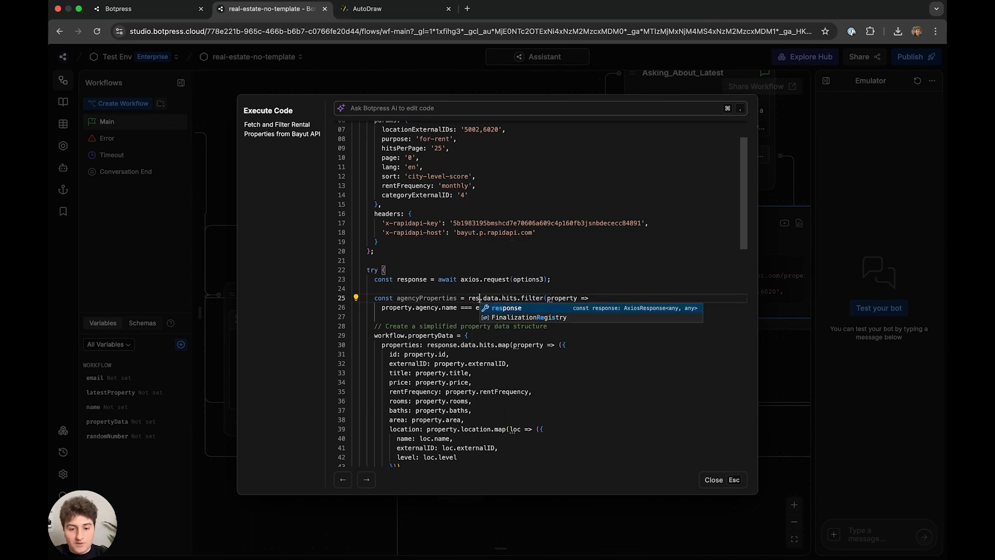
key(Escape)
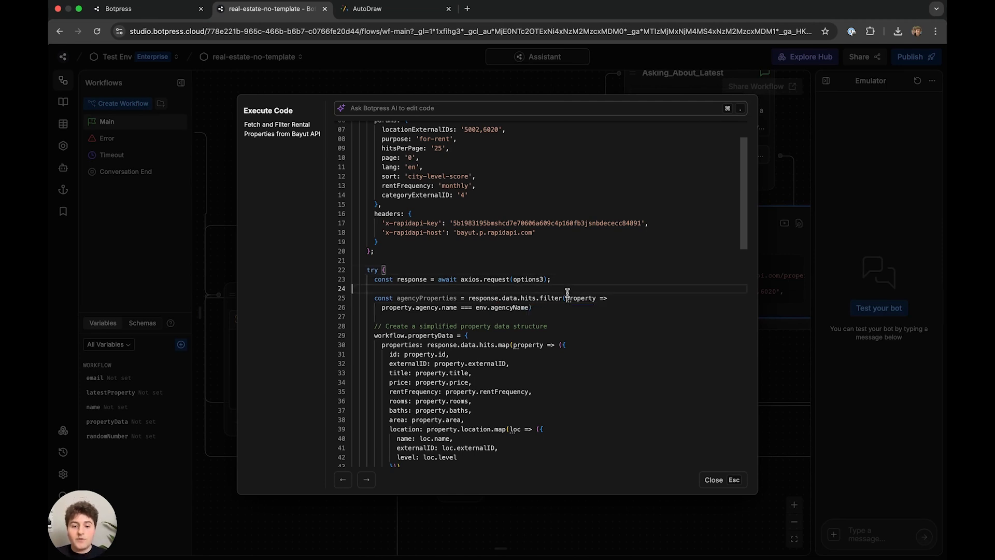
click(548, 287)
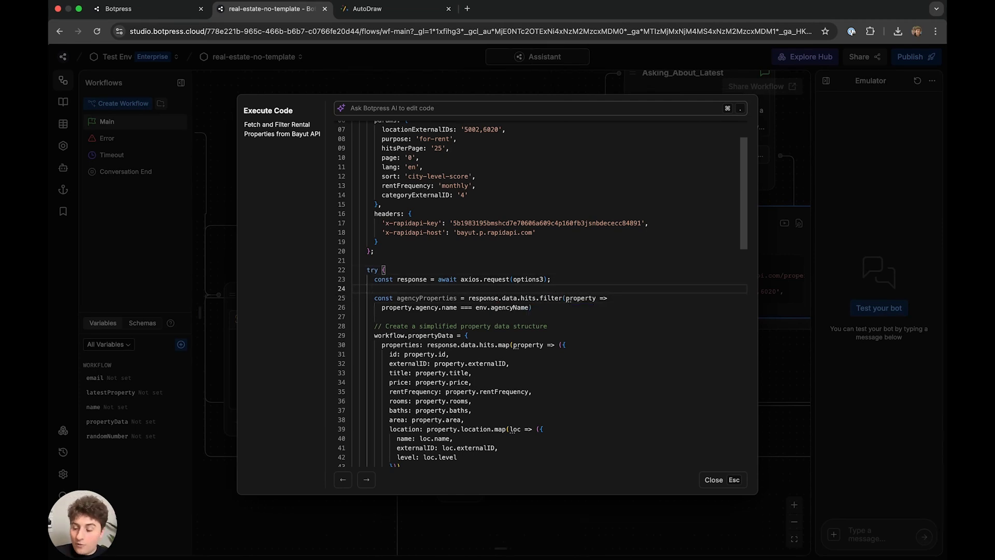
key(Return)
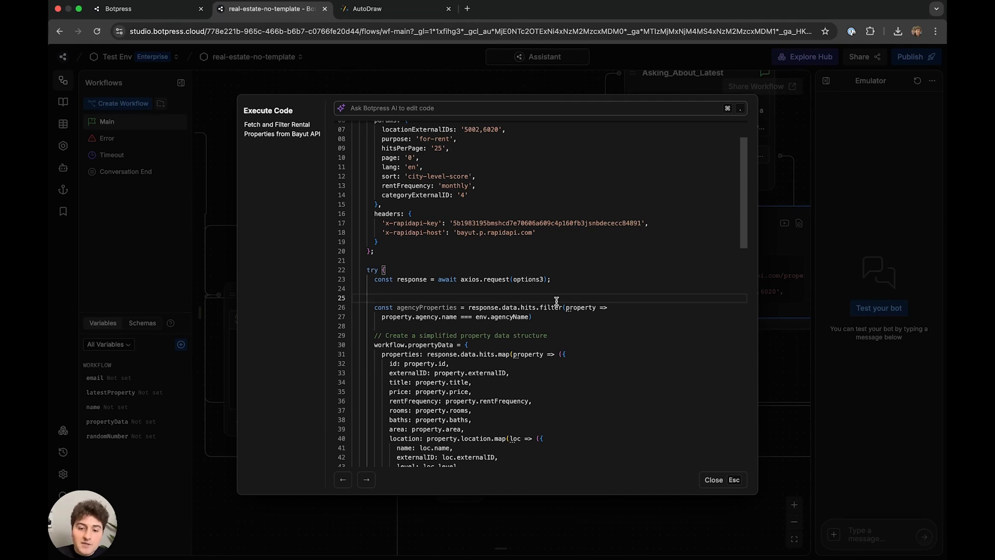
drag(540, 309, 562, 310)
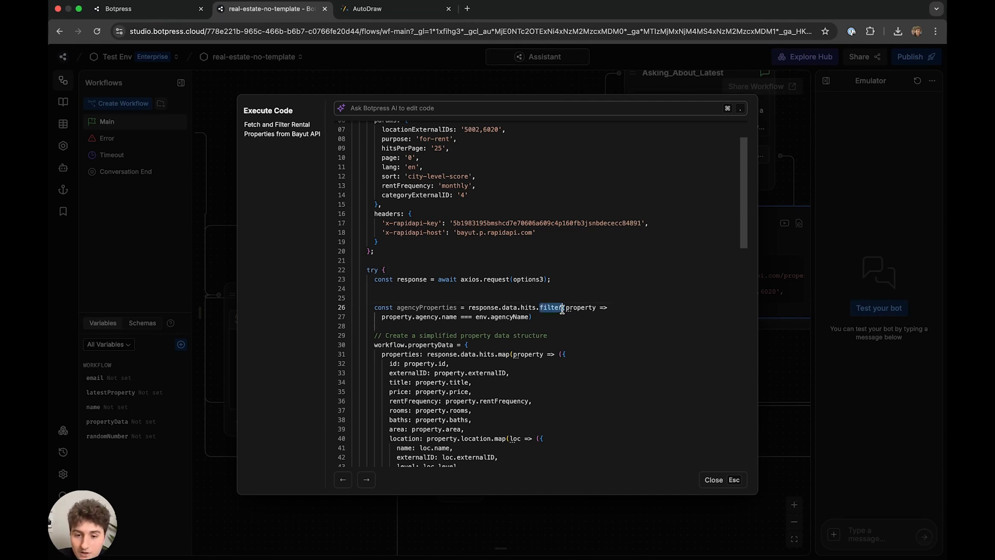
mouse_move(562, 310)
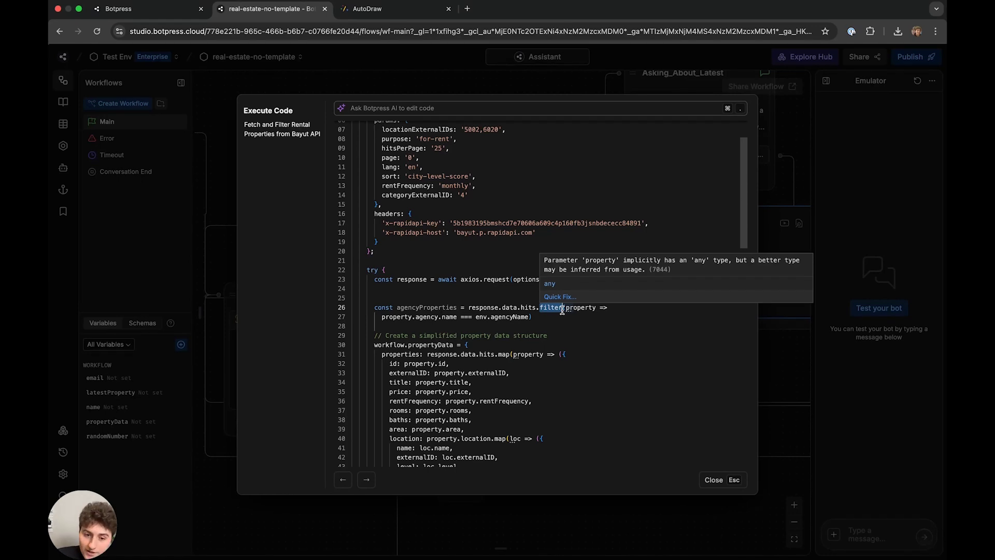
drag(380, 317, 527, 316)
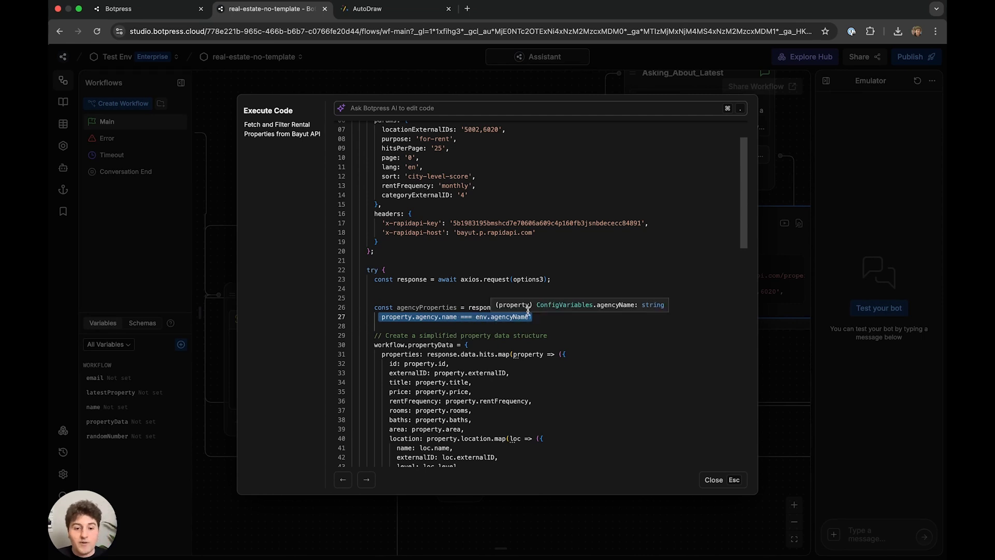
click(439, 294)
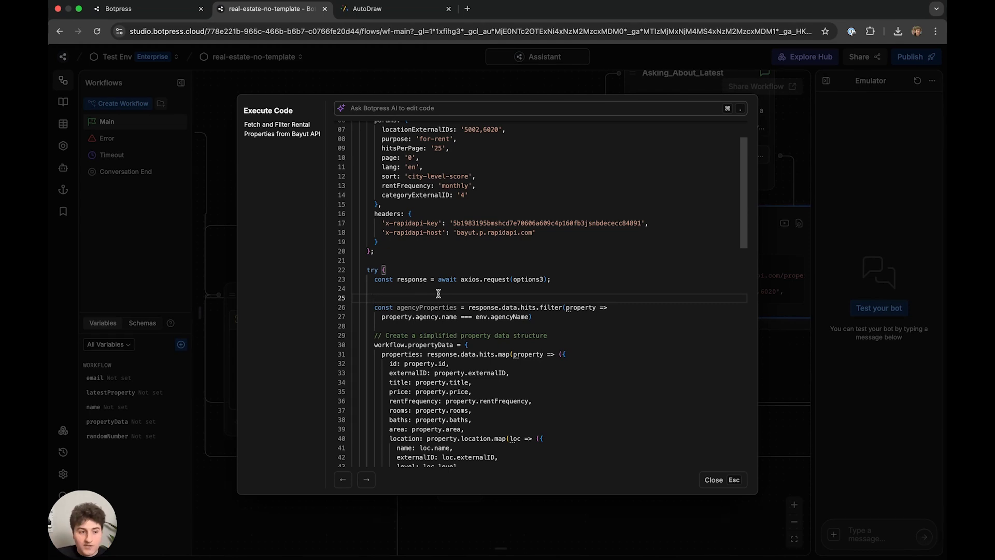
- Add the comment '// checking agency name matches' and open if (agencyProperties.length === 0) {
text(// checking )
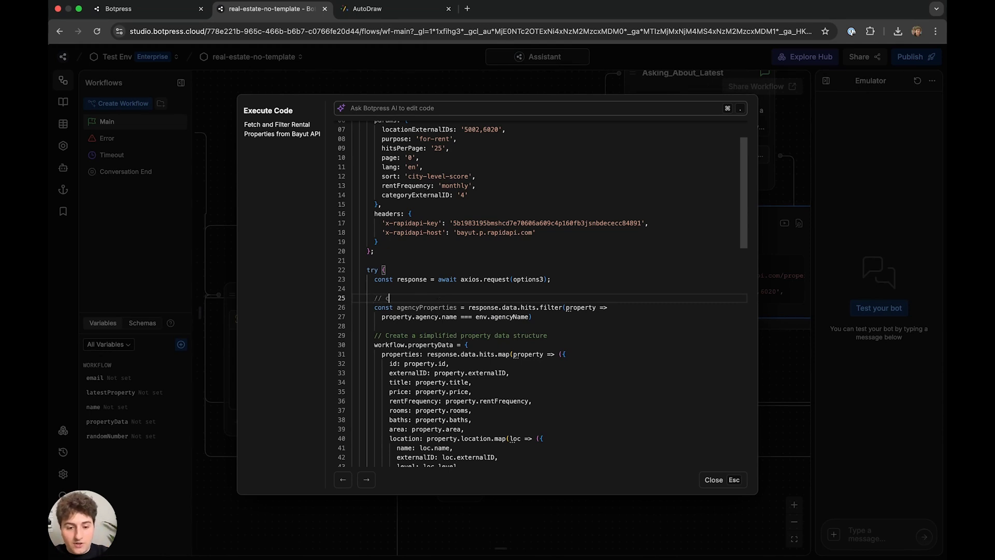
text(agency name matches)
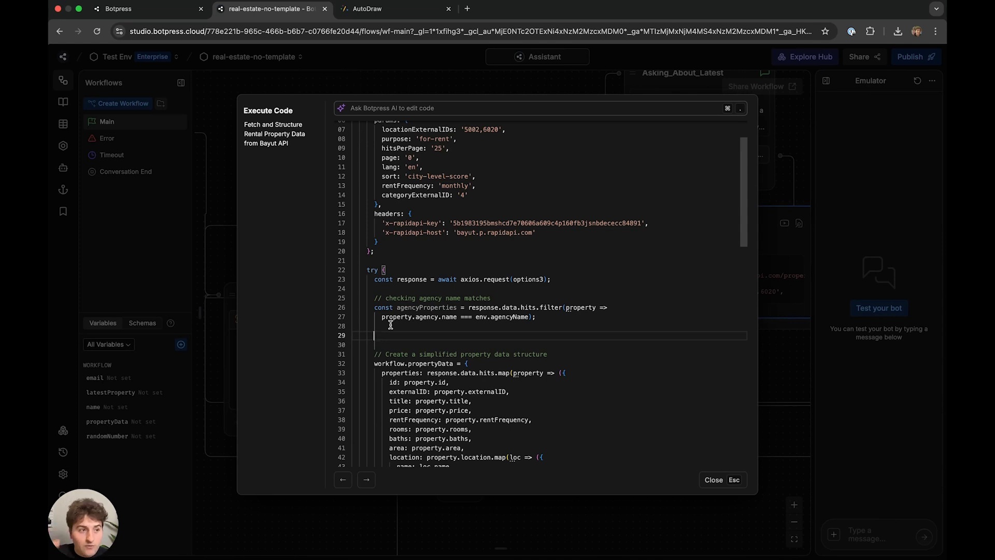
text(if (ag)
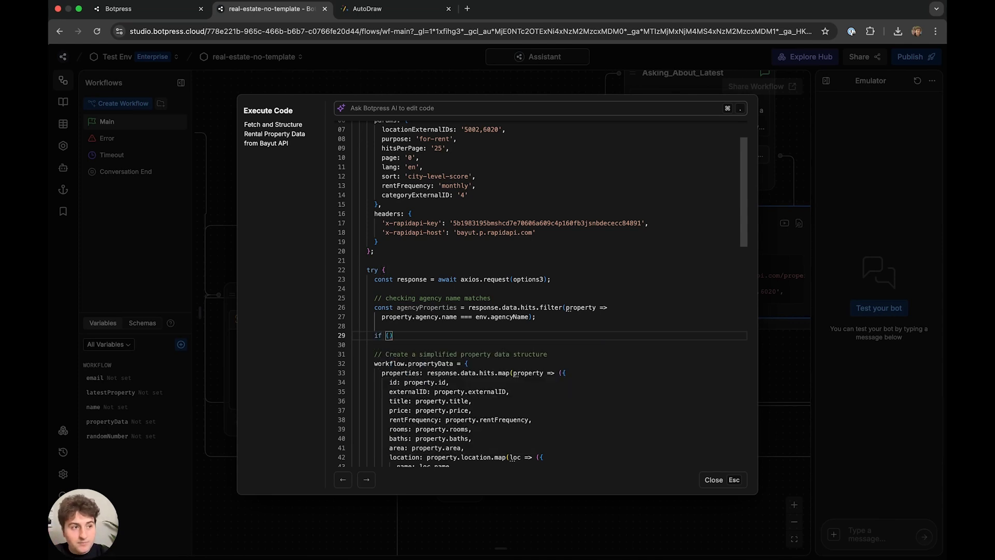
text(encyProper)
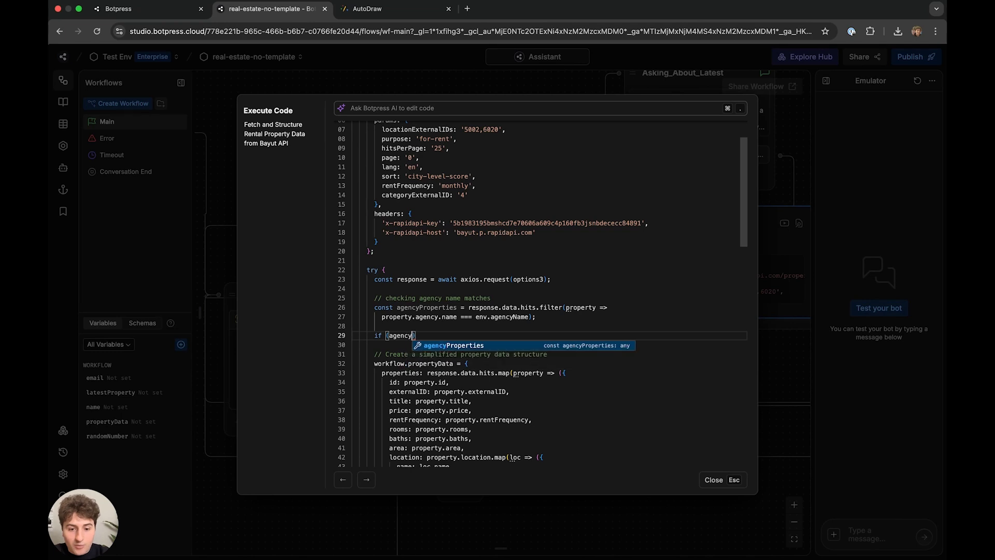
text(ties.le)
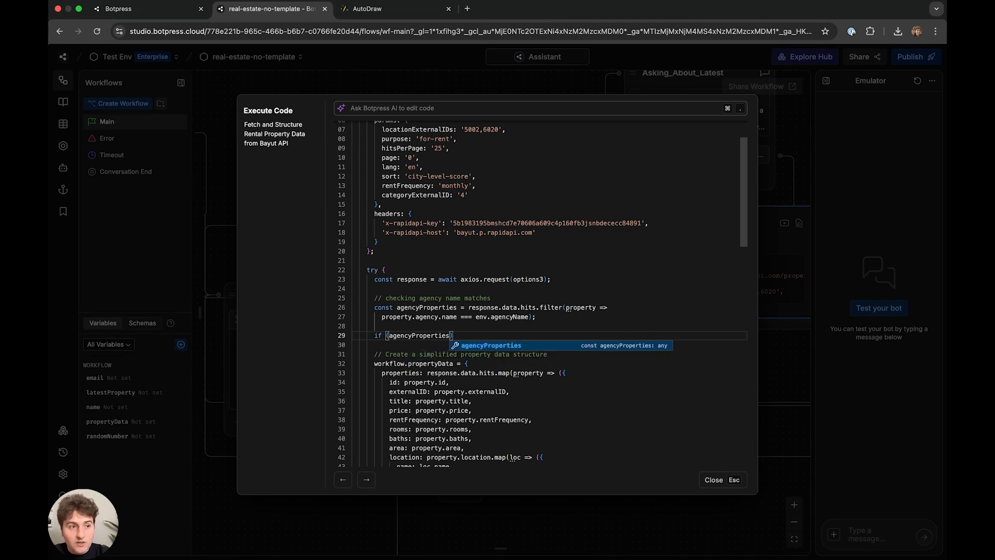
text(ngth === 0)
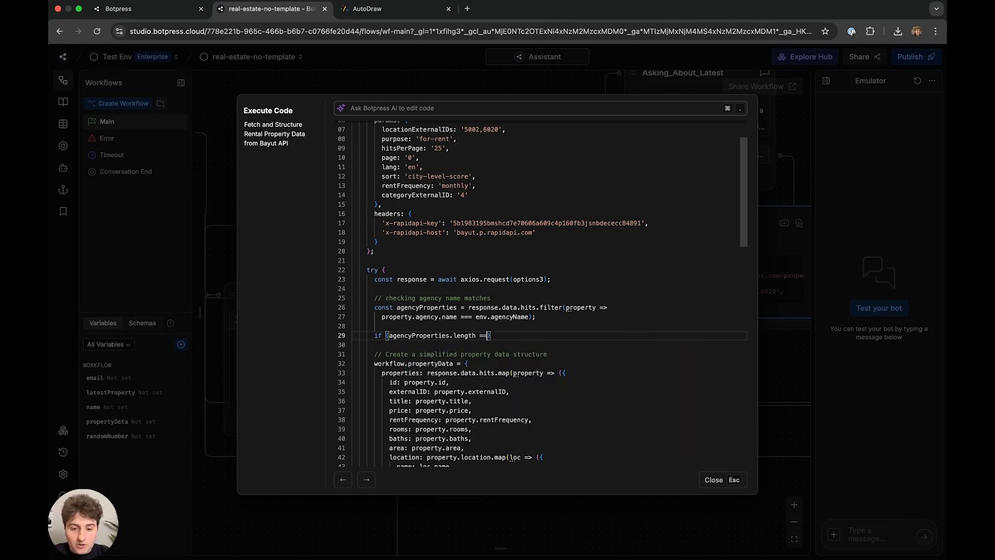
key(Right)
text({)
key(Return)
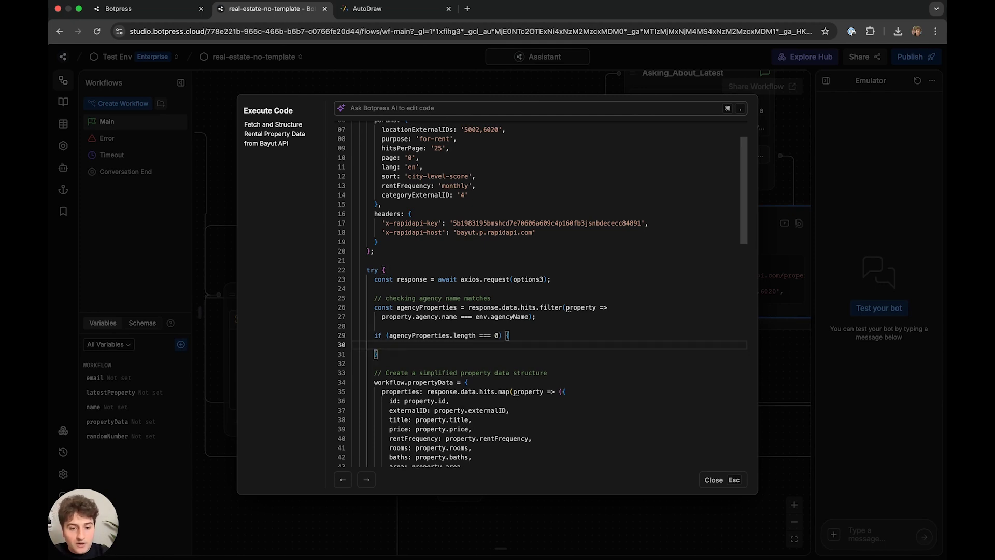
- Inside the if, set workflow.latestProperty to 'No properties found :(' and break
text(workflow.)
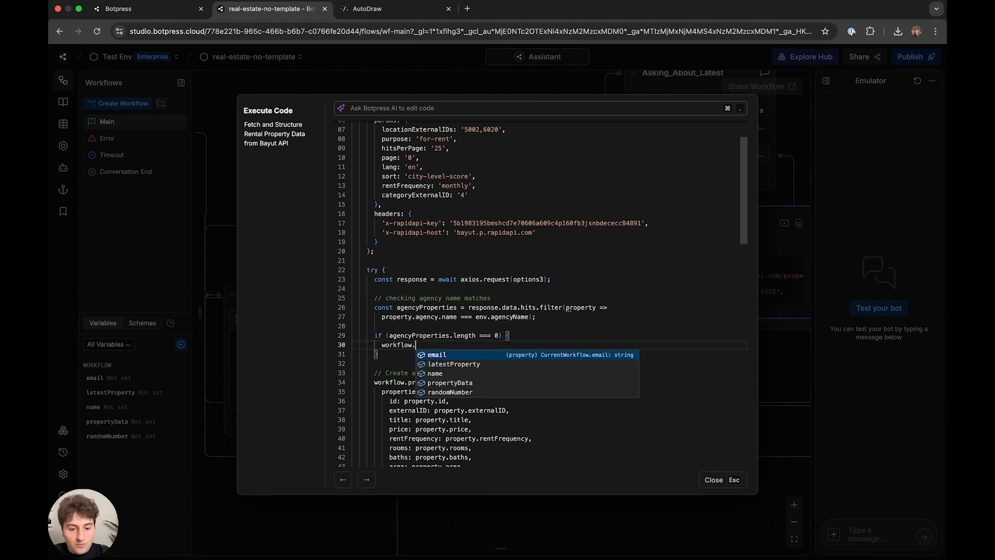
text(propertyDat)
text(a )
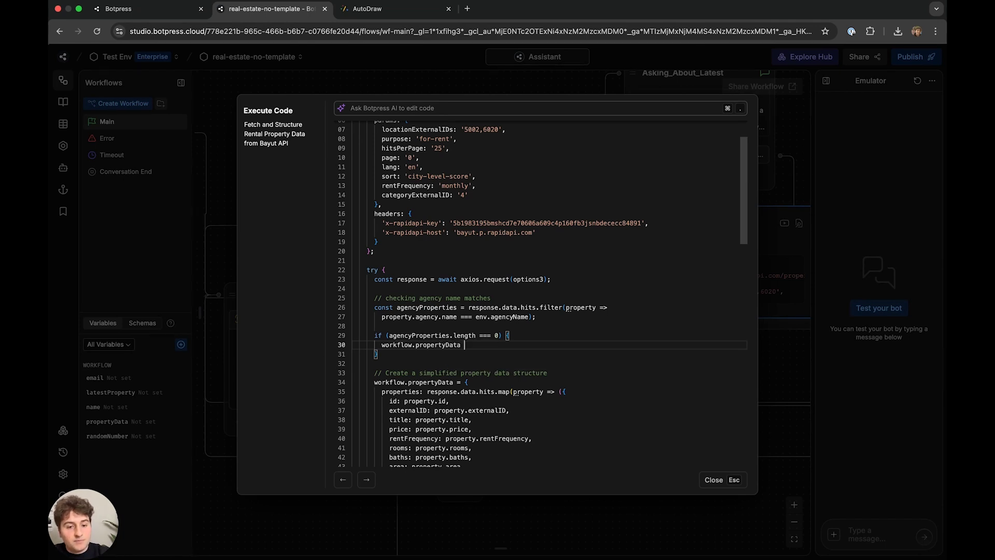
text(= 'No properties found :()
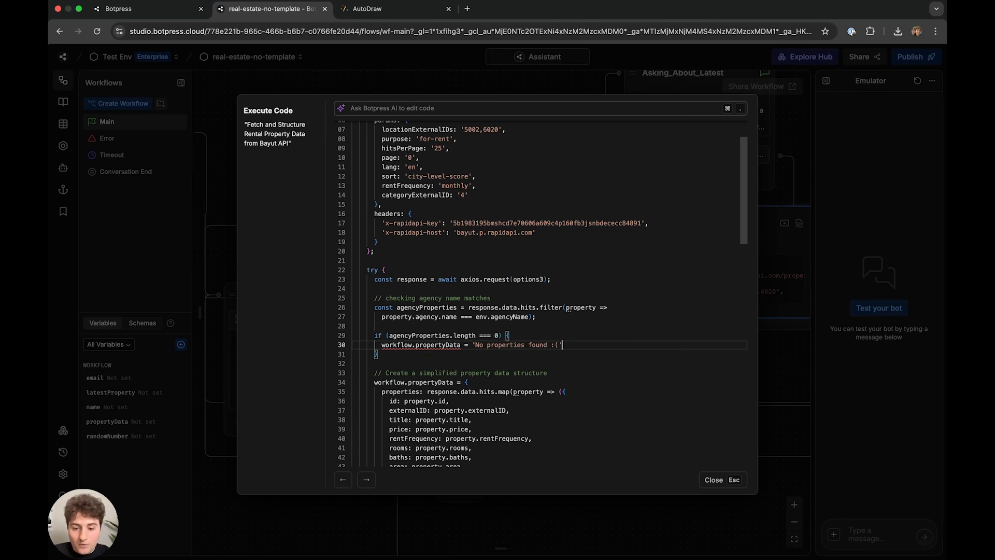
drag(562, 345, 415, 345)
text(latestProperty =)
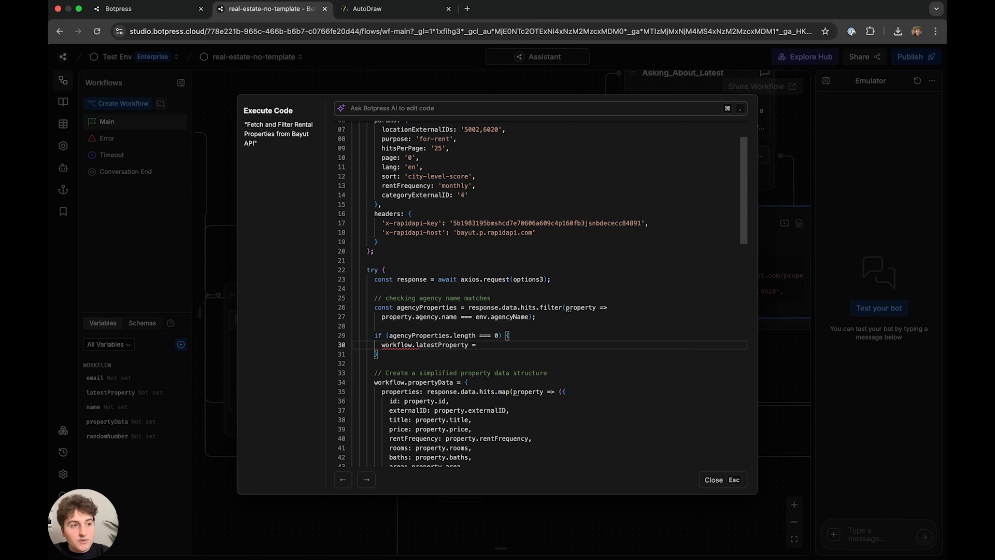
text( 'No properties found )
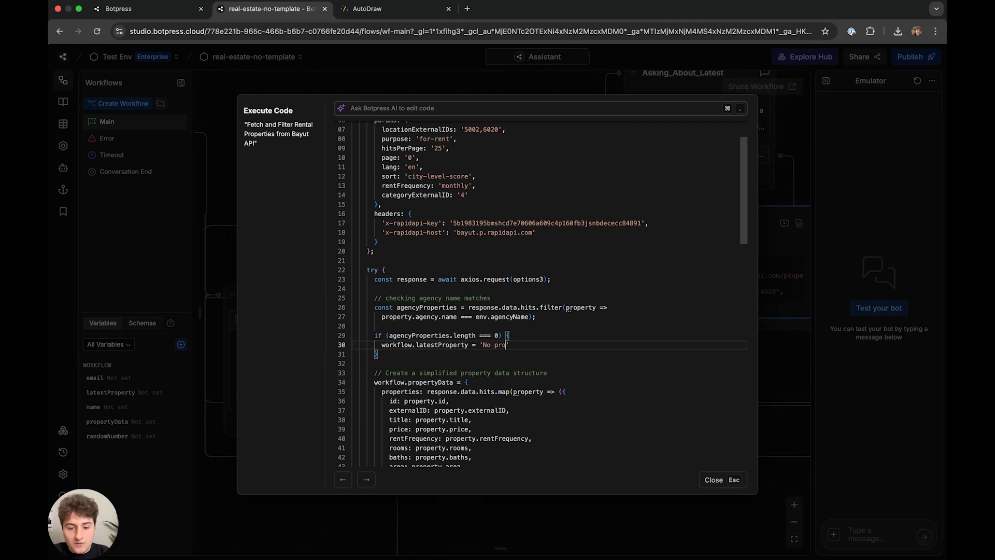
text(:)
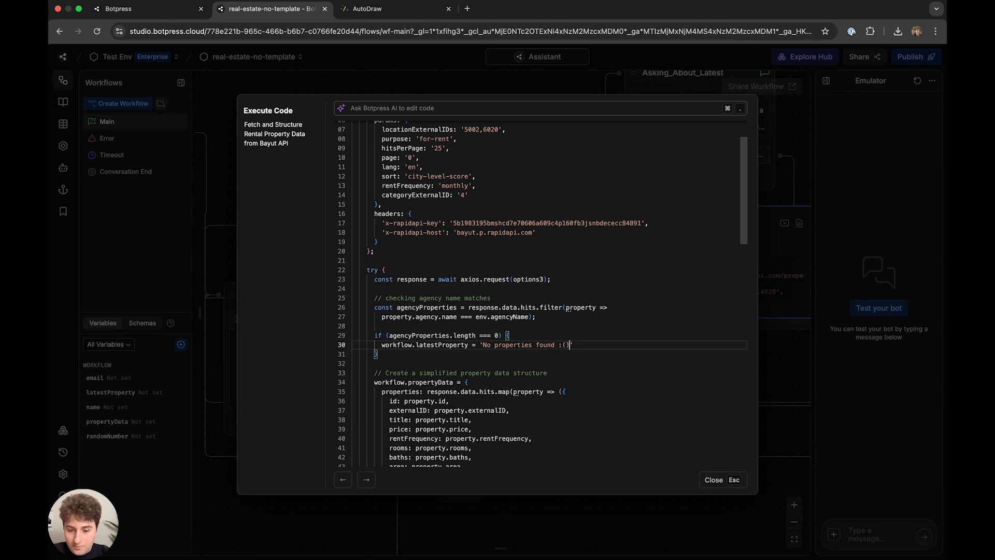
text((';)
key(Return)
text(break;)
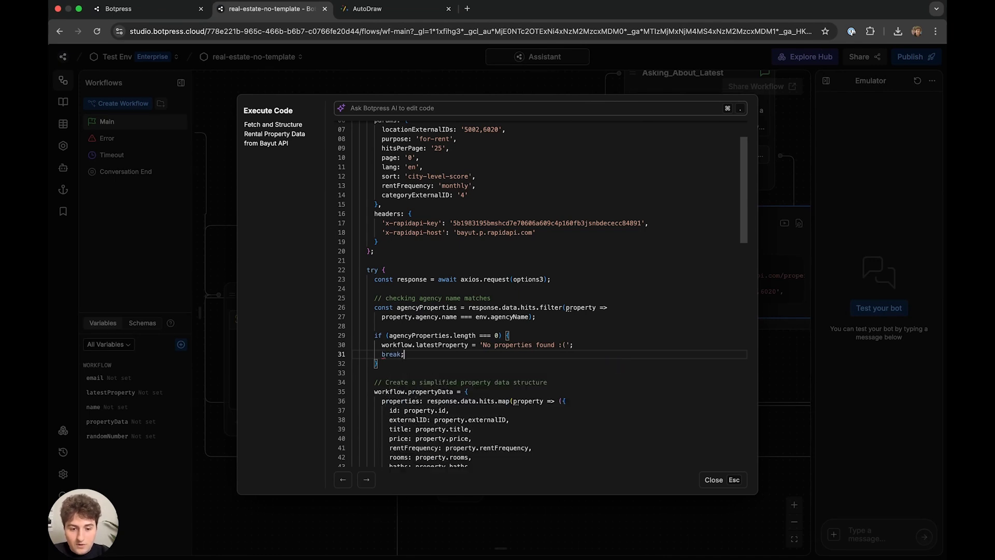
key(Right)
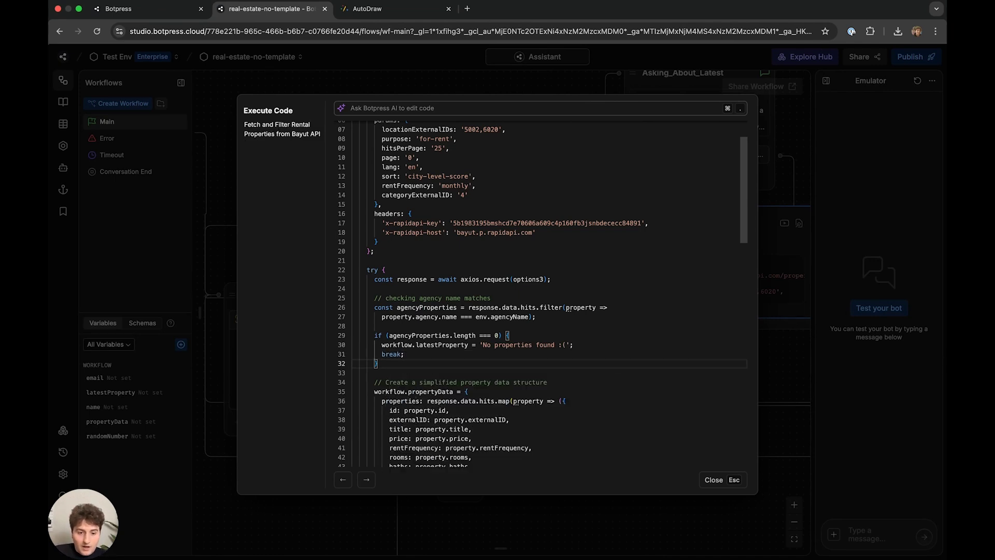
key(Down)
key(Up)
key(Up)
key(Down)
key(Down)
key(Down)
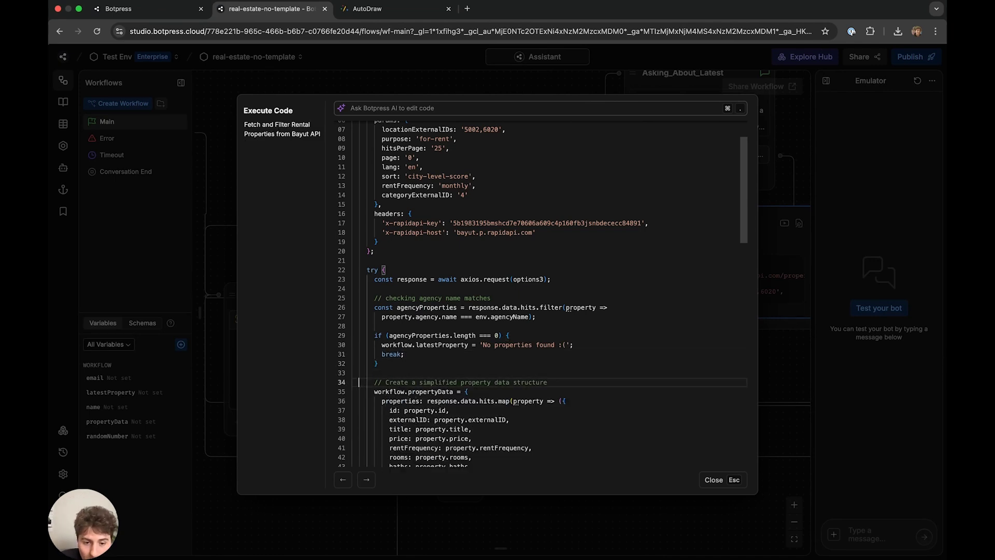
- Delete the leftover property-data building code lines
click(370, 373)
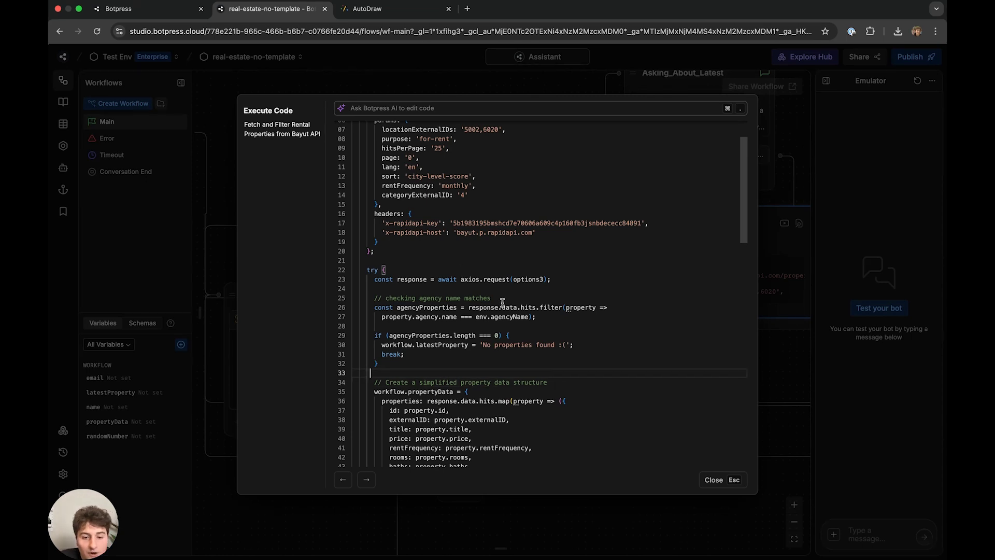
scroll(511, 302, down, 10)
scroll(495, 285, up, 9)
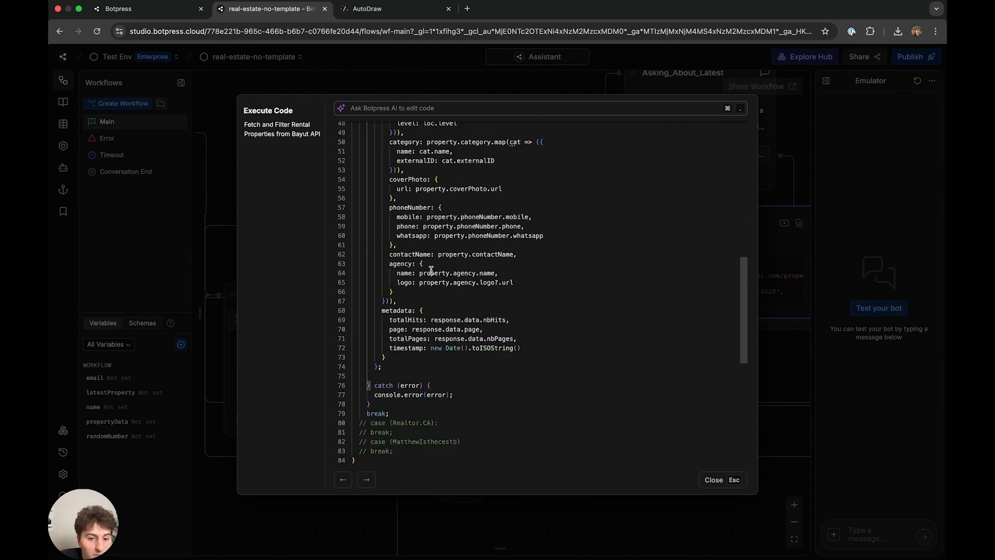
key(super+Tab)
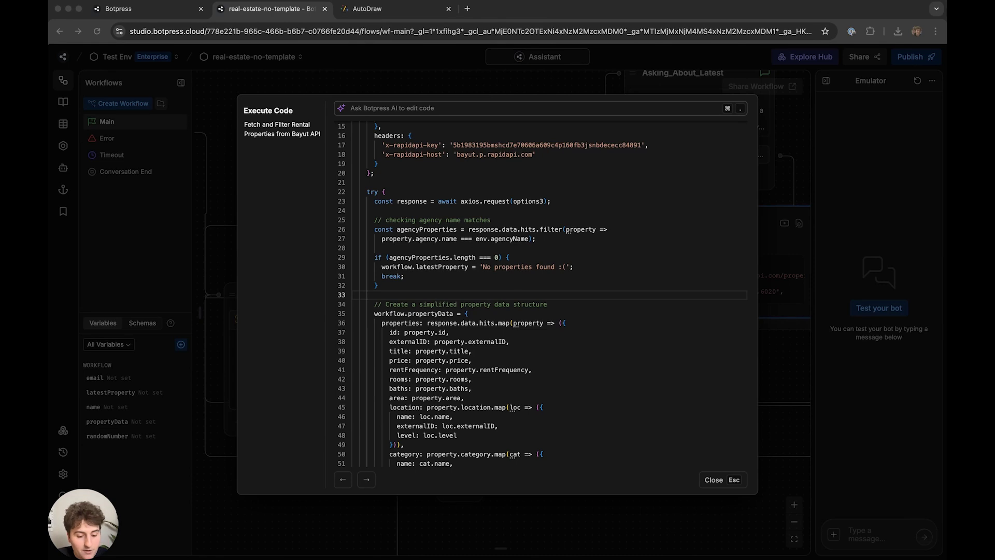
click(385, 304)
drag(375, 304, 429, 317)
scroll(416, 339, down, 3)
scroll(417, 345, down, 5)
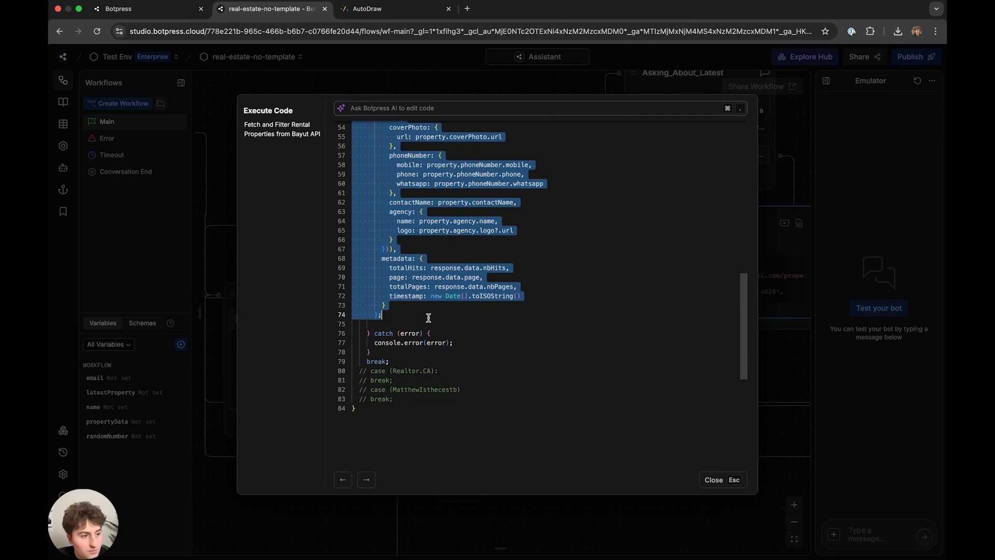
key(BackSpace)
- Remove the duplicate '} catch (error) {' line and the blank line 51 it leaves
scroll(437, 309, up, 3)
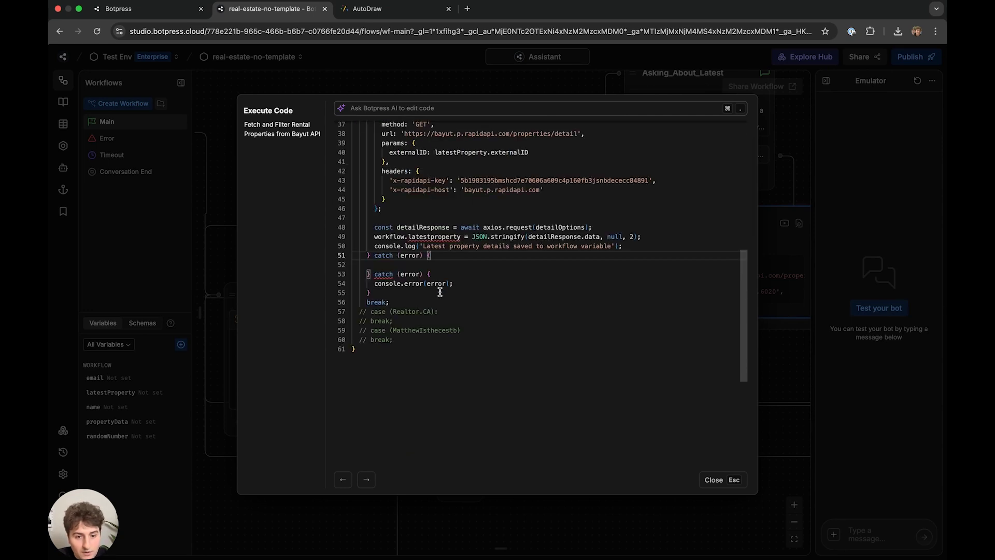
drag(434, 256, 333, 256)
key(BackSpace)
key(BackSpace)
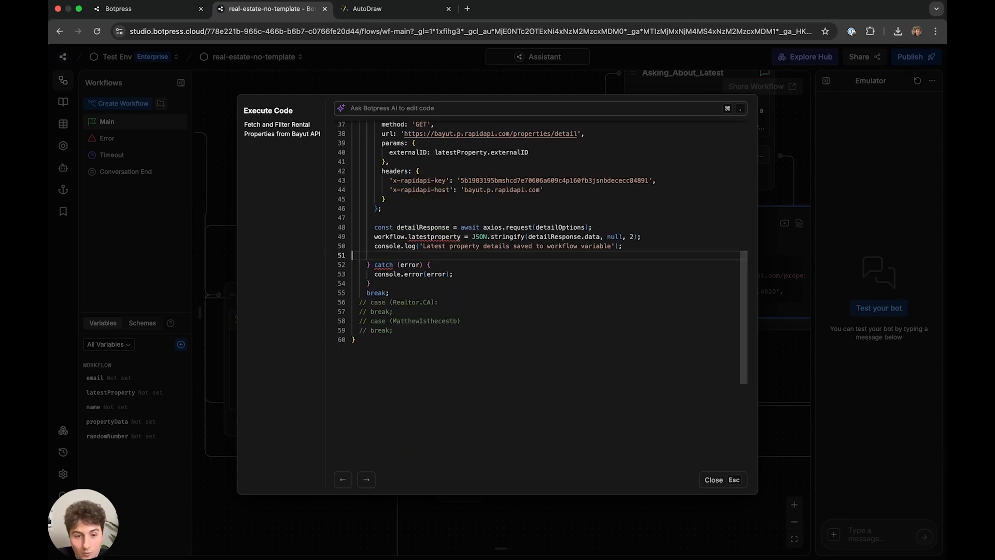
click(374, 257)
key(BackSpace)
scroll(515, 247, up, 5)
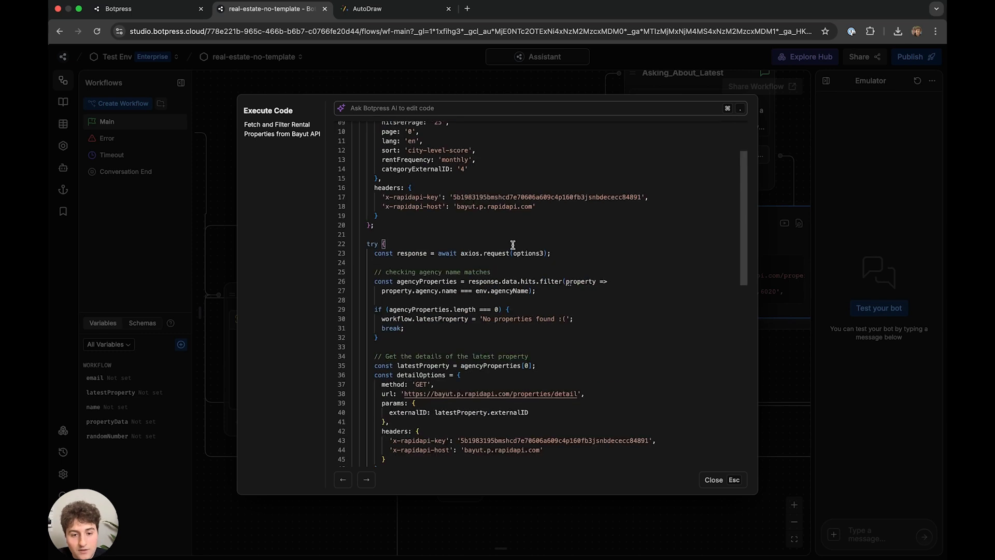
- Change latestproperty to latestProperty on line 49
click(435, 367)
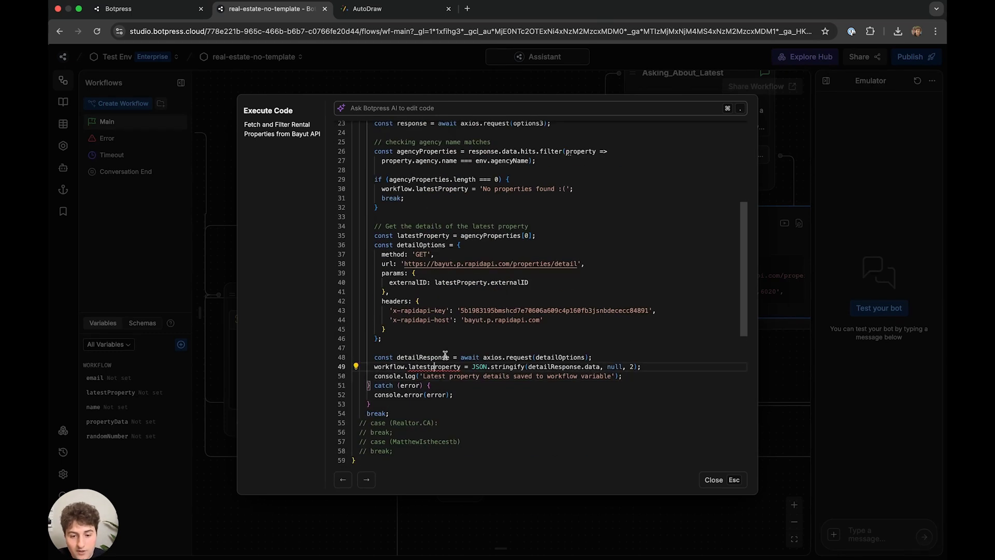
key(BackSpace)
text(P)
scroll(436, 290, up, 5)
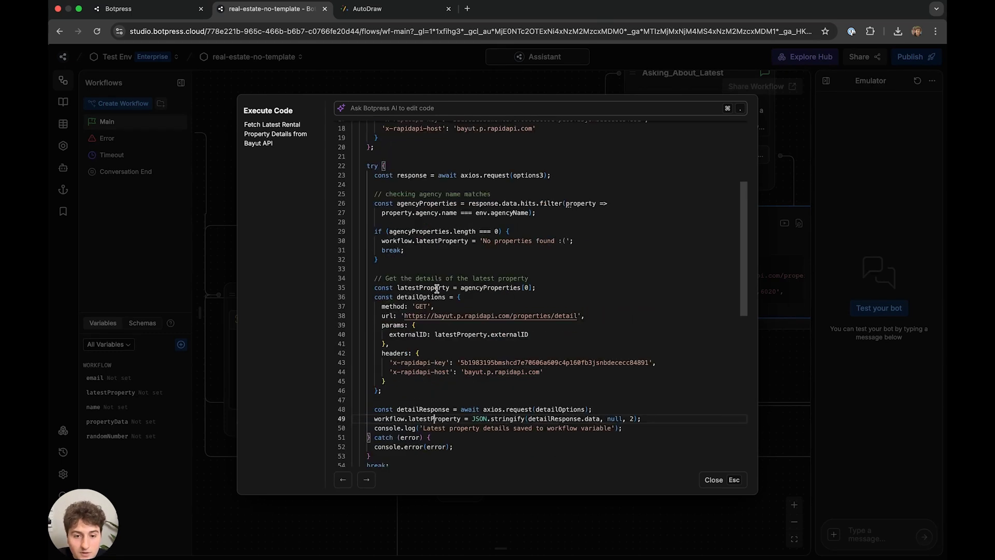
scroll(456, 269, down, 4)
scroll(462, 259, down, 5)
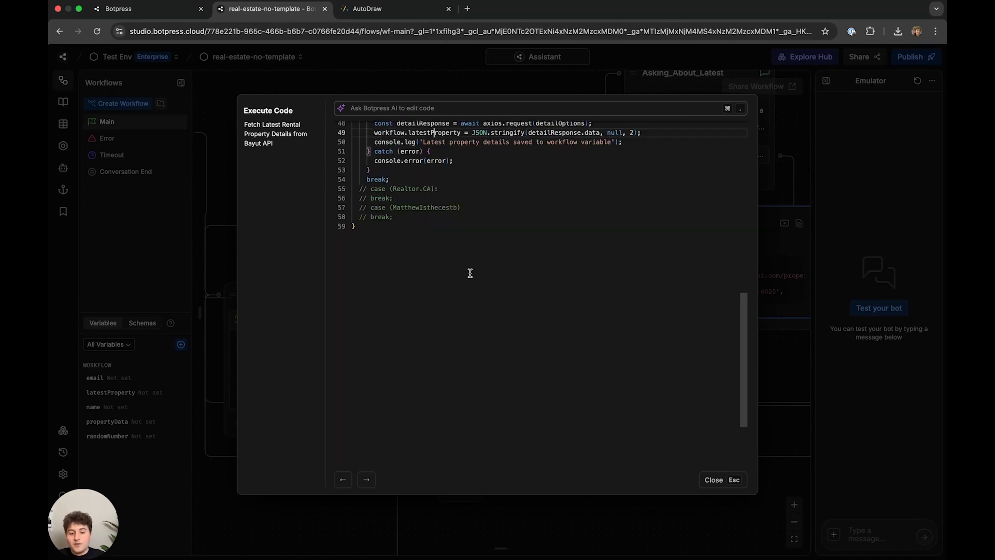
scroll(484, 275, up, 5)
- Review the detail request code, selecting the API key and the detailResponse request line
drag(543, 268, 435, 212)
click(616, 317)
drag(643, 330, 430, 291)
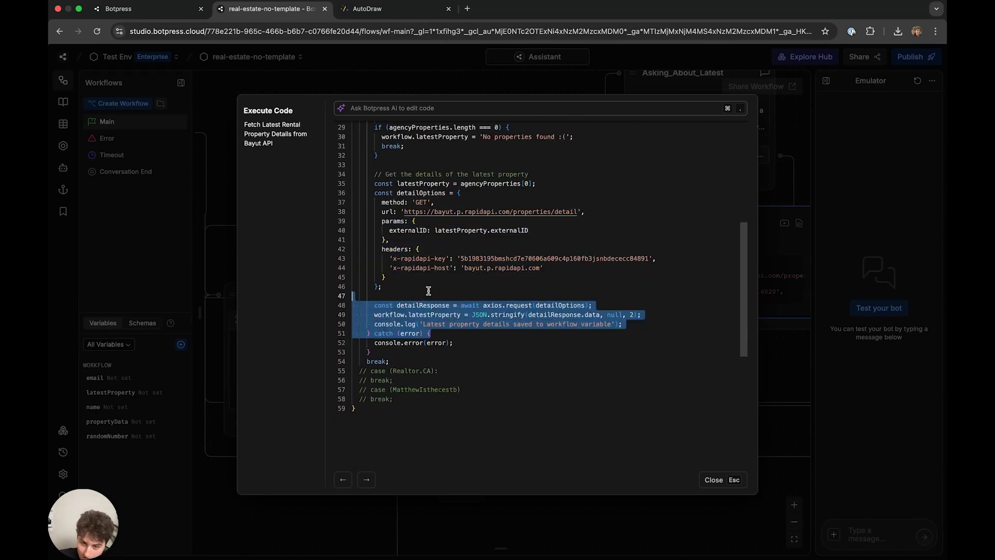
double_click(590, 258)
click(640, 308)
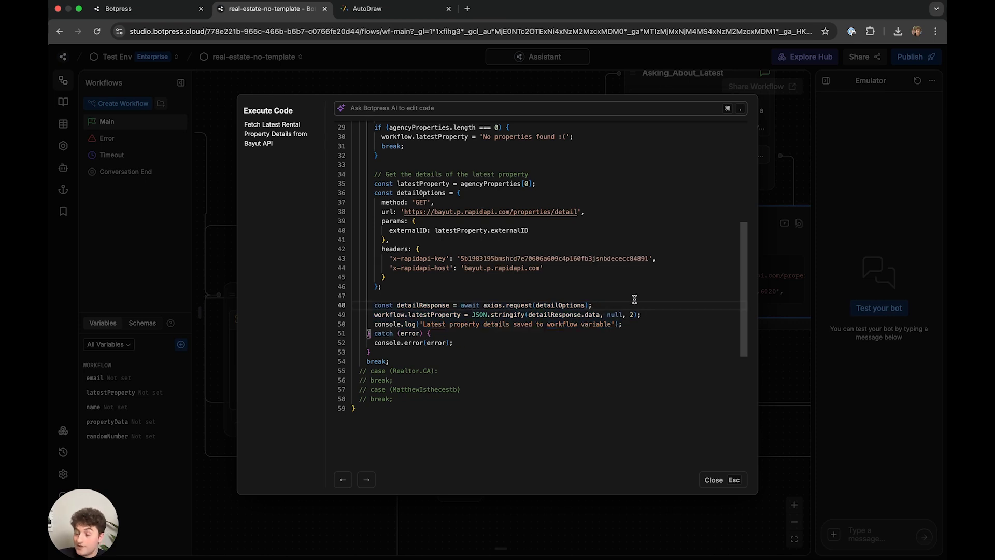
drag(643, 305, 506, 285)
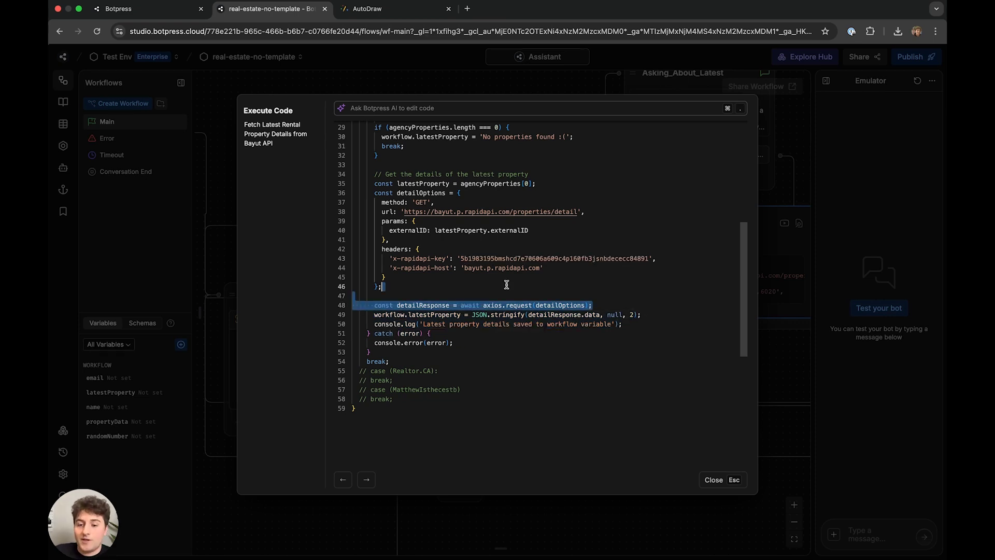
click(531, 239)
scroll(556, 248, up, 3)
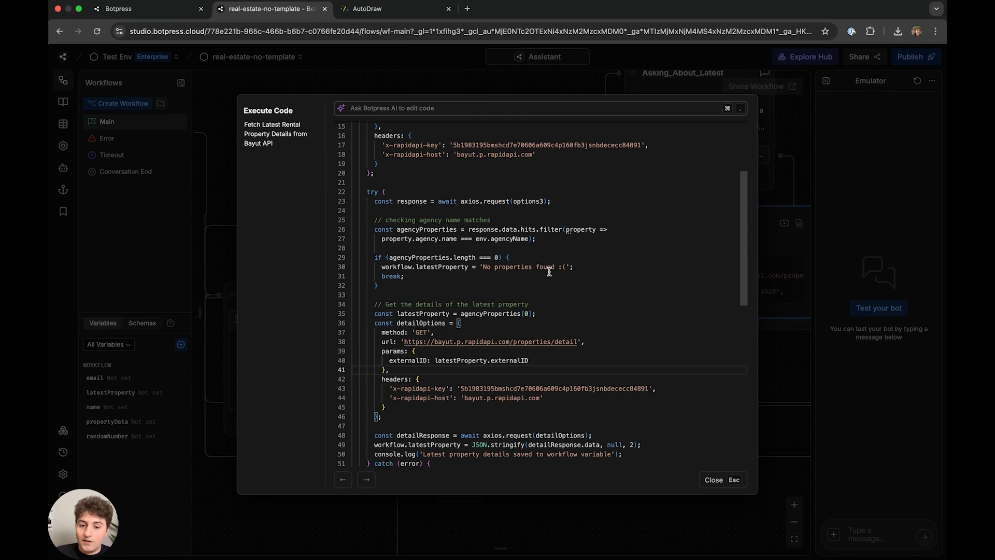
scroll(549, 269, up, 1)
scroll(549, 269, down, 2)
scroll(551, 276, up, 3)
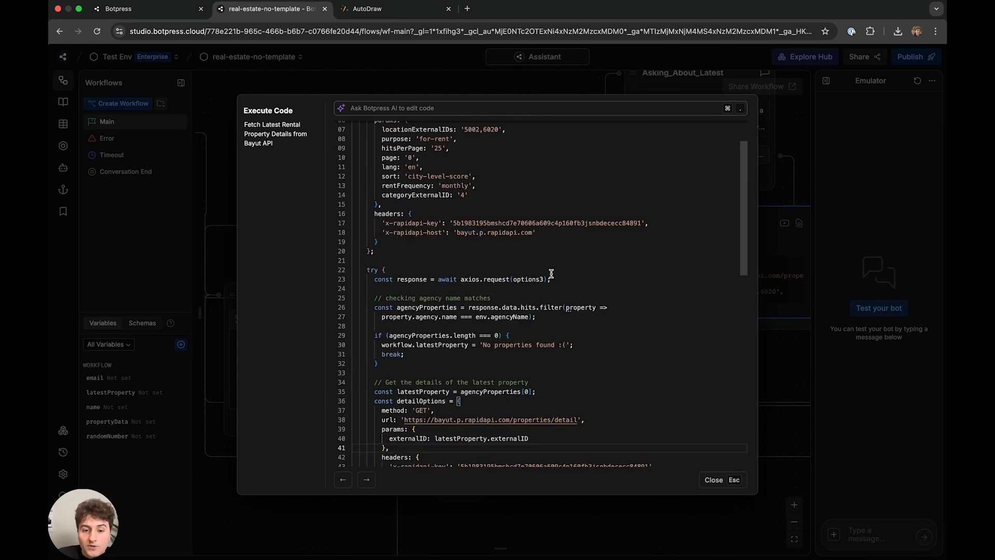
scroll(551, 266, up, 2)
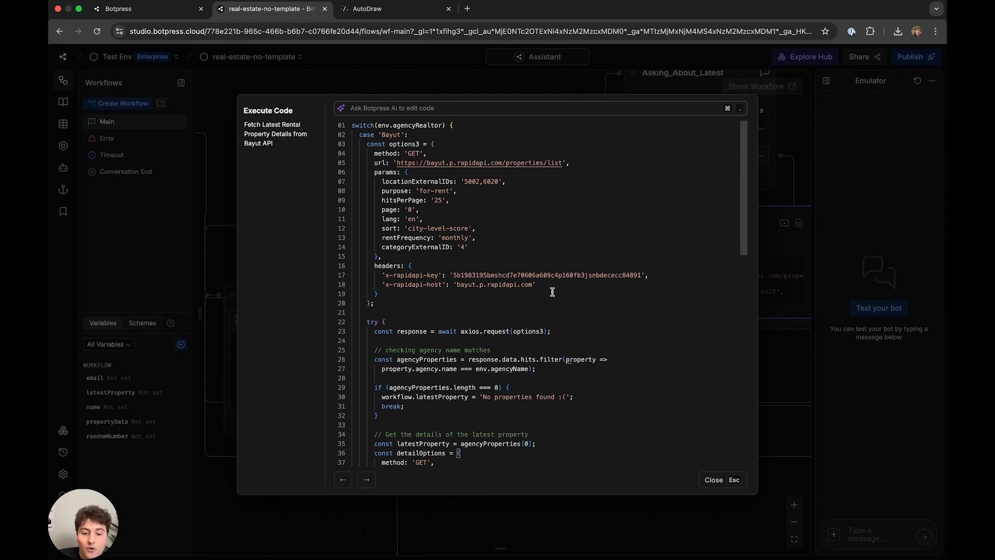
scroll(553, 292, down, 1)
drag(546, 342, 382, 342)
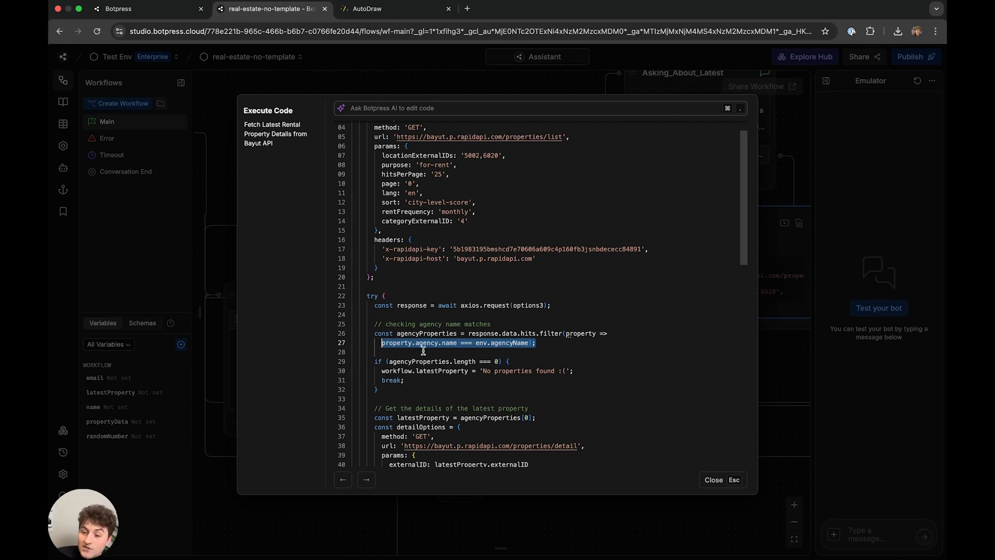
scroll(477, 321, up, 1)
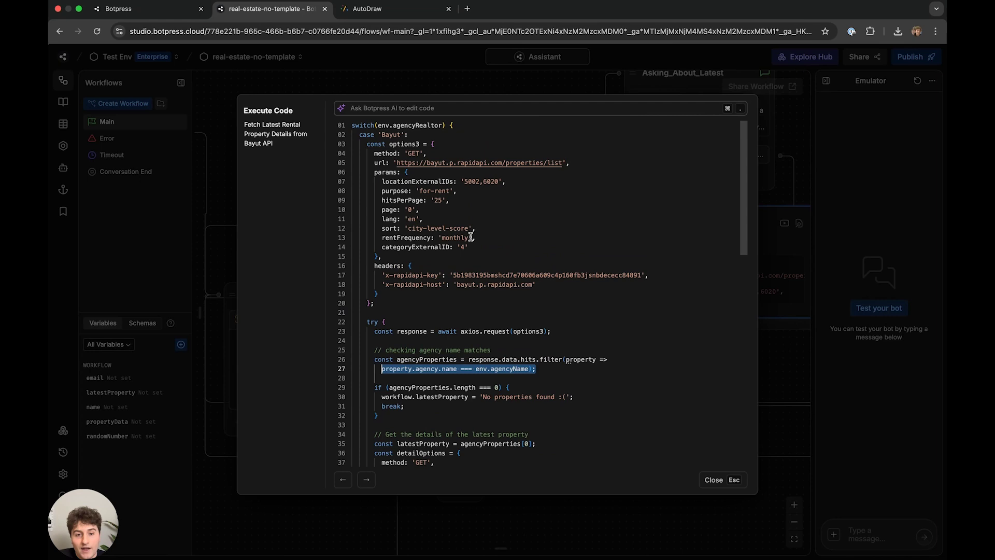
click(454, 125)
drag(409, 134, 361, 134)
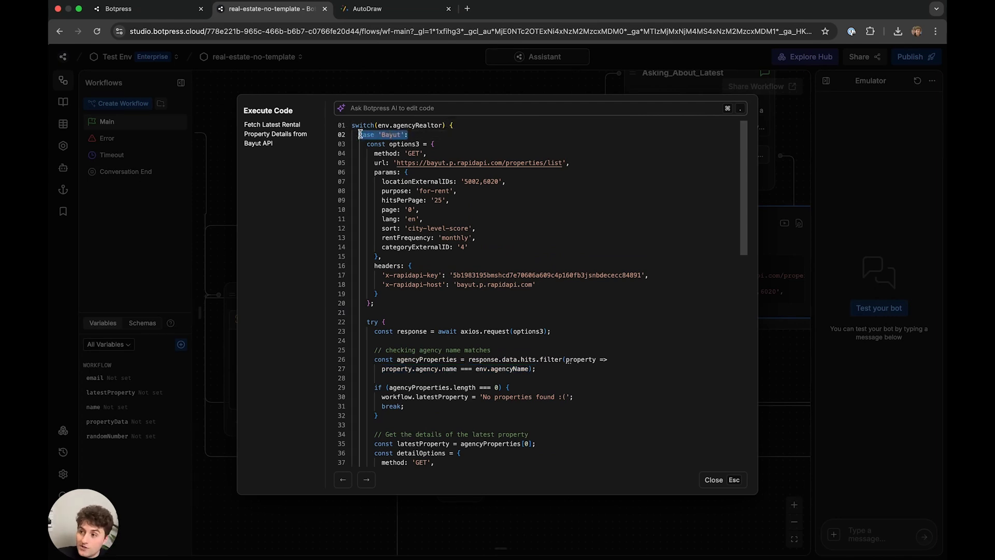
scroll(441, 328, down, 6)
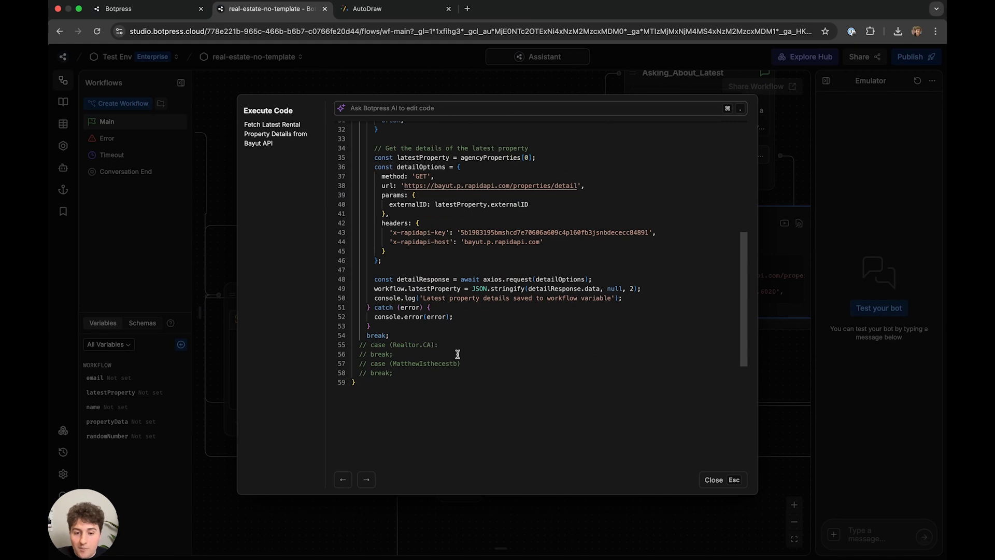
drag(461, 364, 389, 363)
click(442, 346)
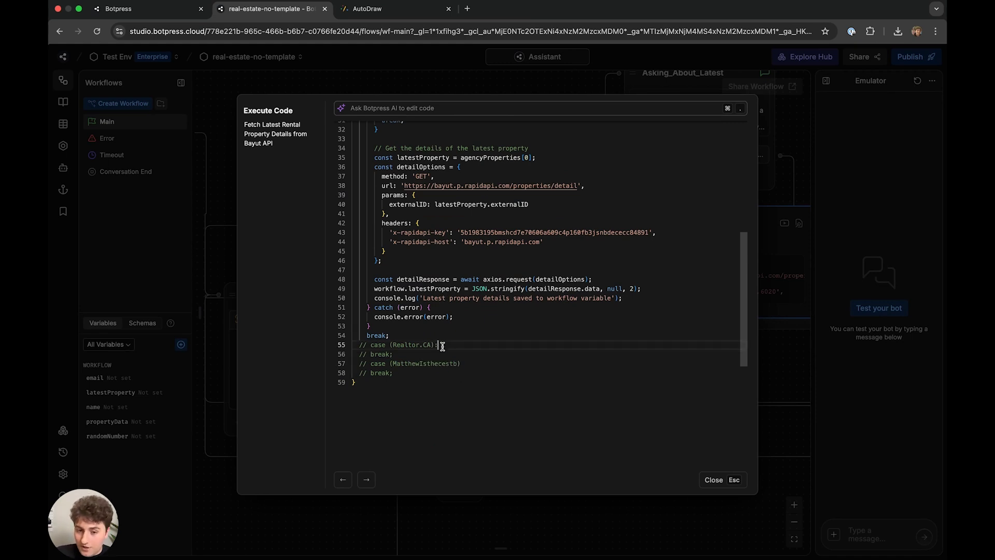
drag(442, 346, 372, 346)
scroll(409, 310, up, 6)
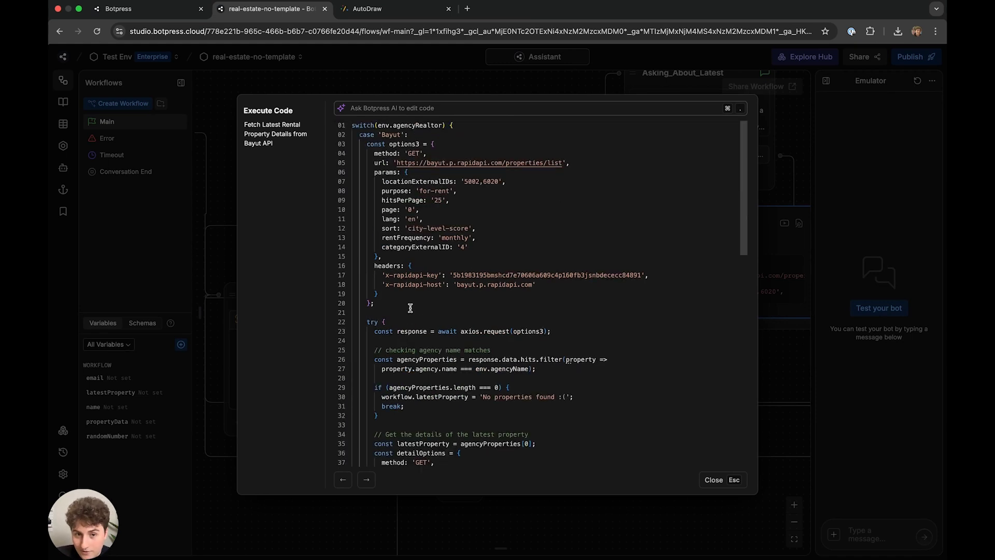
drag(409, 135, 398, 135)
click(454, 126)
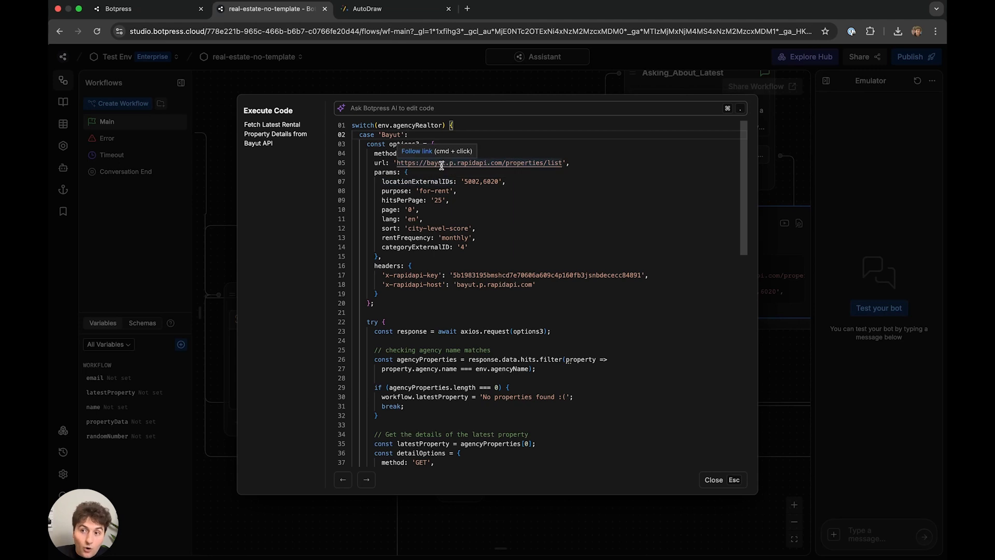
scroll(532, 329, down, 10)
scroll(529, 333, up, 3)
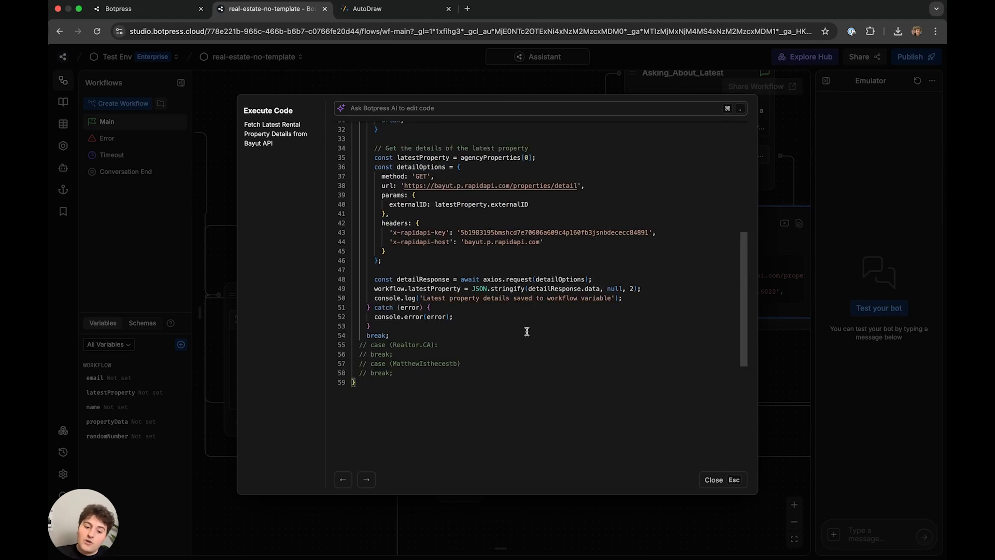
drag(469, 342, 318, 340)
drag(468, 359, 373, 346)
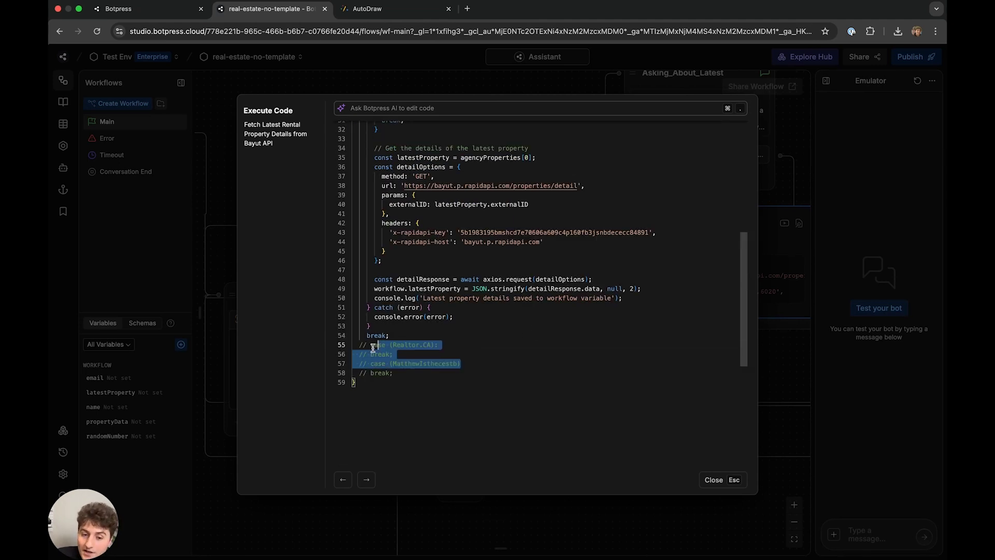
scroll(443, 308, up, 10)
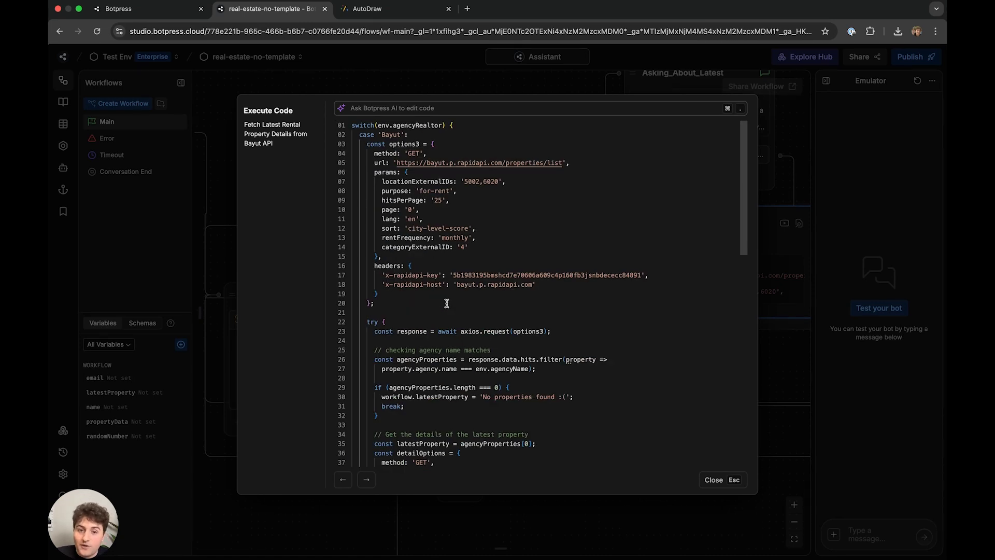
drag(437, 144, 500, 315)
scroll(496, 280, down, 5)
double_click(524, 258)
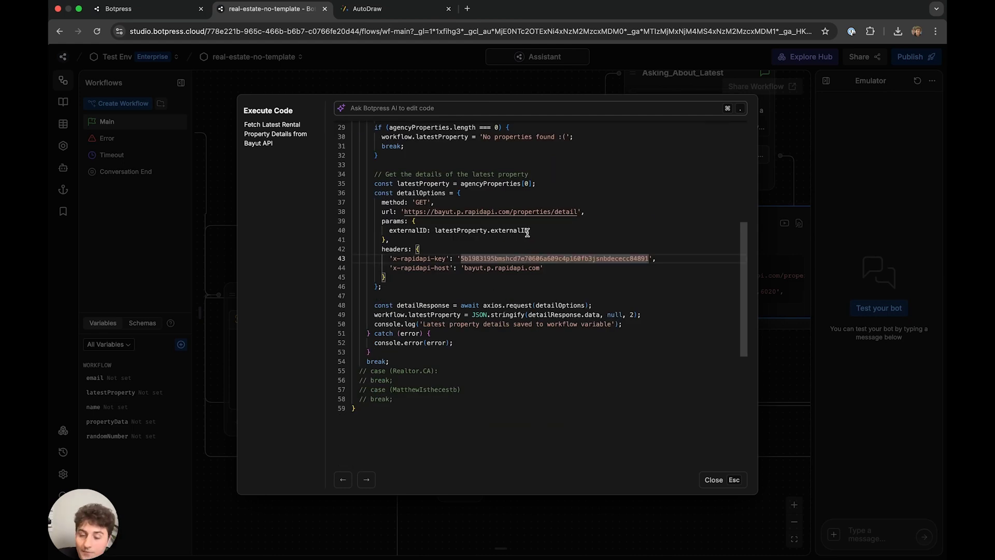
scroll(579, 226, up, 5)
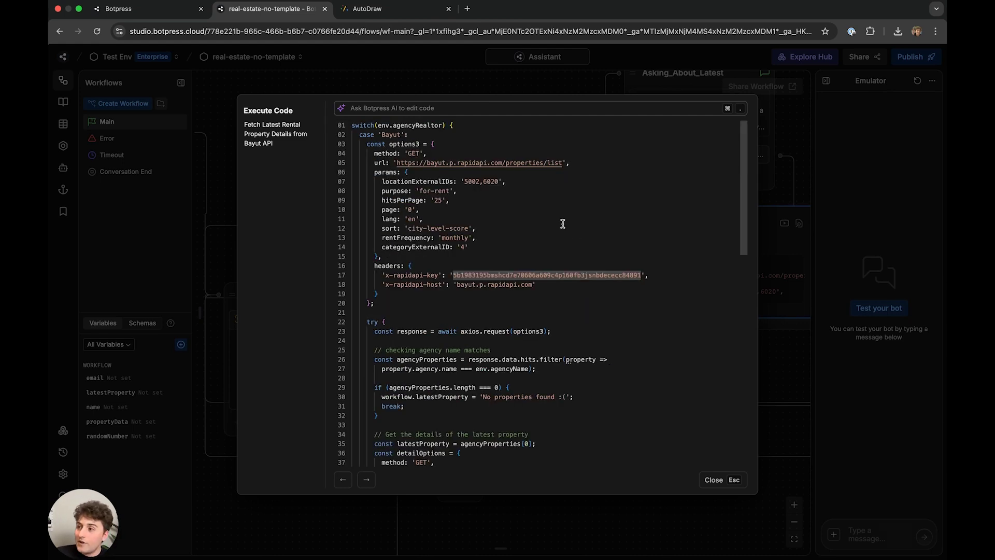
click(633, 265)
click(601, 239)
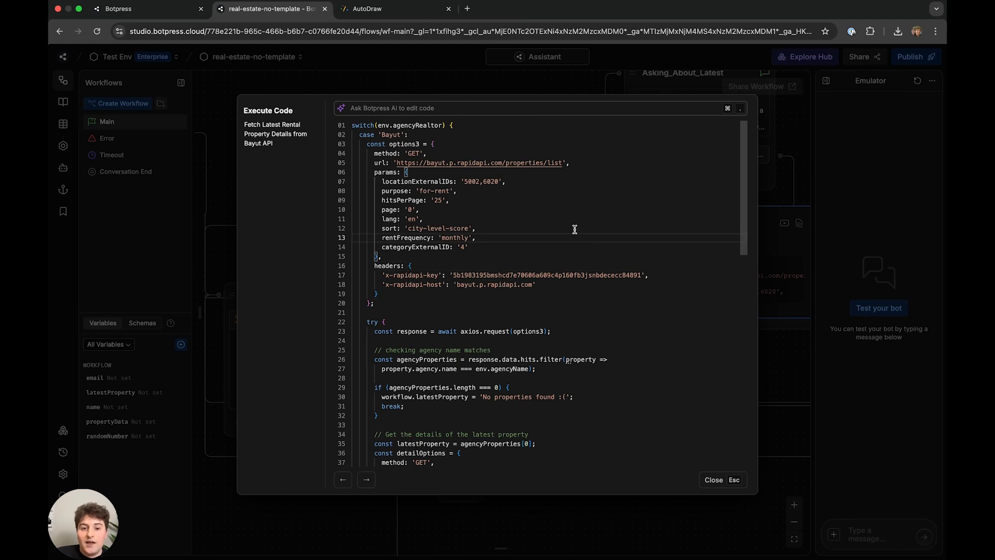